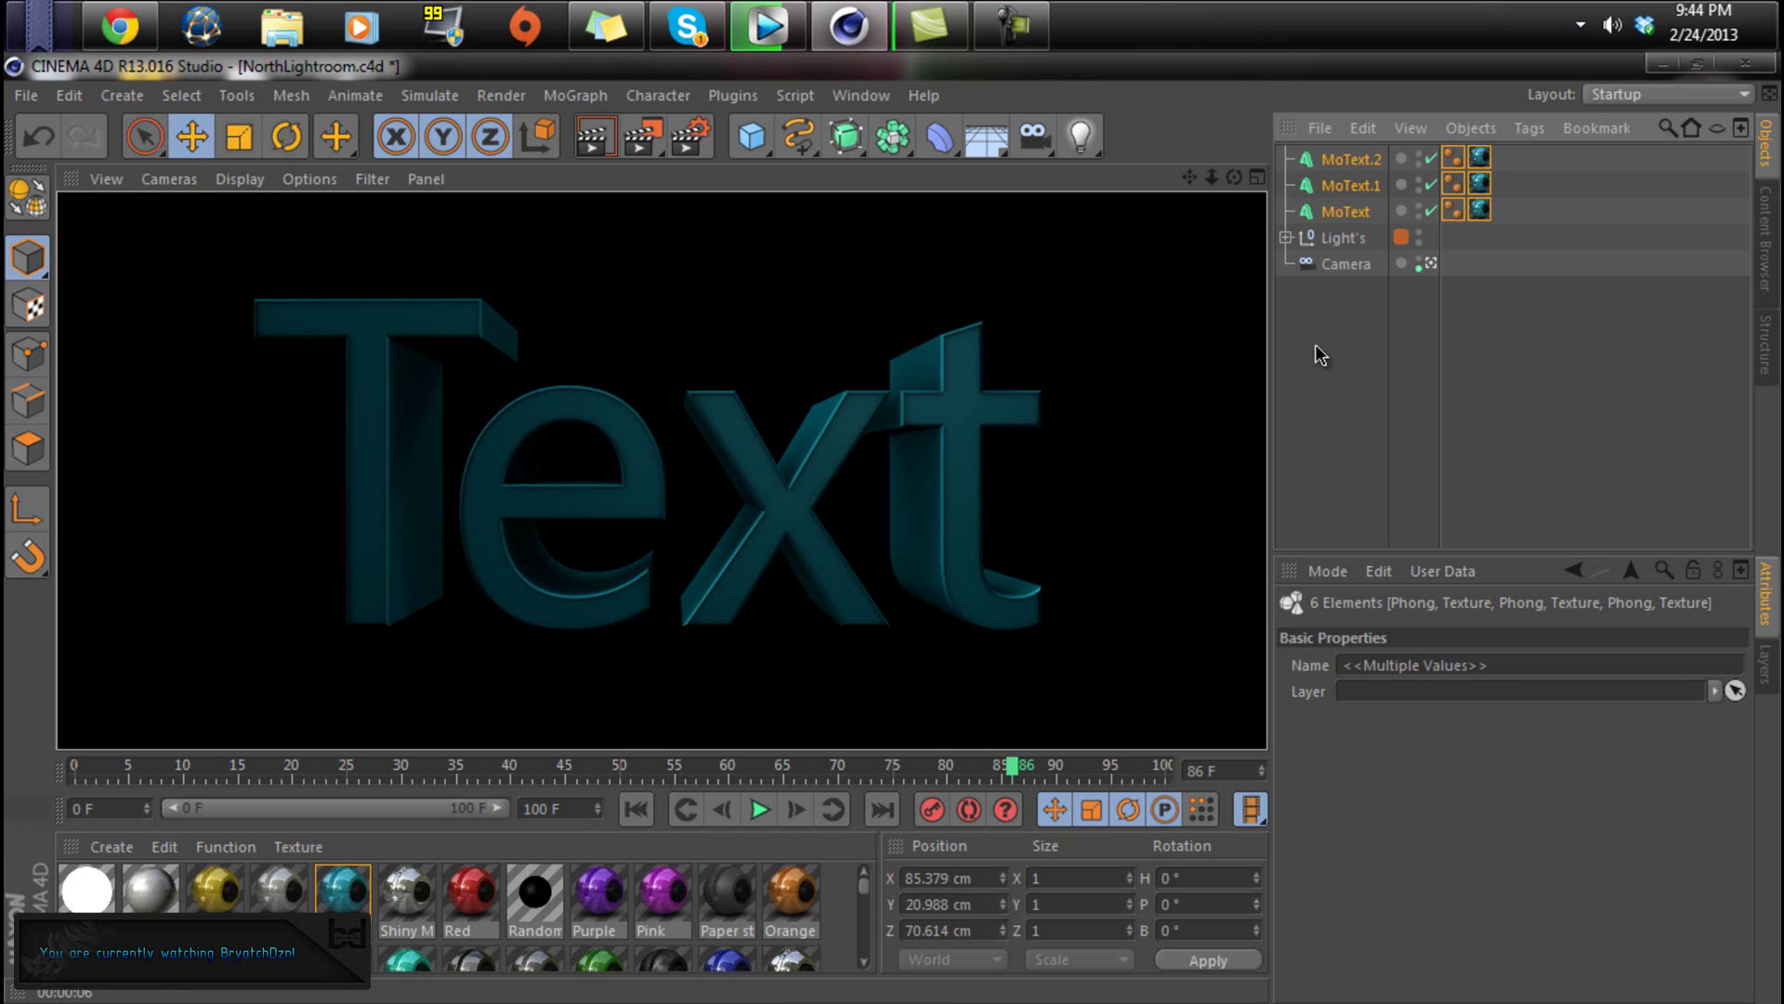
# - Select all three MoText objects together and replace their text with "Bryatch"
pyautogui.click(1577, 376)
pyautogui.moveTo(1532, 217); pyautogui.dragTo(1243, 84)
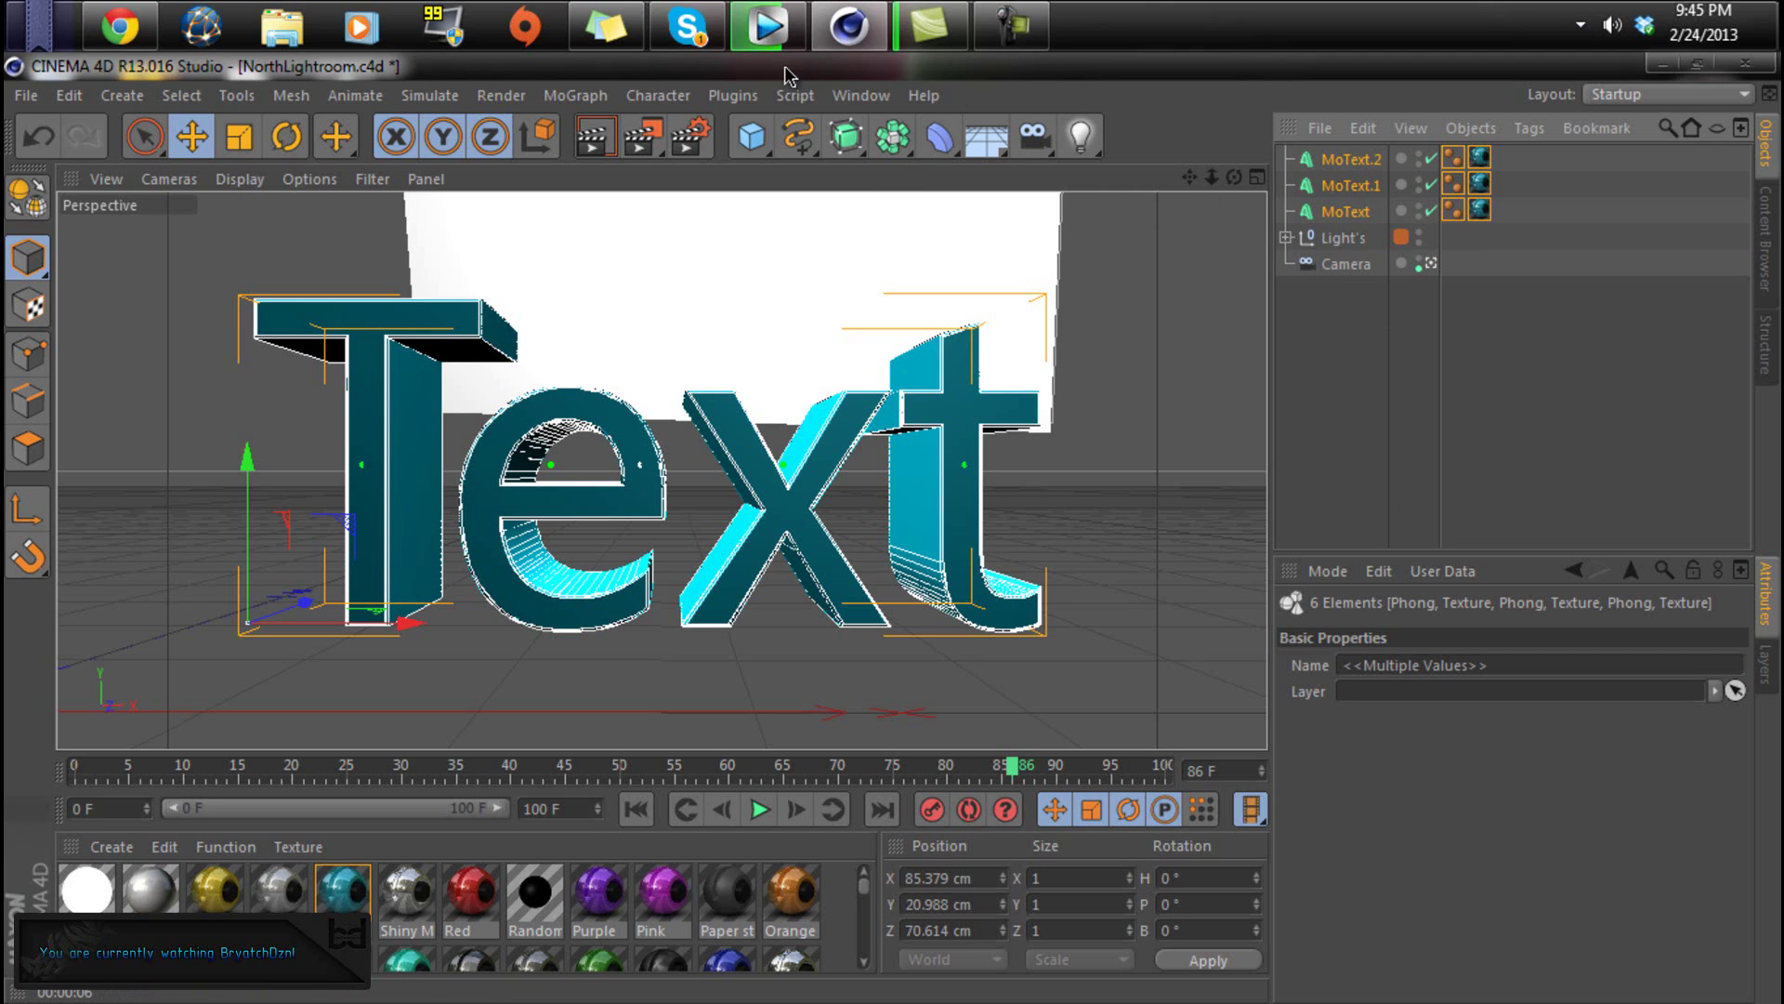
pyautogui.click(1335, 216)
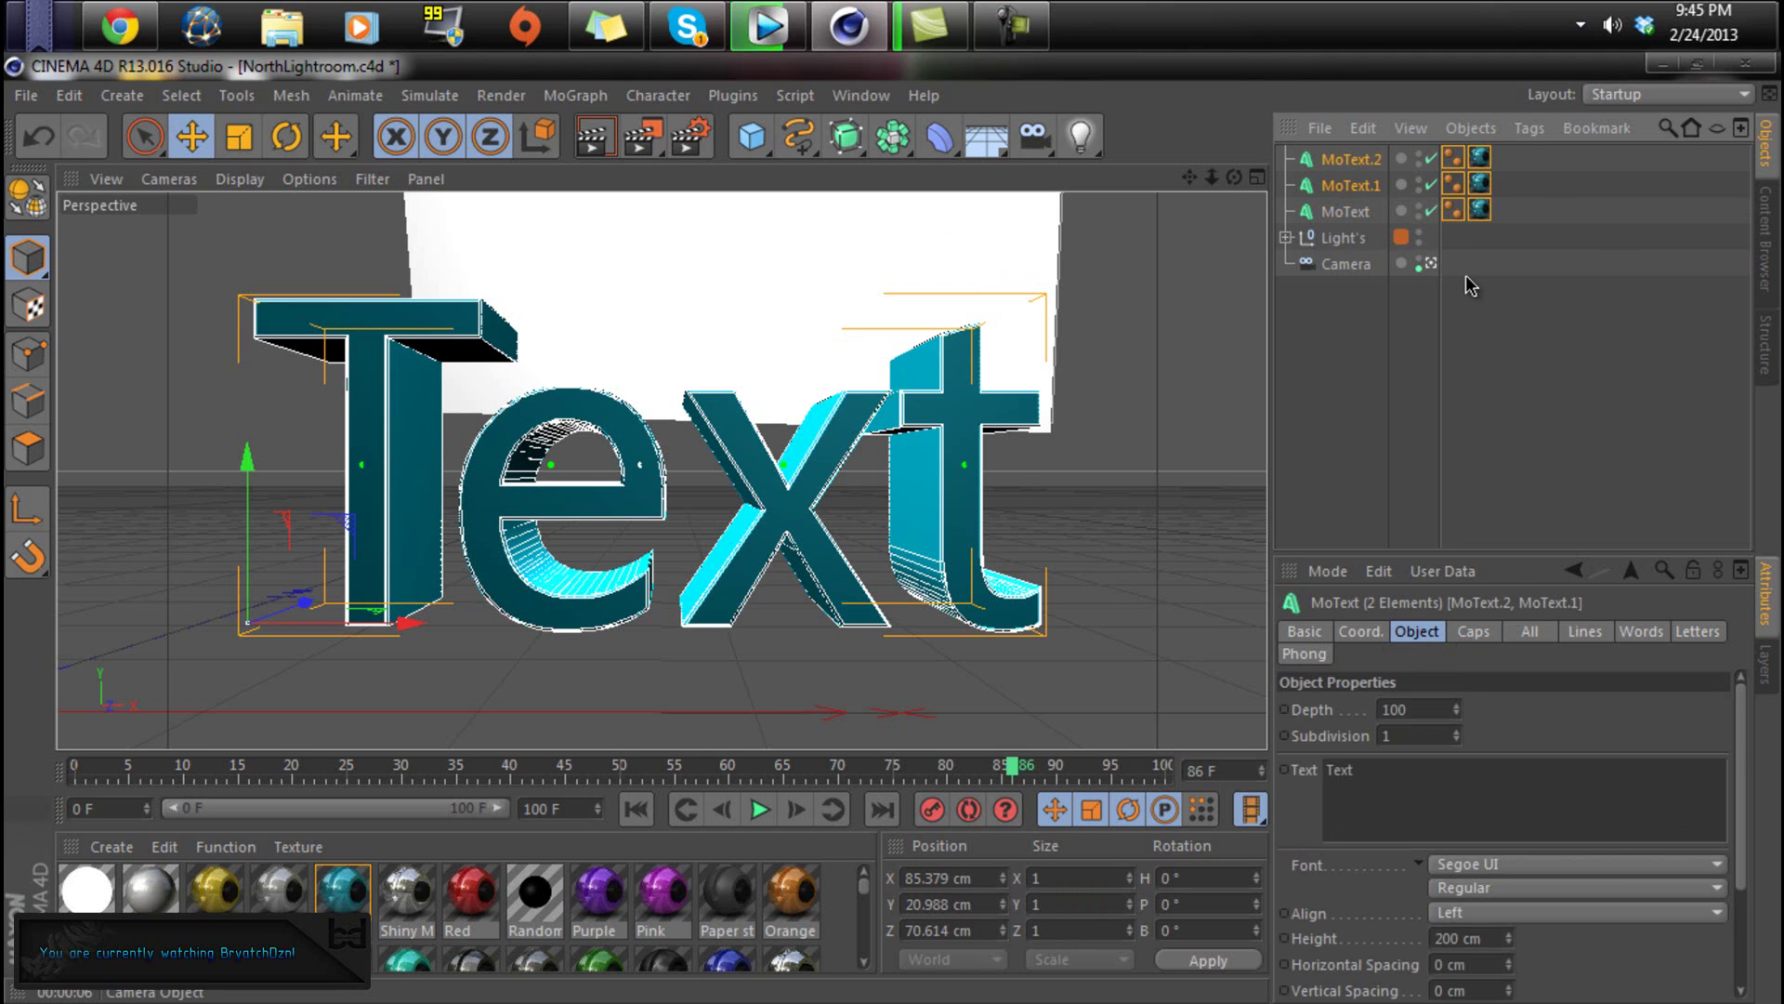
pyautogui.keyDown('shift'); pyautogui.click(1362, 214); pyautogui.keyUp('shift')
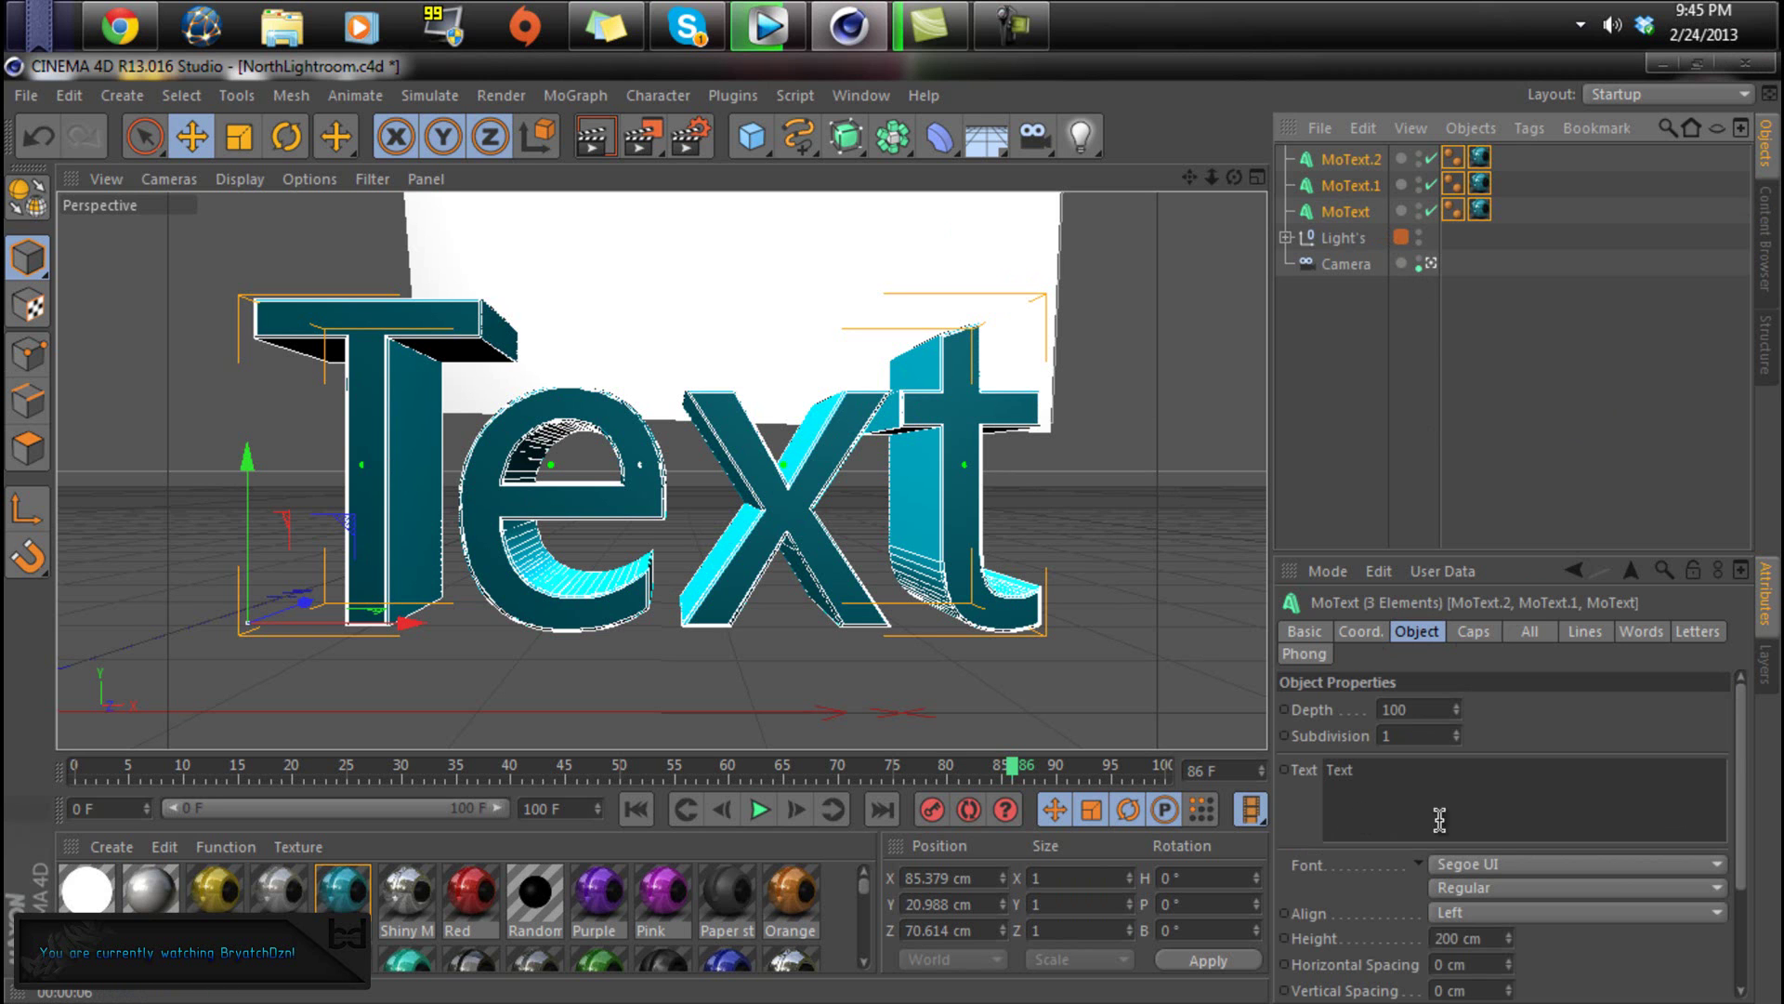
pyautogui.click(1359, 780)
pyautogui.press('BackSpace')
pyautogui.press('BackSpace')
pyautogui.press('BackSpace')
pyautogui.press('BackSpace')
pyautogui.press('BackSpace')
pyautogui.write('B')
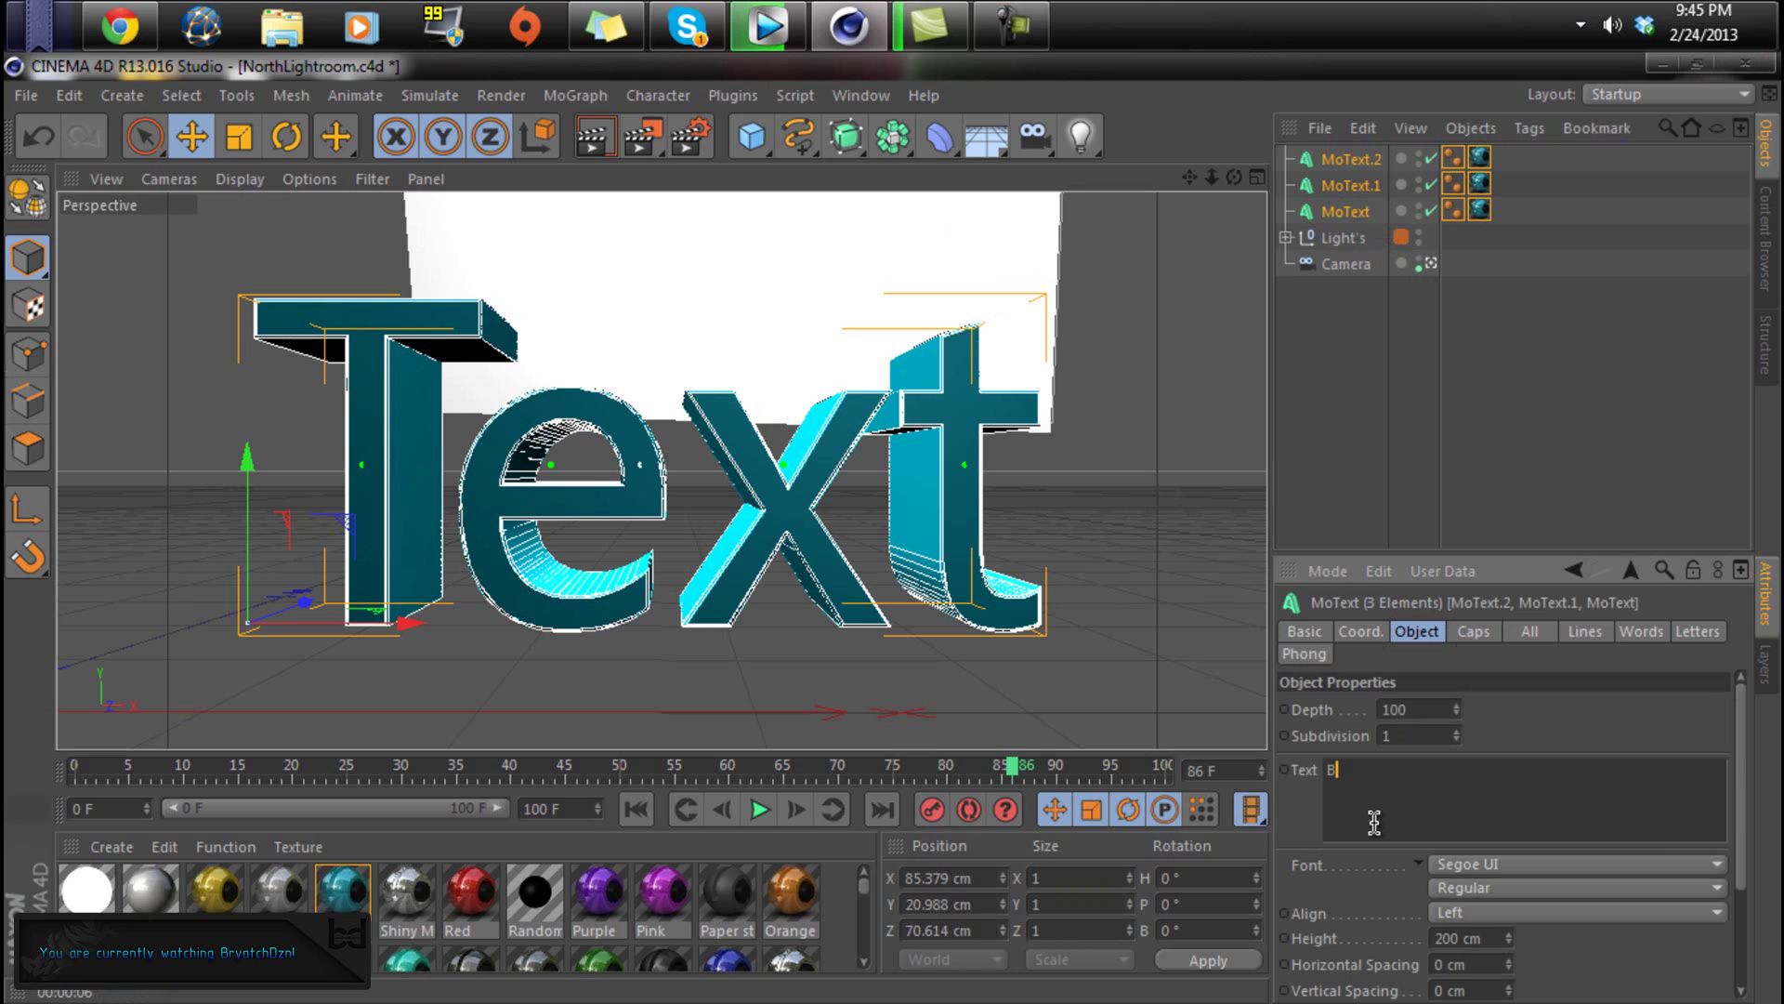
pyautogui.write('ryatch')
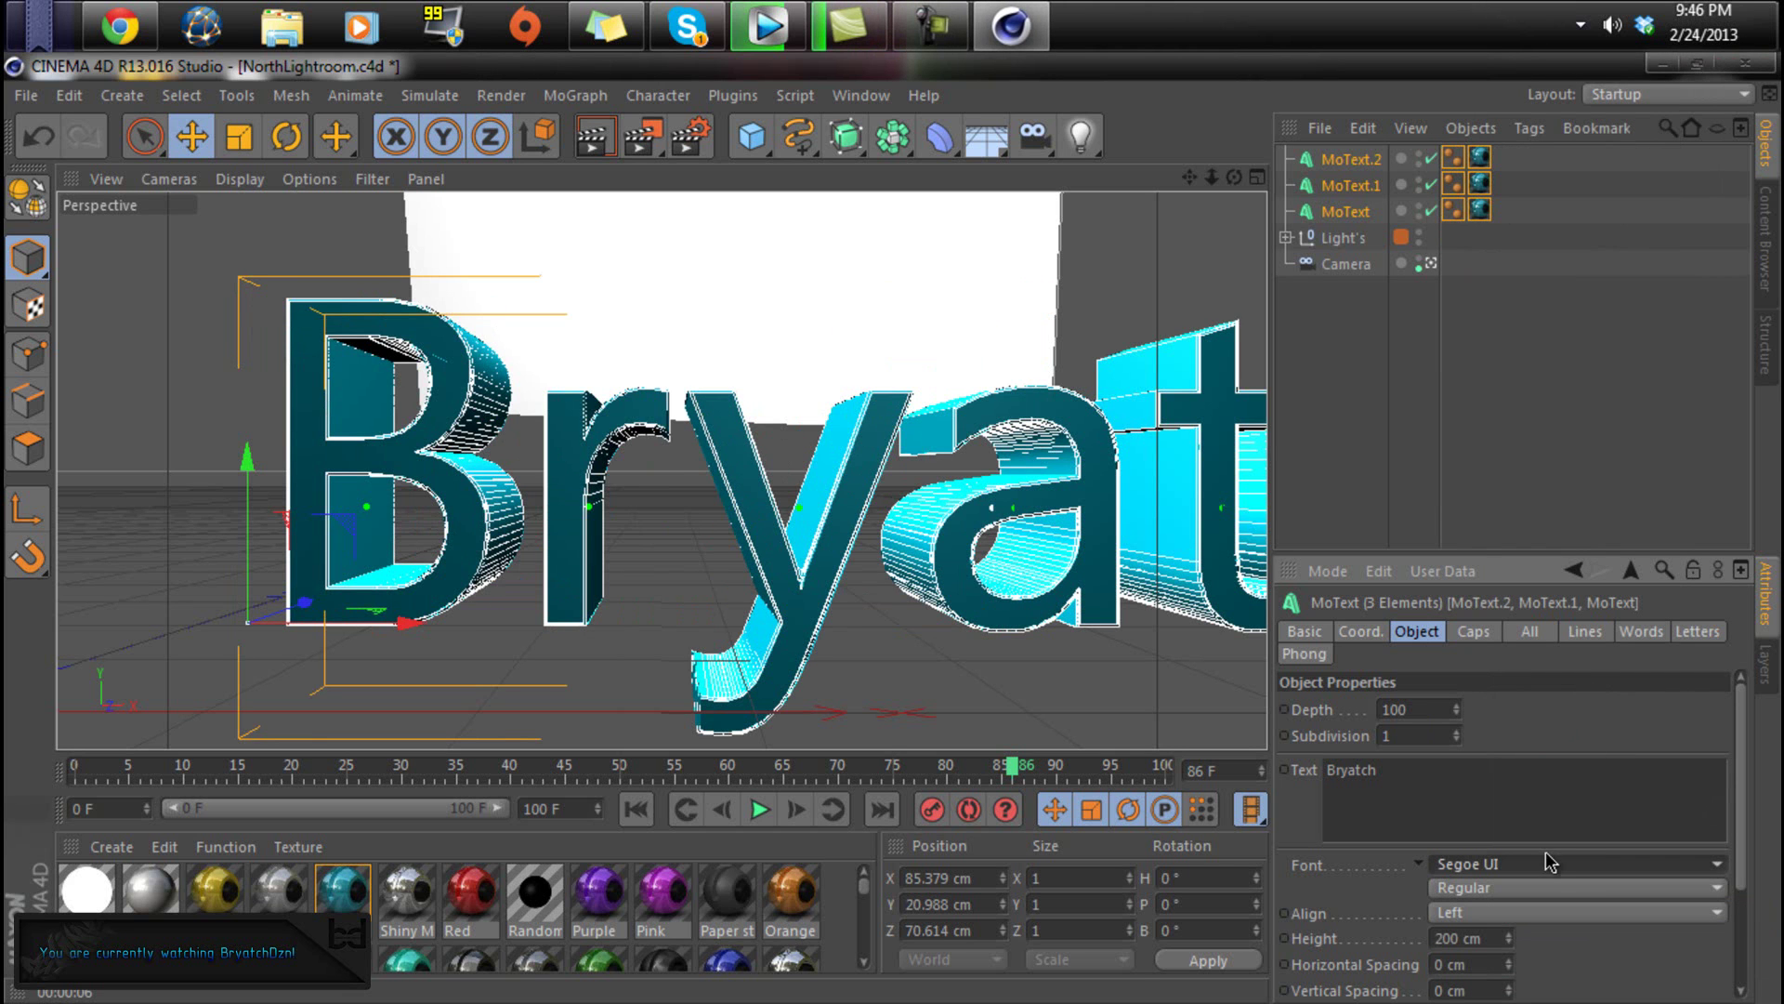
# - Set the font of the three selected MoText objects to REVOLUTION
pyautogui.scroll(-2, 902, 565)
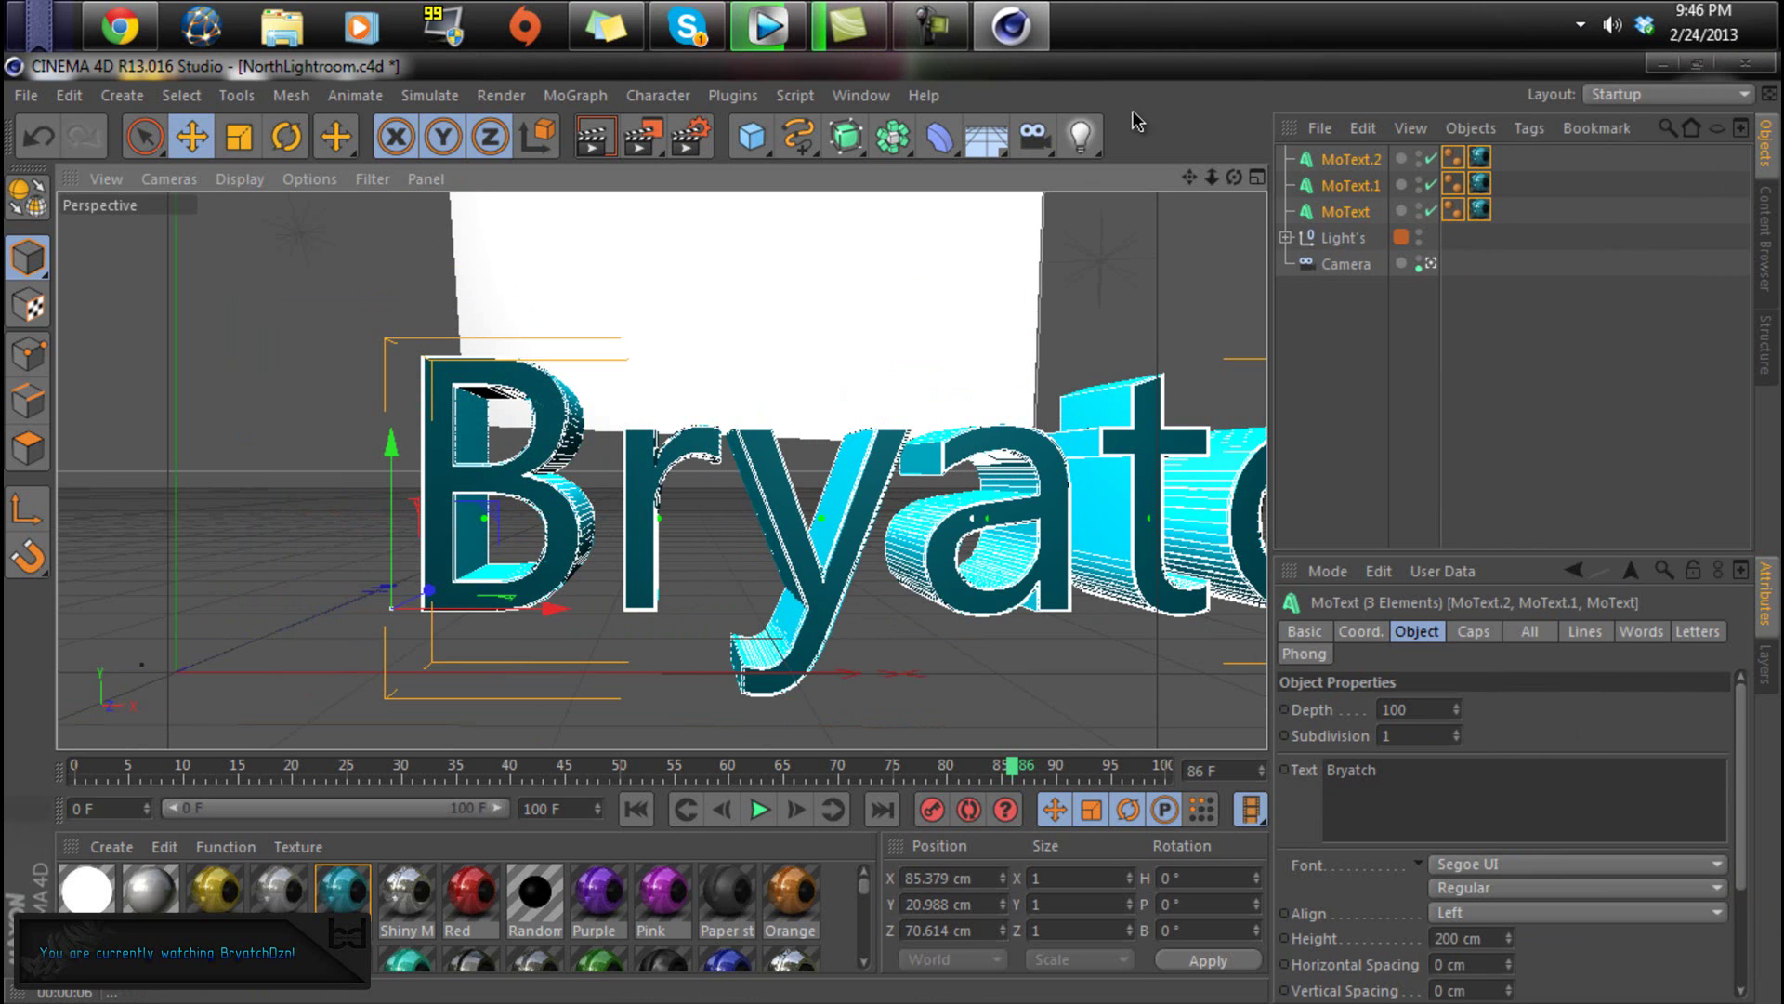
pyautogui.scroll(-2, 899, 553)
pyautogui.scroll(-3, 900, 539)
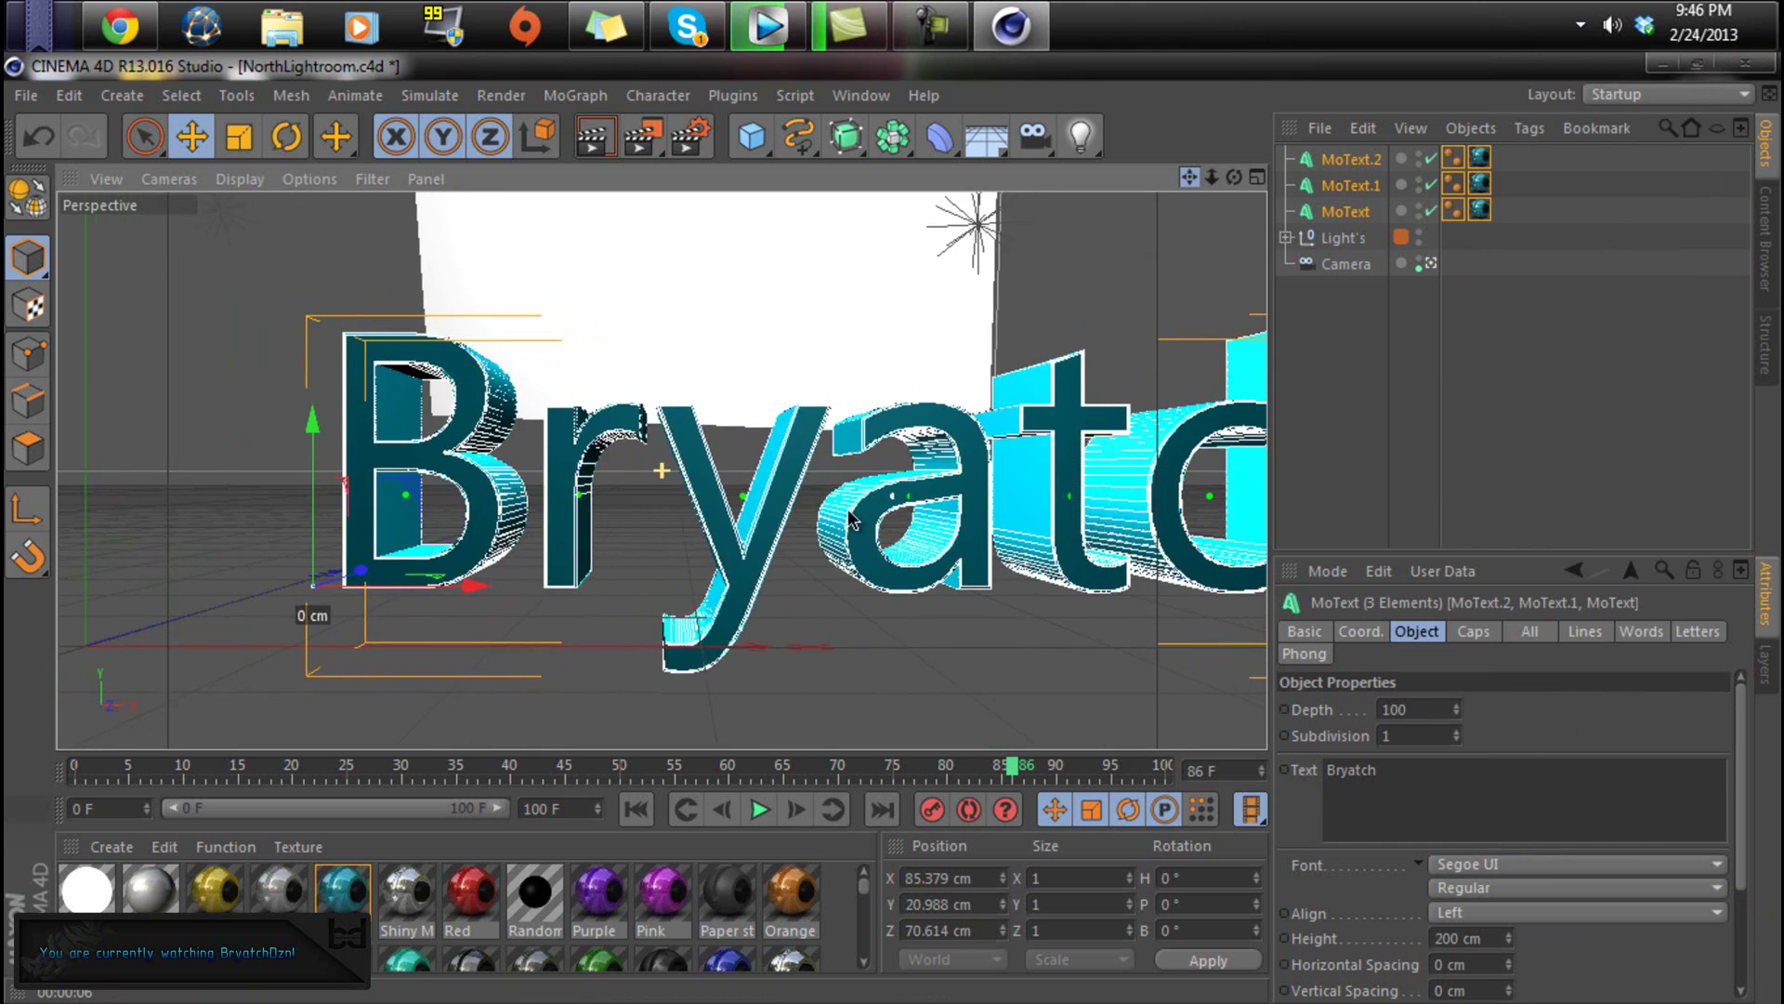
pyautogui.scroll(2, 900, 539)
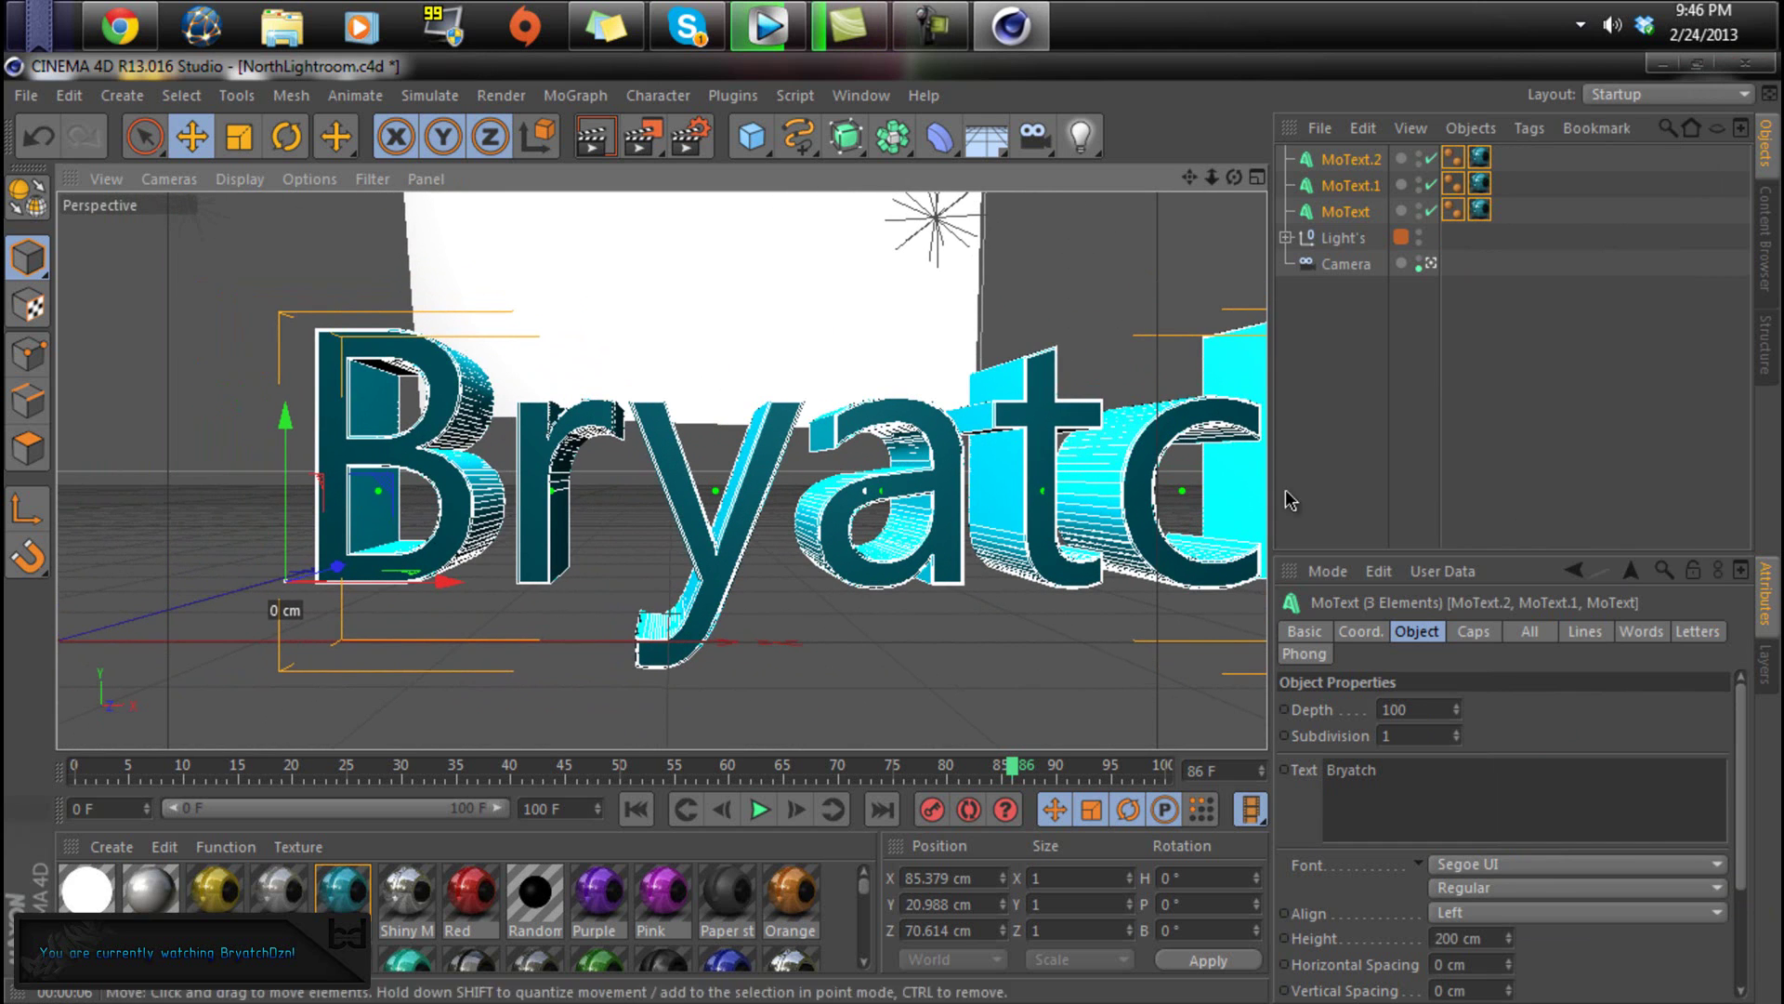
pyautogui.click(1487, 869)
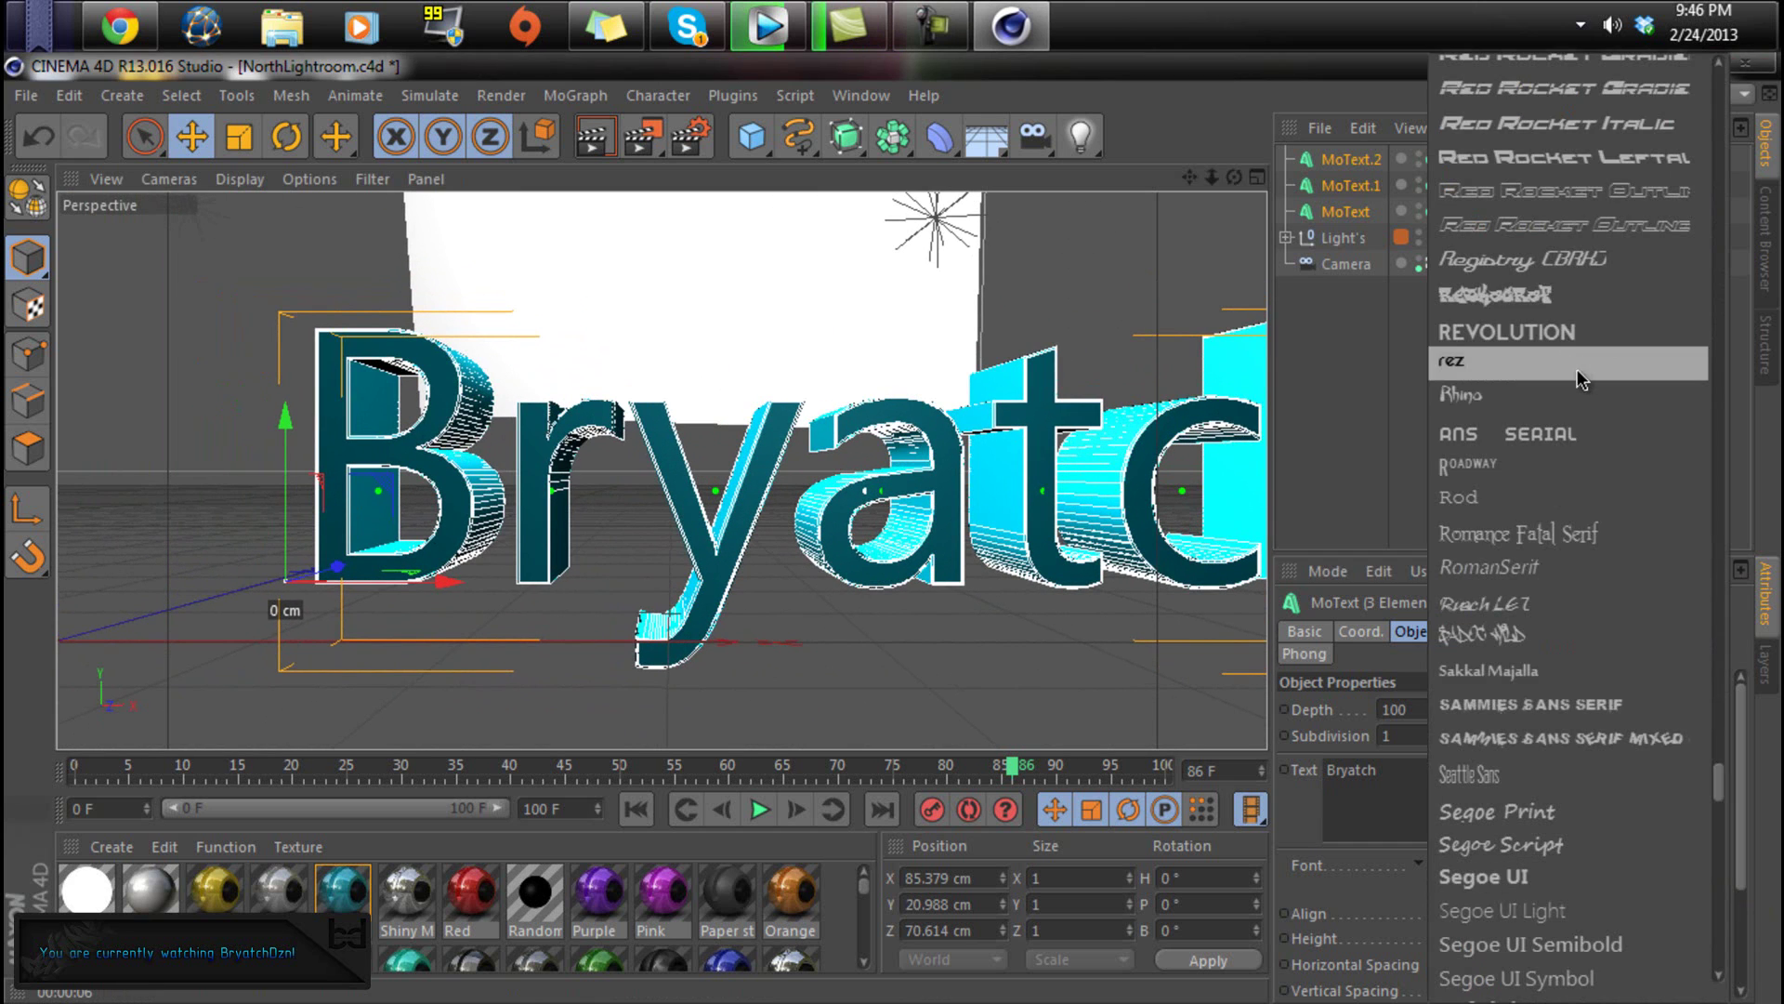
pyautogui.click(1559, 342)
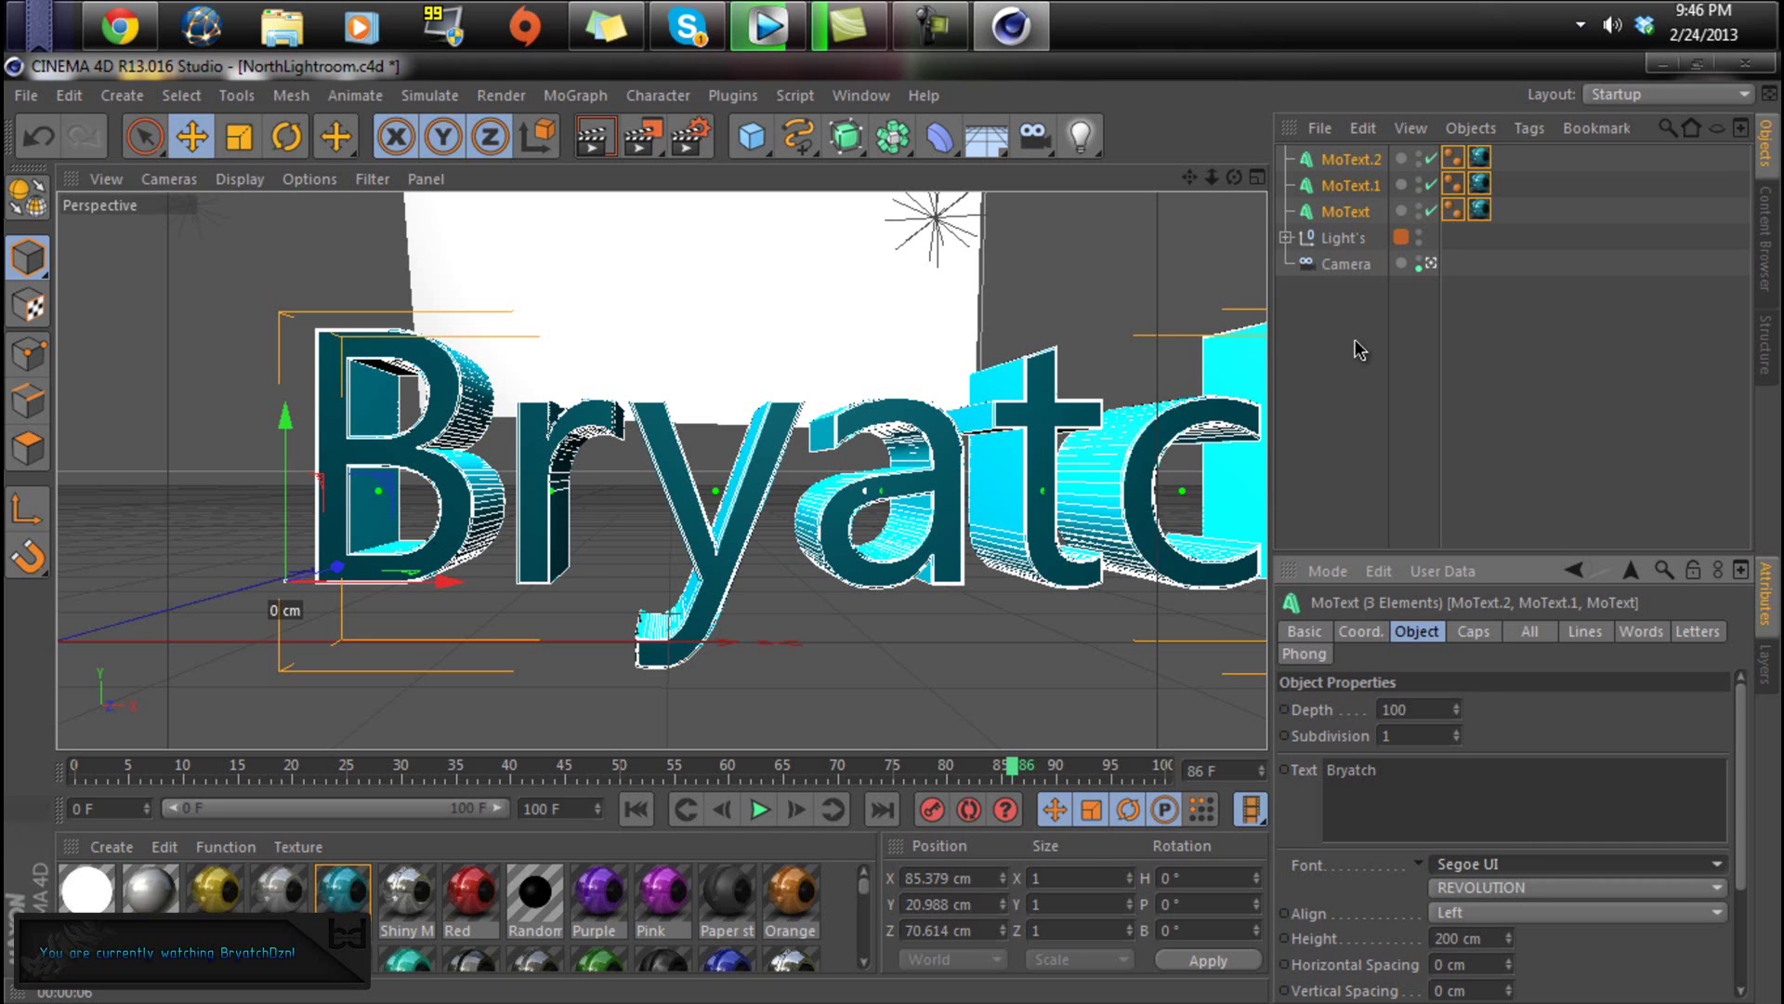
pyautogui.scroll(-4, 444, 519)
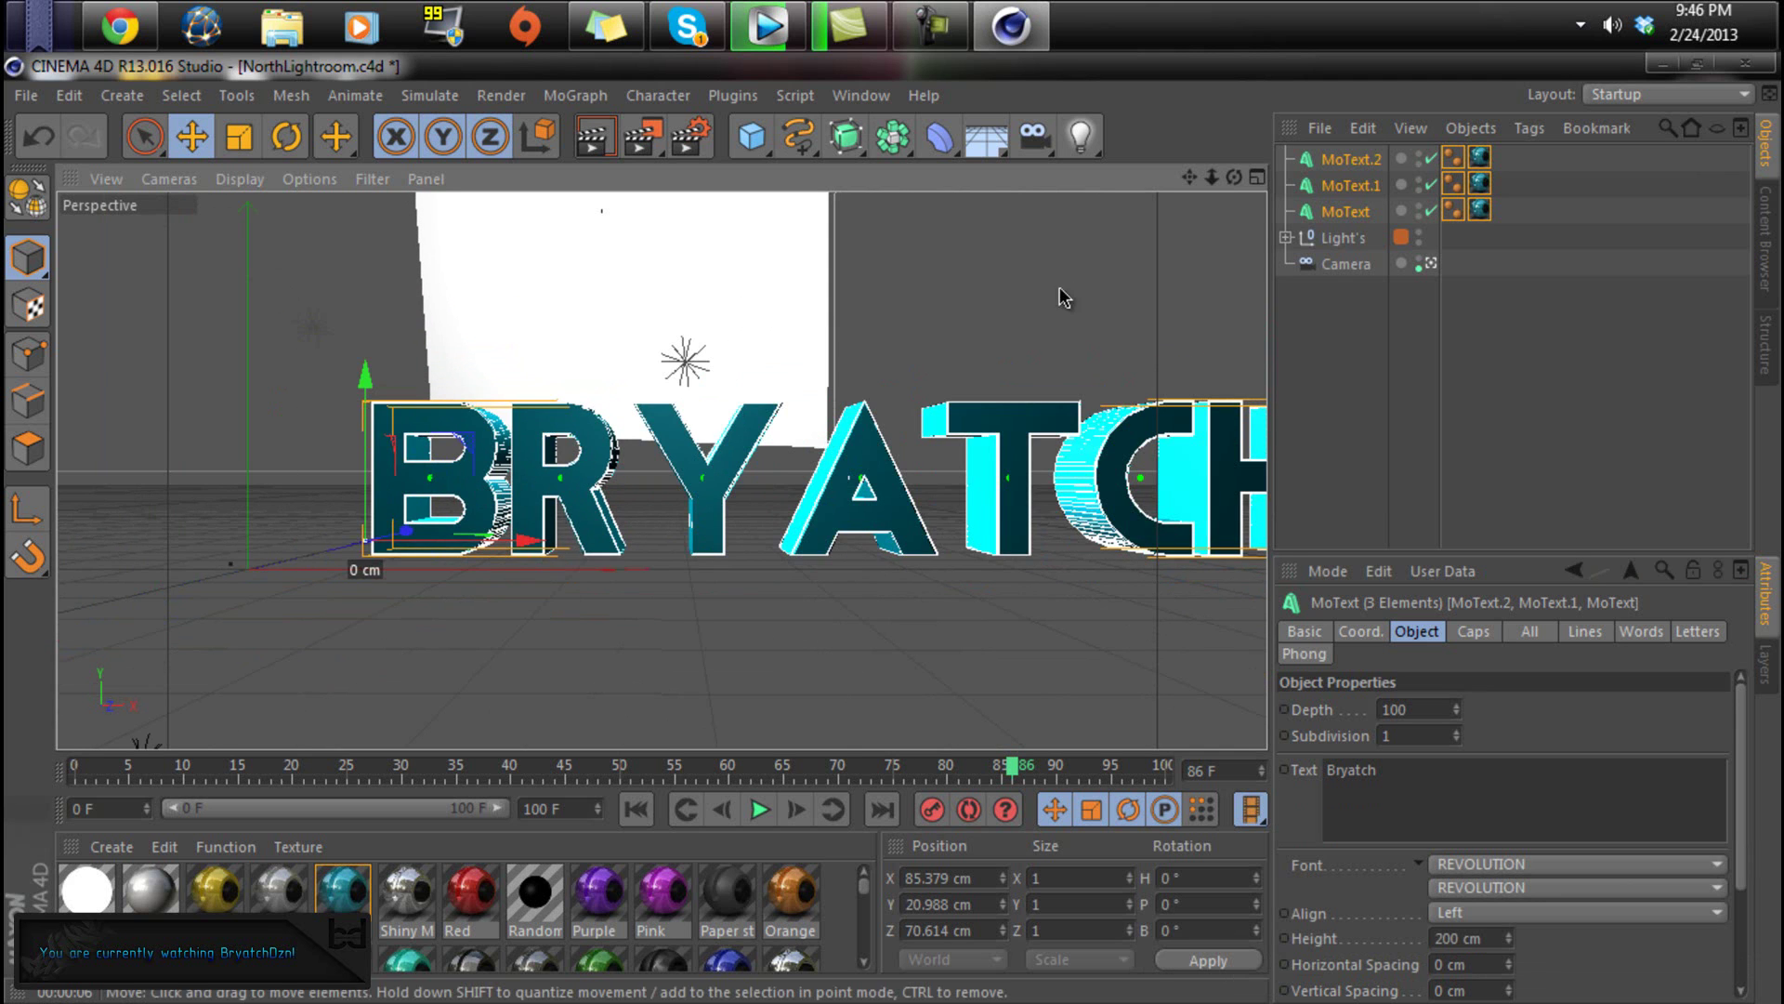
# - Set the MoText height to 145 cm and shift the text along X to about 50.5 cm
pyautogui.moveTo(528, 540); pyautogui.dragTo(344, 551)
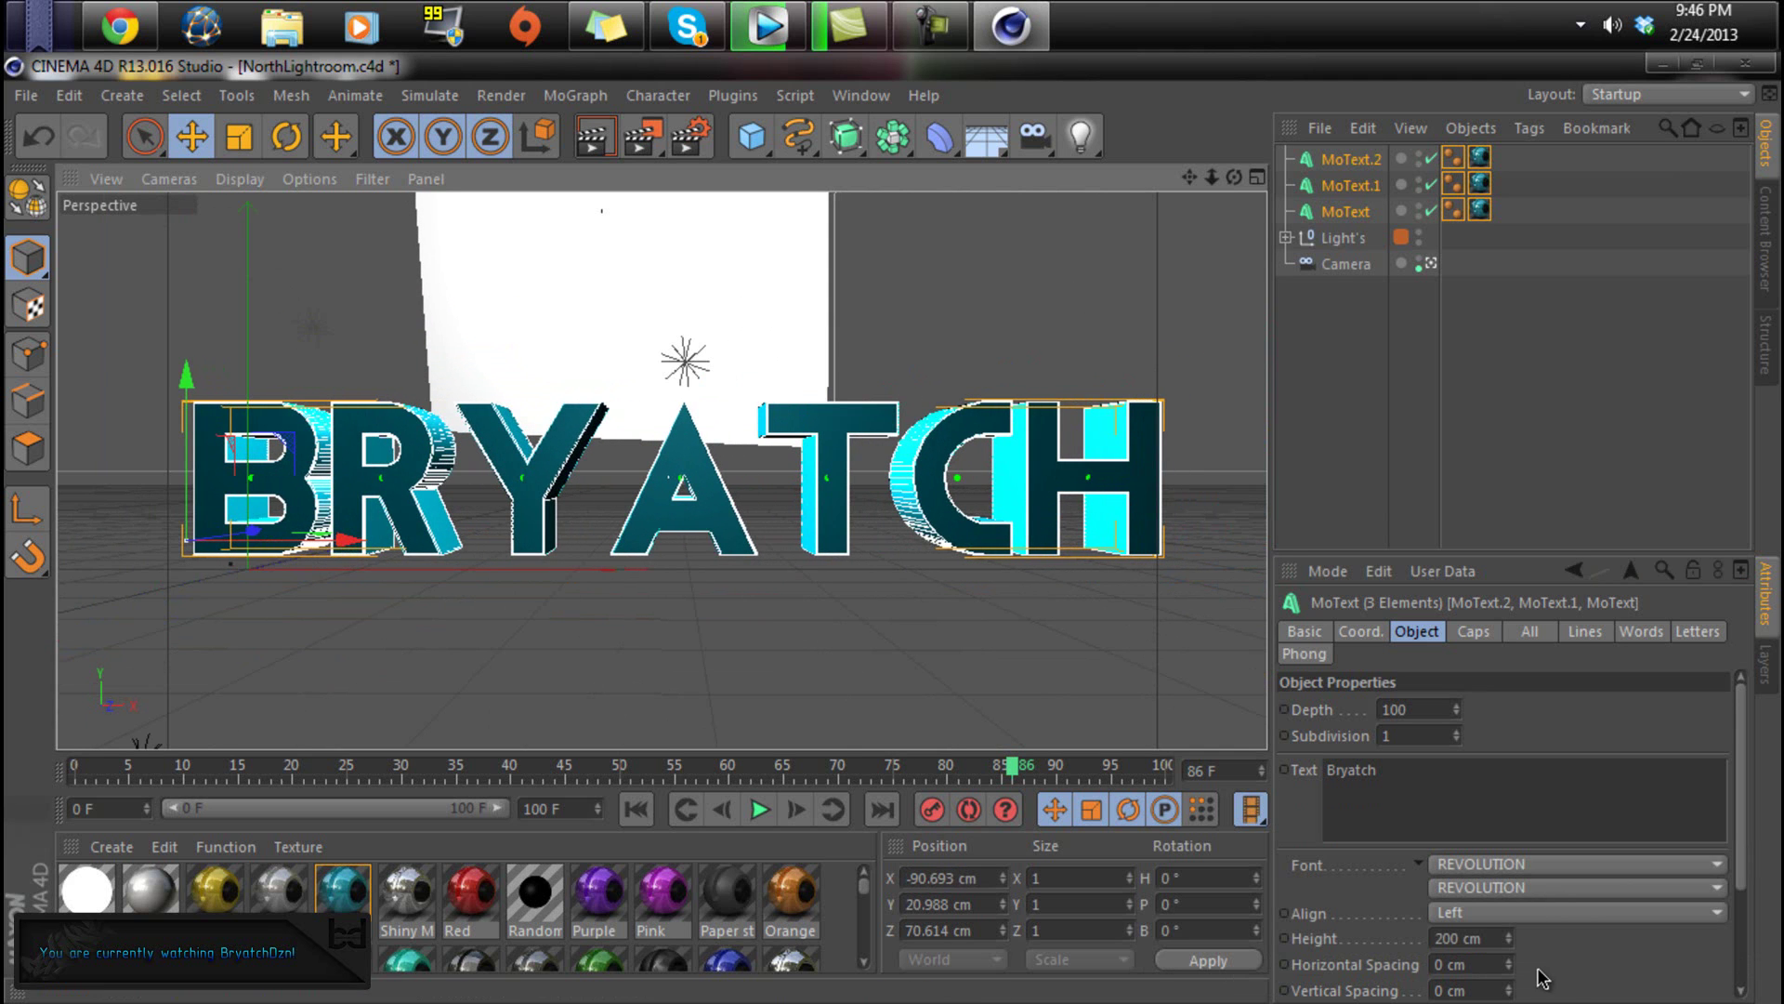
pyautogui.moveTo(1509, 939); pyautogui.dragTo(727, 765)
pyautogui.moveTo(338, 558); pyautogui.dragTo(506, 563)
pyautogui.scroll(3, 487, 475)
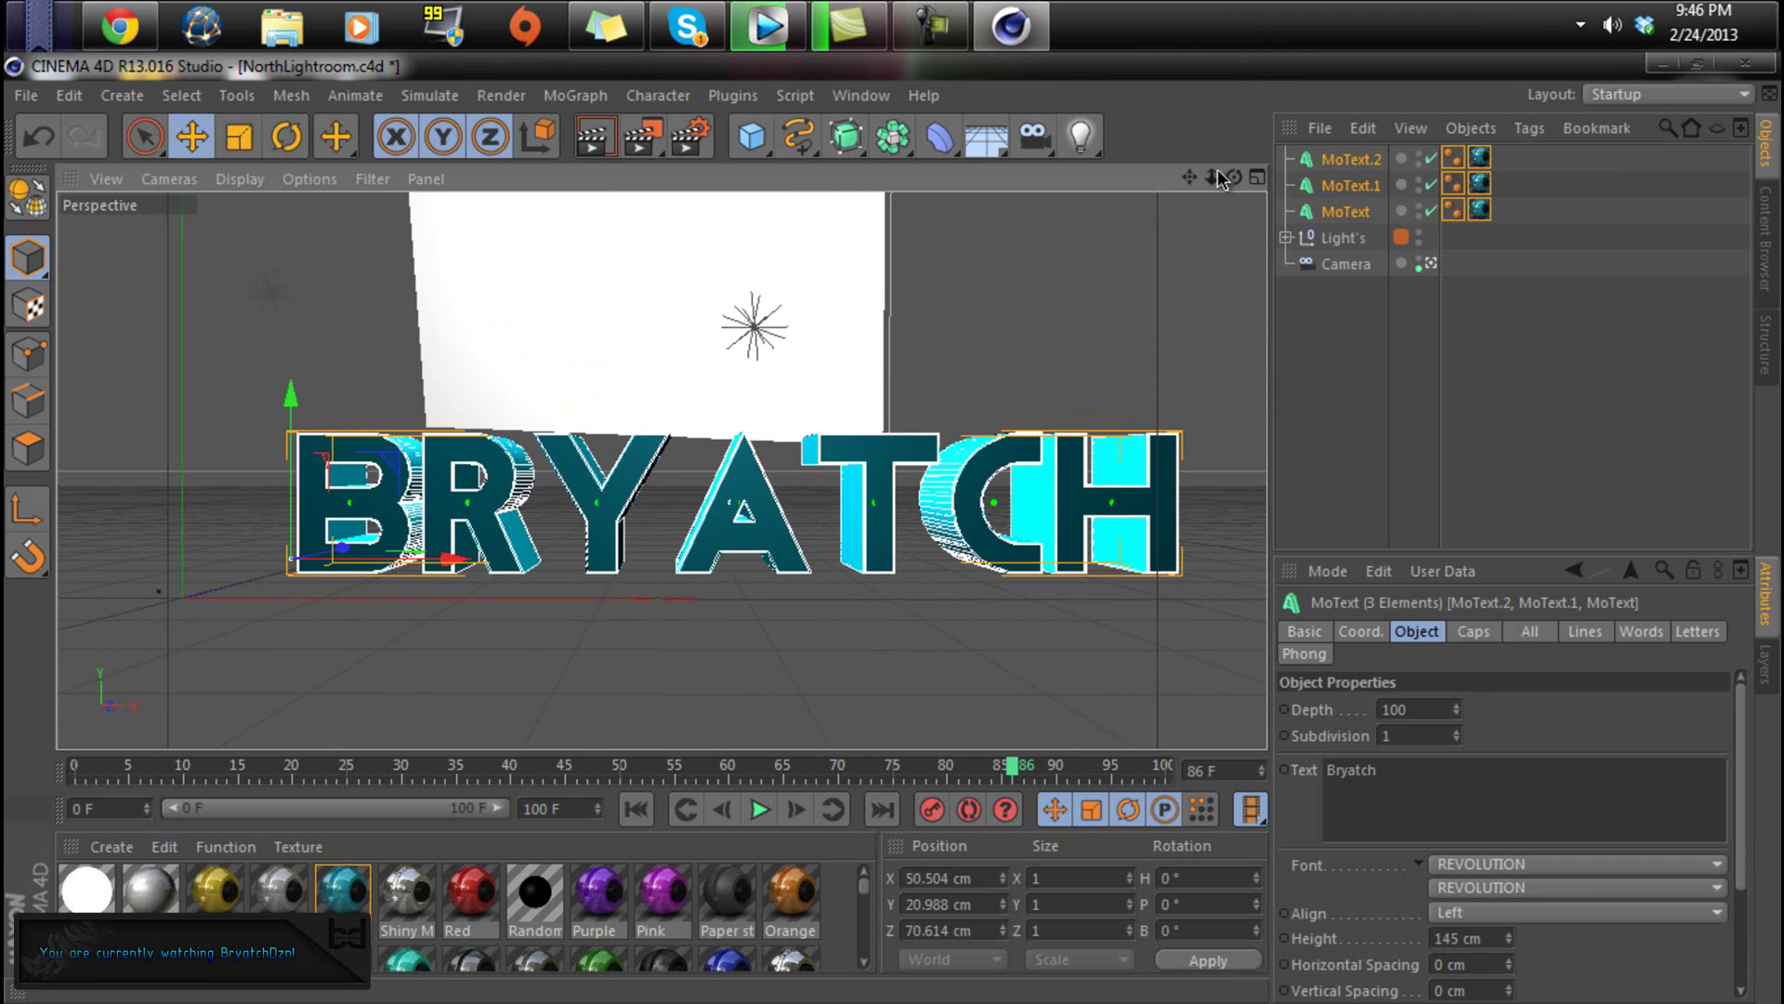
pyautogui.keyDown('alt'); pyautogui.moveTo(892, 537); pyautogui.dragTo(604, 479, button='middle'); pyautogui.keyUp('alt')
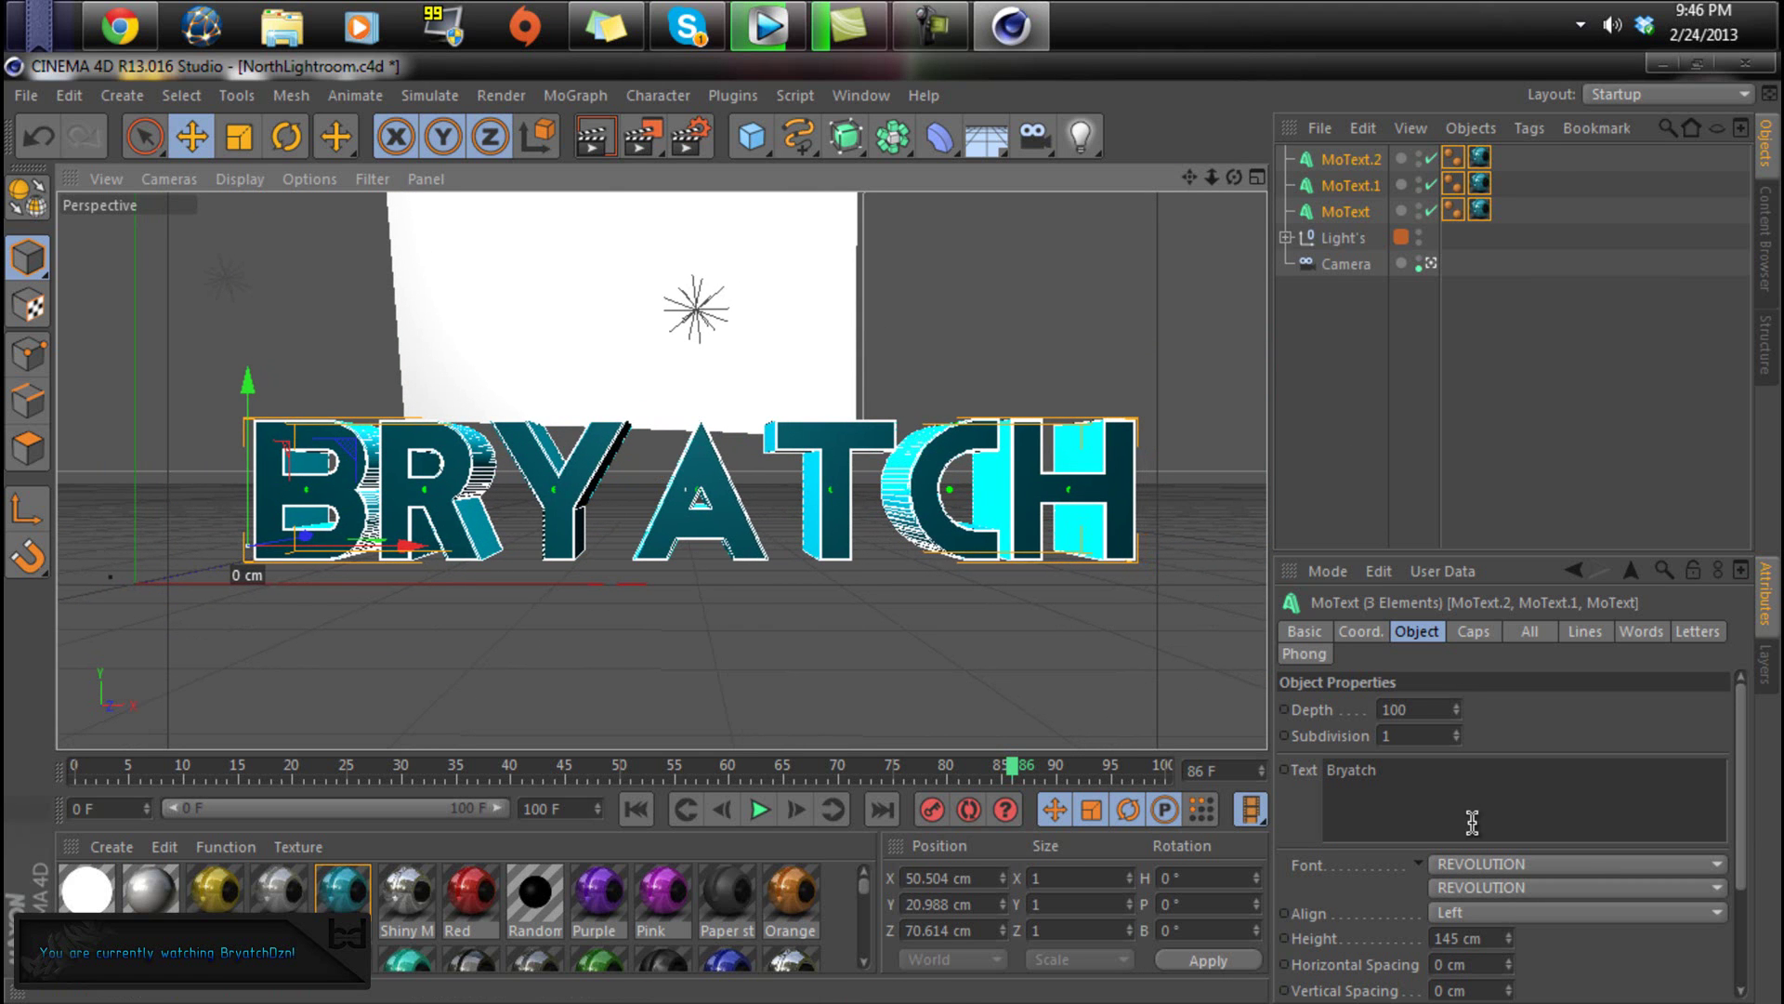
# - Change the font of the three MoText objects to Bobel
pyautogui.click(1475, 865)
pyautogui.scroll(10, 1570, 431)
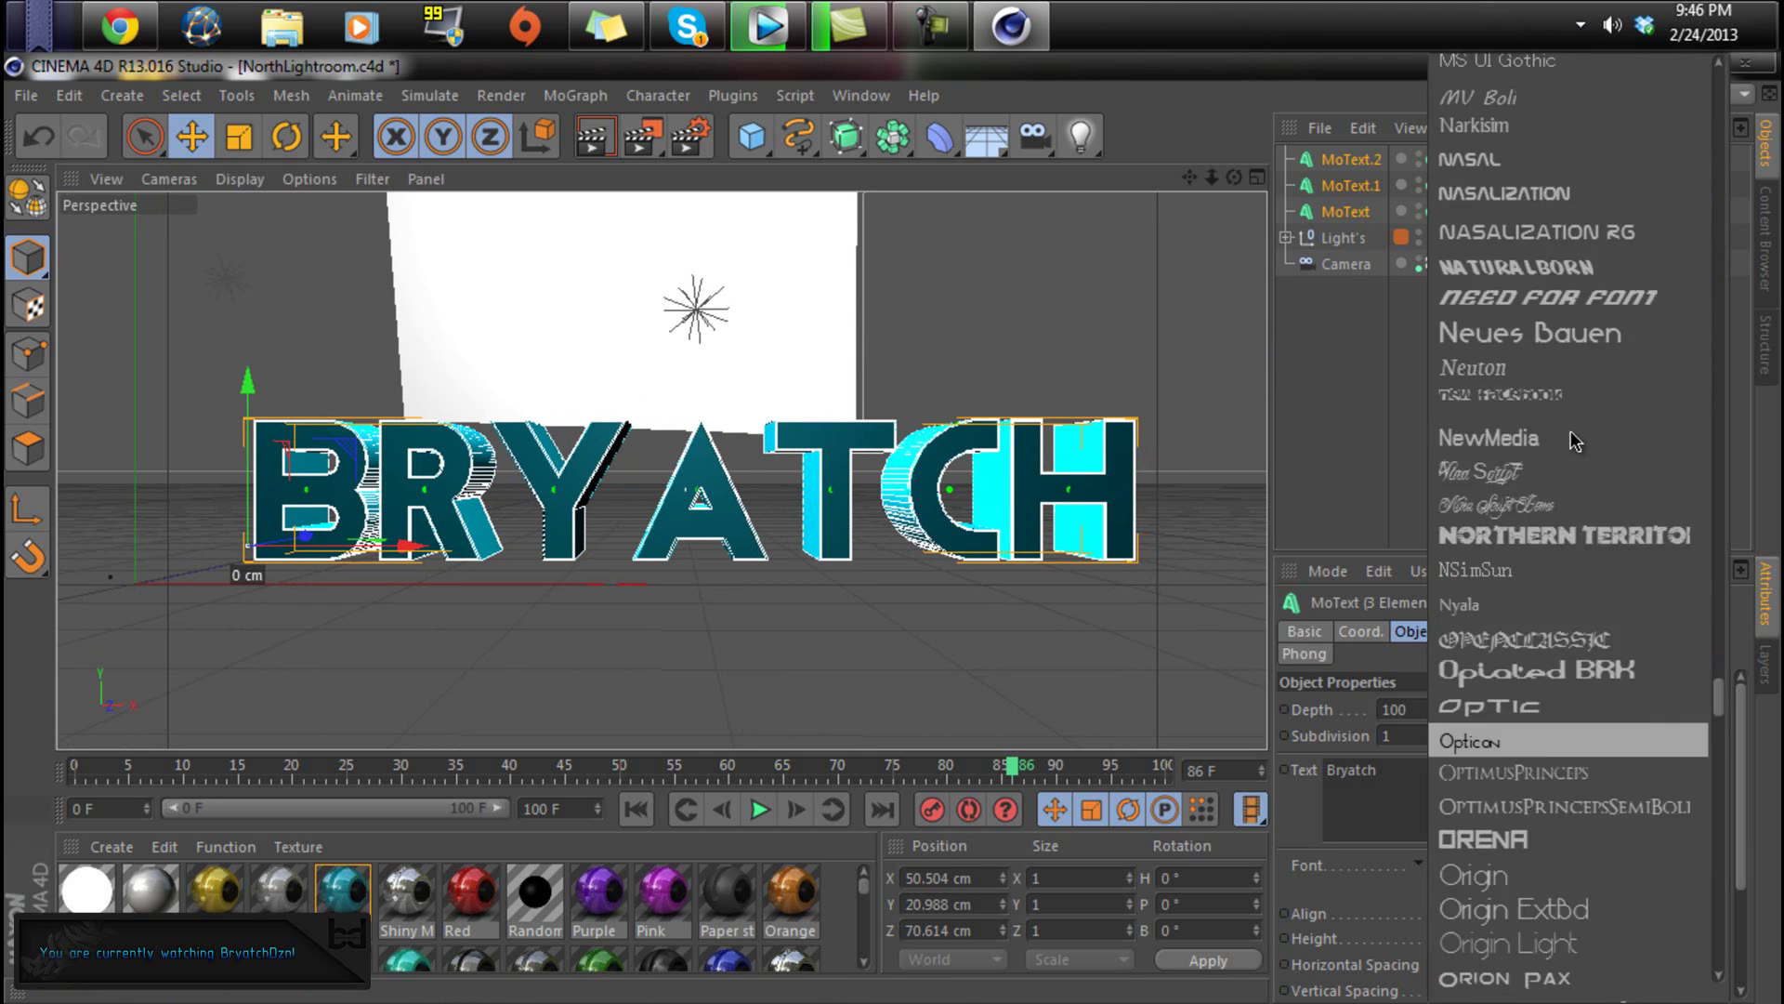
pyautogui.scroll(15, 1568, 432)
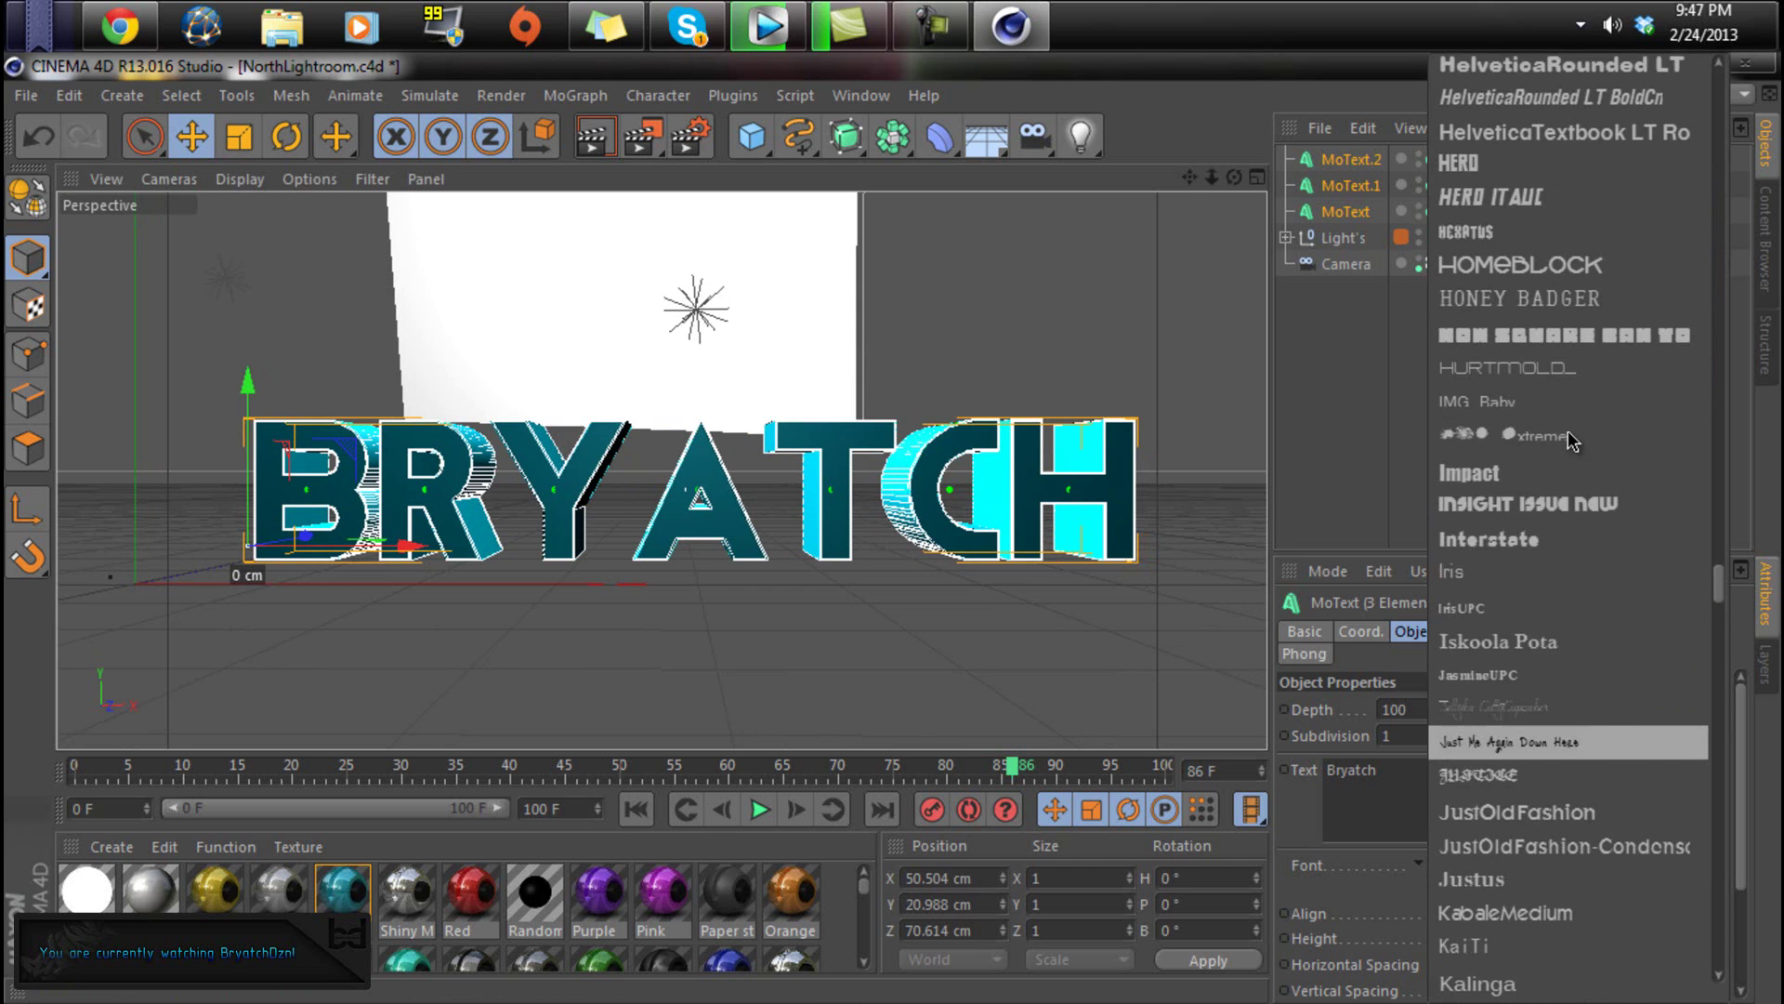
pyautogui.scroll(15, 1569, 431)
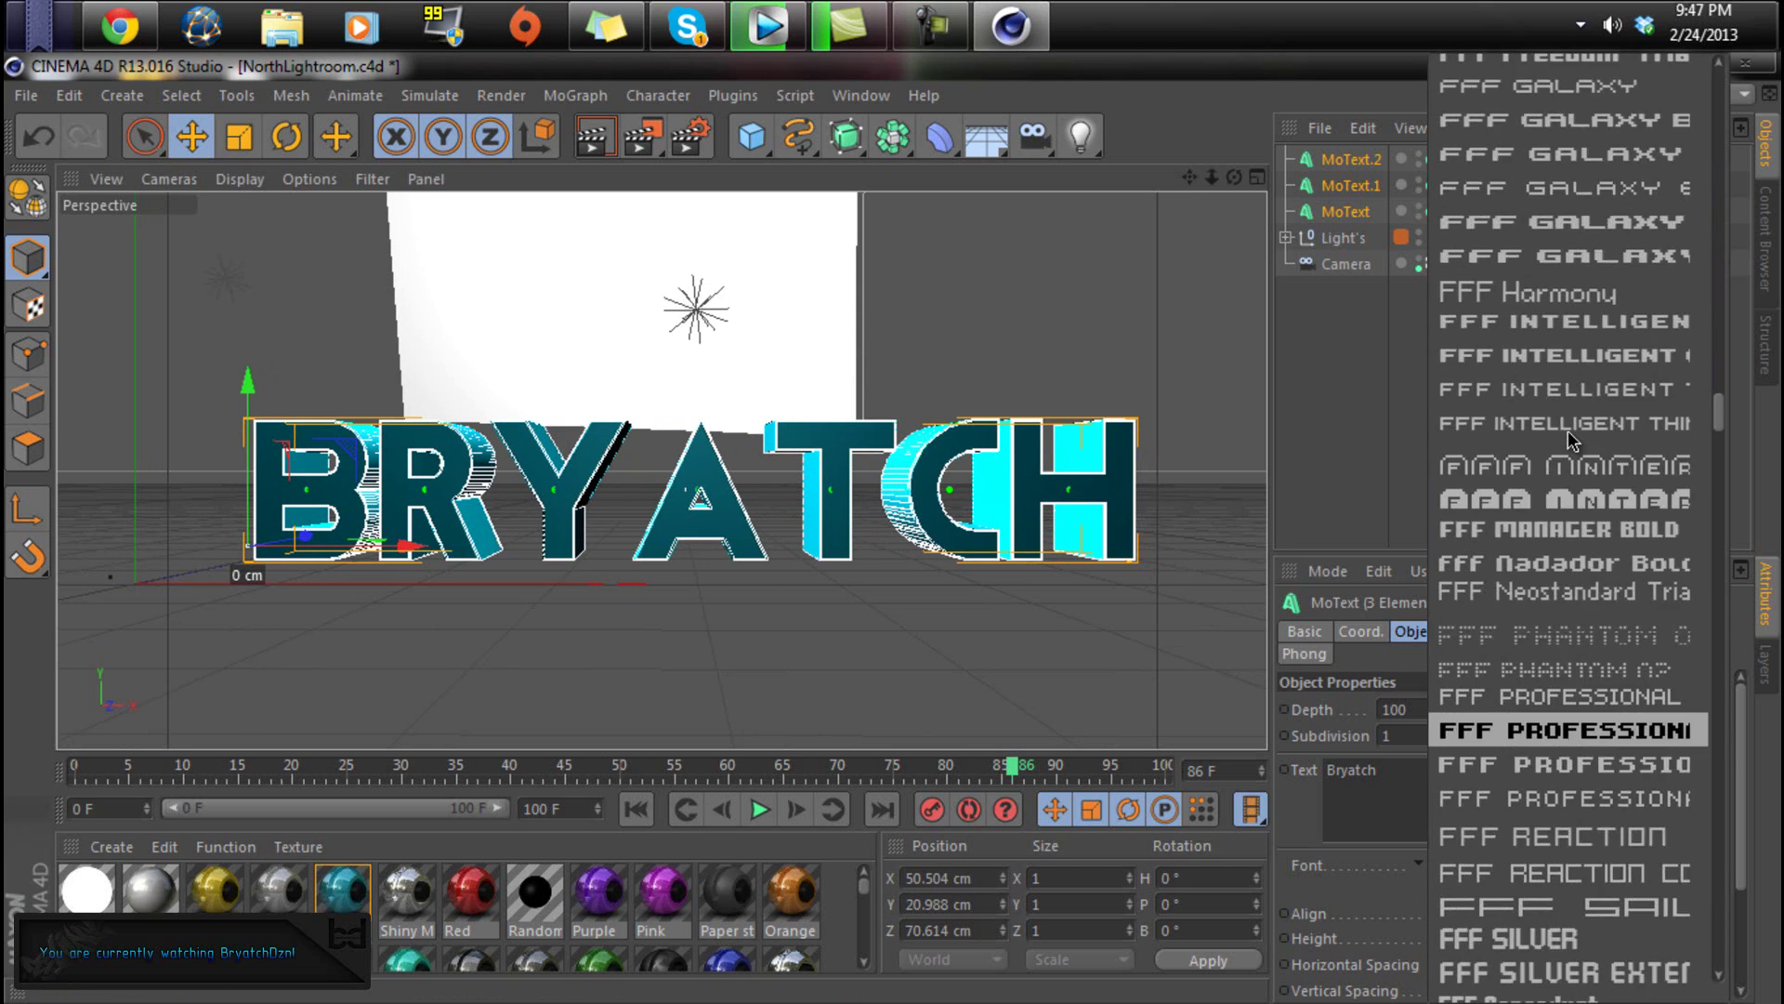
pyautogui.scroll(8, 1569, 431)
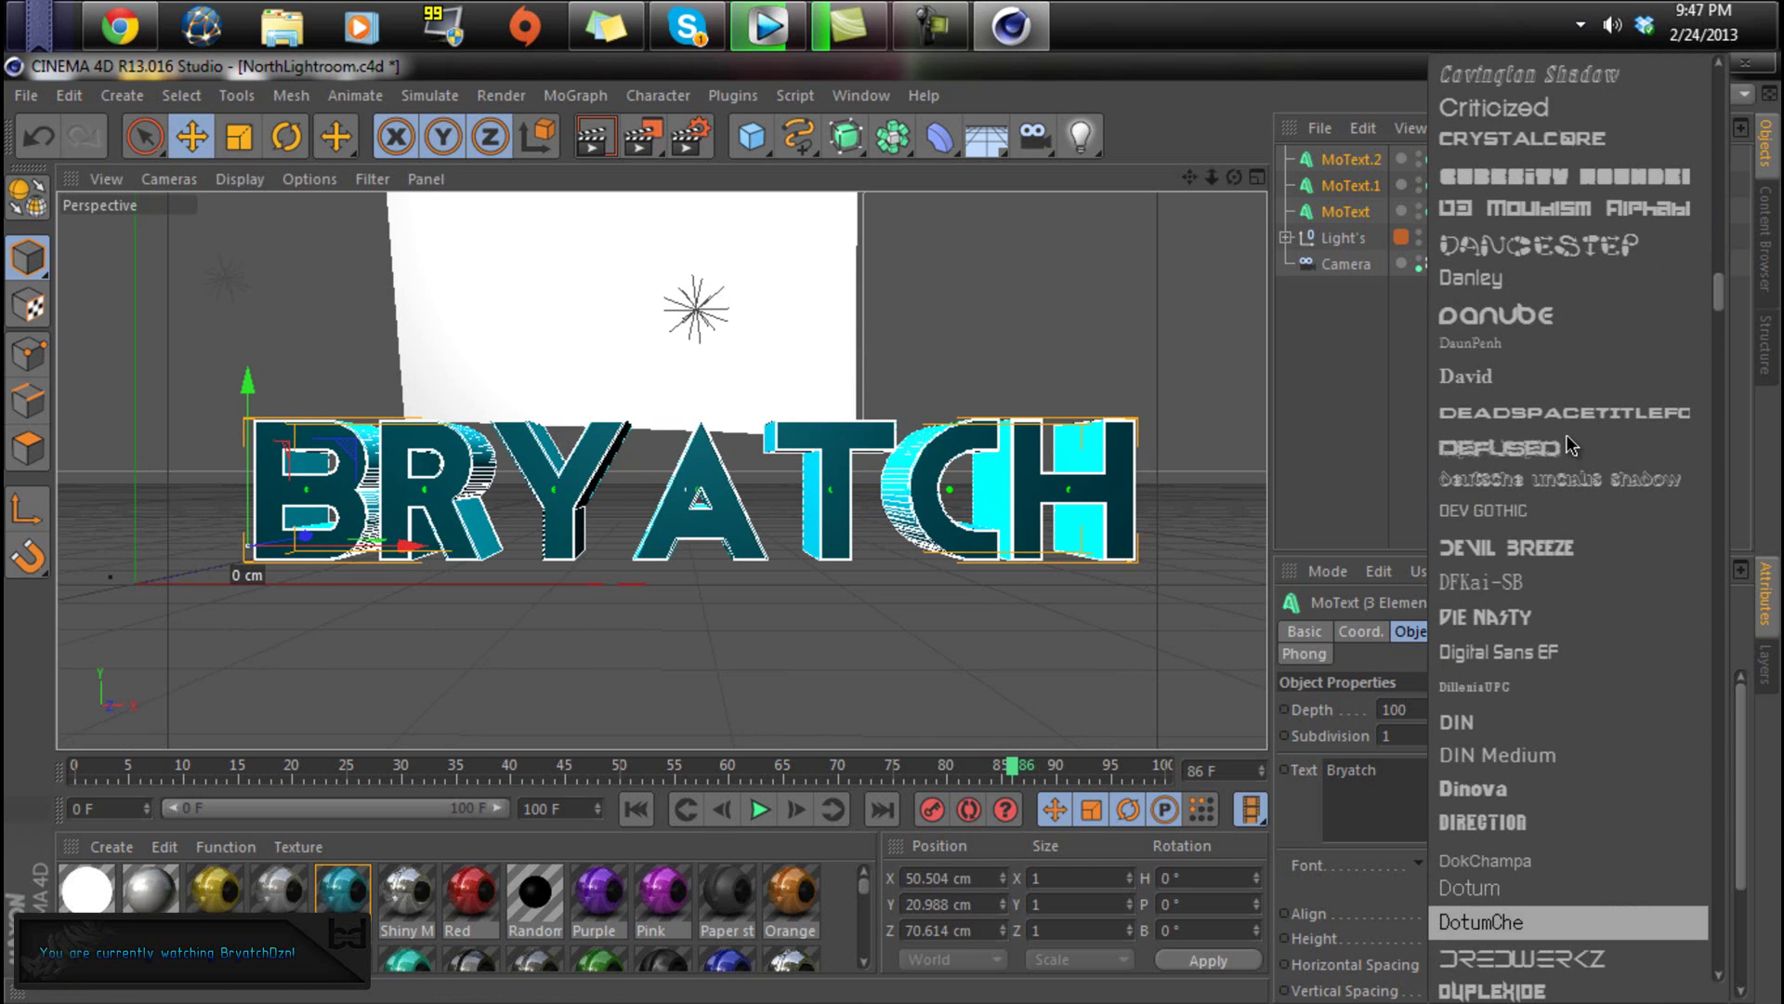
pyautogui.scroll(12, 1565, 433)
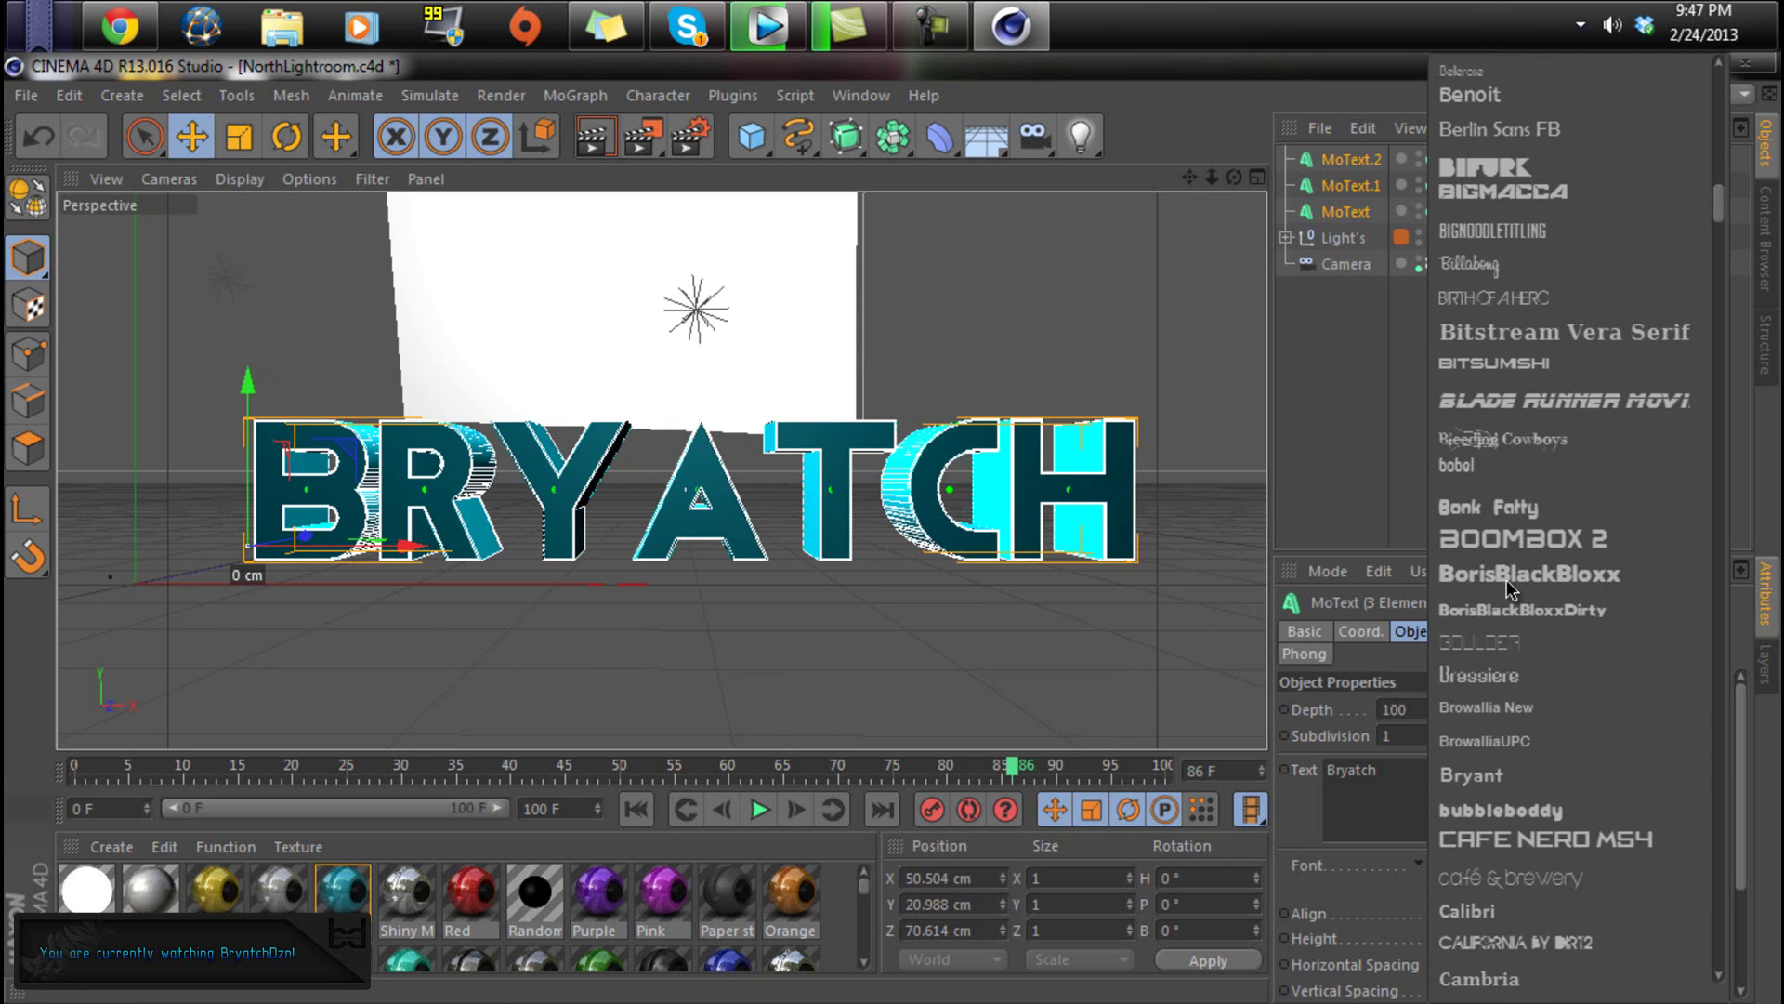
pyautogui.scroll(5, 1580, 558)
pyautogui.scroll(-3, 1608, 576)
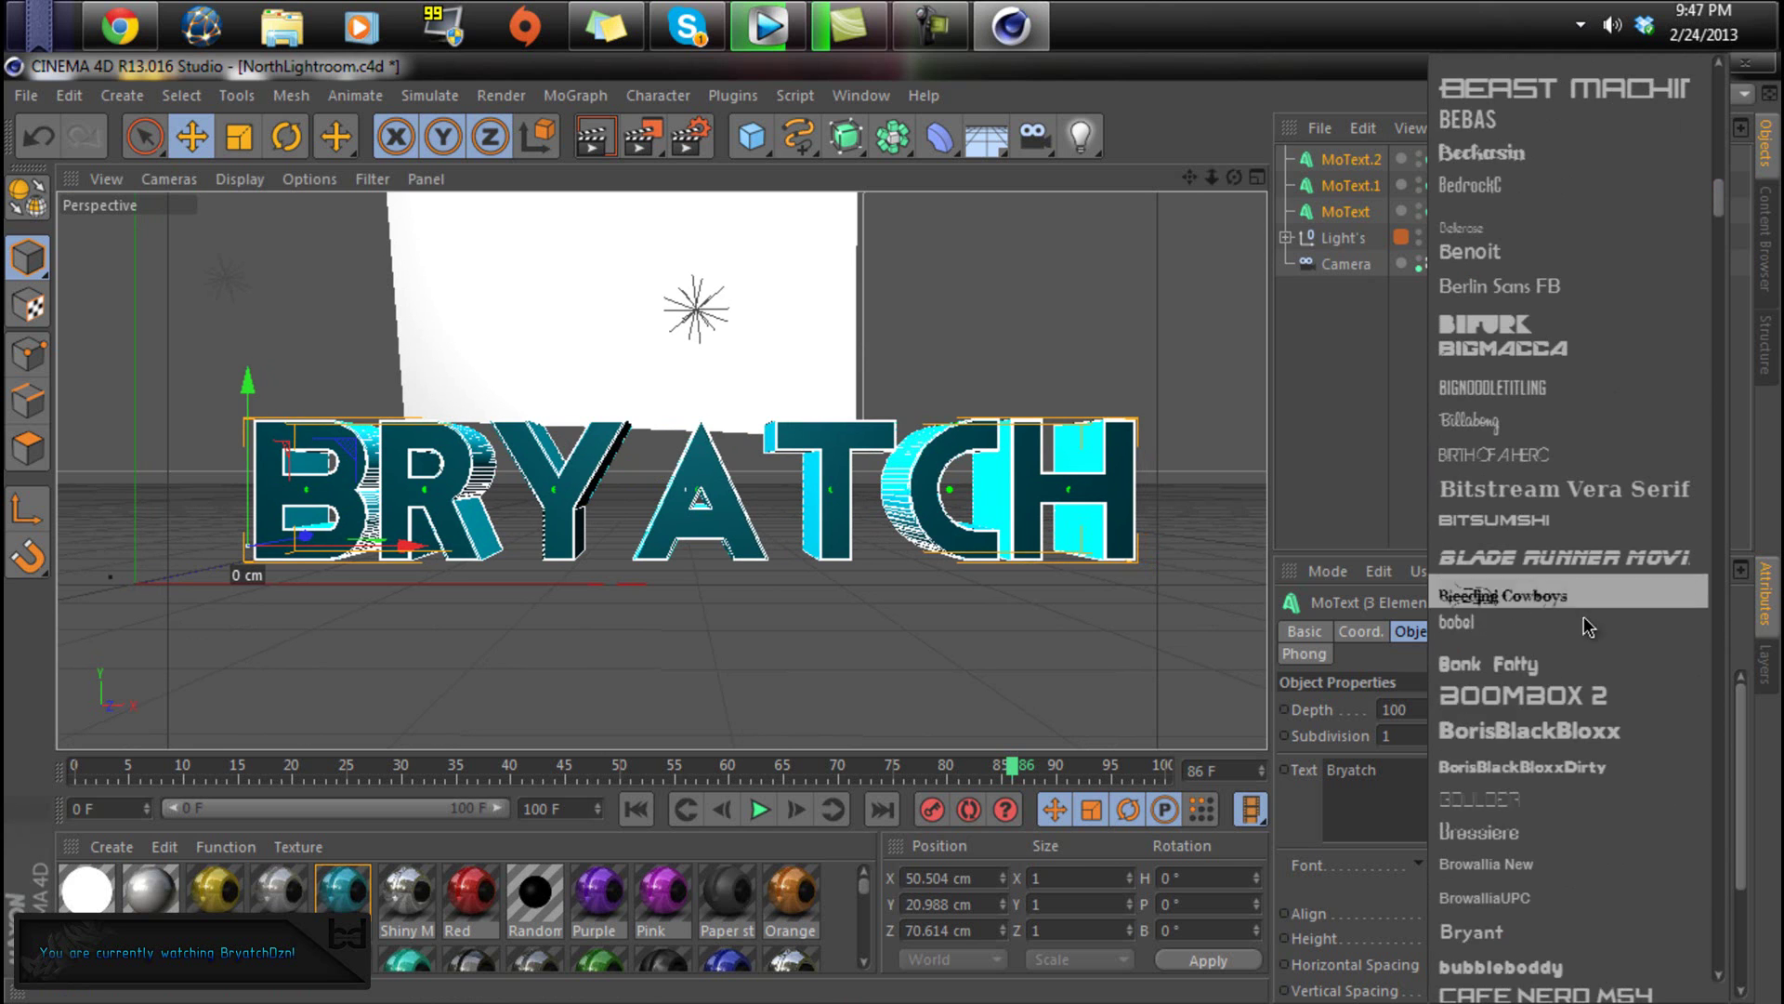
pyautogui.click(1508, 618)
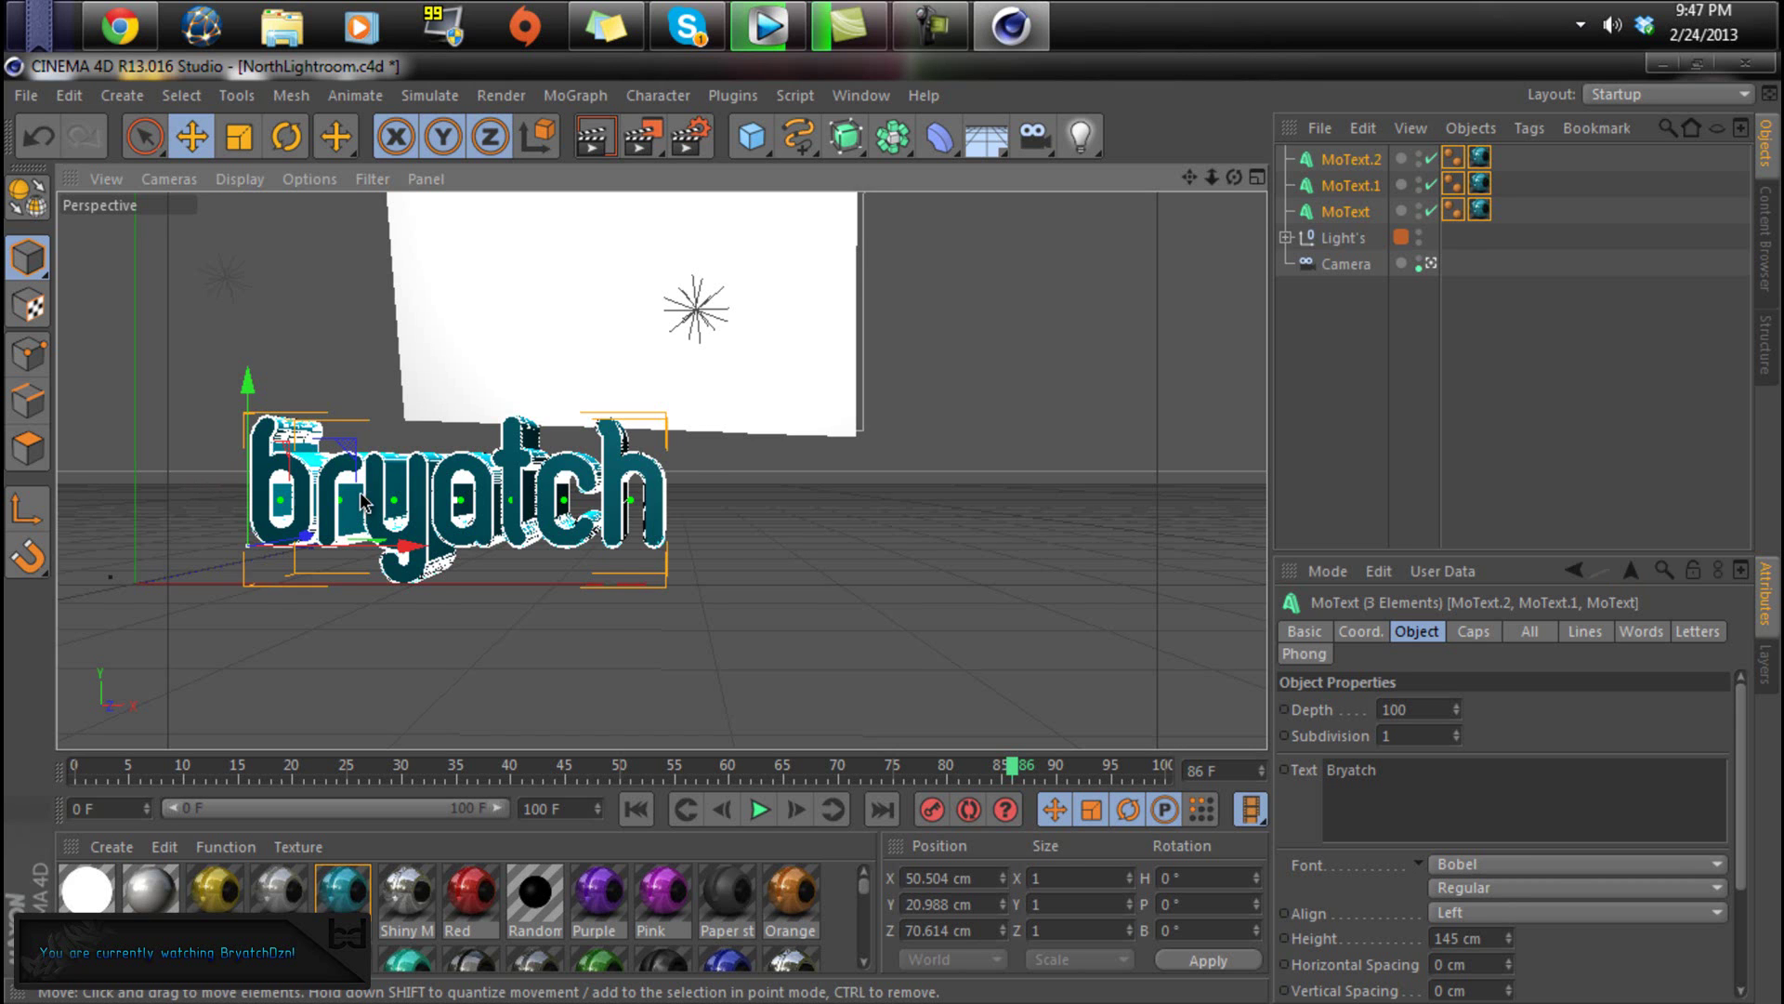
# - Move the three MoText objects along X to about 243 cm and render the view as a preview
pyautogui.moveTo(413, 548); pyautogui.dragTo(736, 502)
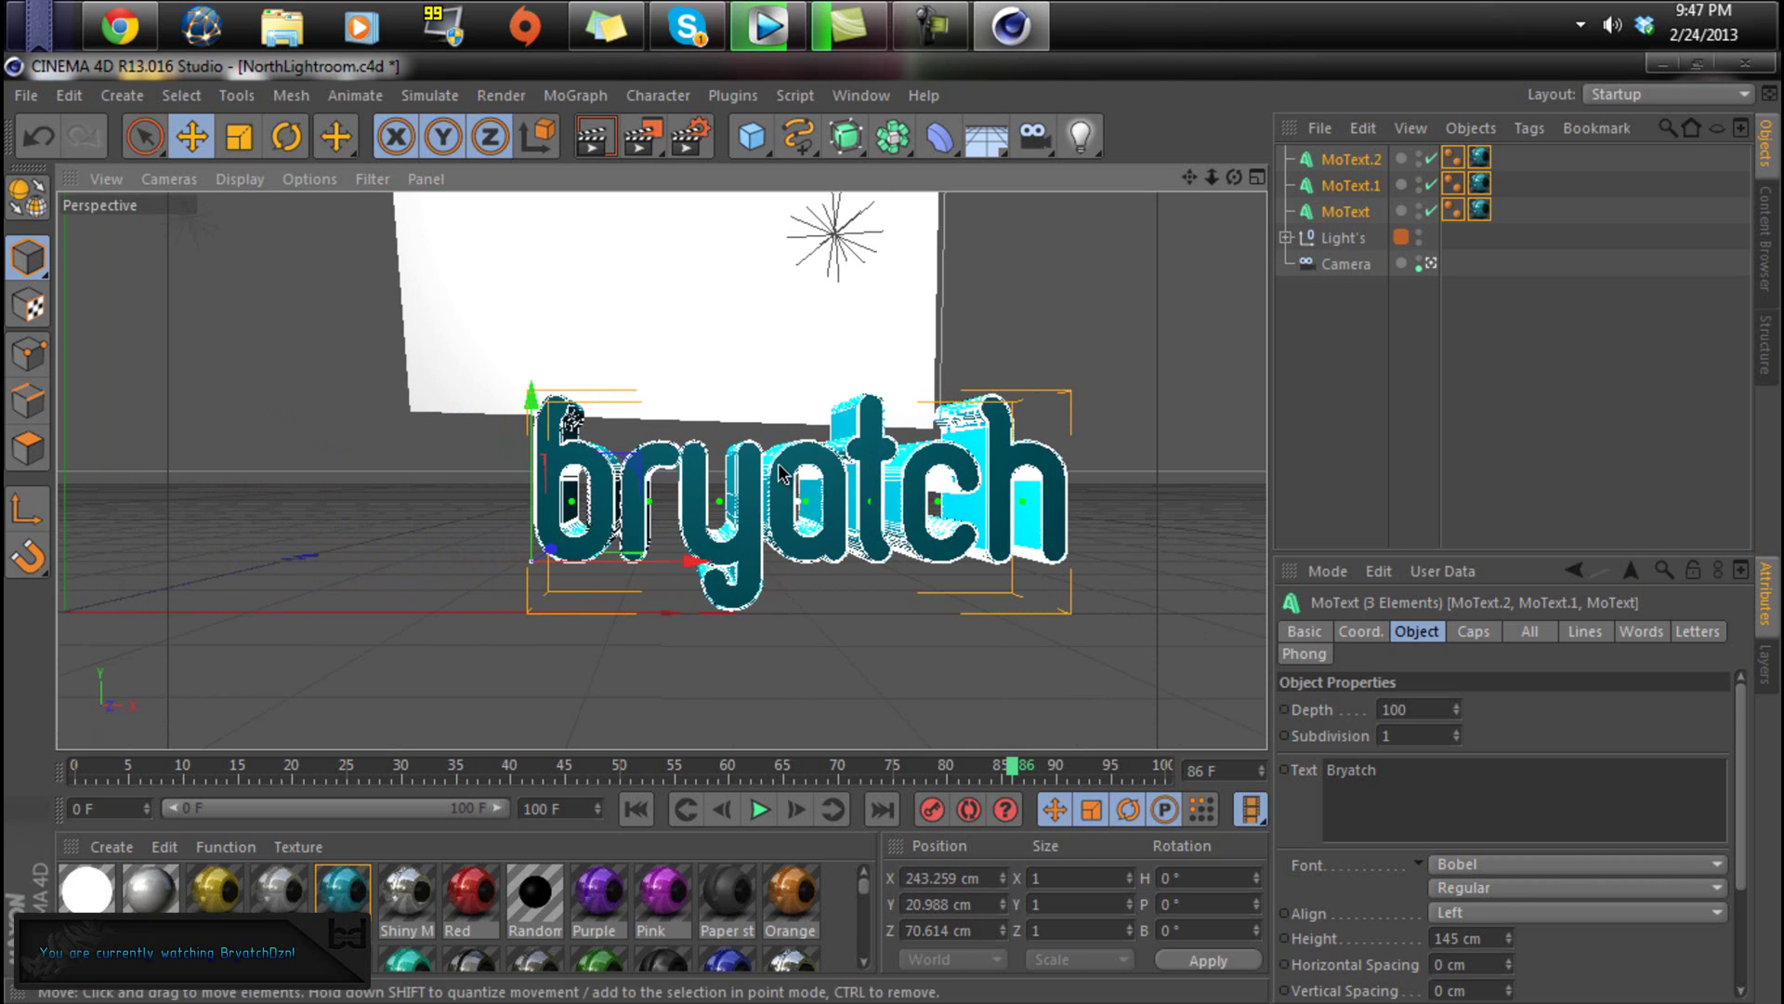
pyautogui.scroll(1, 744, 495)
pyautogui.moveTo(1191, 179); pyautogui.dragTo(711, 469)
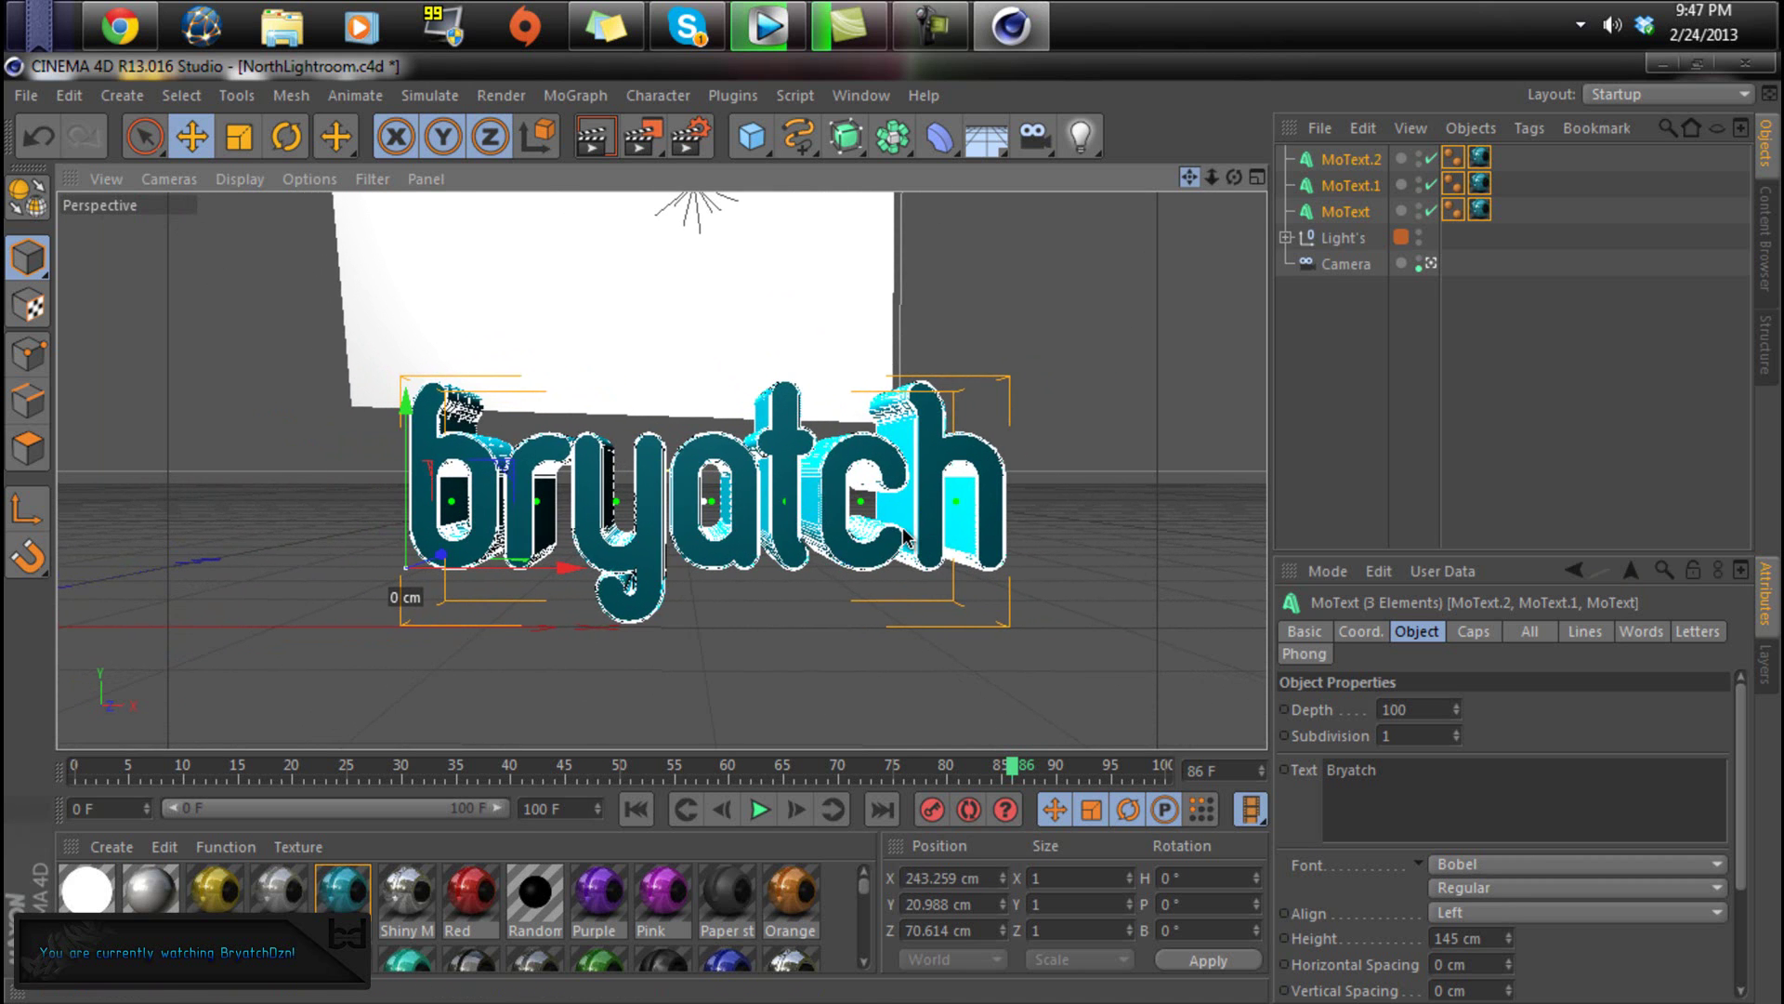
pyautogui.scroll(1, 707, 478)
pyautogui.scroll(1, 707, 478)
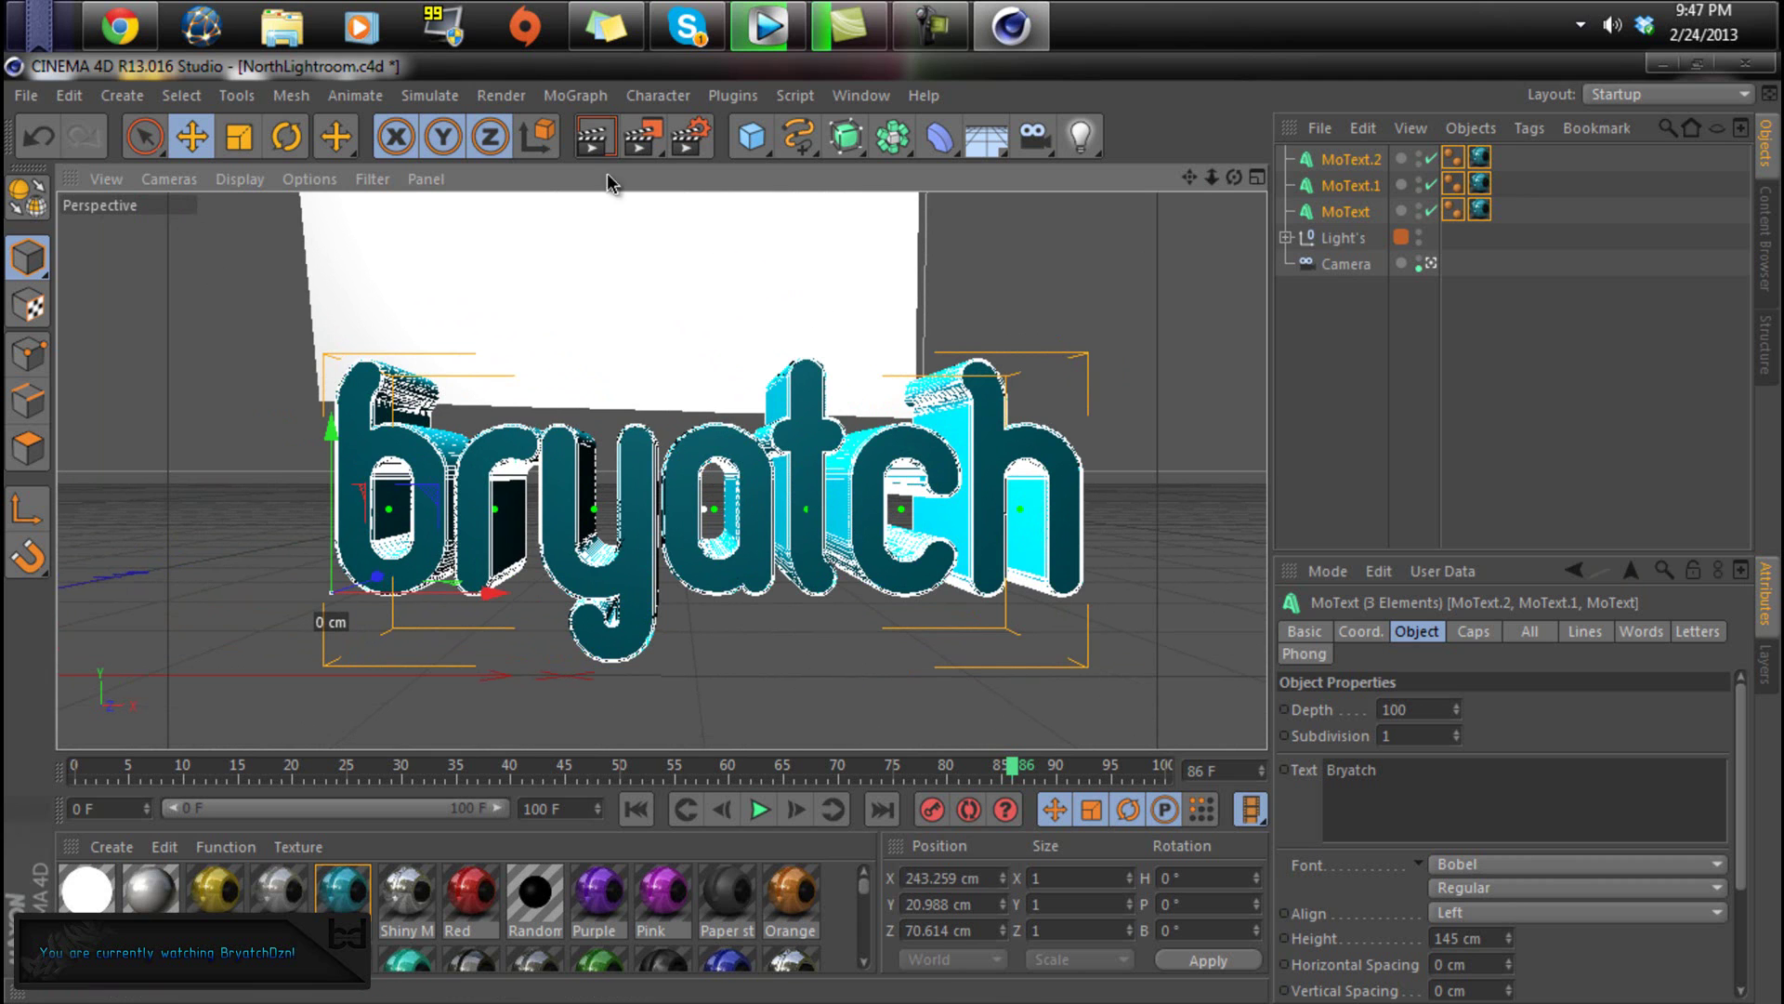
pyautogui.click(596, 137)
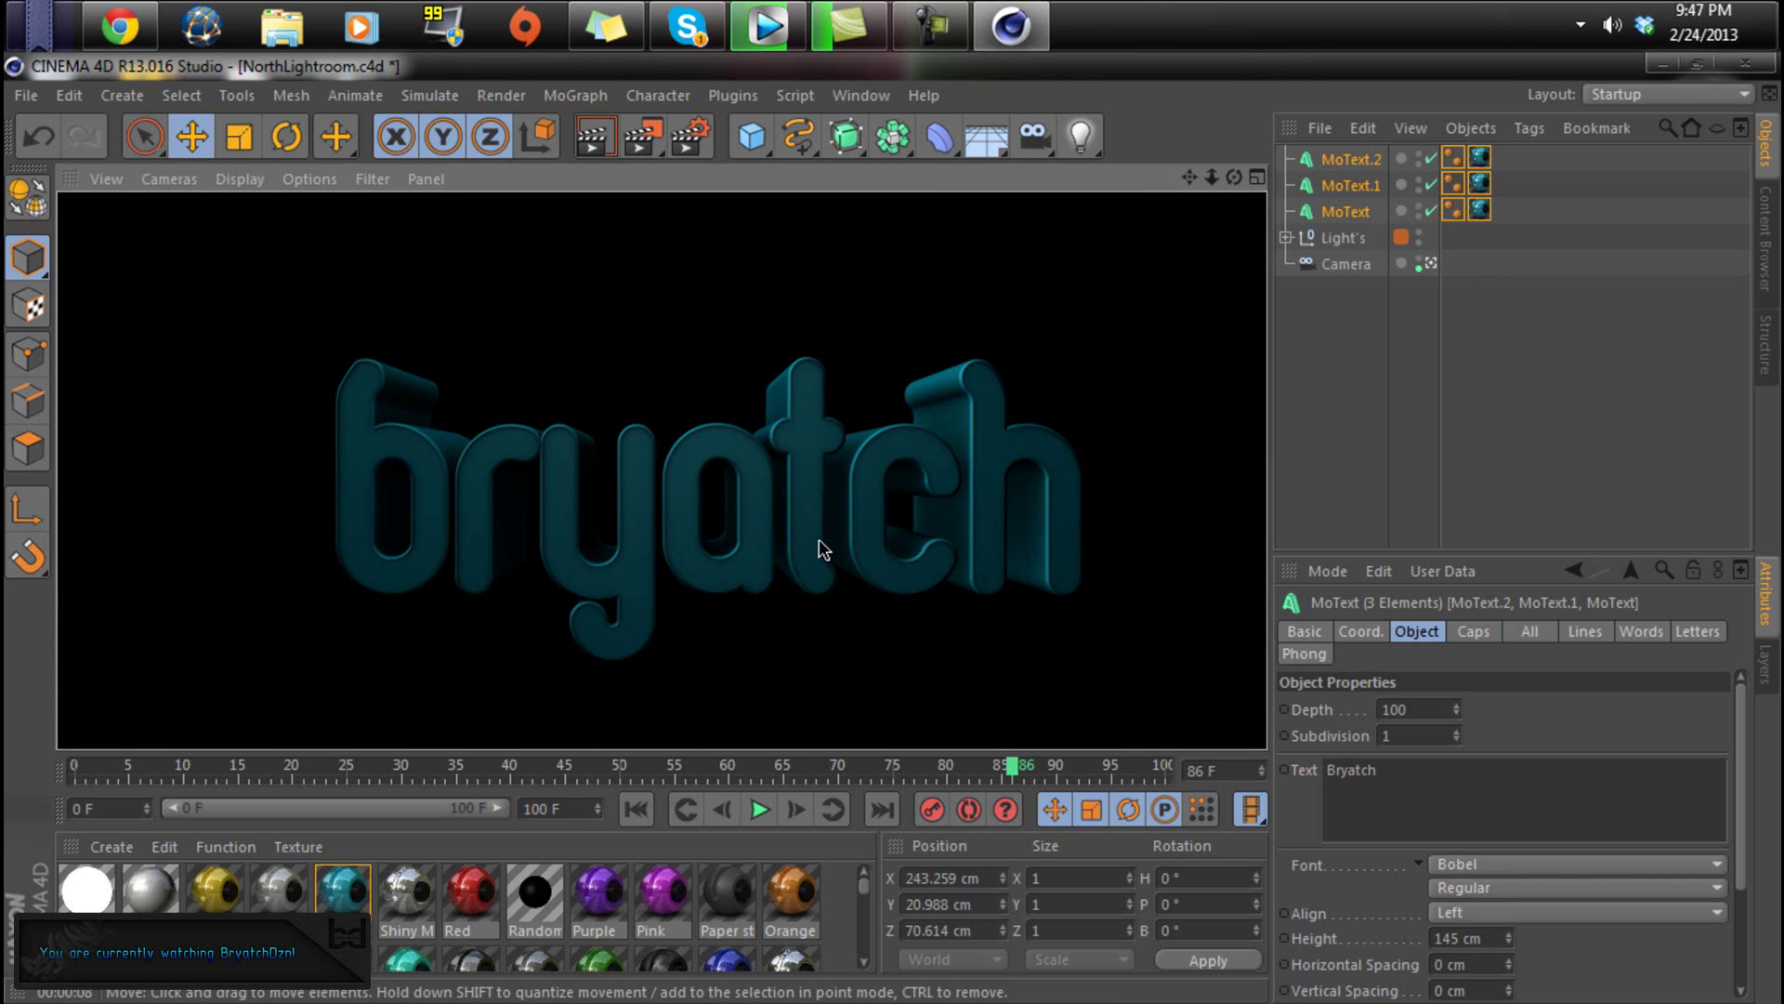
# - Delete the Turq blue texture tags from all three MoText objects
pyautogui.click(1501, 395)
pyautogui.scroll(-3, 632, 868)
pyautogui.scroll(-3, 632, 872)
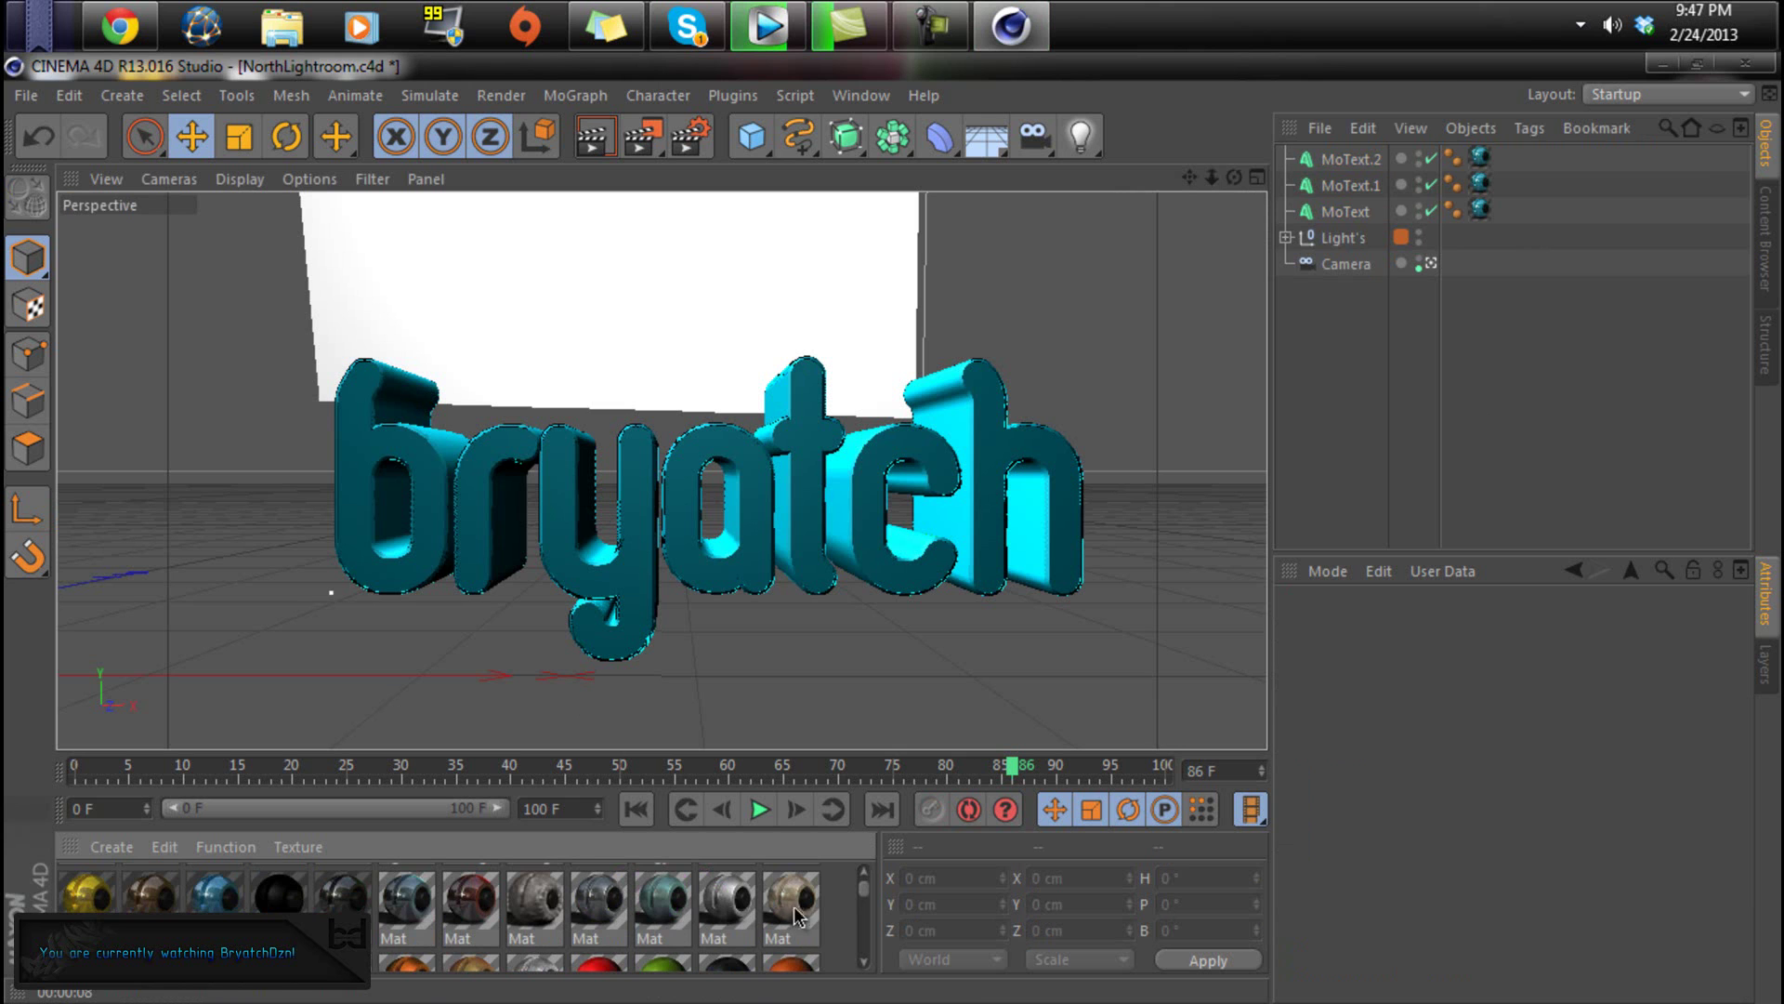
pyautogui.scroll(5, 864, 893)
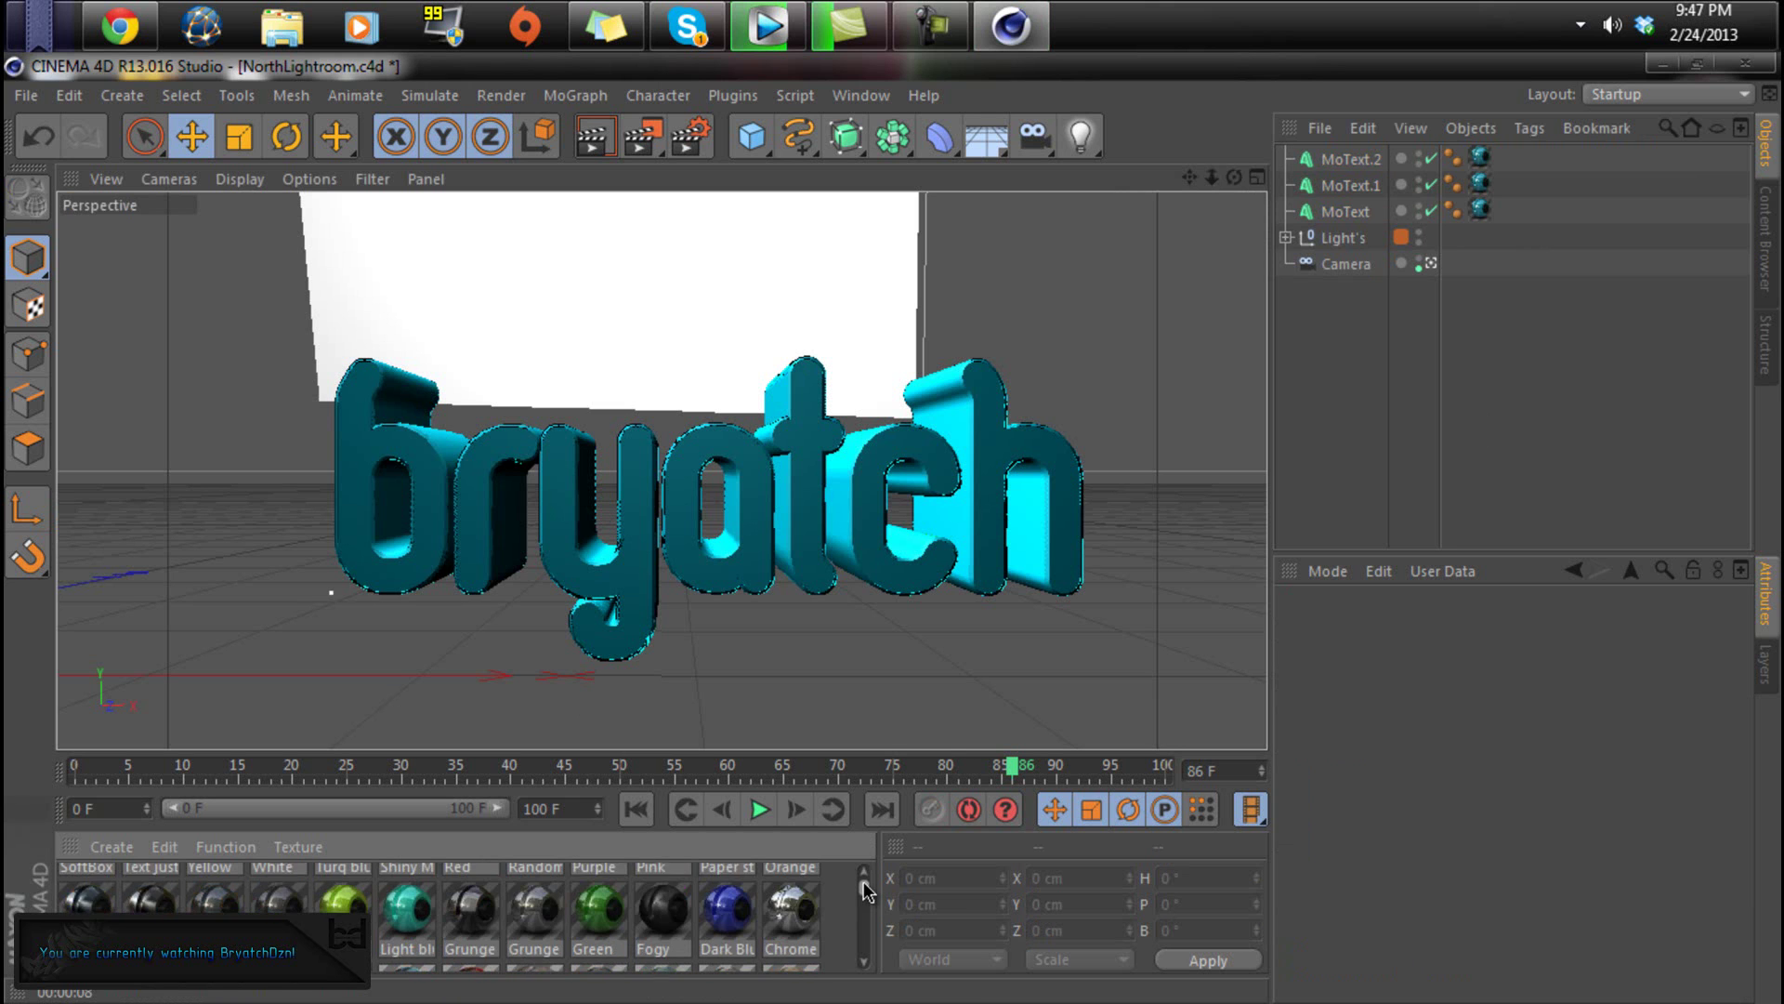
pyautogui.click(1479, 210)
pyautogui.keyDown('ctrl'); pyautogui.click(1482, 158); pyautogui.keyUp('ctrl')
pyautogui.keyDown('ctrl'); pyautogui.click(1480, 184); pyautogui.keyUp('ctrl')
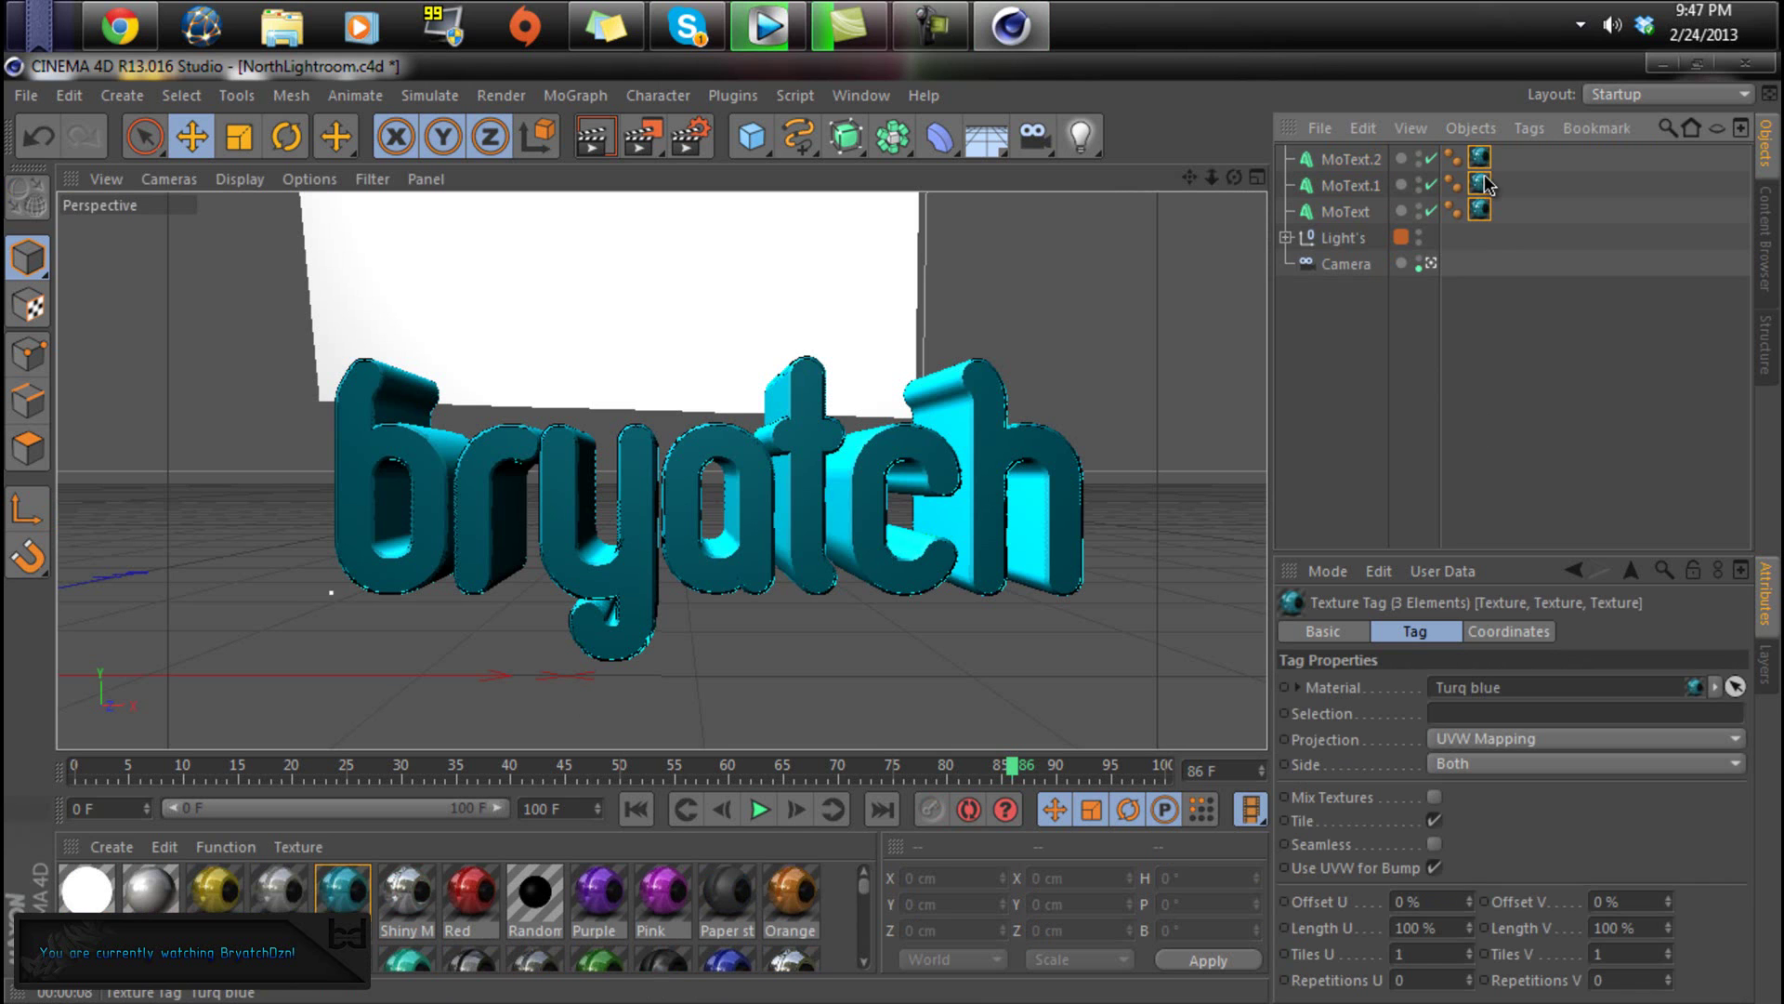
pyautogui.press('Delete')
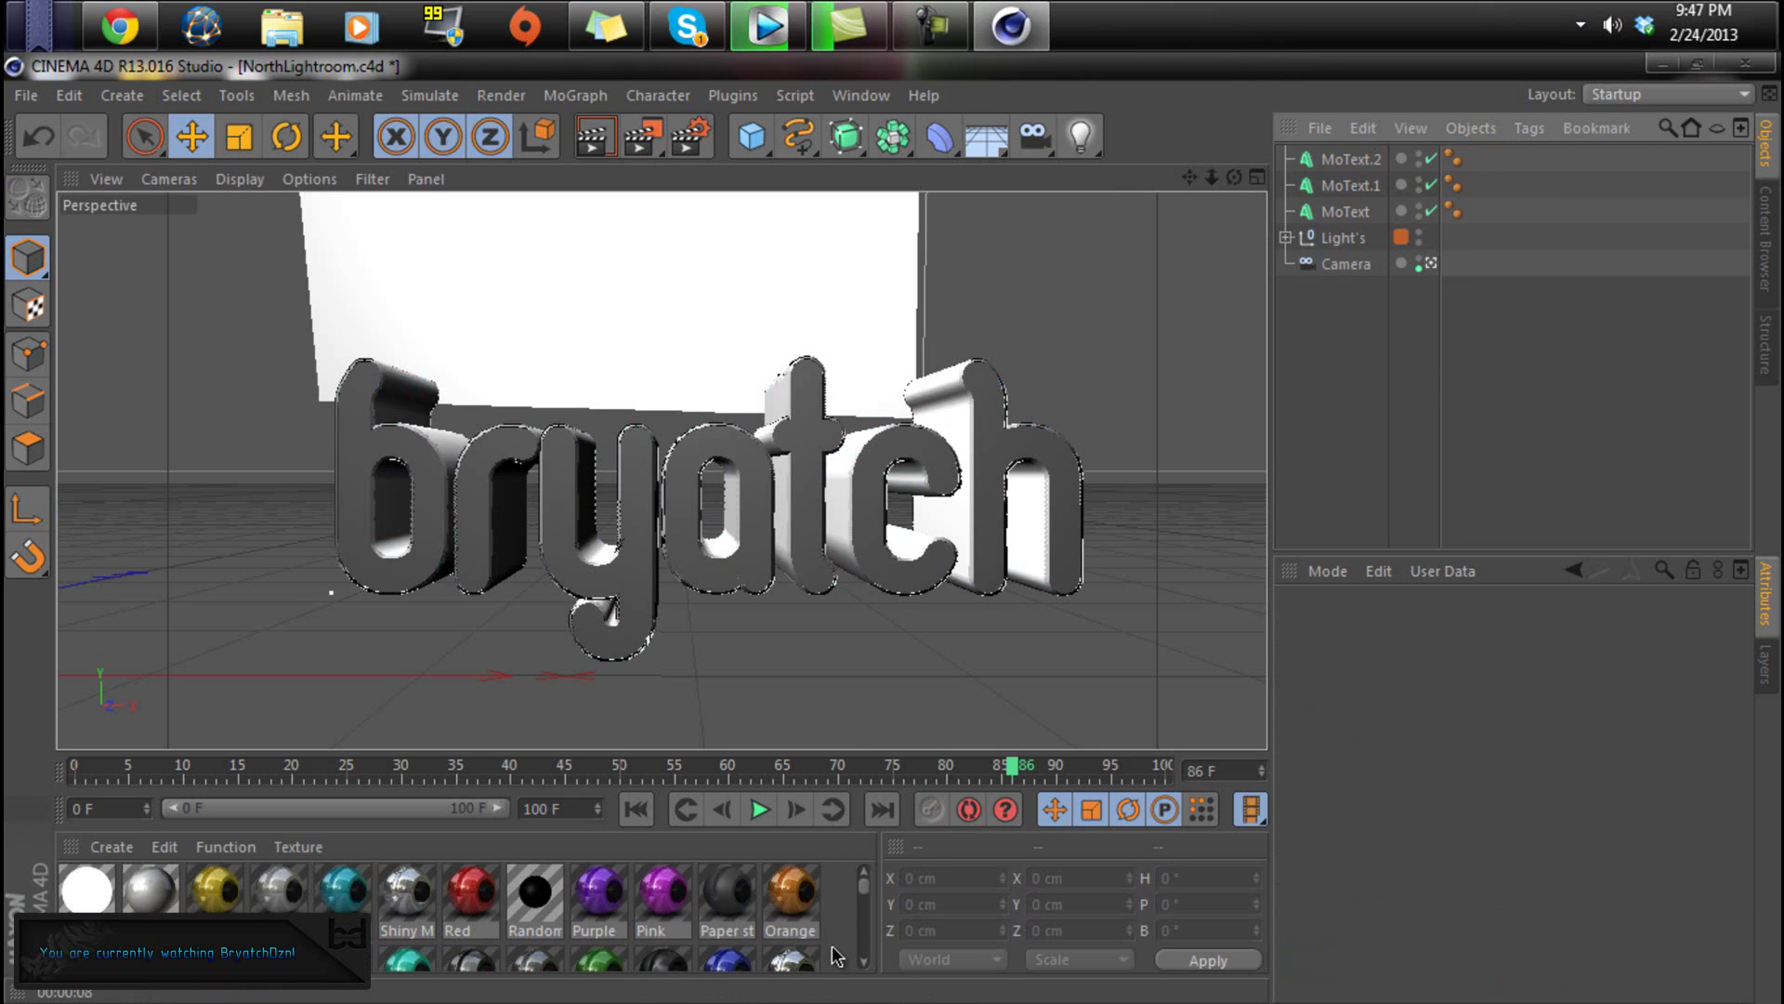
# - Try applying the Fogy material to the text without any MoText object selected, and undo it
pyautogui.click(863, 966)
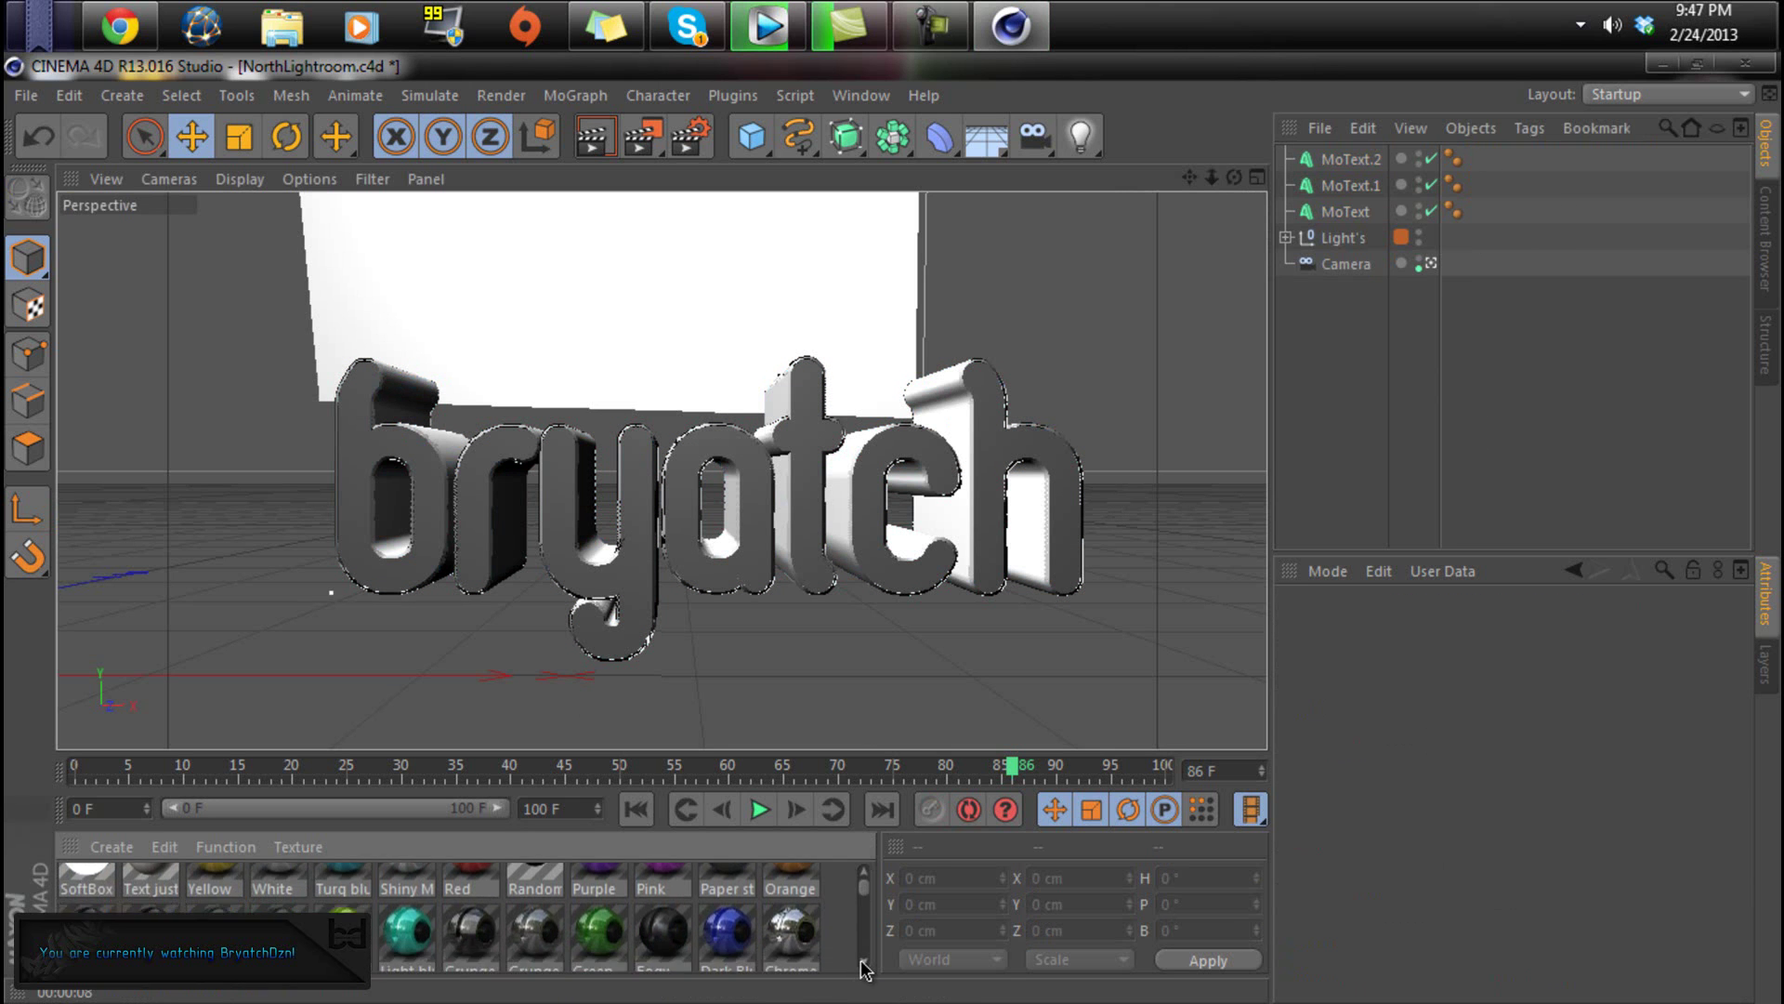
pyautogui.click(863, 966)
pyautogui.moveTo(671, 885); pyautogui.dragTo(861, 516)
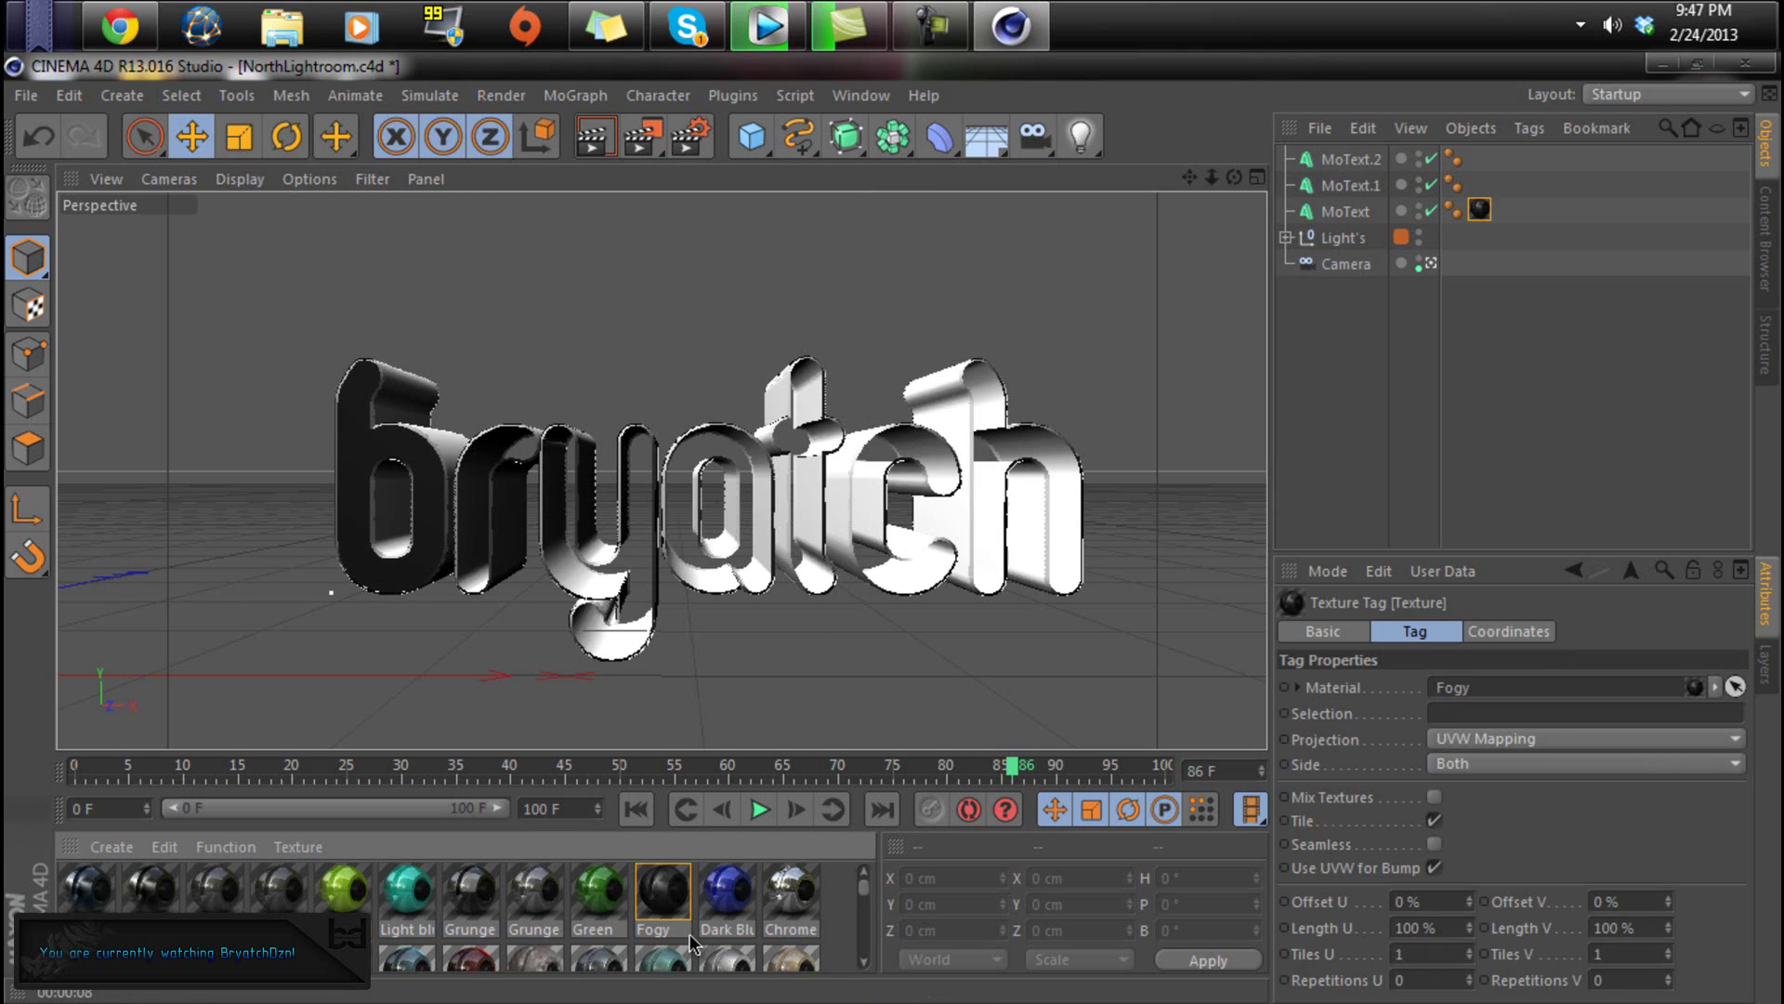
pyautogui.hotkey('ctrl', 'z')
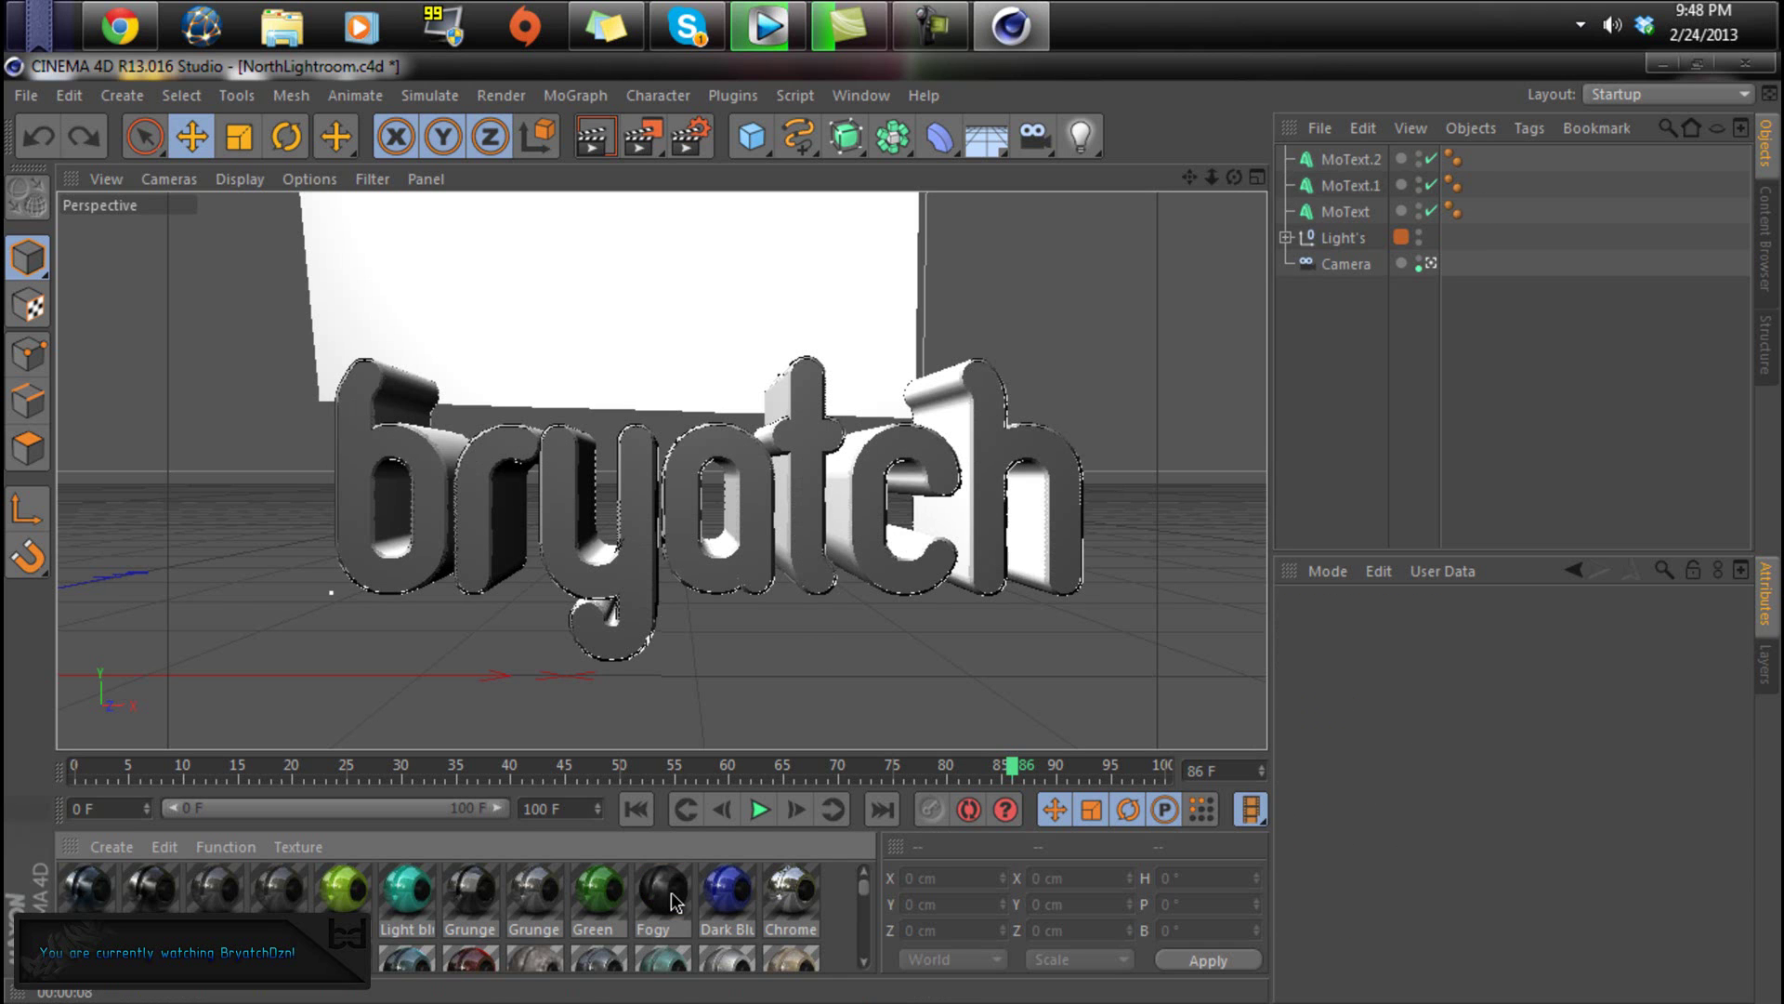
# - Apply the Fogy material to all three selected MoText objects and render the view as a preview
pyautogui.click(1352, 216)
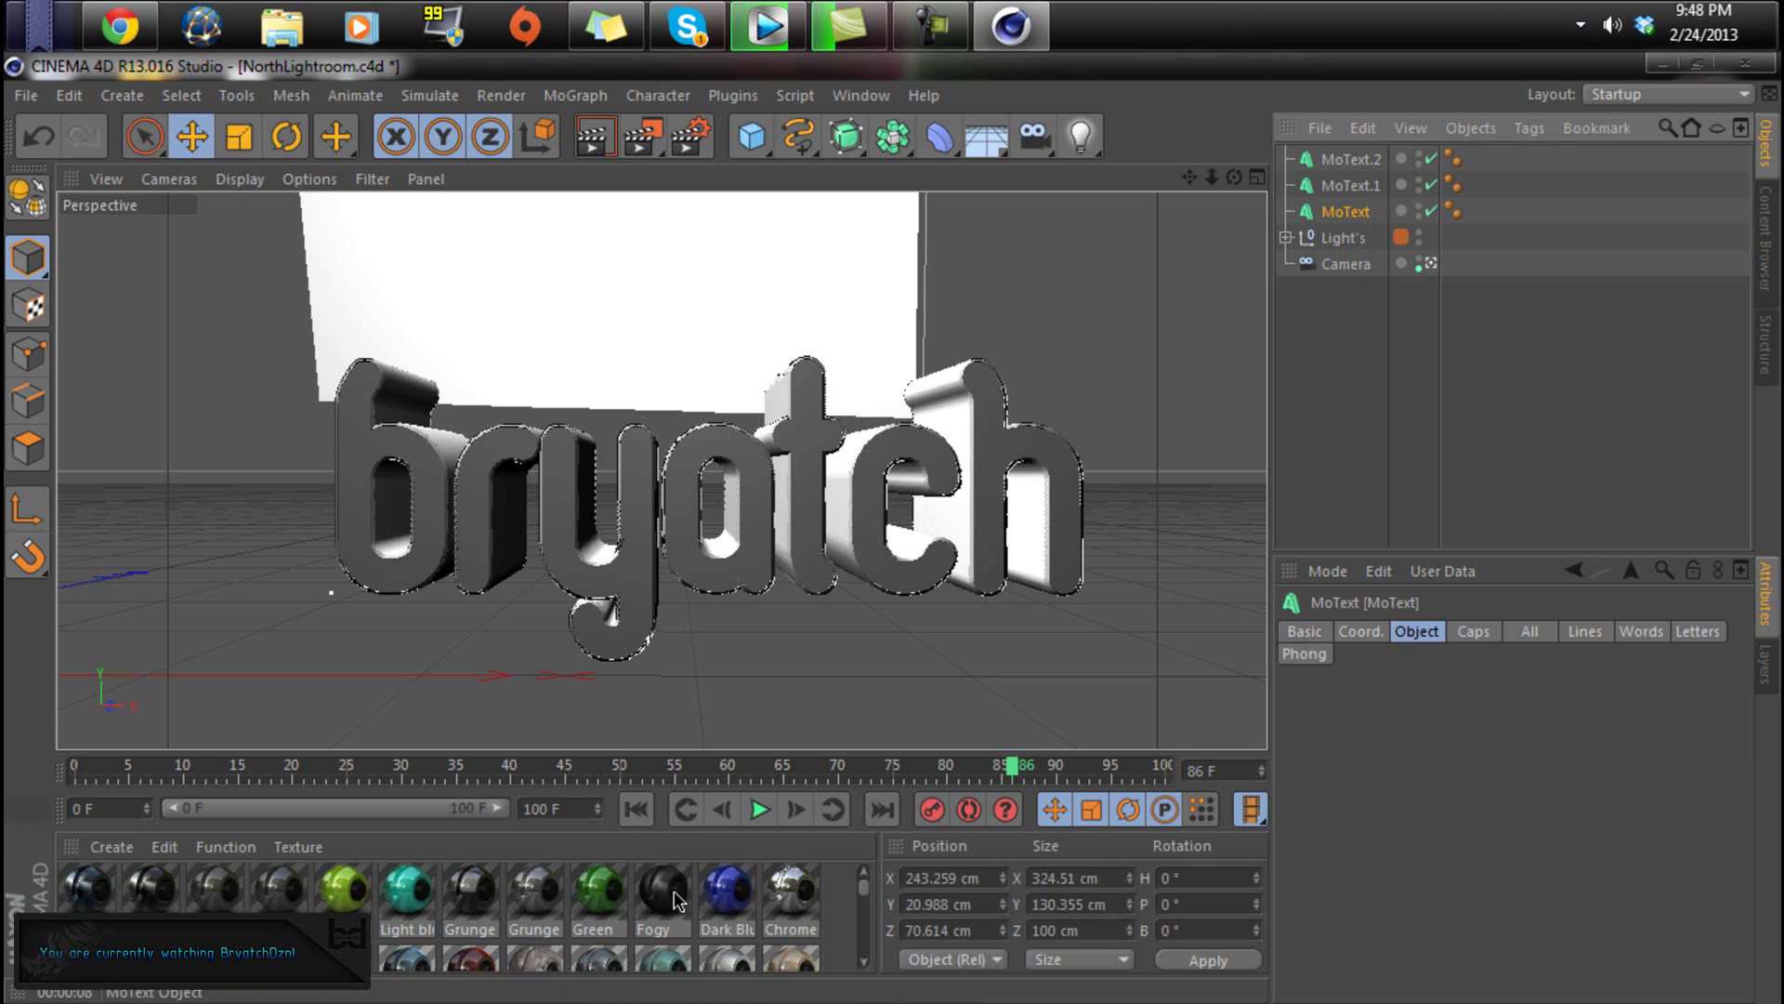
pyautogui.moveTo(666, 901); pyautogui.dragTo(677, 556)
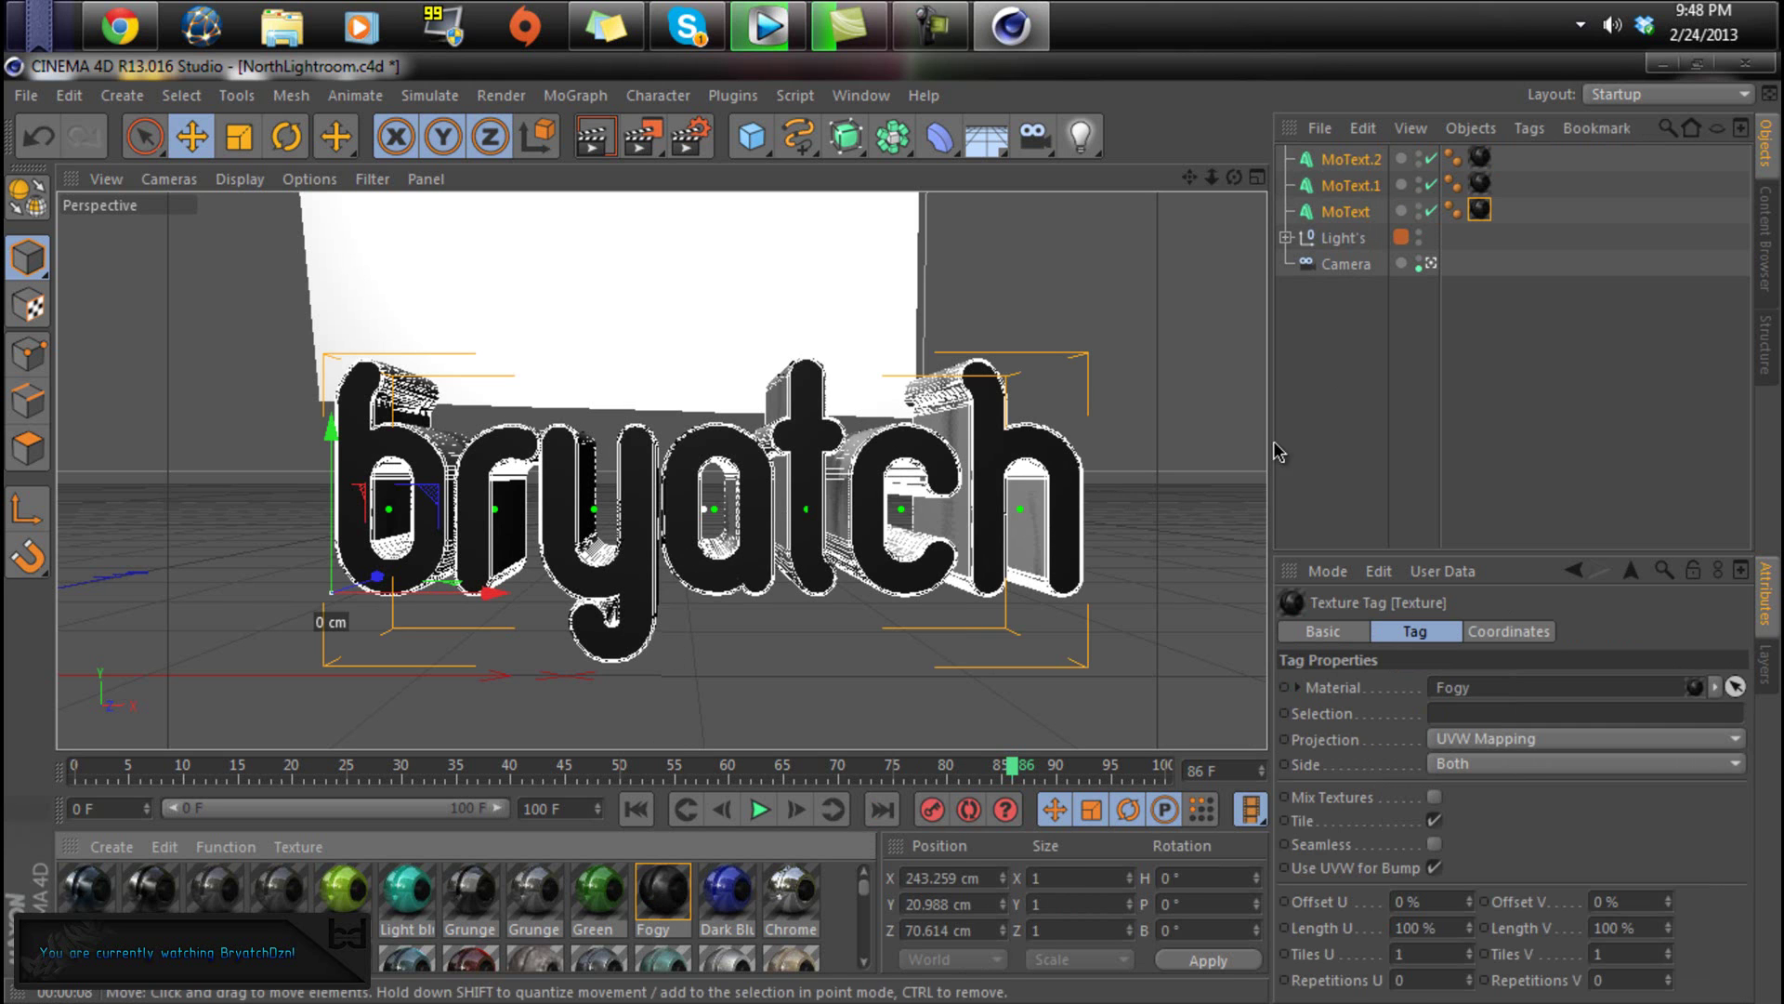
pyautogui.click(1354, 403)
pyautogui.hotkey('ctrl', 'r')
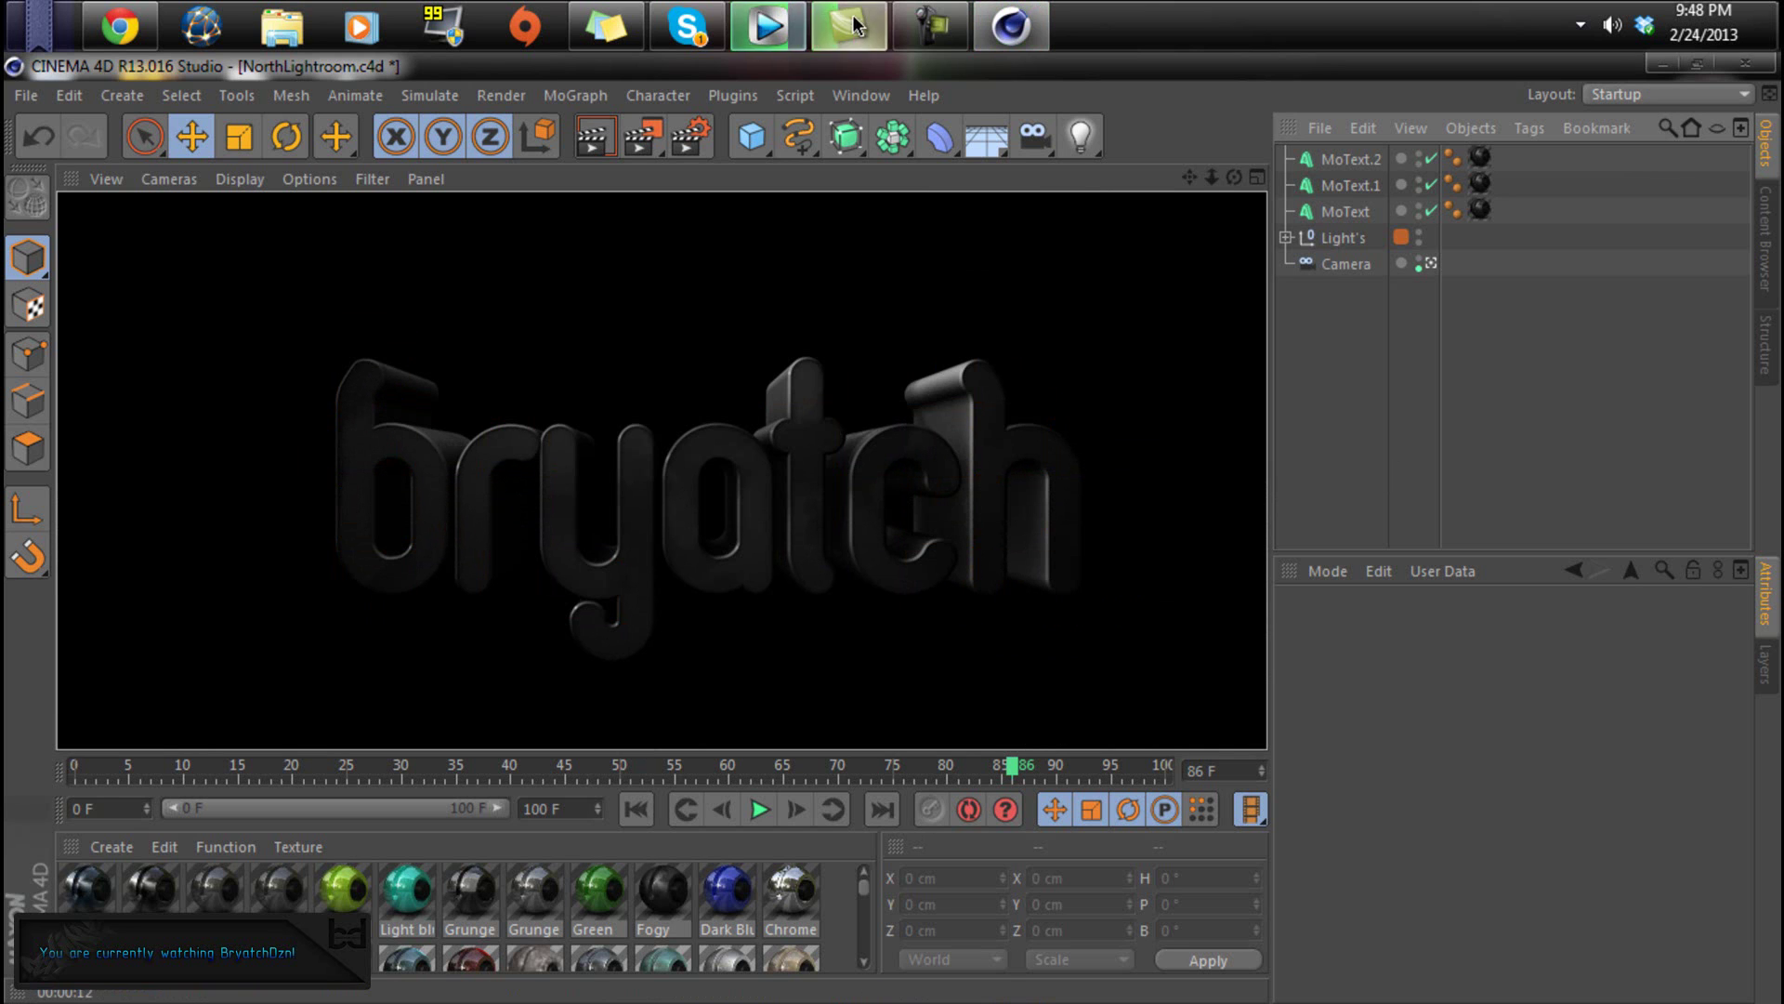
# - Break the three selected MoText objects into 10 random pieces each with the Thrausi plugin
pyautogui.click(827, 286)
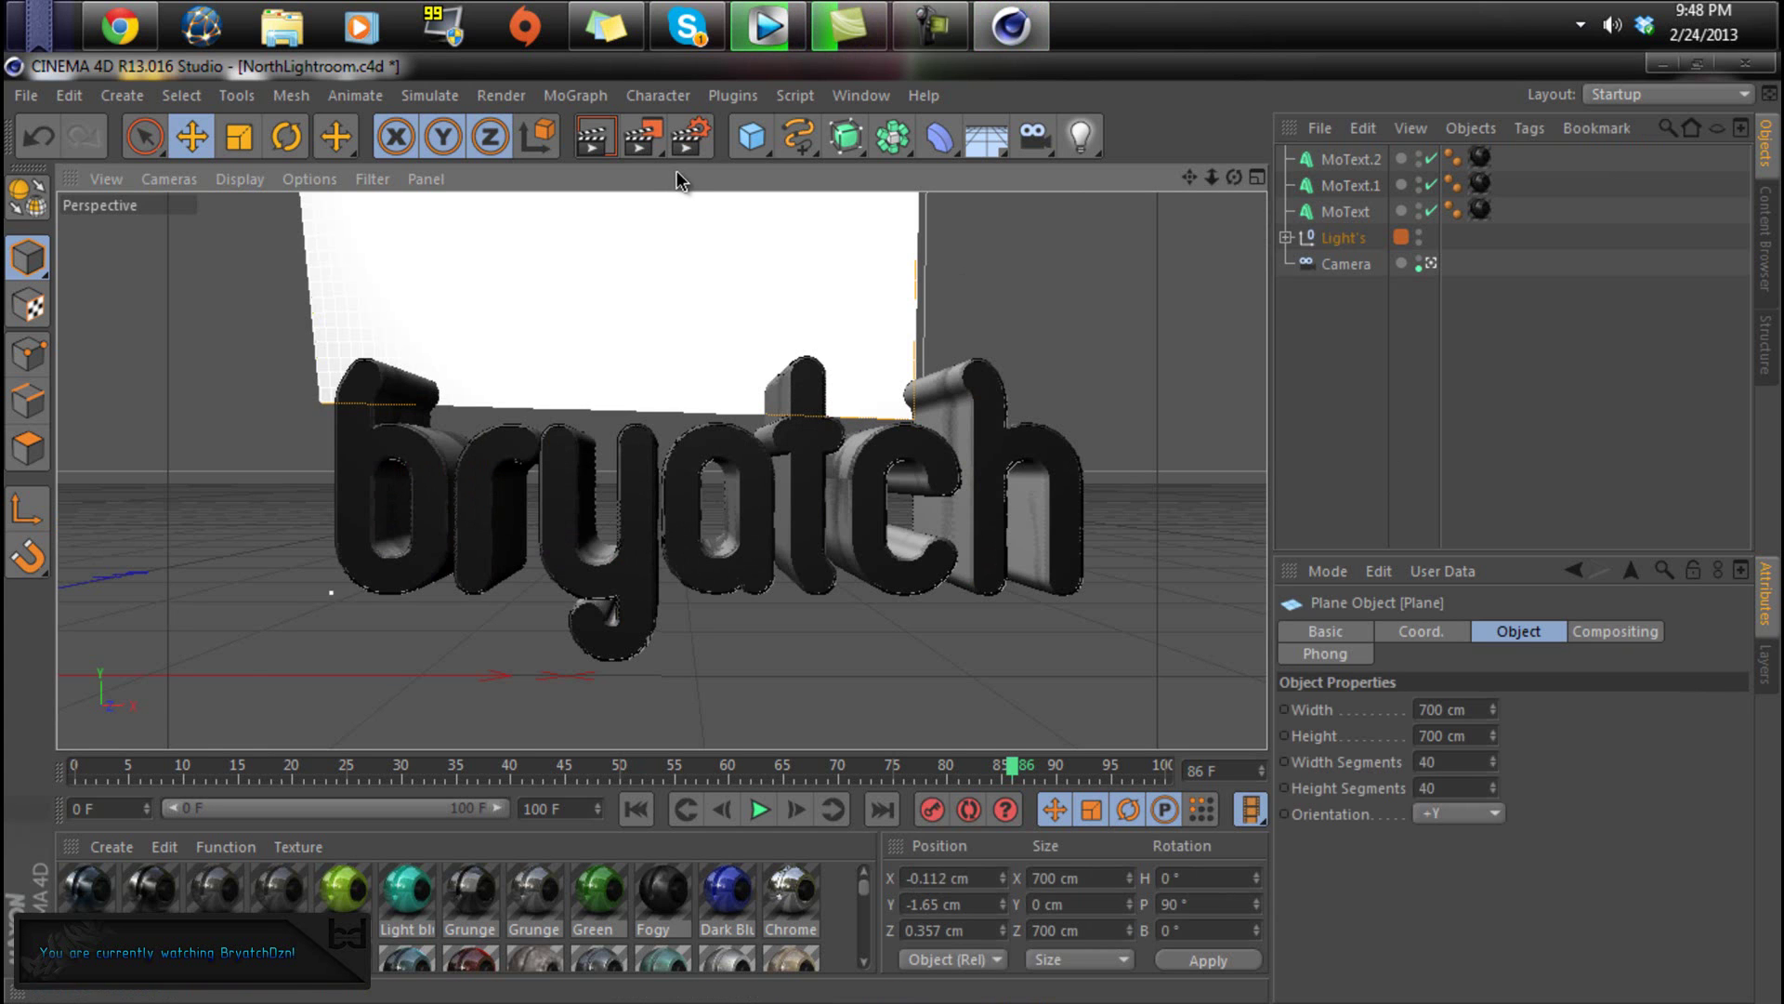
pyautogui.click(1059, 283)
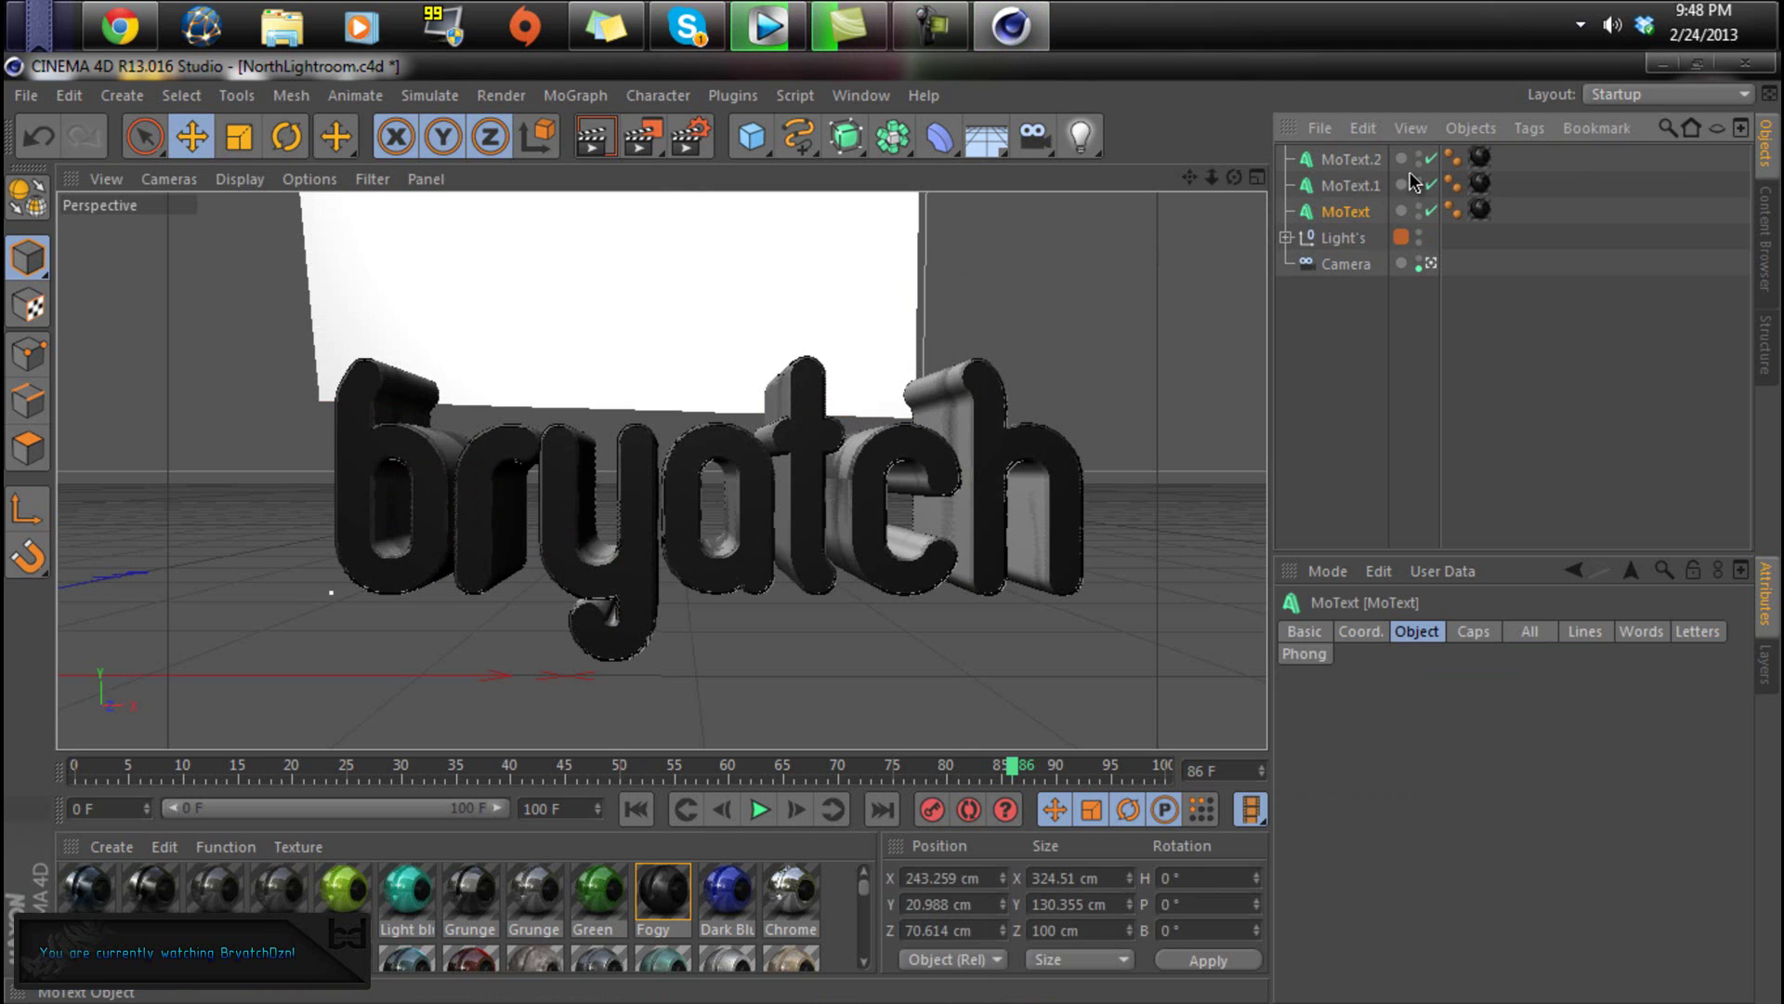
pyautogui.keyDown('shift'); pyautogui.click(1366, 158); pyautogui.keyUp('shift')
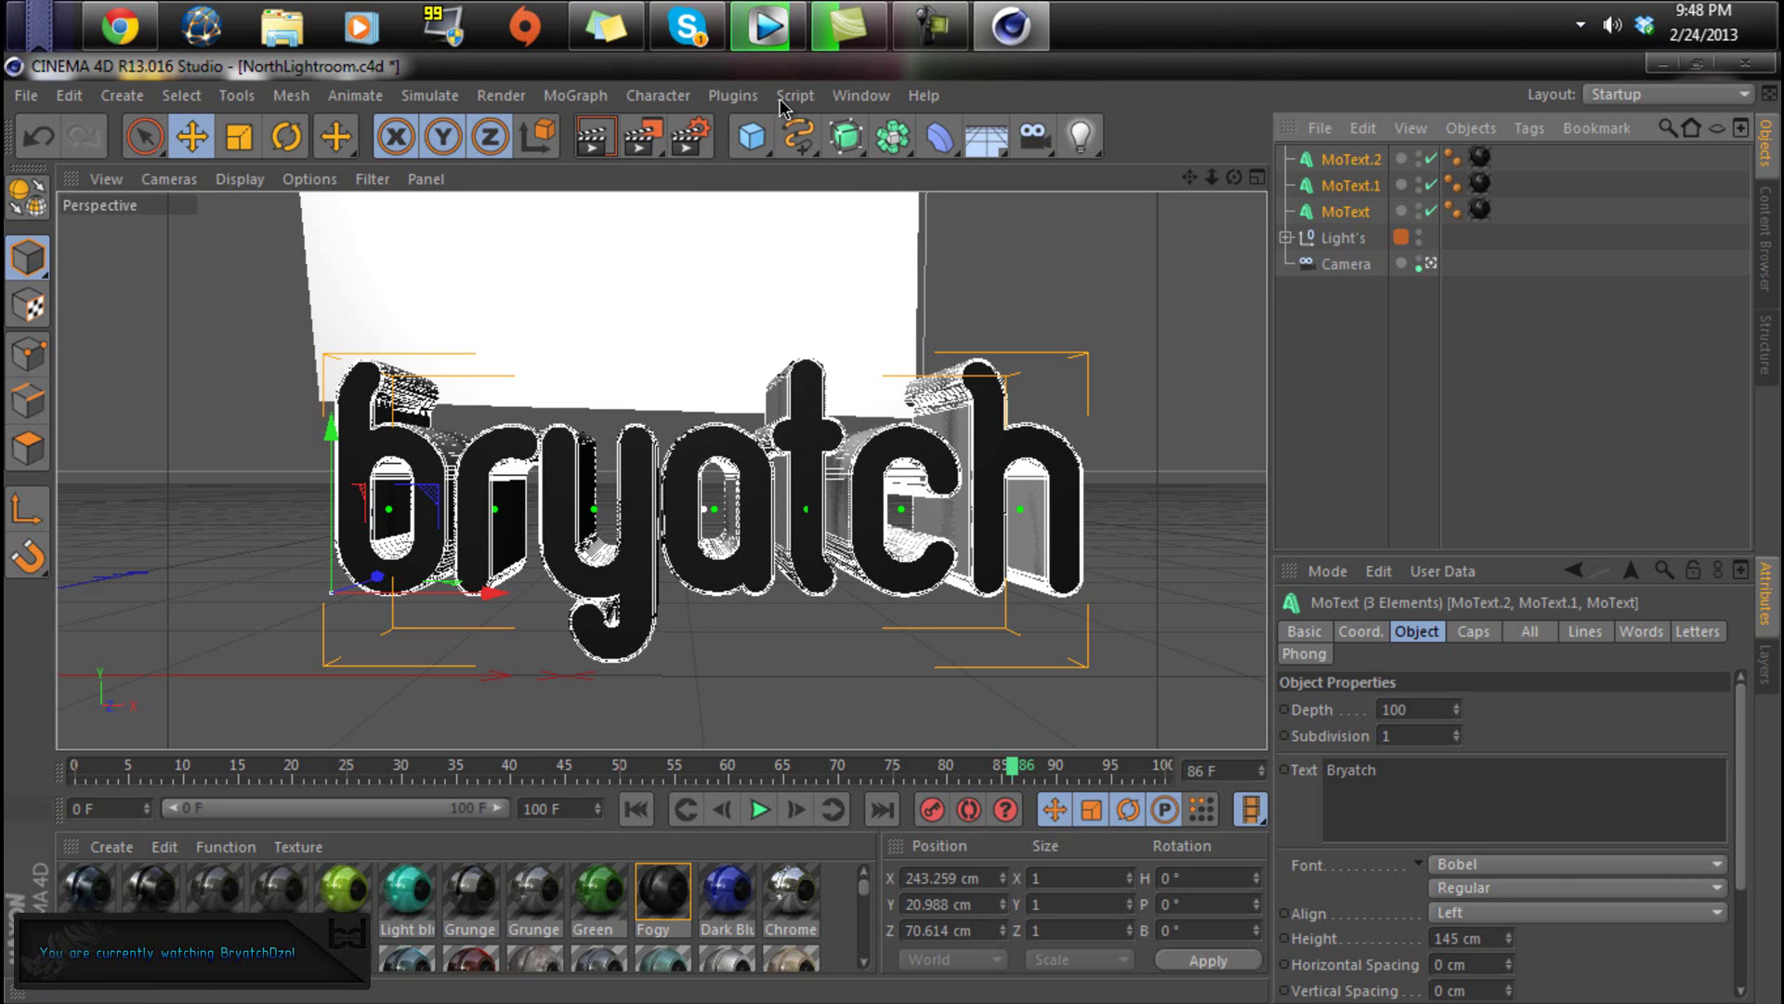
pyautogui.click(733, 95)
pyautogui.moveTo(787, 172)
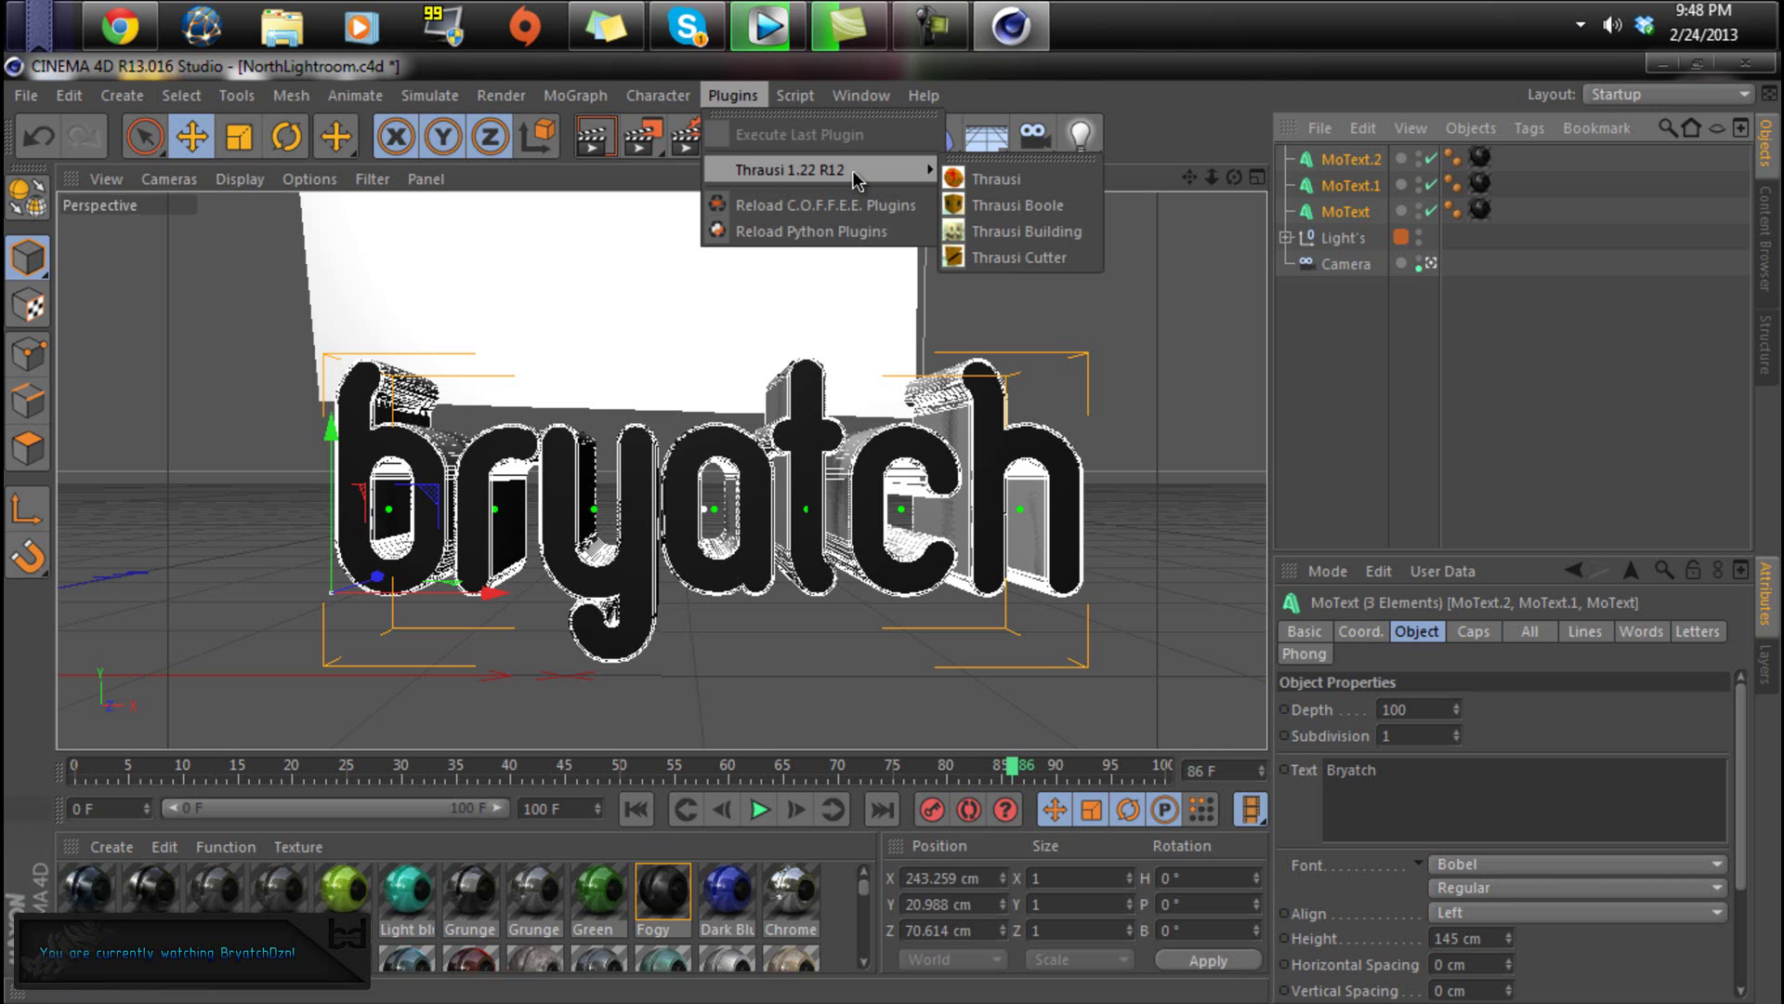
pyautogui.click(1016, 179)
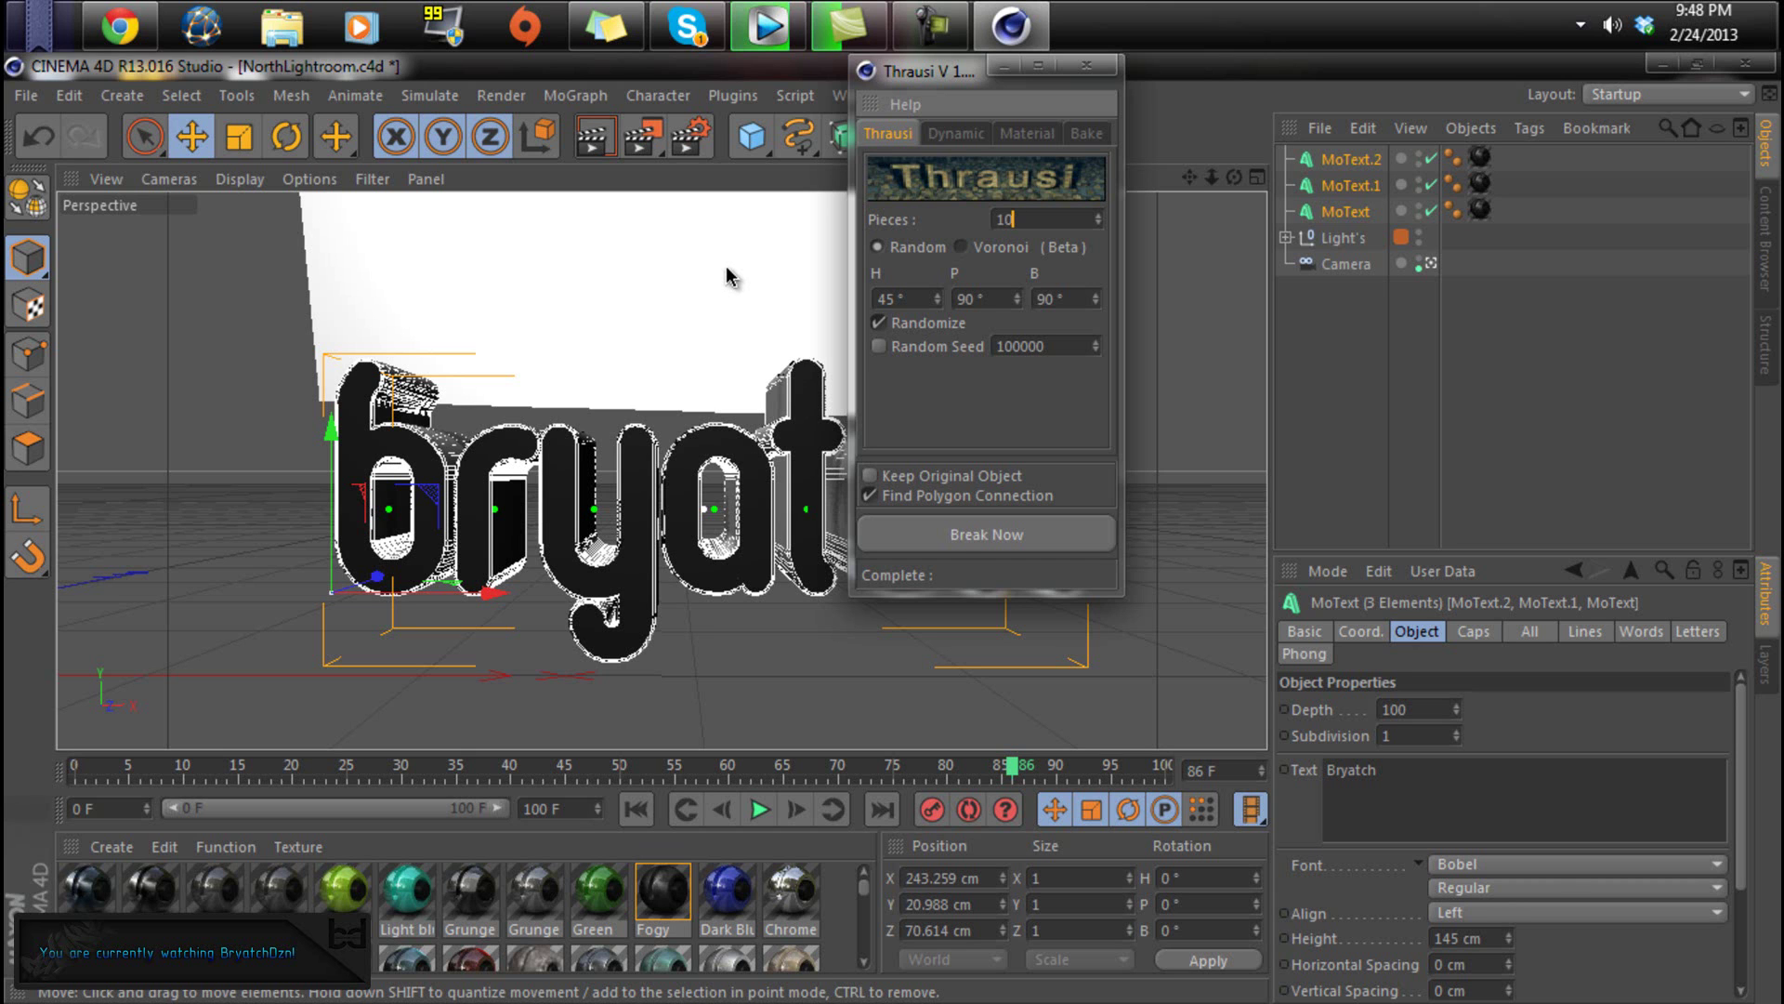
pyautogui.click(957, 539)
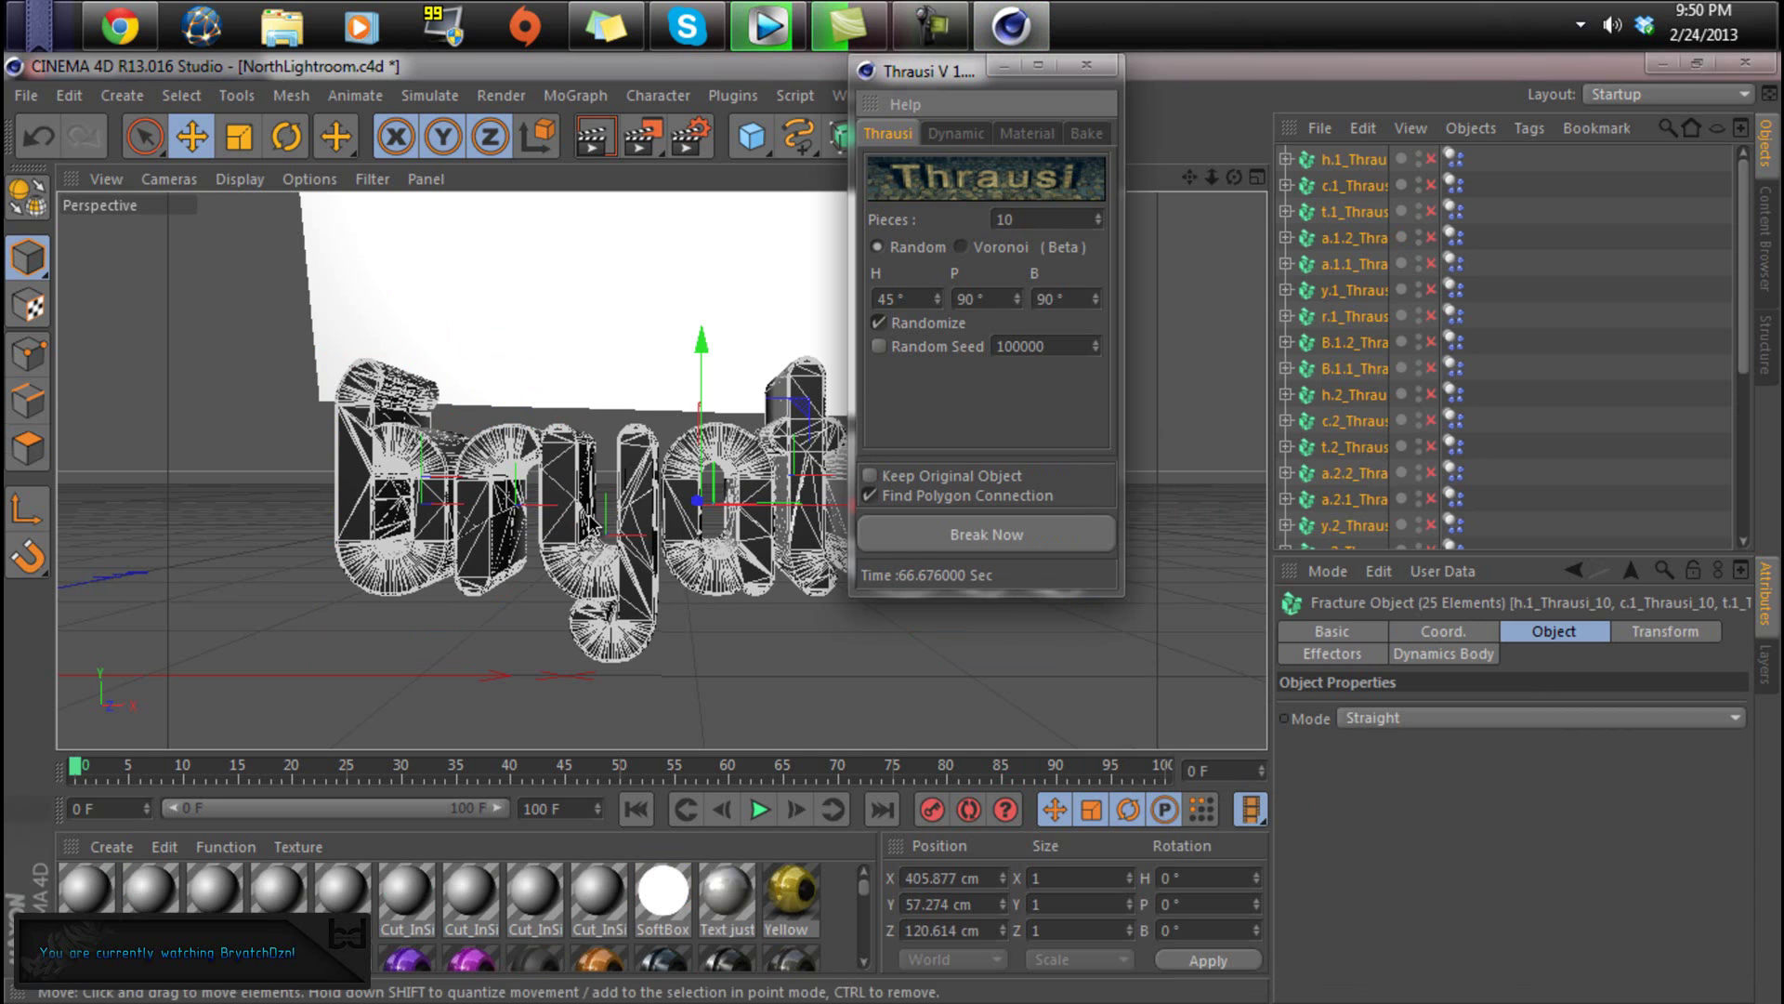
pyautogui.click(1109, 69)
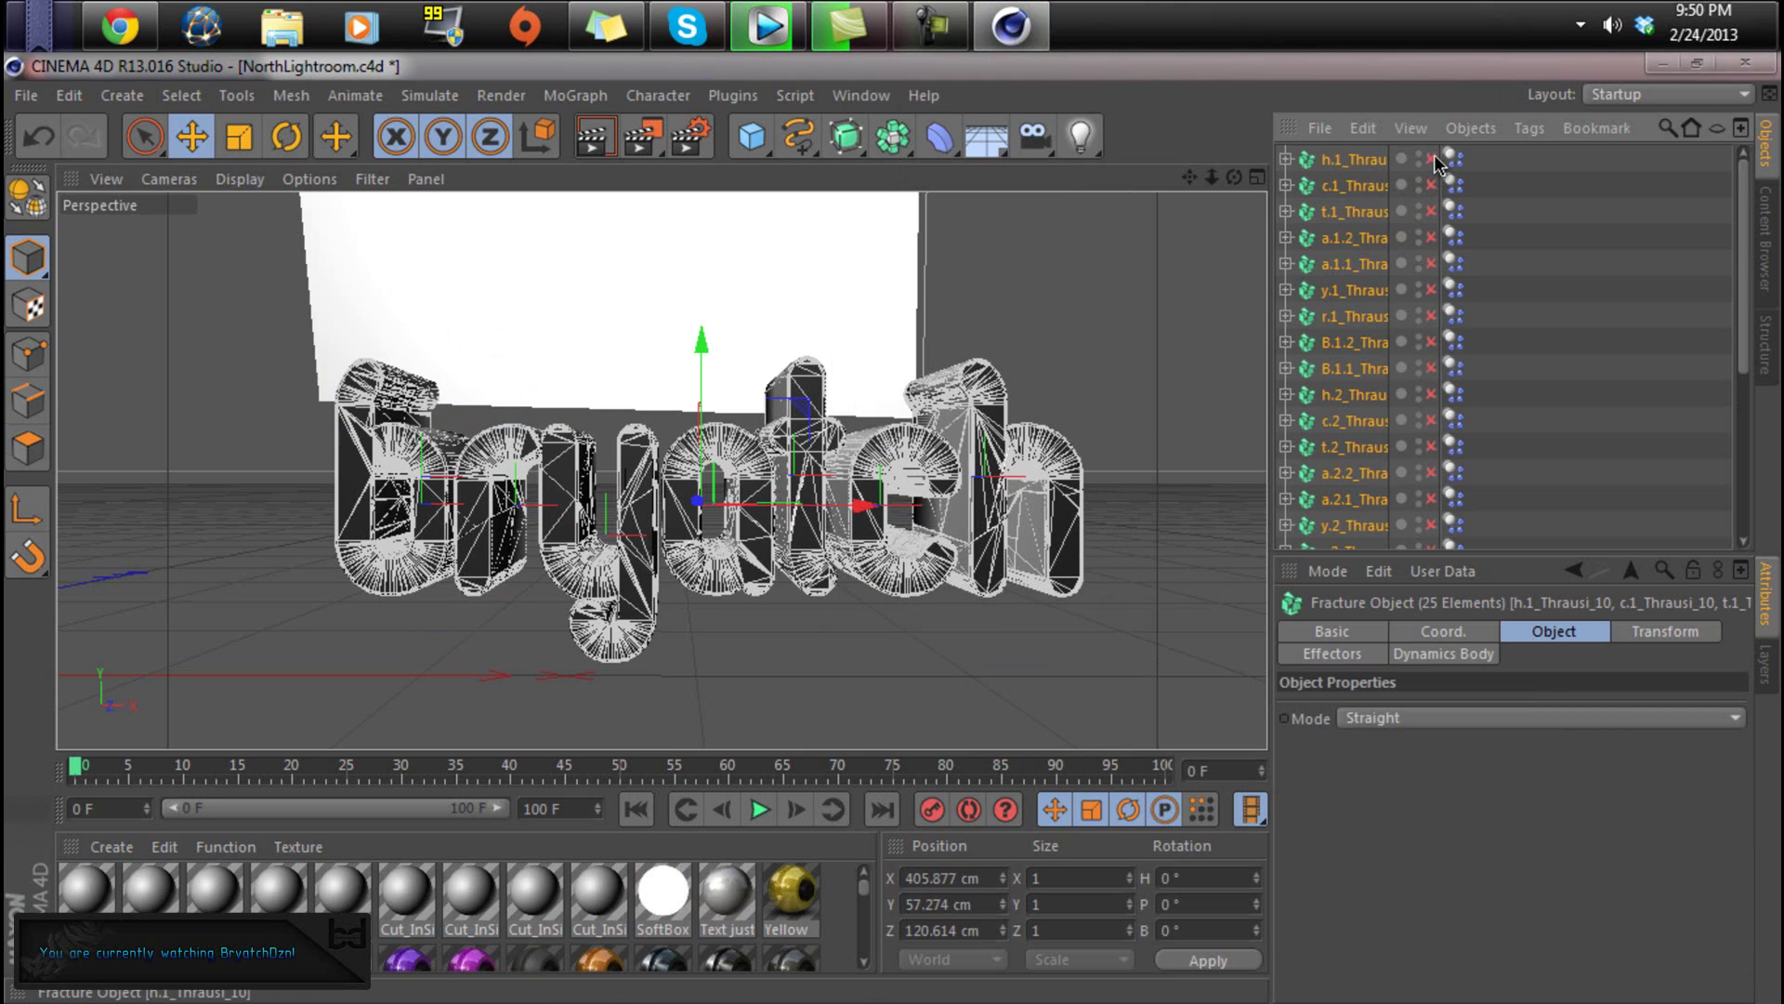
# - Enable all the Thrausi fracture objects, widen the object name column and clear the selection
pyautogui.moveTo(1436, 165); pyautogui.dragTo(1446, 558)
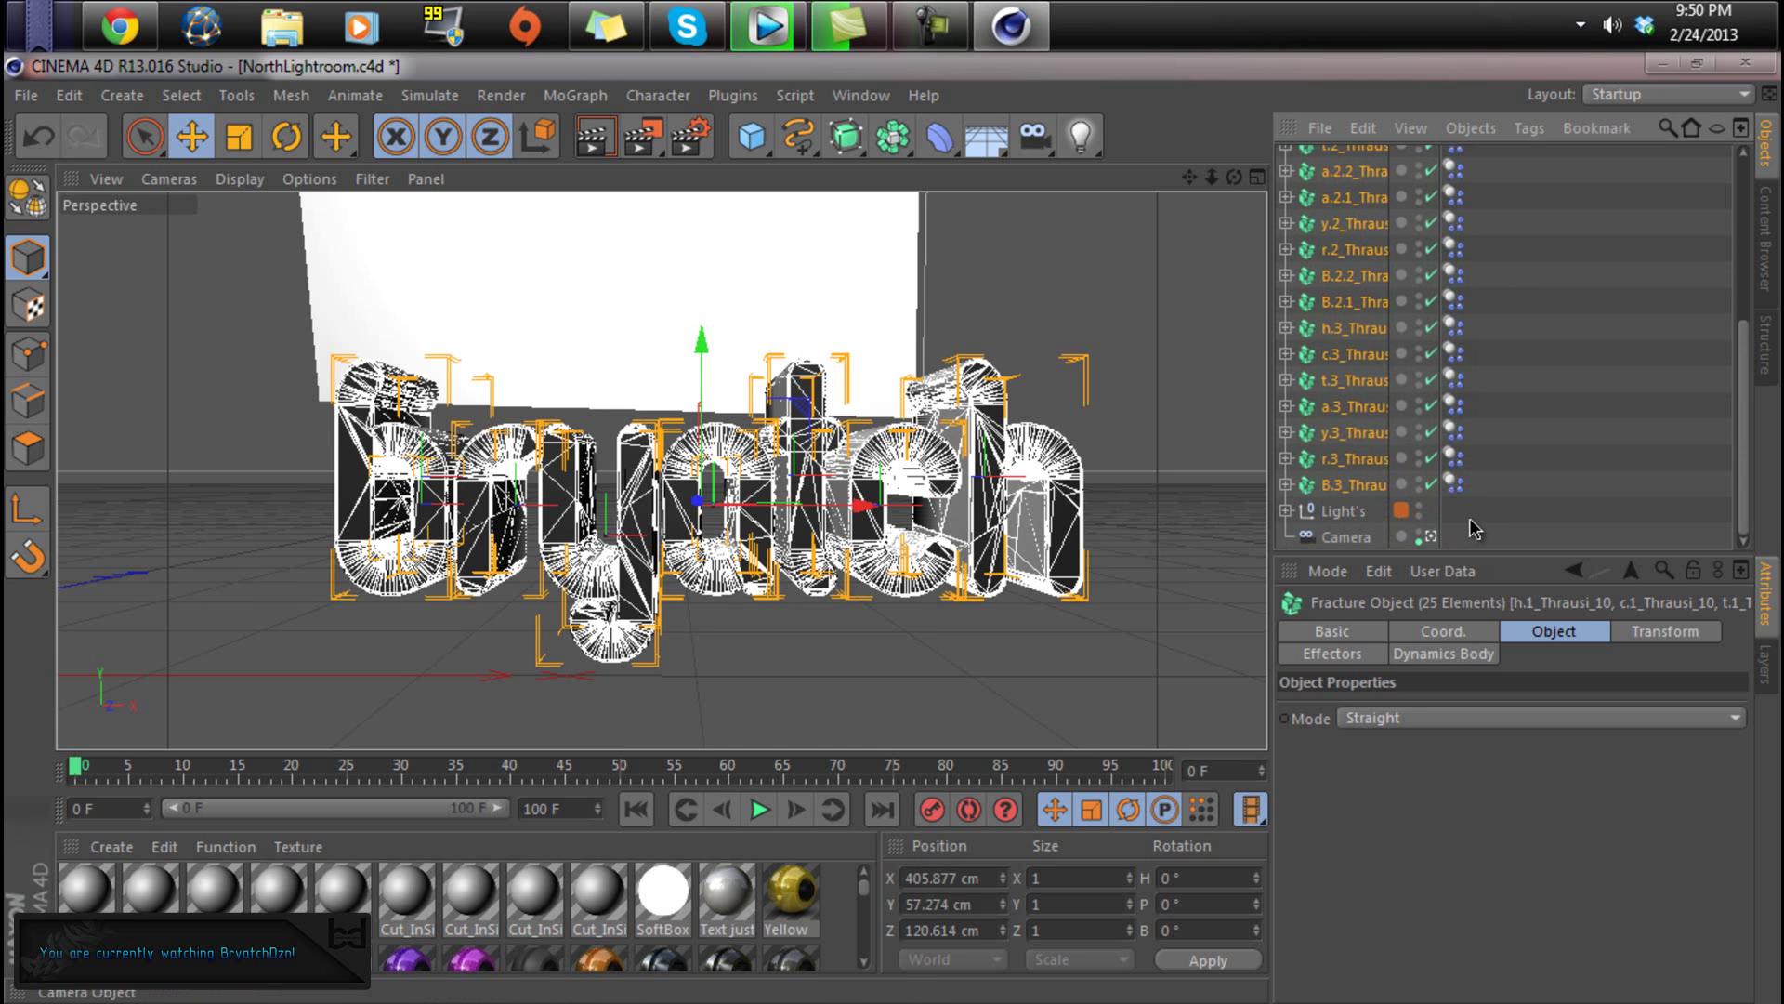
pyautogui.moveTo(1442, 523); pyautogui.dragTo(1505, 520)
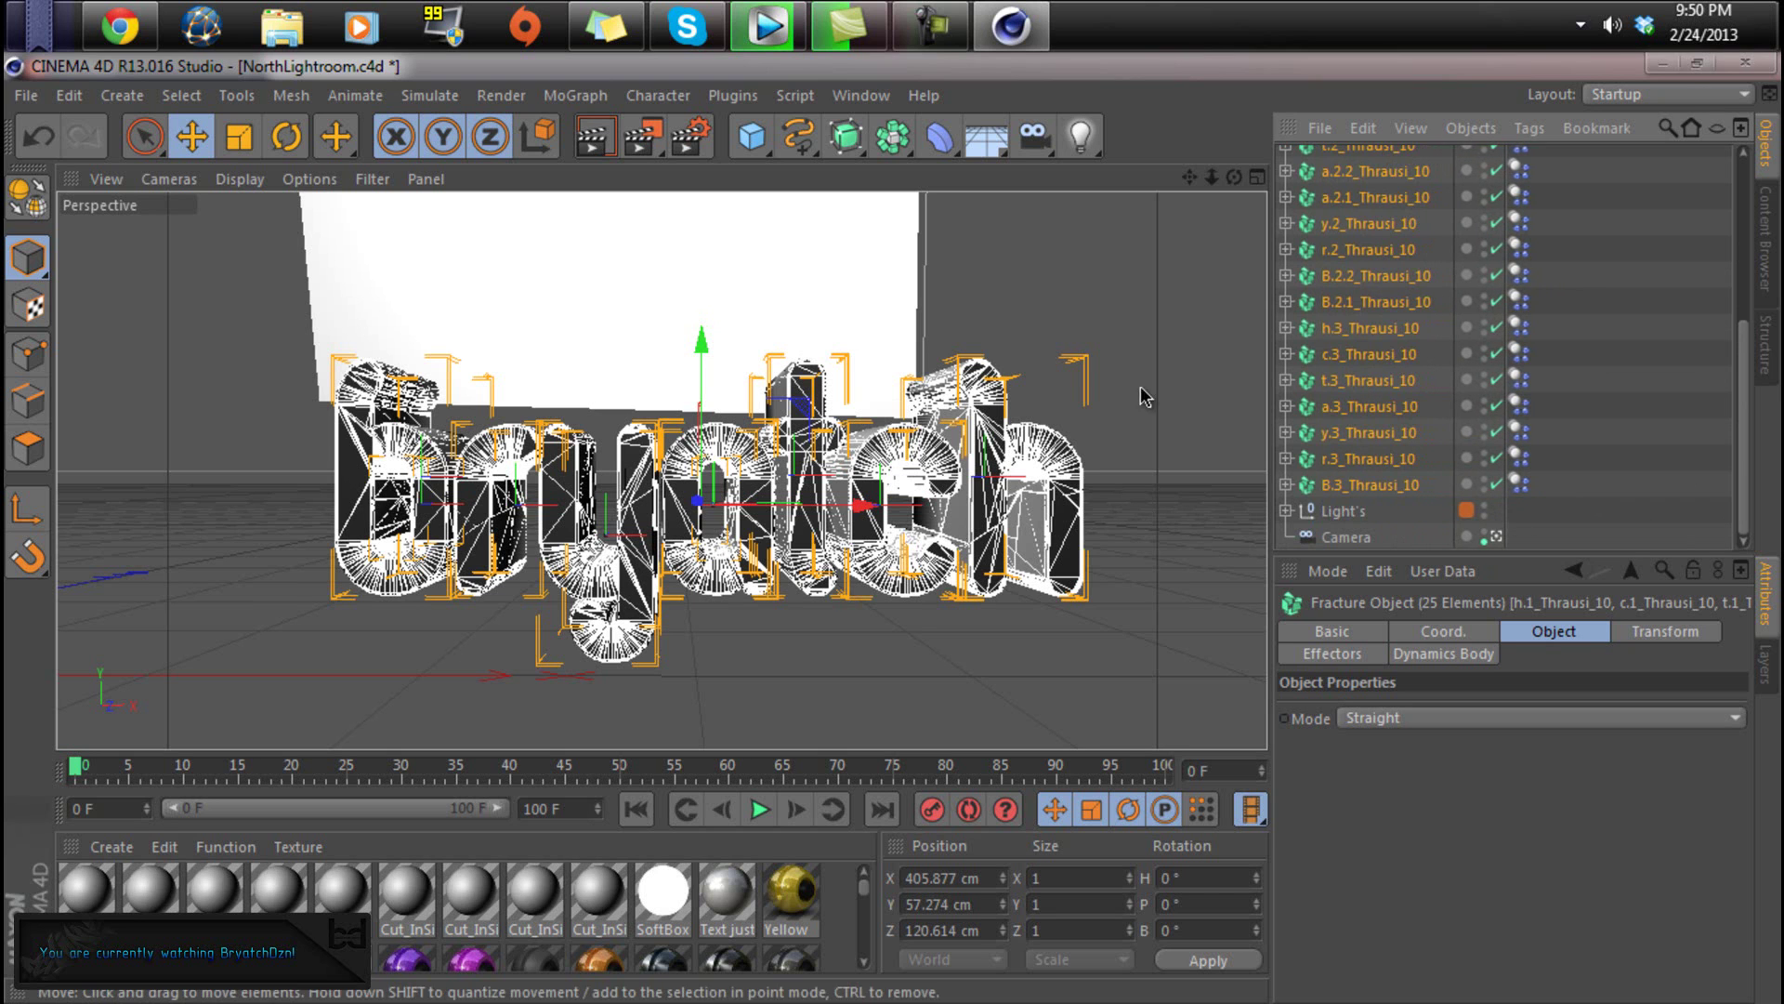
pyautogui.scroll(4, 1577, 390)
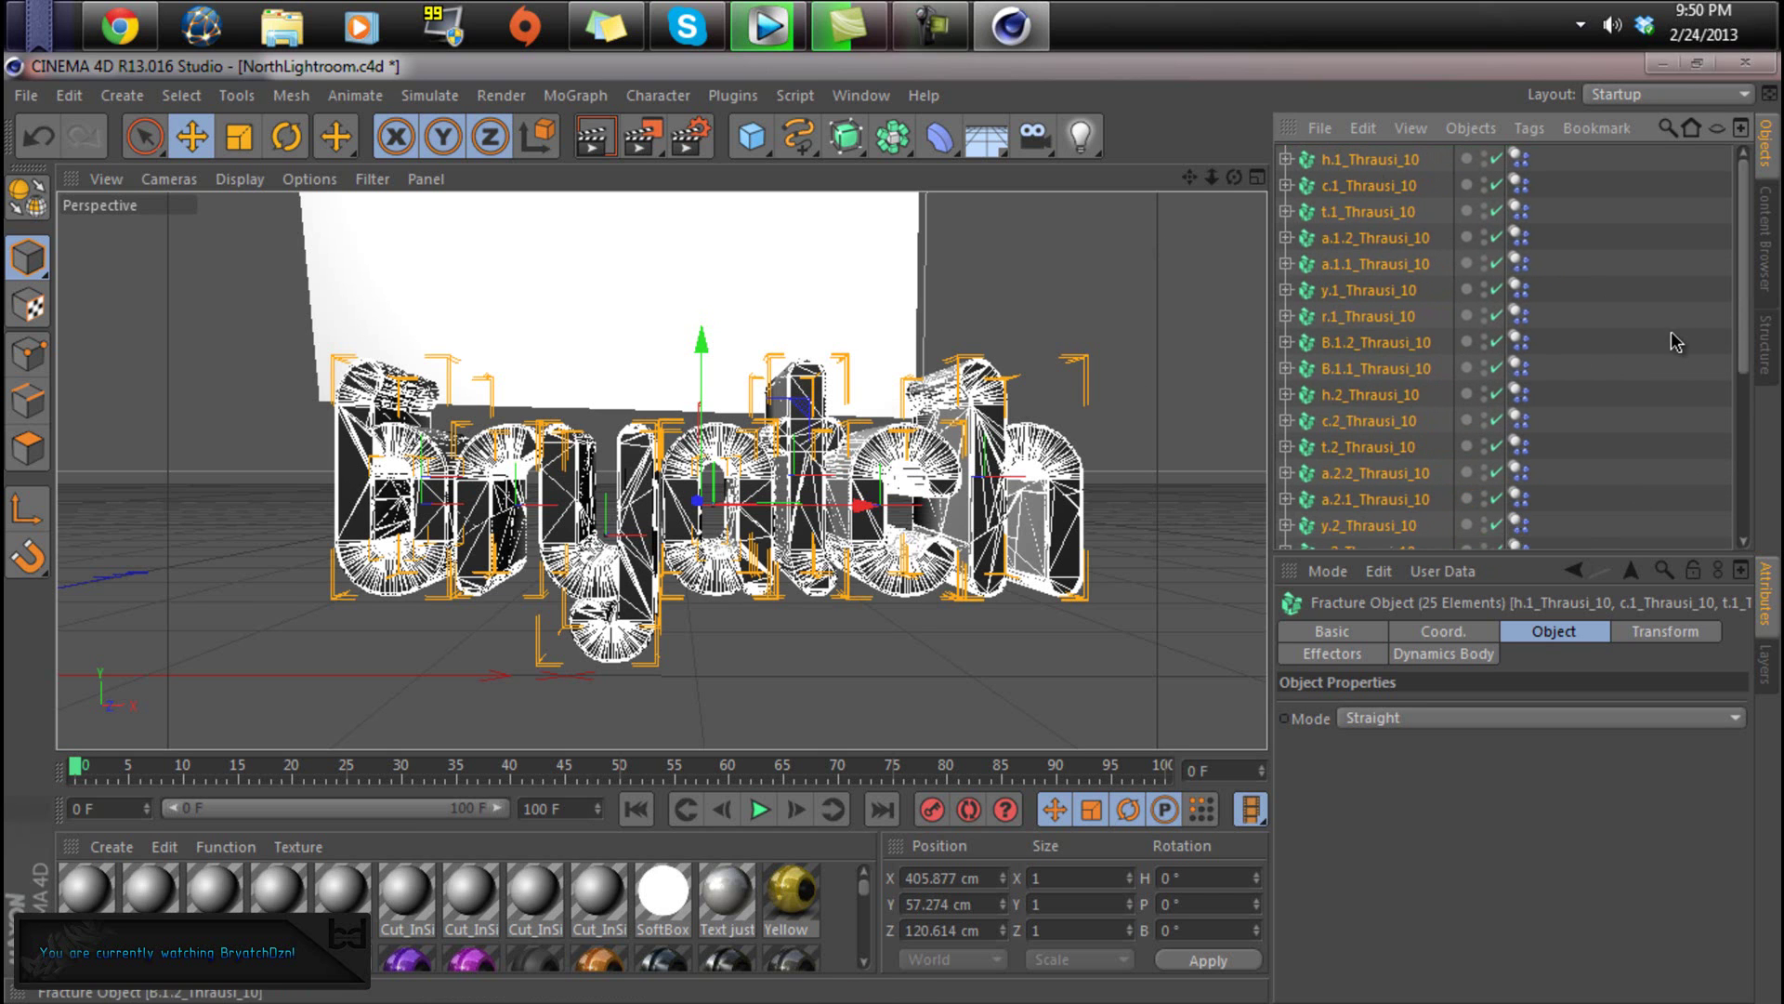
pyautogui.hotkey('ctrl', 'shift', 'a')
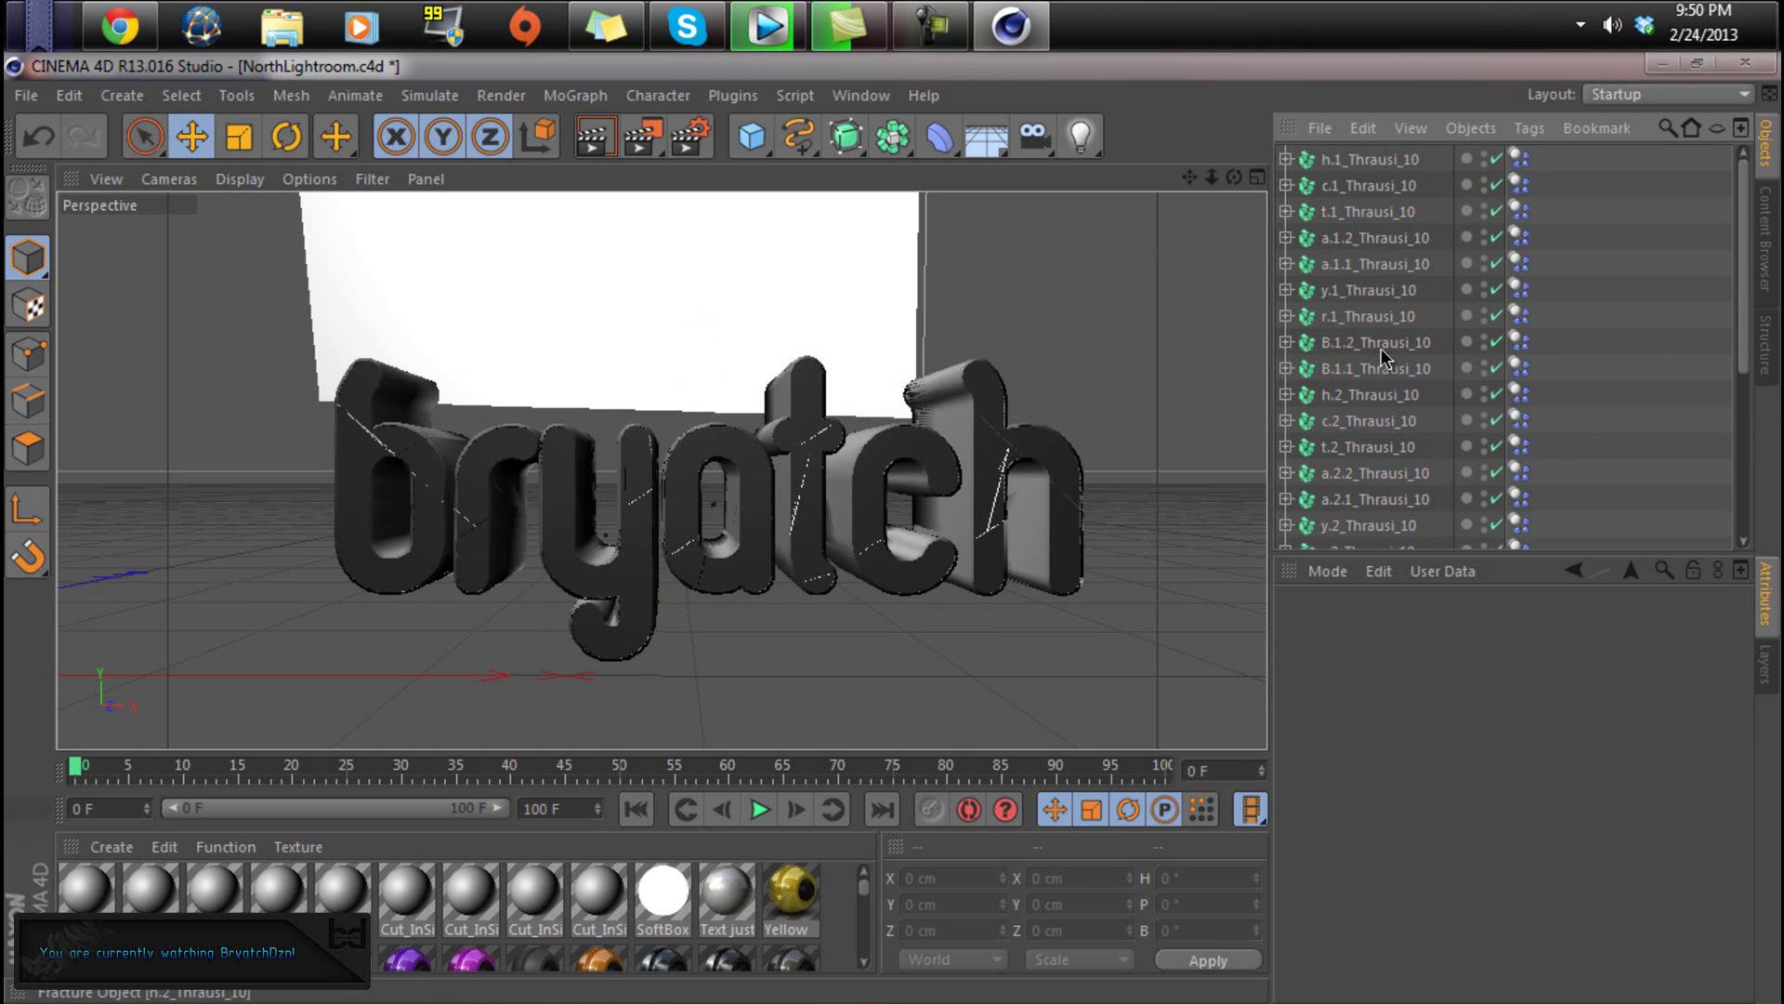
# - Select individual letters of the broken text to identify which fracture object belongs to each
pyautogui.click(1380, 160)
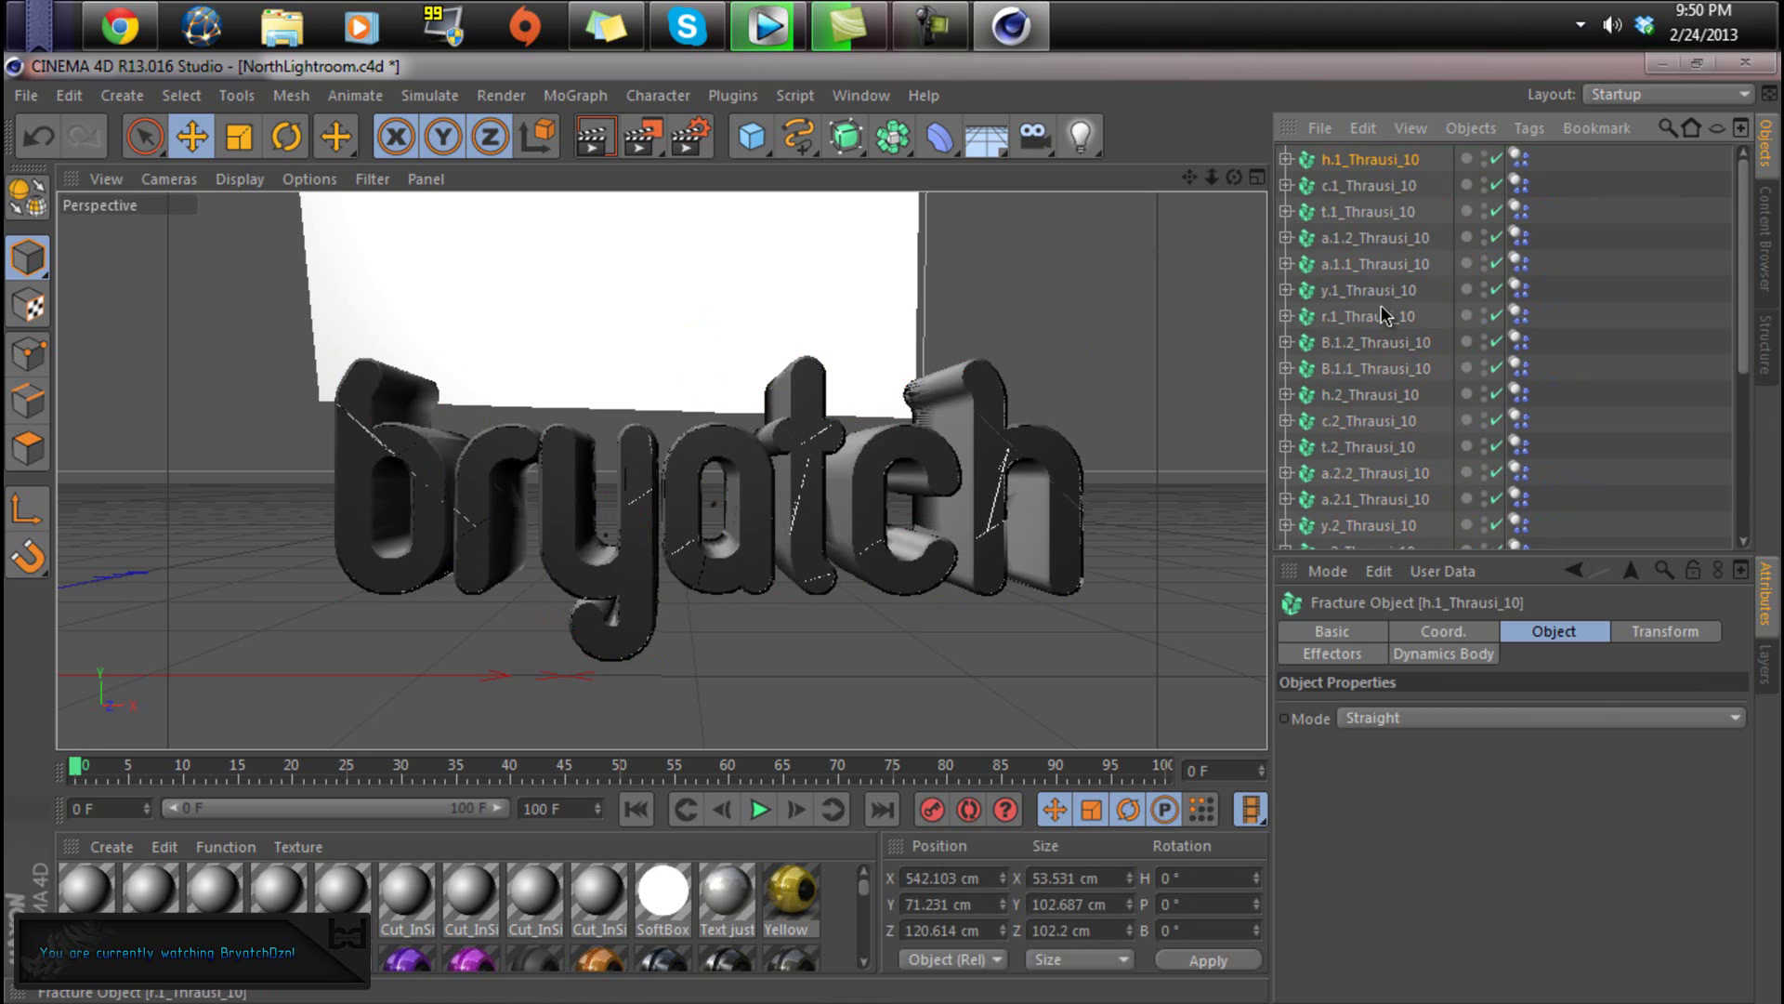
pyautogui.scroll(-4, 1385, 315)
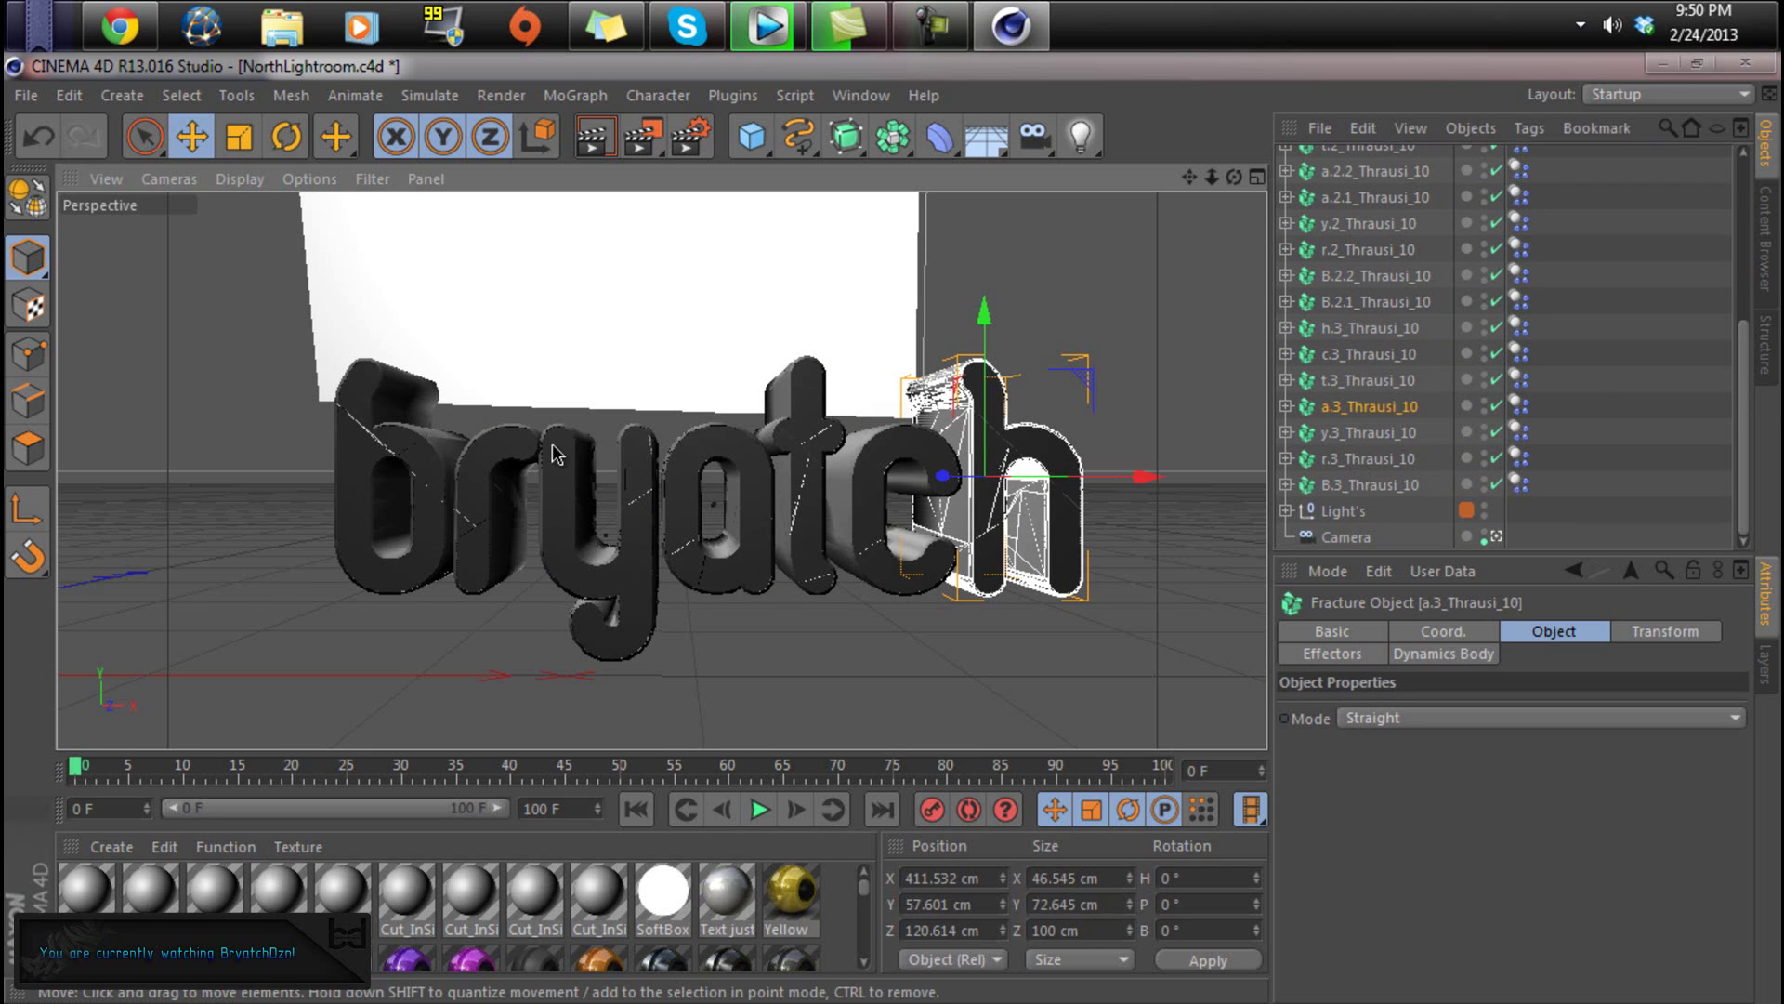
pyautogui.click(730, 534)
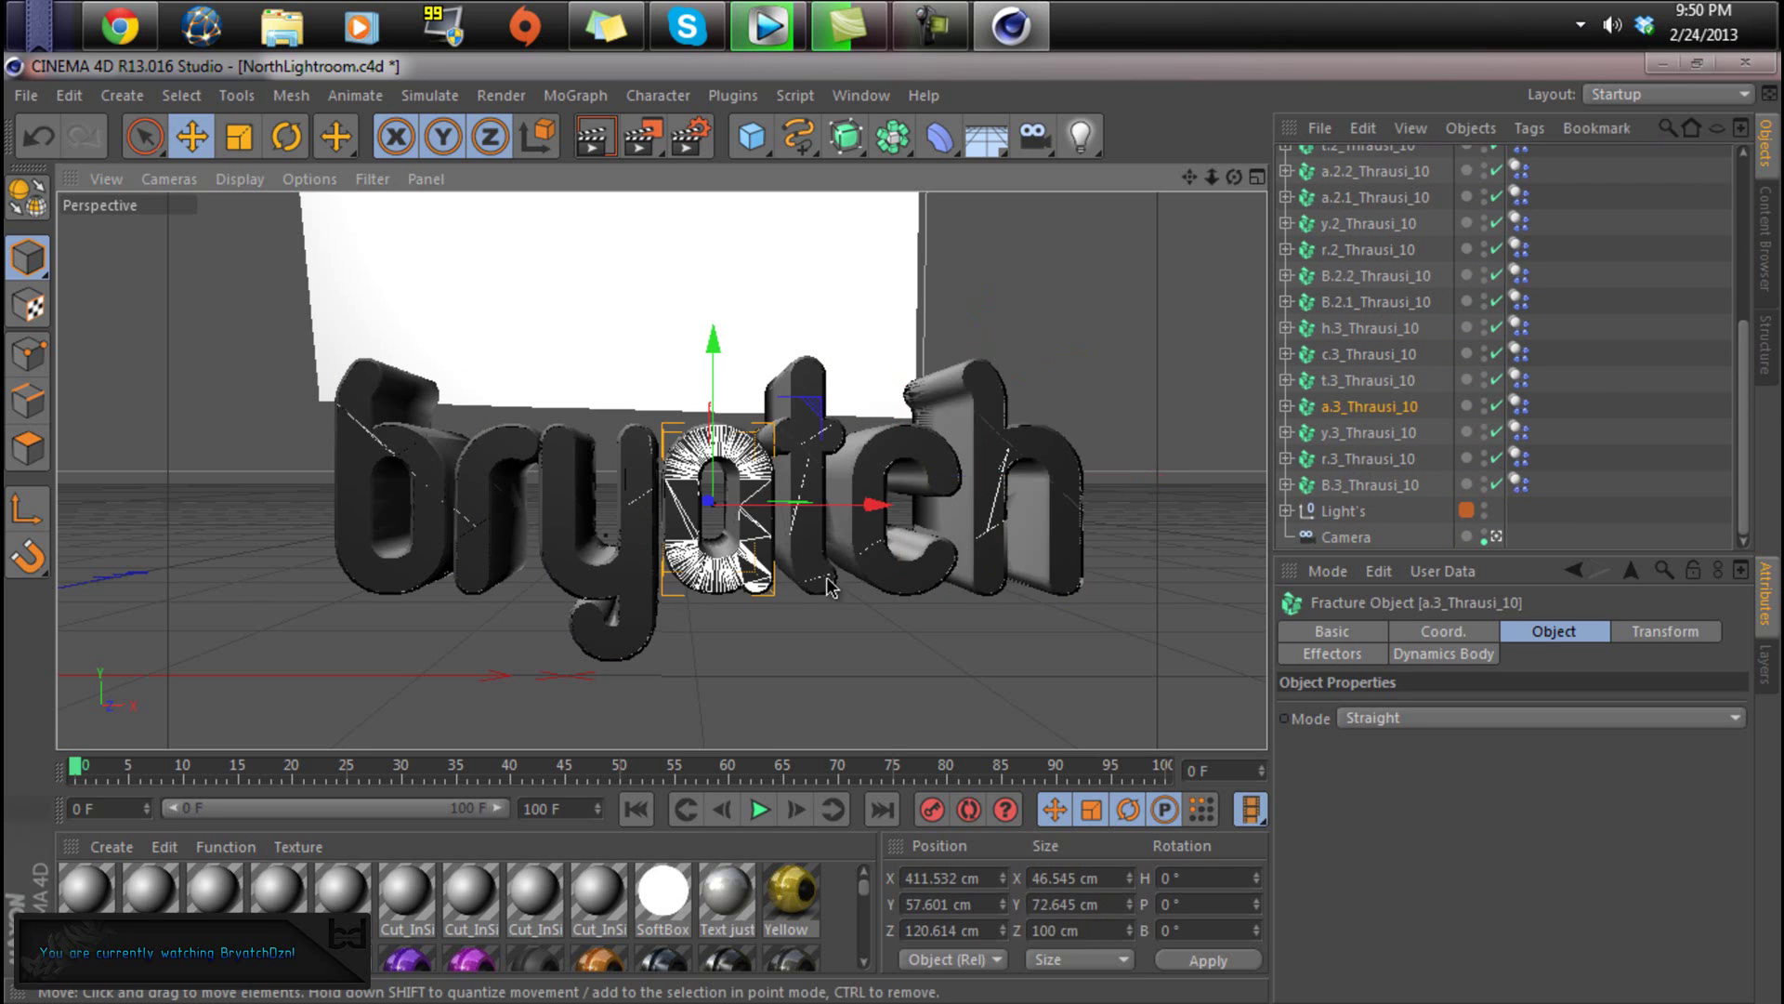
pyautogui.click(631, 561)
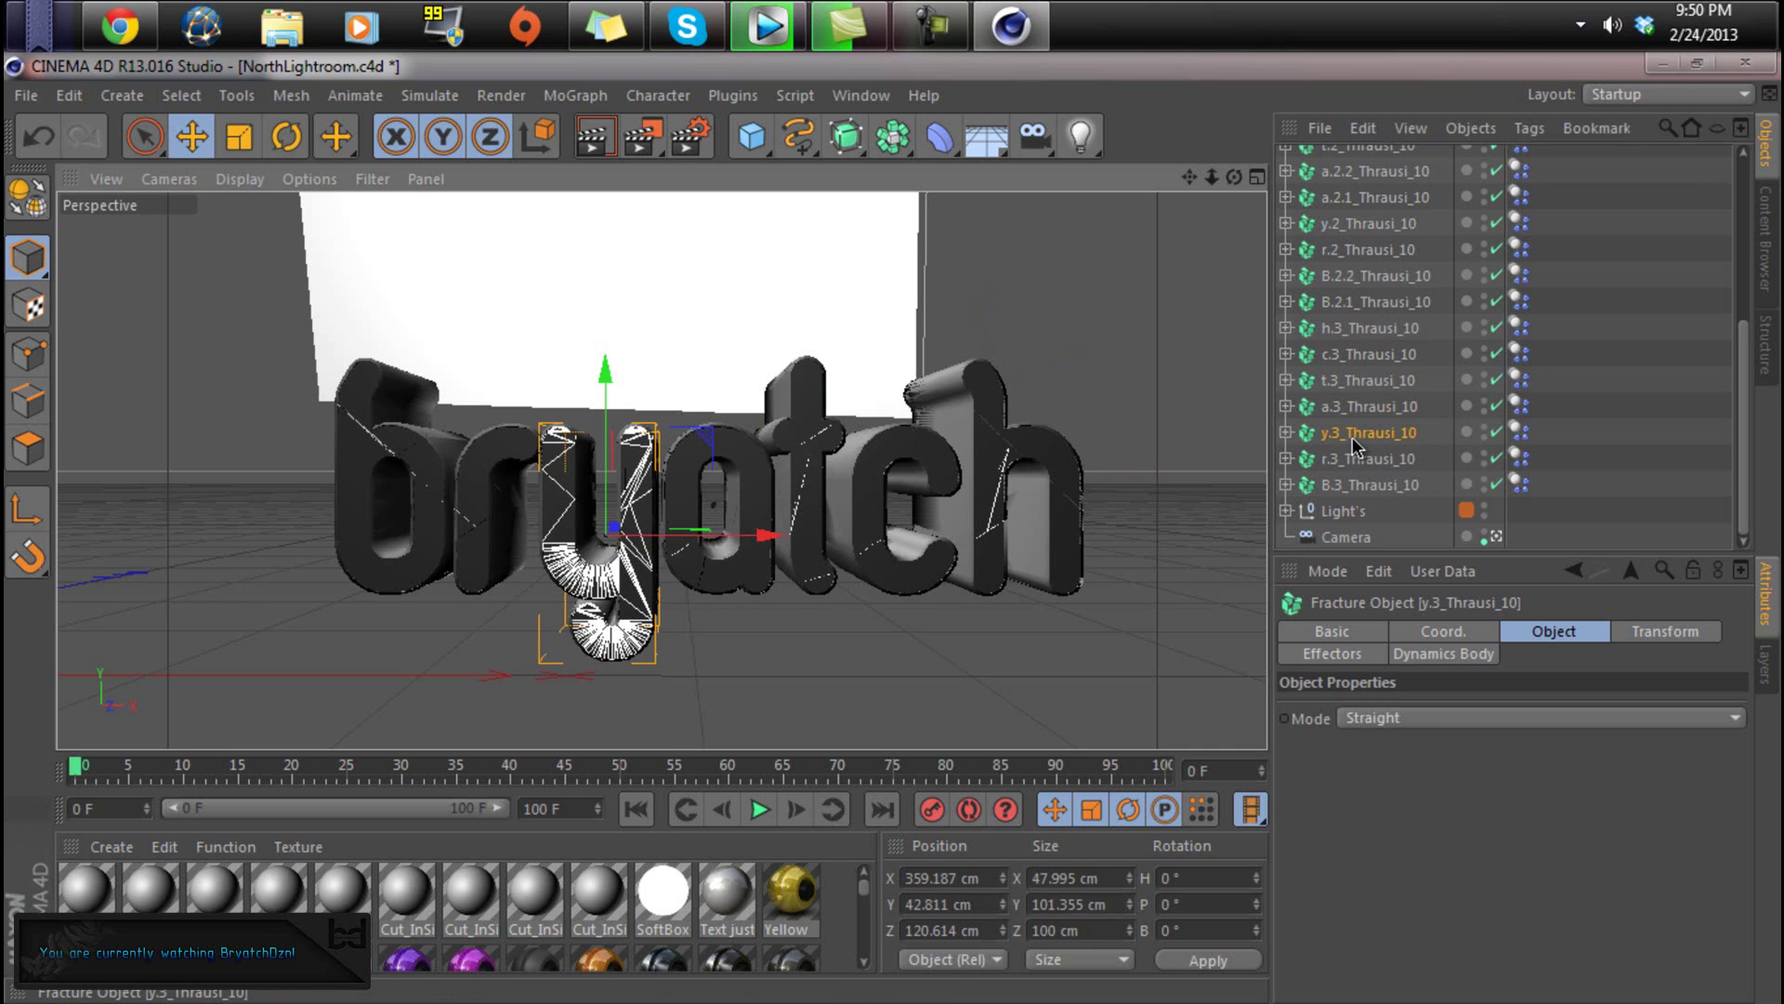
# - Expand the y.3_Thrausi_10 fracture object and go through its pieces to examine which part of the letter each one covers
pyautogui.click(1286, 432)
pyautogui.click(1379, 353)
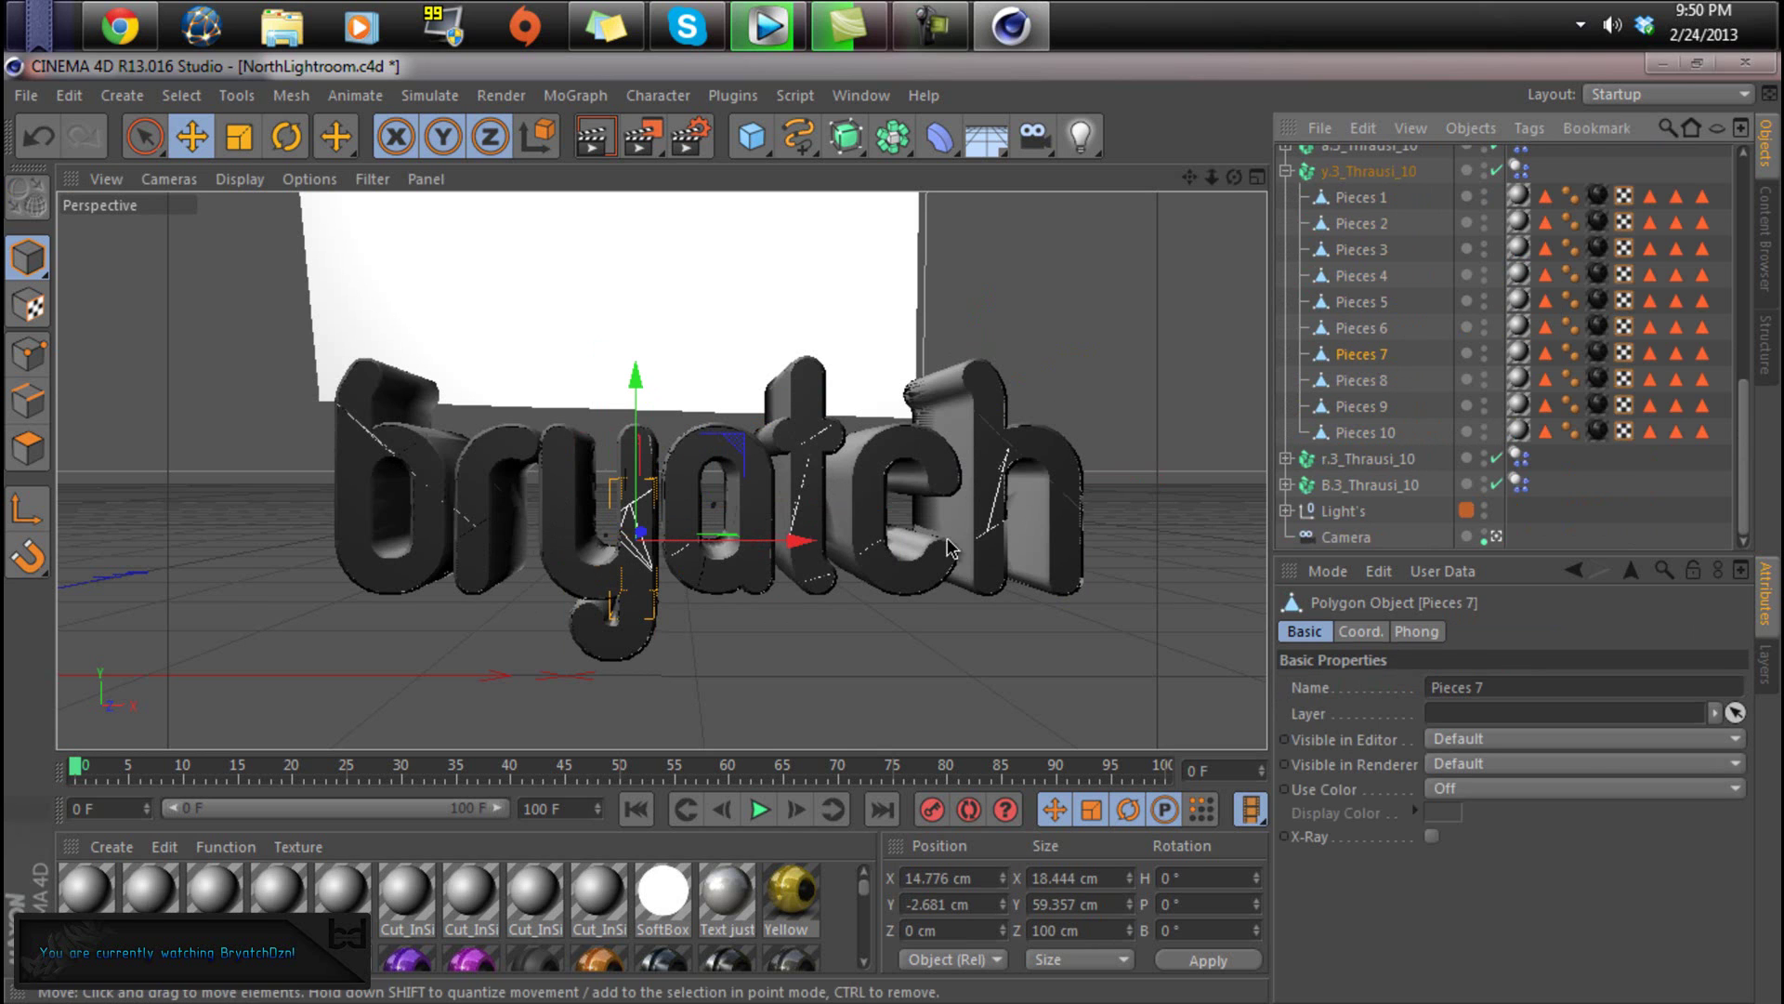
pyautogui.click(1358, 328)
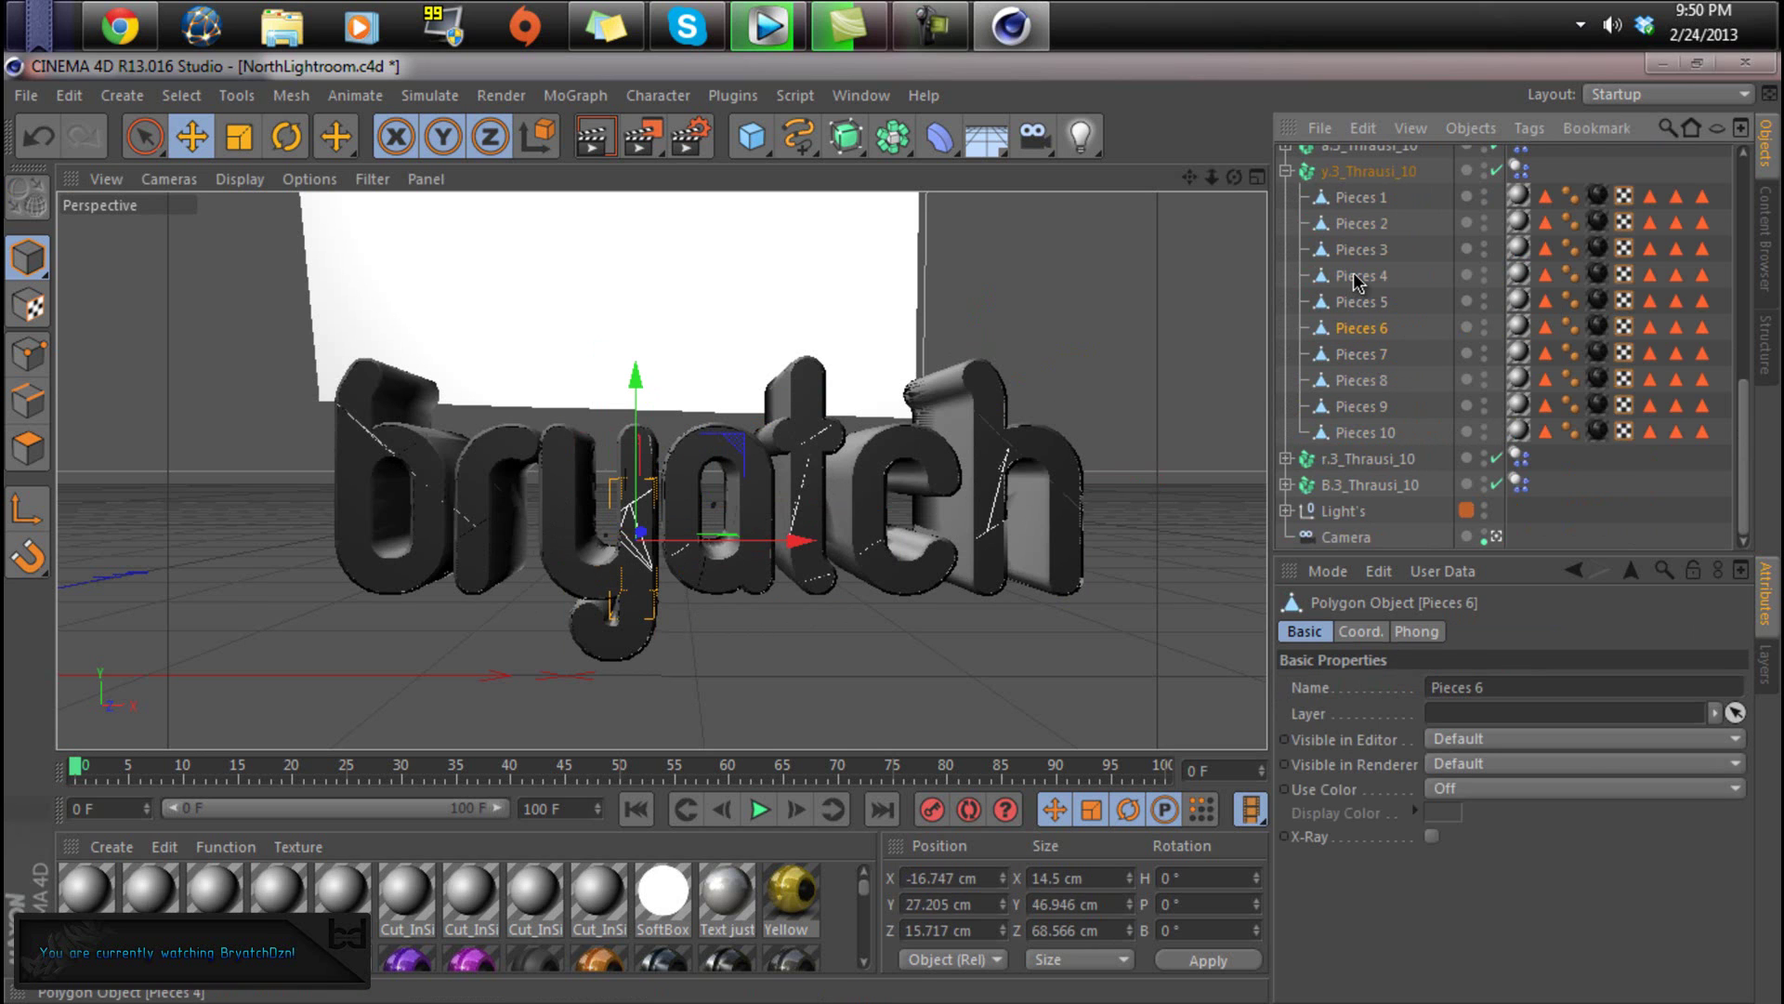
pyautogui.click(1355, 277)
pyautogui.click(1361, 251)
pyautogui.click(1361, 409)
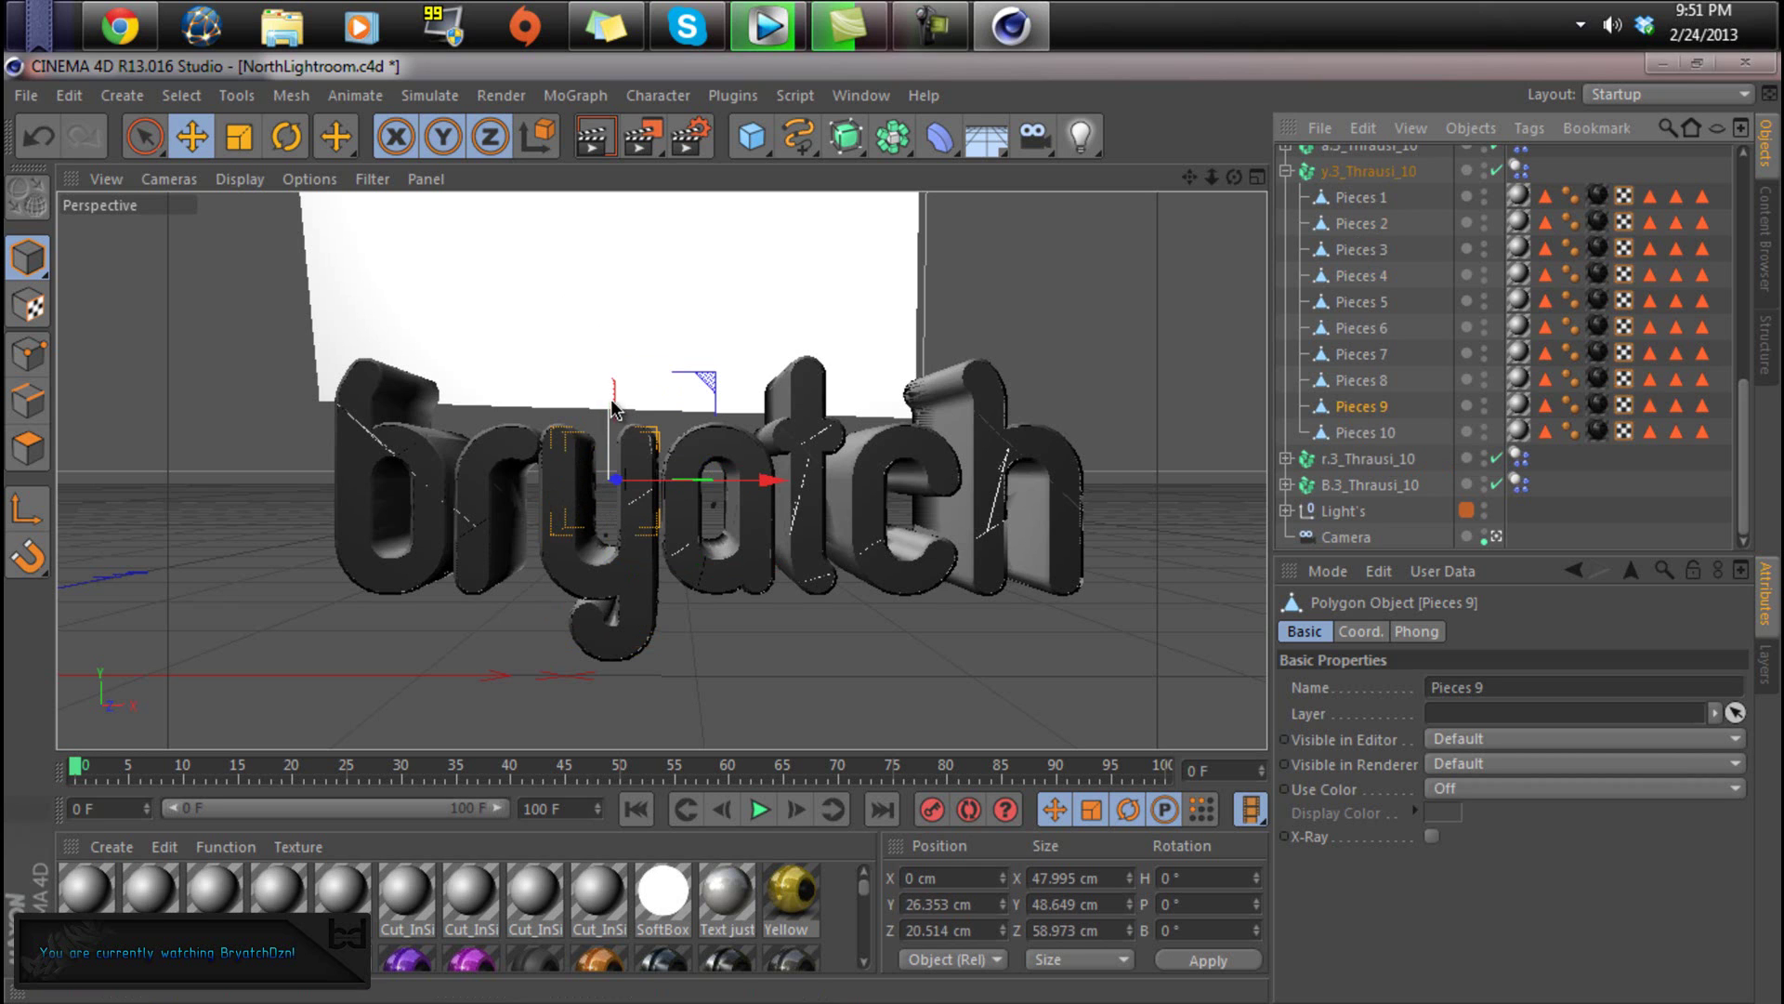
pyautogui.click(1357, 433)
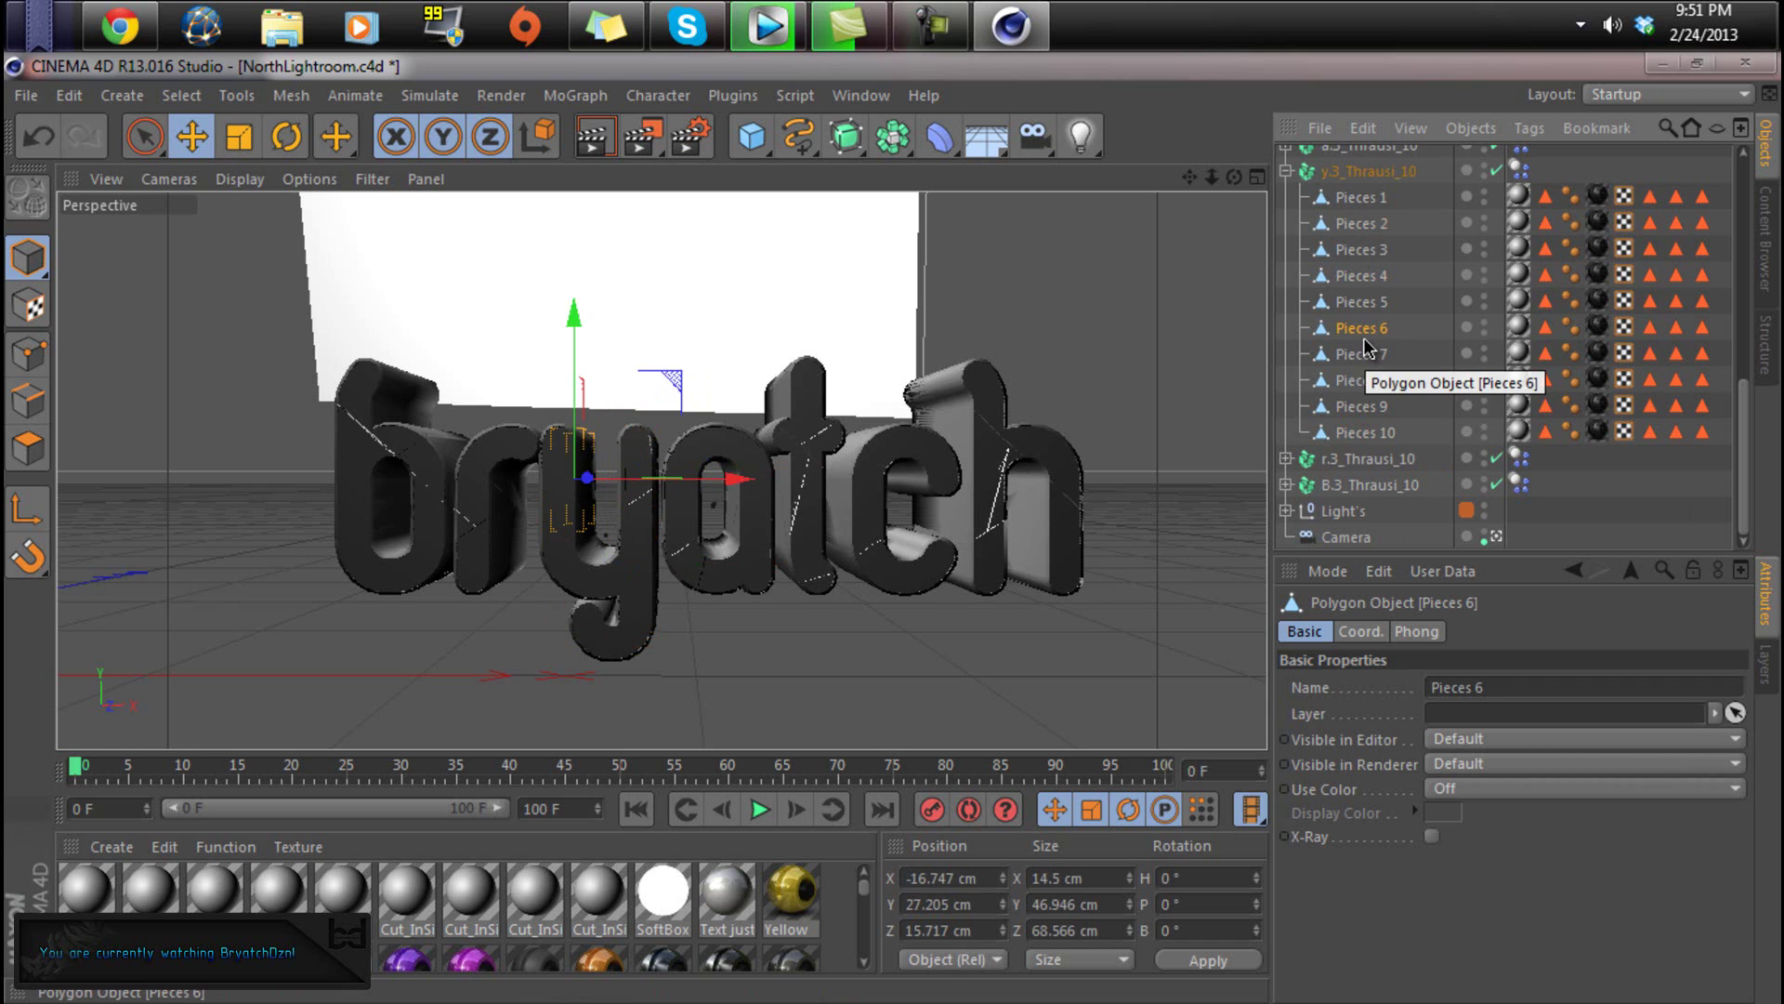
pyautogui.click(1366, 306)
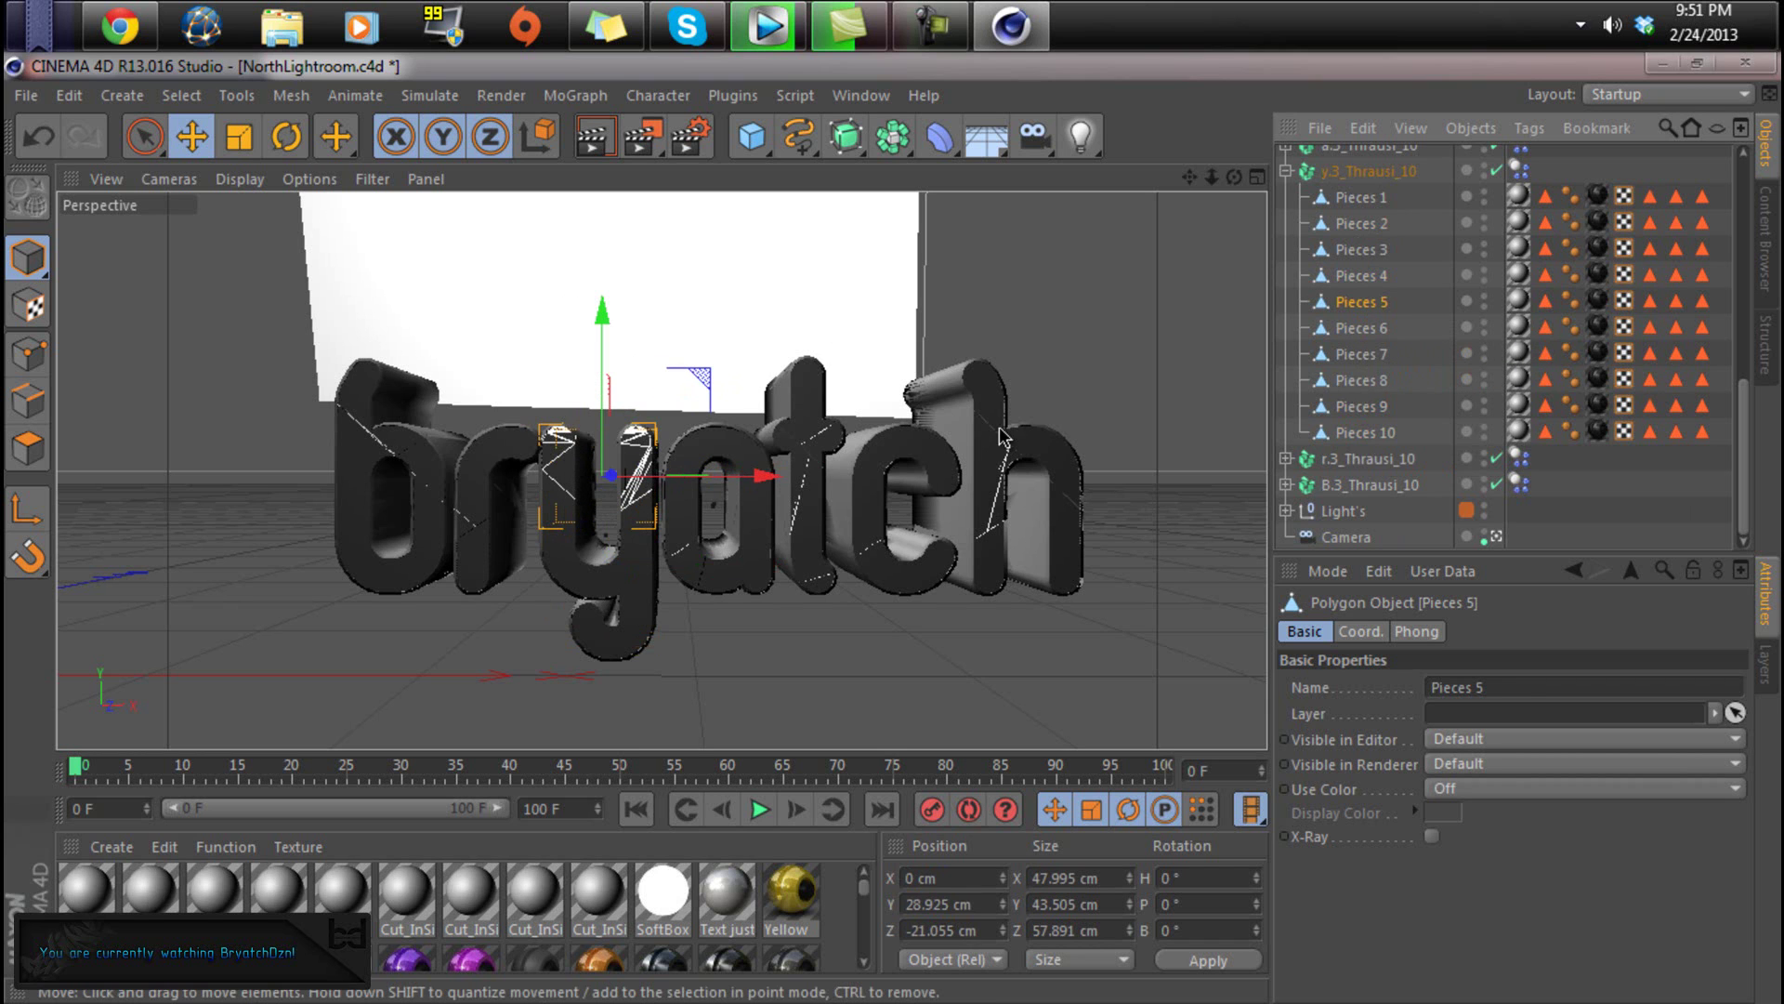
pyautogui.click(1356, 277)
pyautogui.click(1372, 254)
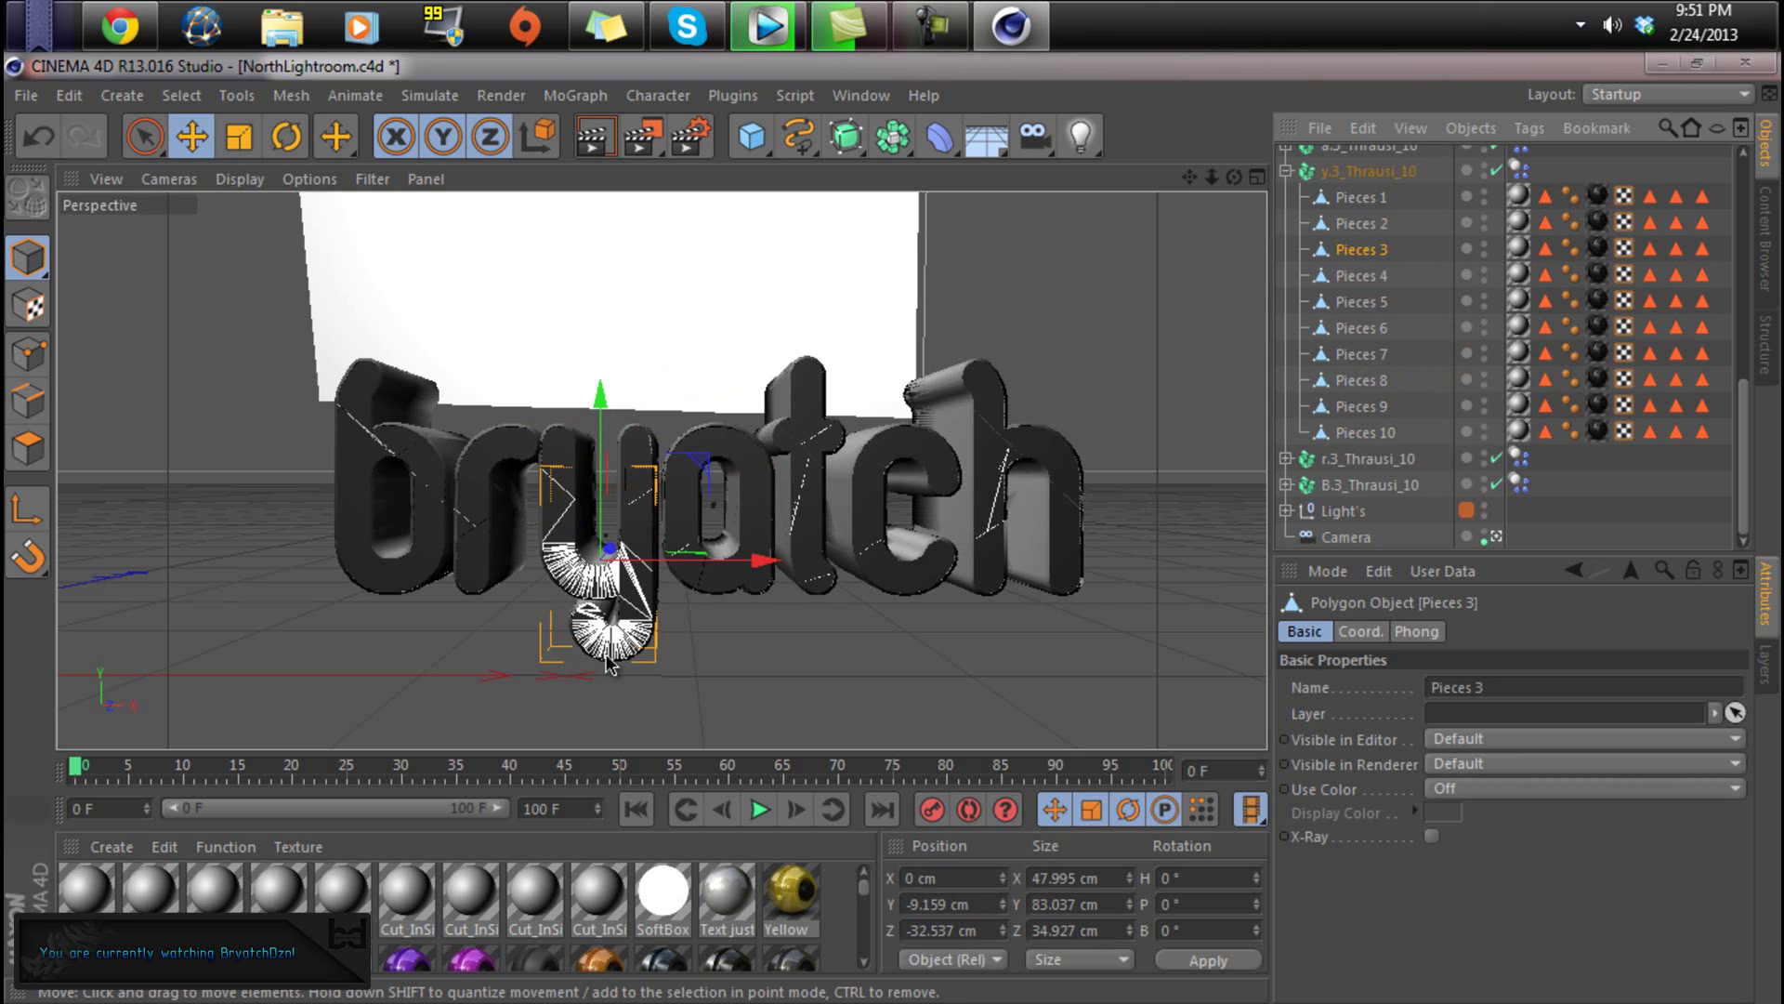
pyautogui.click(1347, 225)
pyautogui.click(1361, 198)
pyautogui.click(1364, 277)
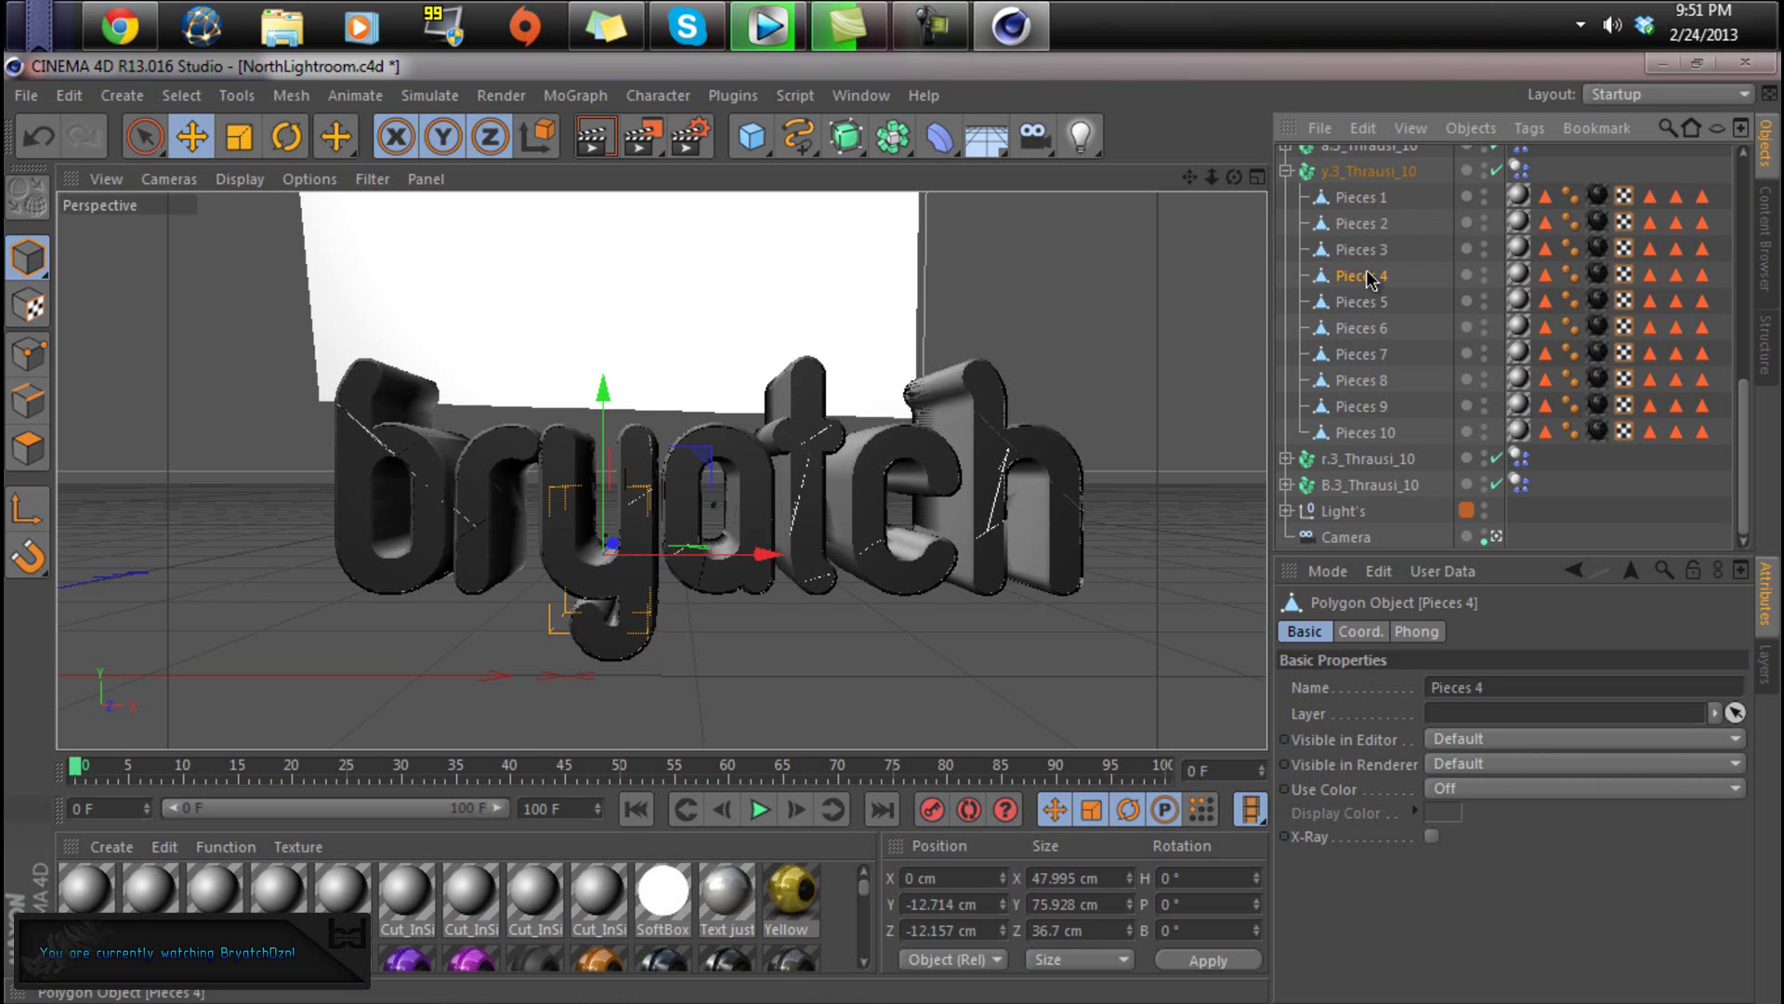
pyautogui.click(1366, 306)
pyautogui.click(1366, 329)
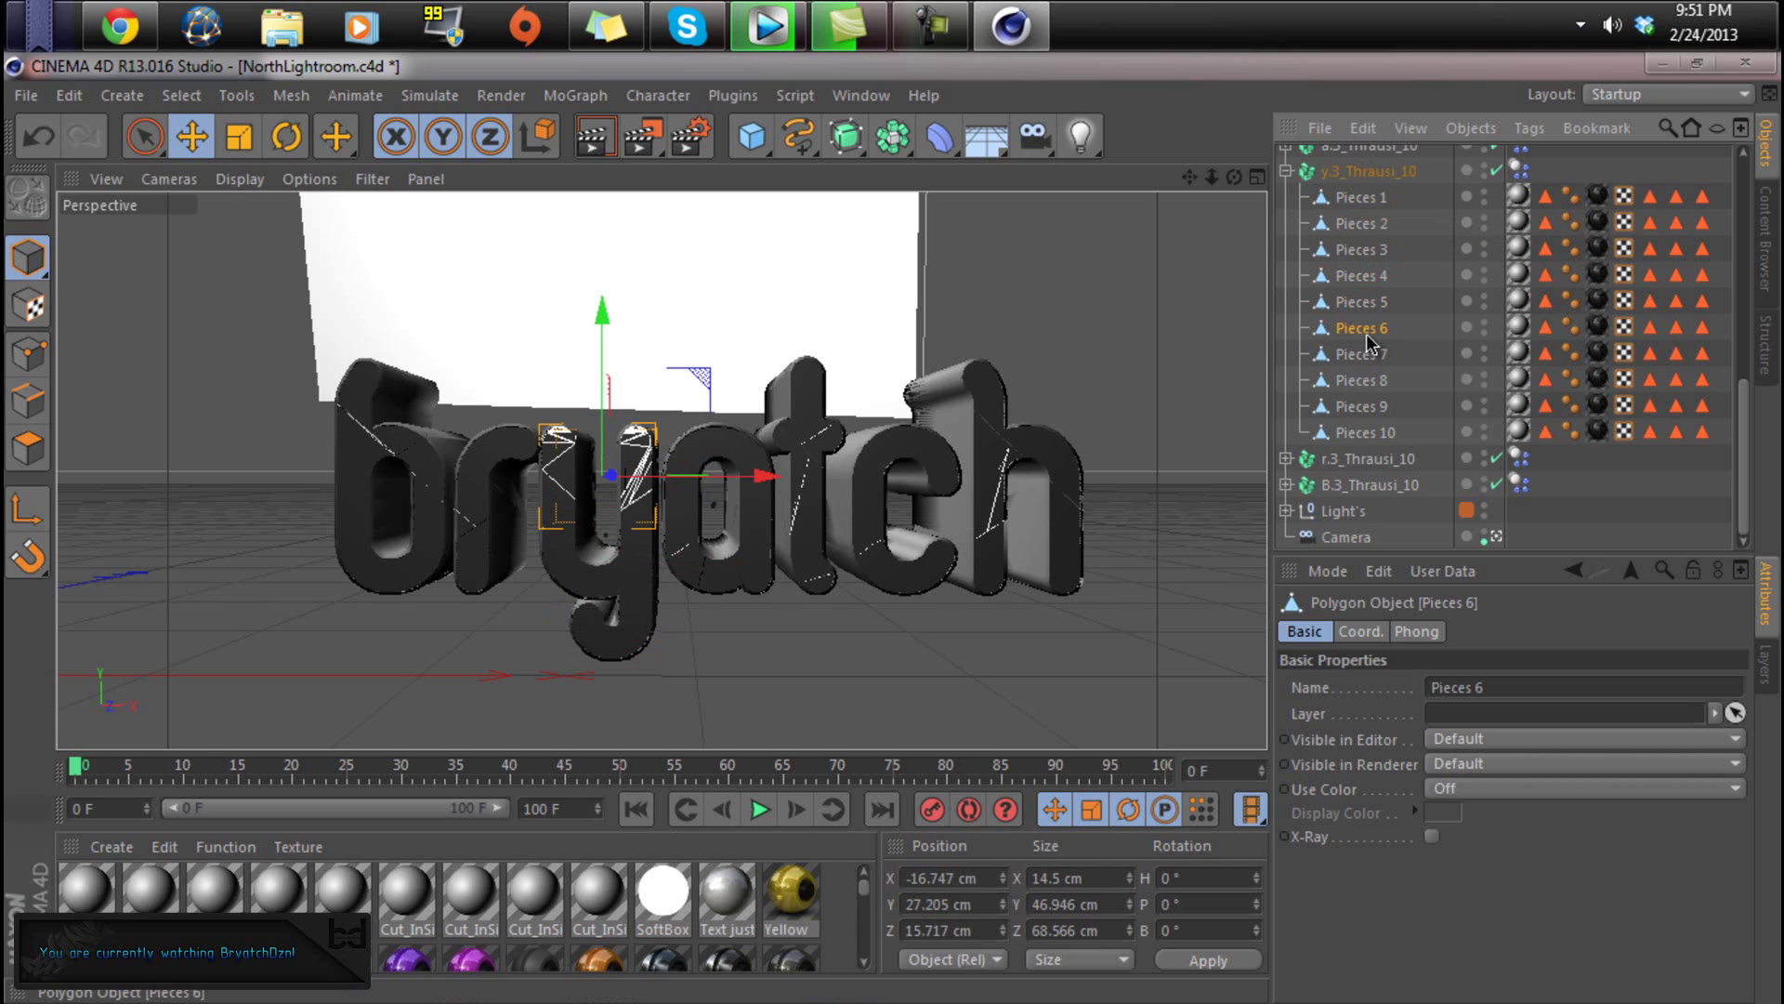
# - Replace the dark material on Pieces 7 of y.3_Thrausi_10 with the blue Mat.9 and render the view as a preview
pyautogui.click(1367, 356)
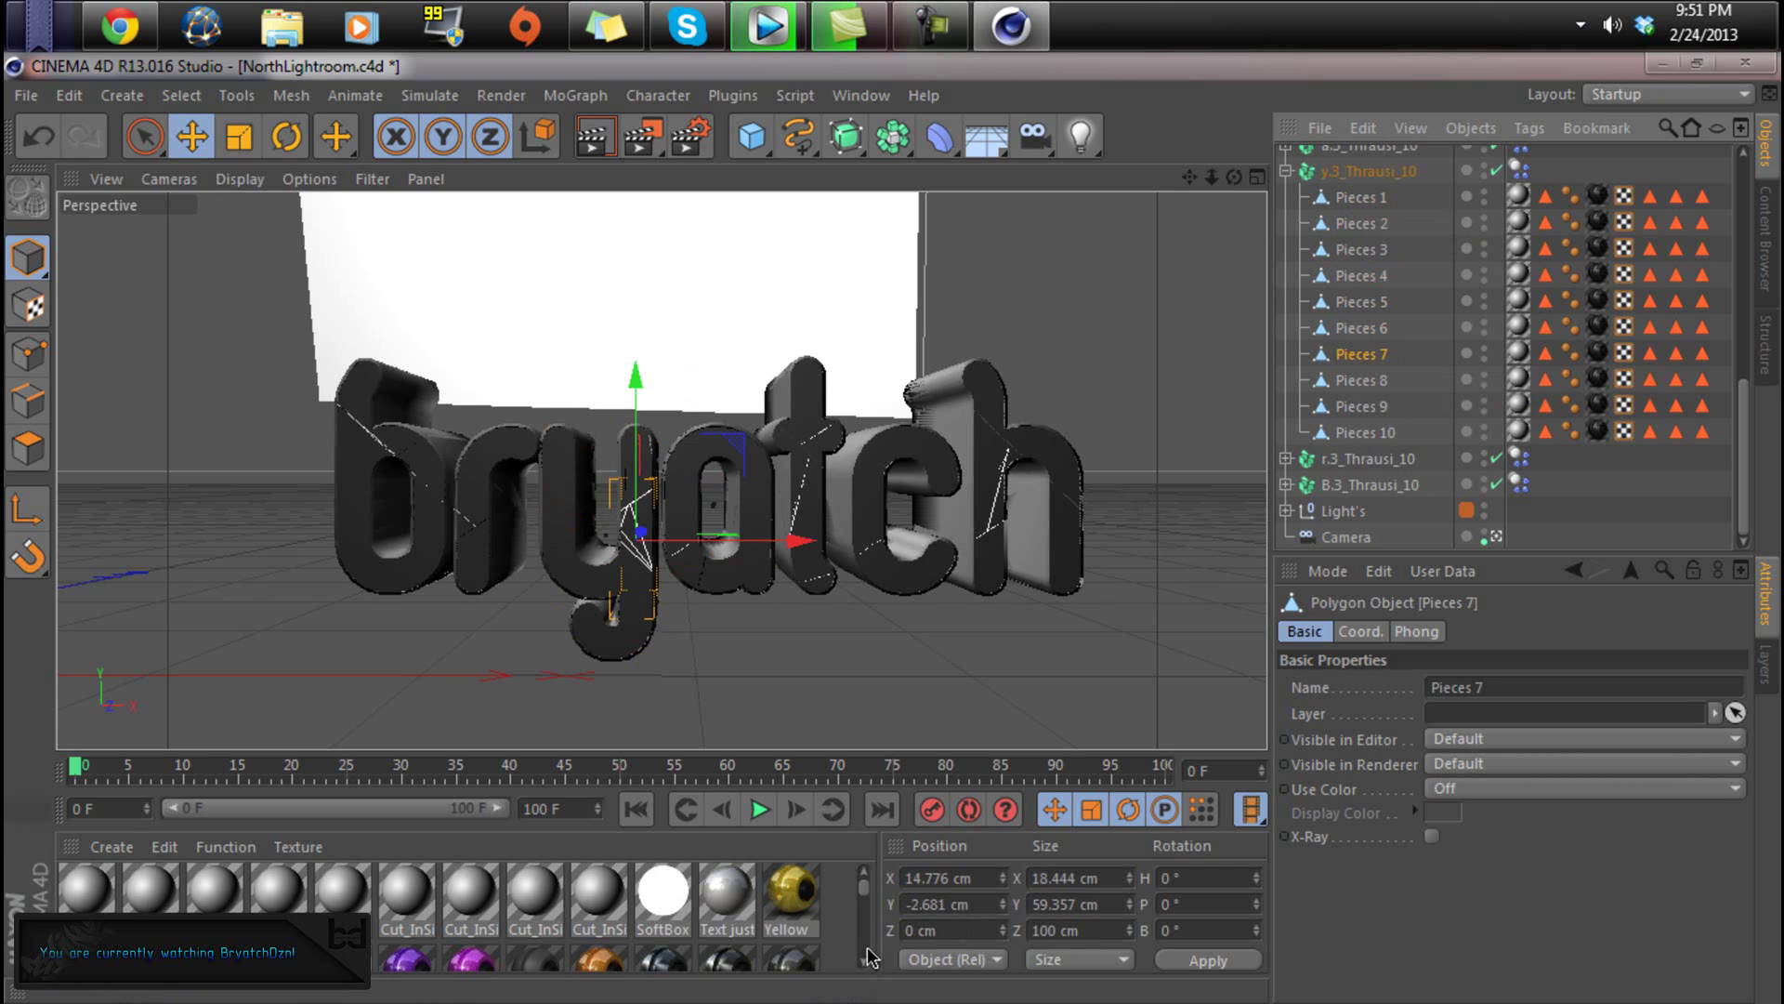
pyautogui.moveTo(862, 901)
pyautogui.mouseDown()
pyautogui.moveTo(864, 929)
pyautogui.moveTo(864, 913)
pyautogui.mouseUp()
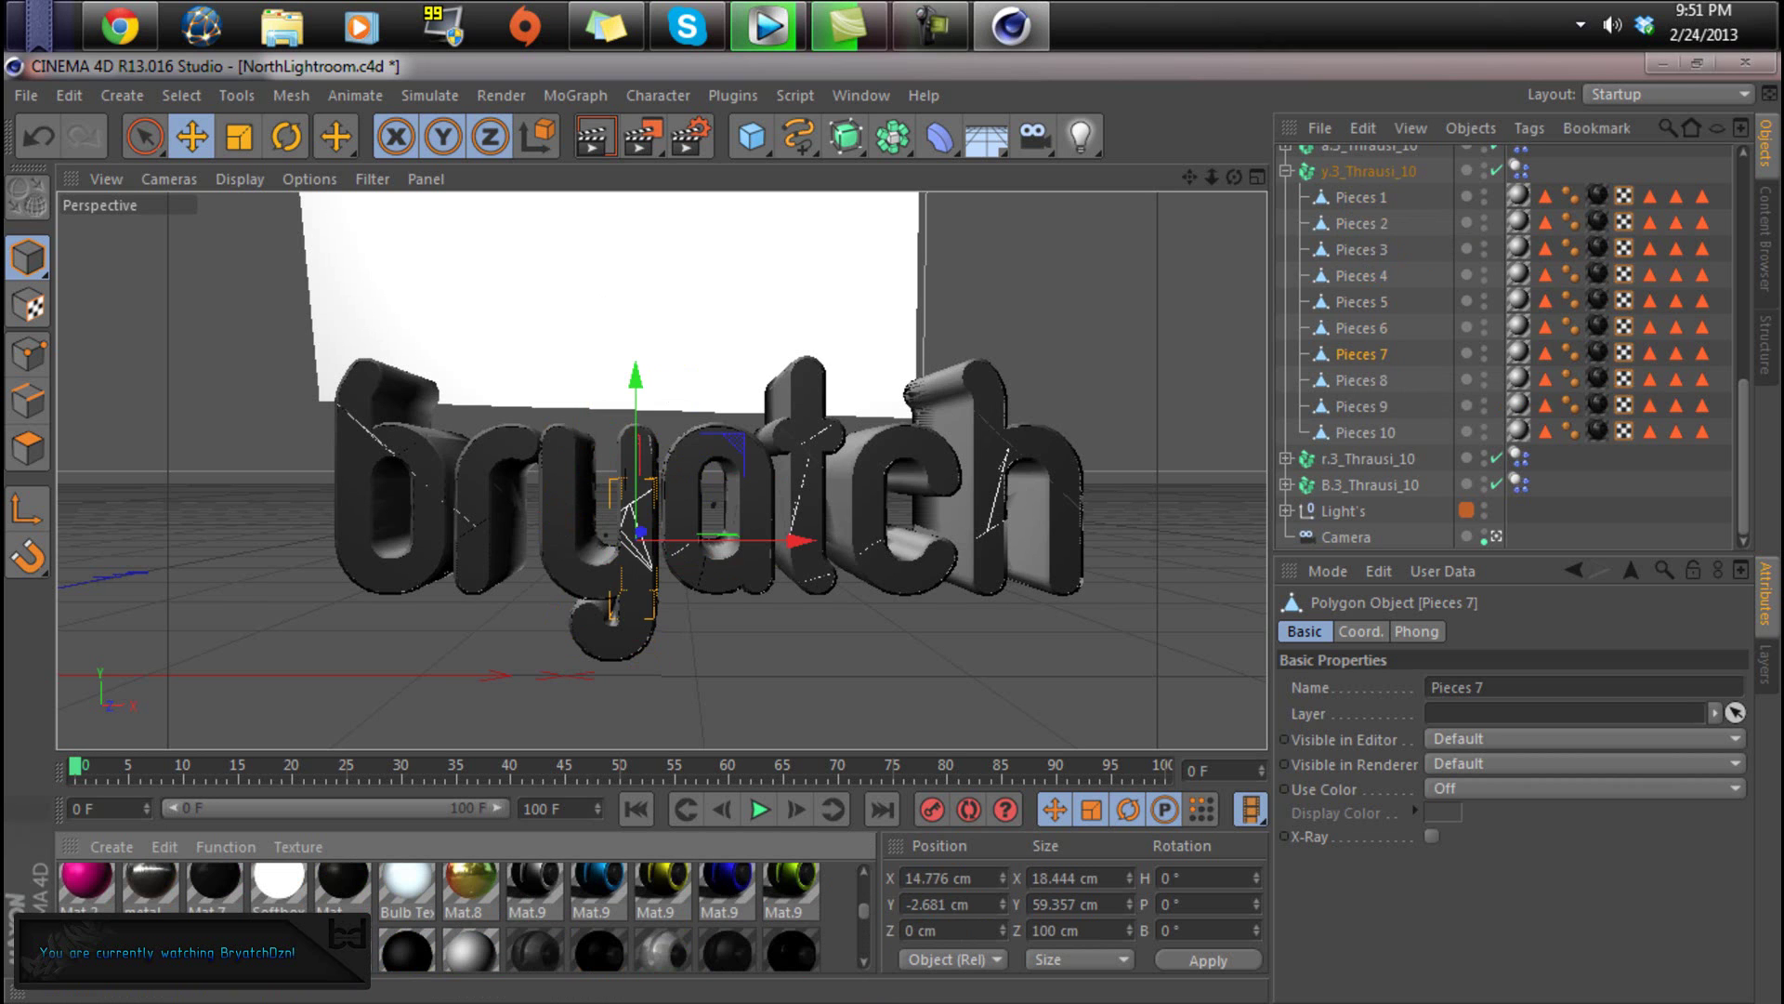
pyautogui.moveTo(585, 894); pyautogui.dragTo(1551, 352)
pyautogui.moveTo(1514, 353); pyautogui.dragTo(1604, 348)
pyautogui.moveTo(1602, 352); pyautogui.dragTo(1599, 352)
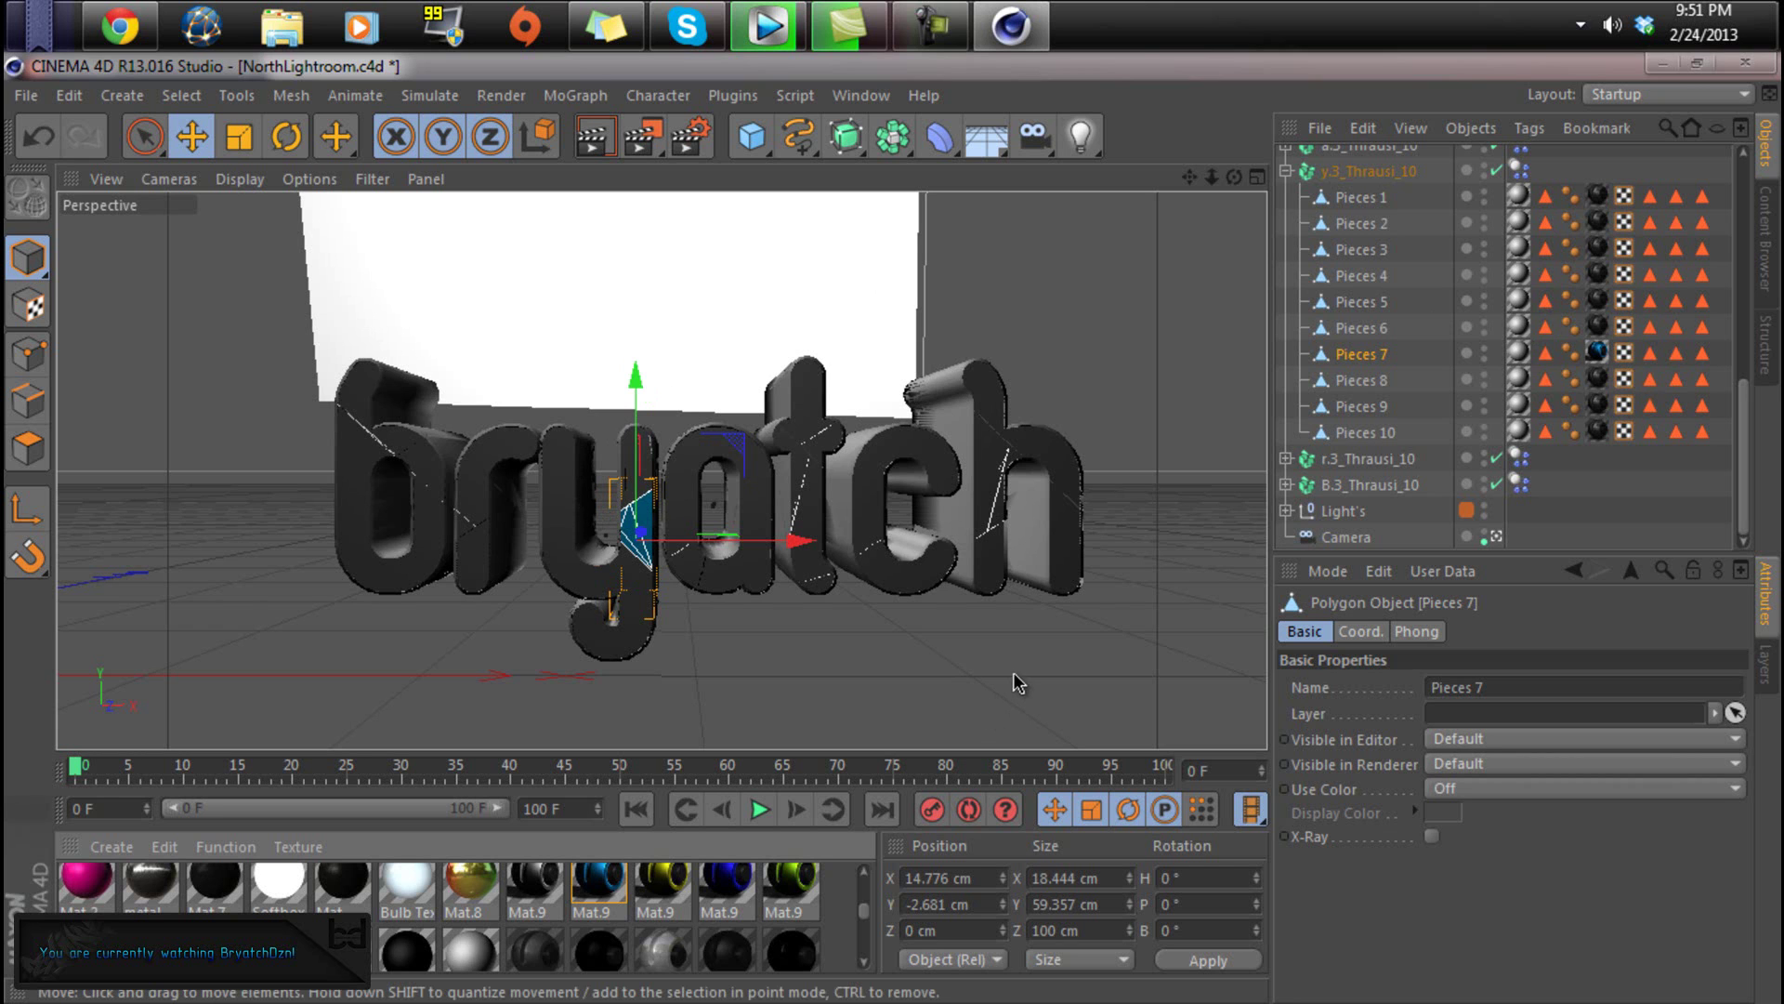
pyautogui.click(592, 136)
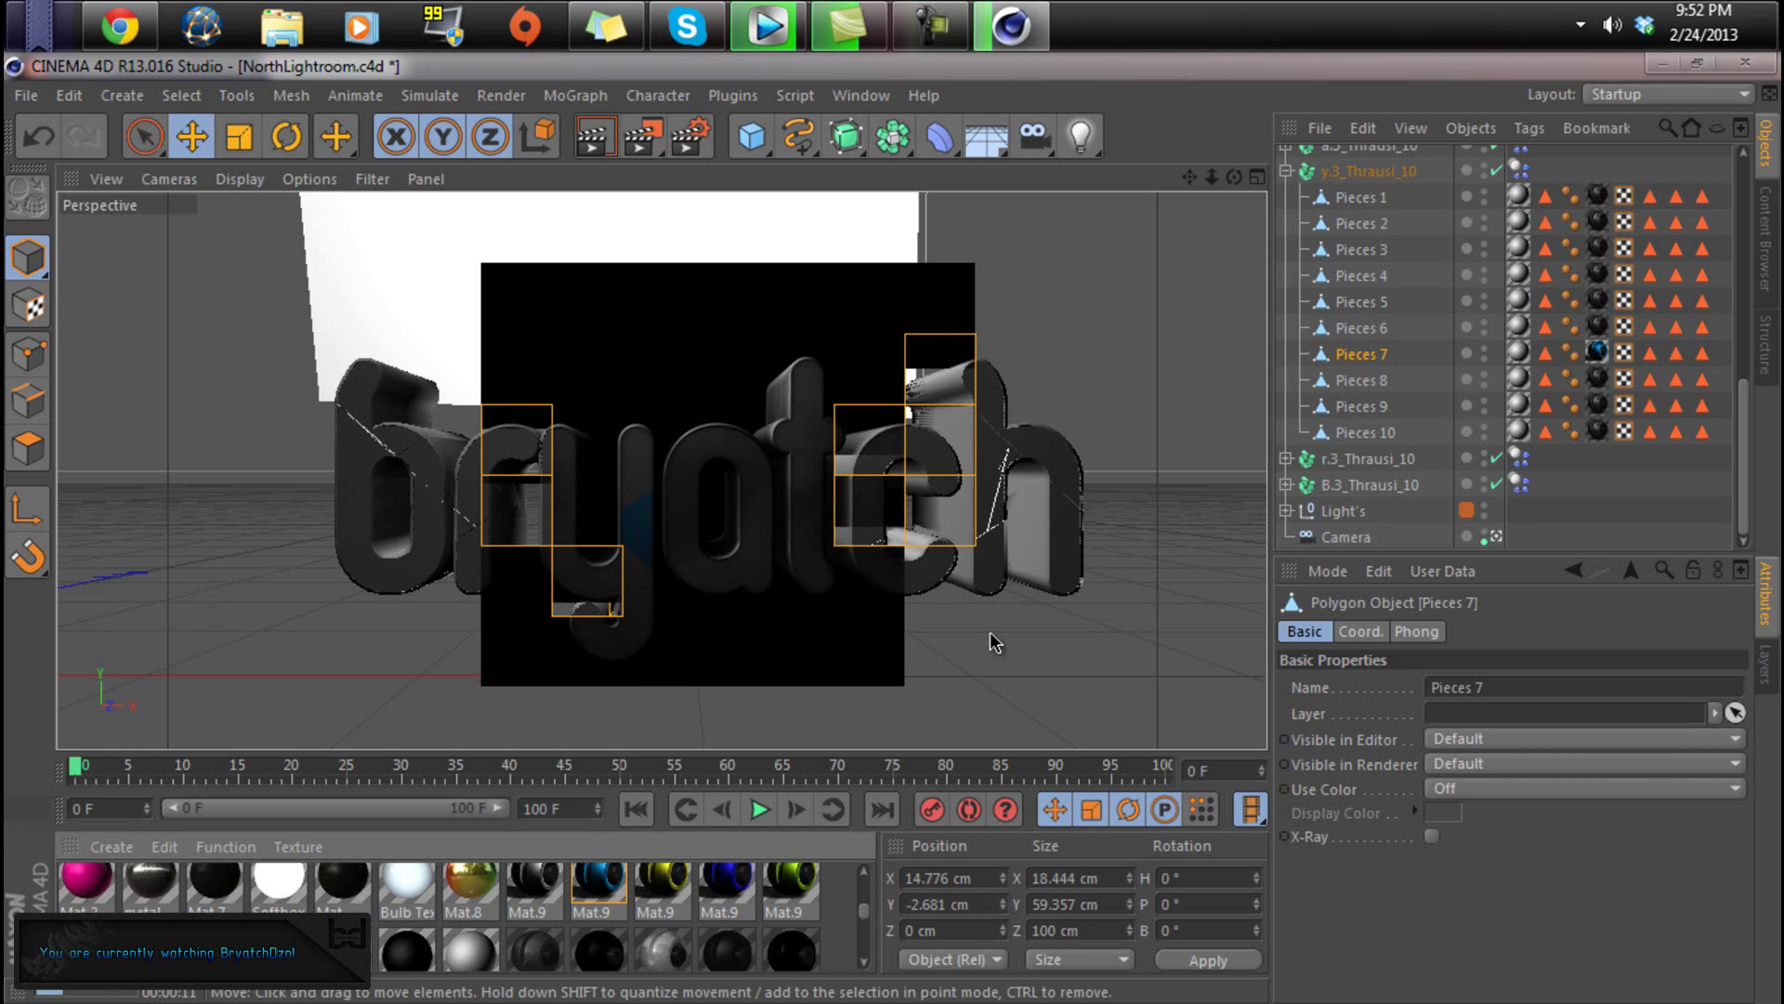
pyautogui.click(1122, 466)
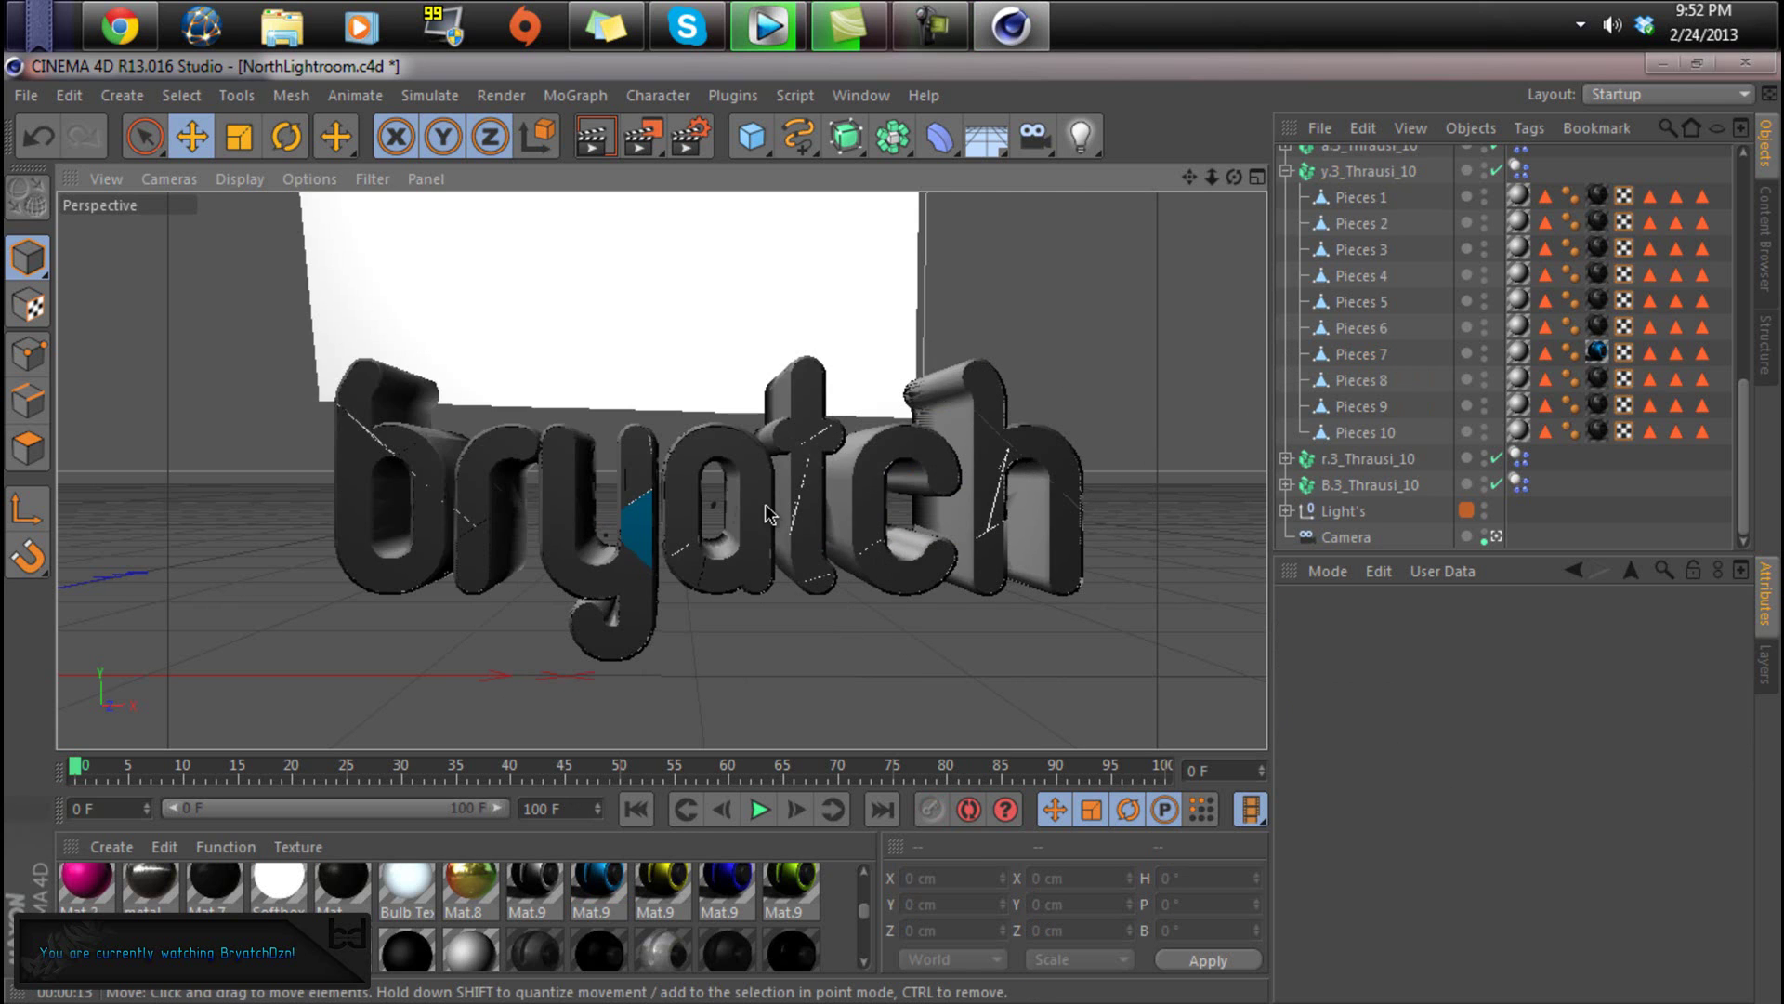
# - Examine the fracture objects of the letters r, c and t, including Pieces 4 and 5 of t.3_Thrausi_10
pyautogui.click(484, 518)
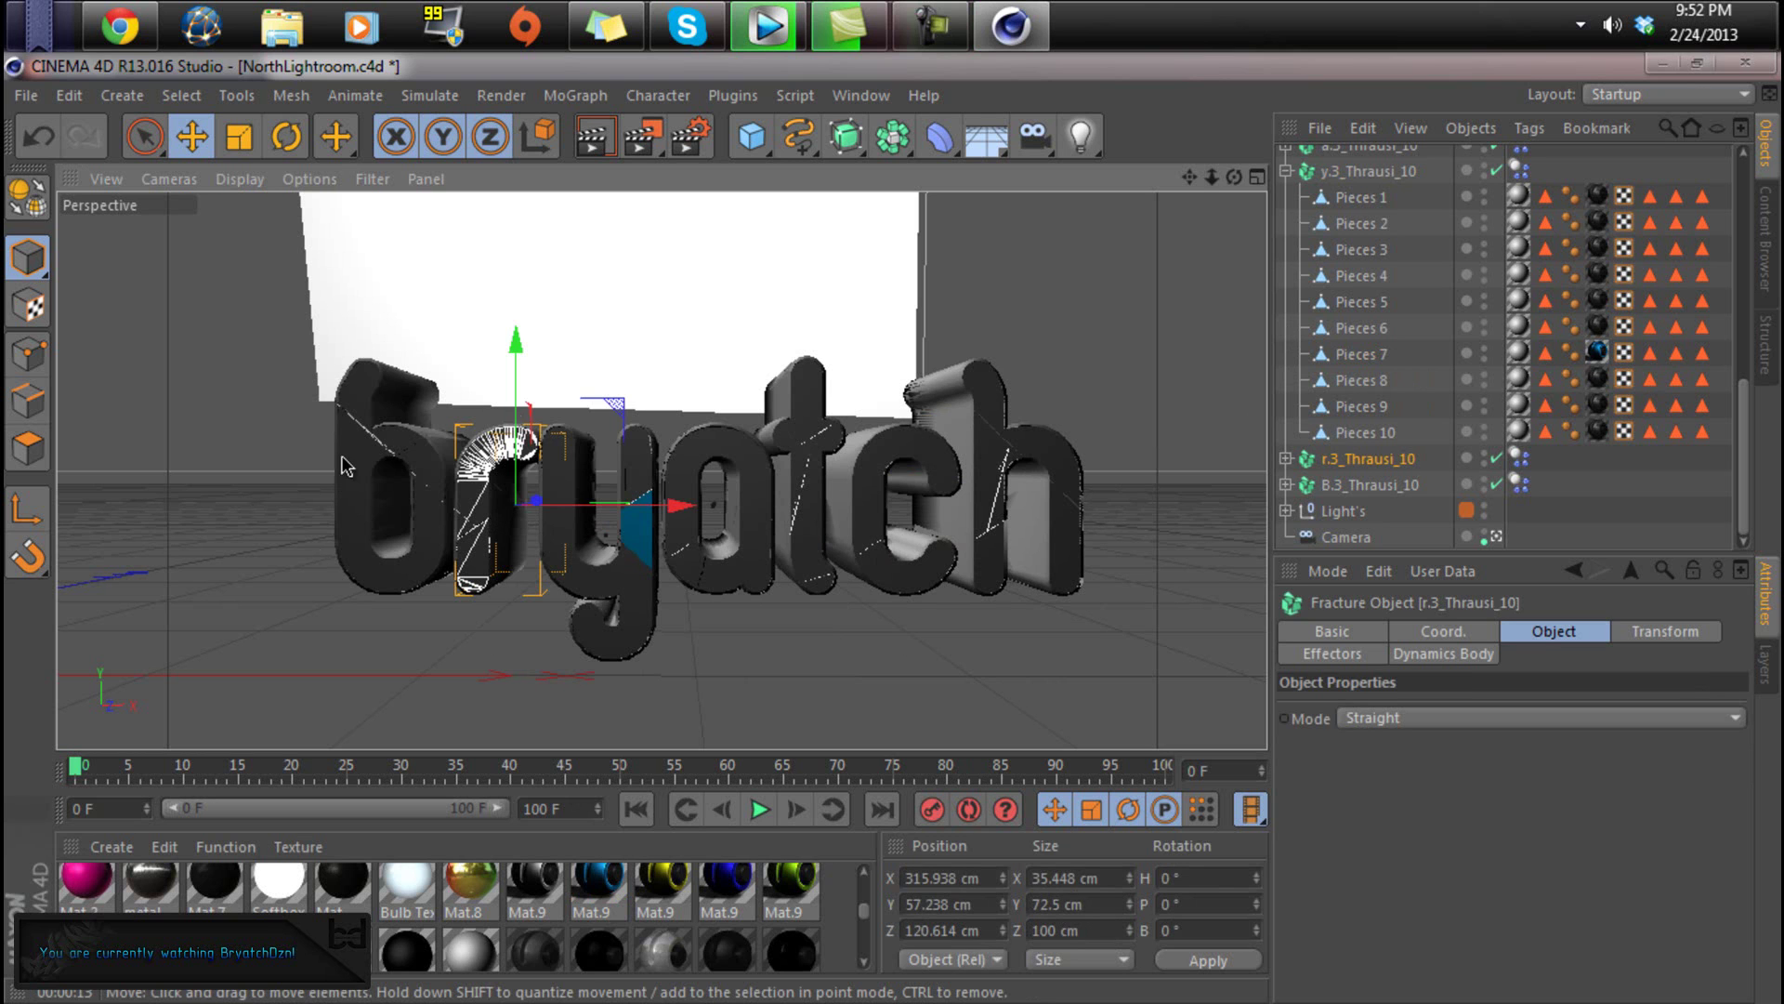
pyautogui.click(884, 479)
pyautogui.click(814, 400)
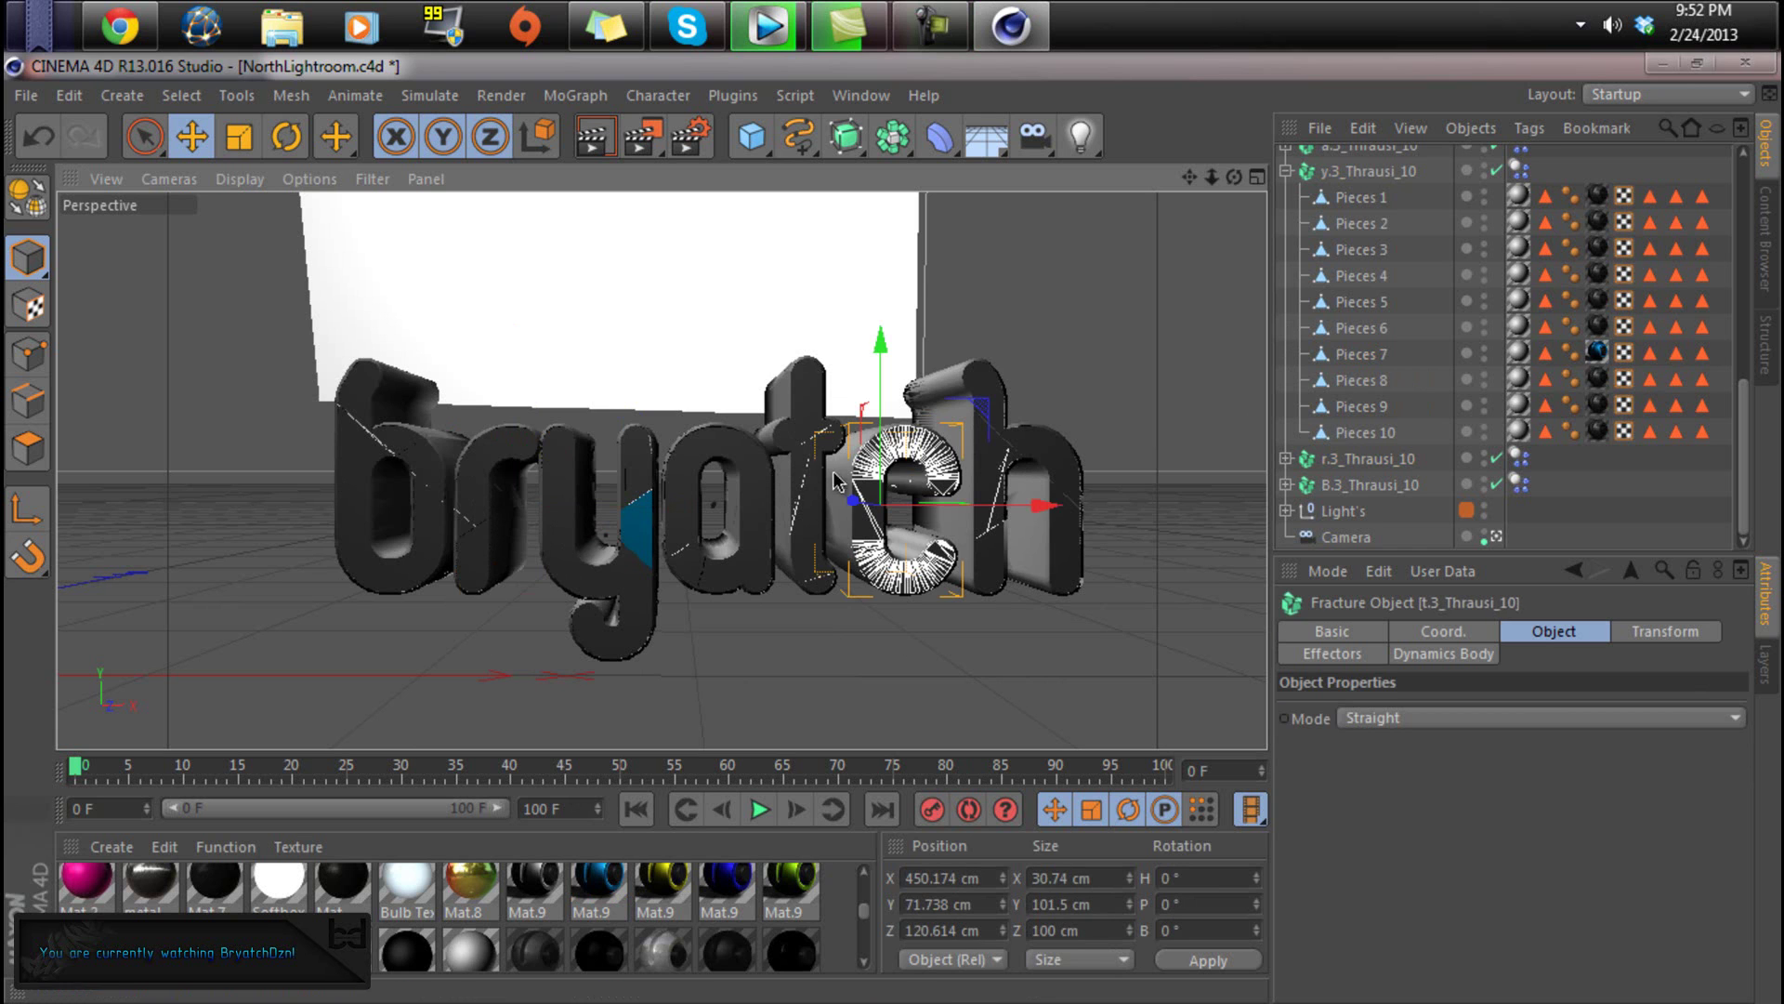
pyautogui.scroll(3, 1327, 388)
pyautogui.scroll(-1, 1320, 367)
pyautogui.click(1287, 327)
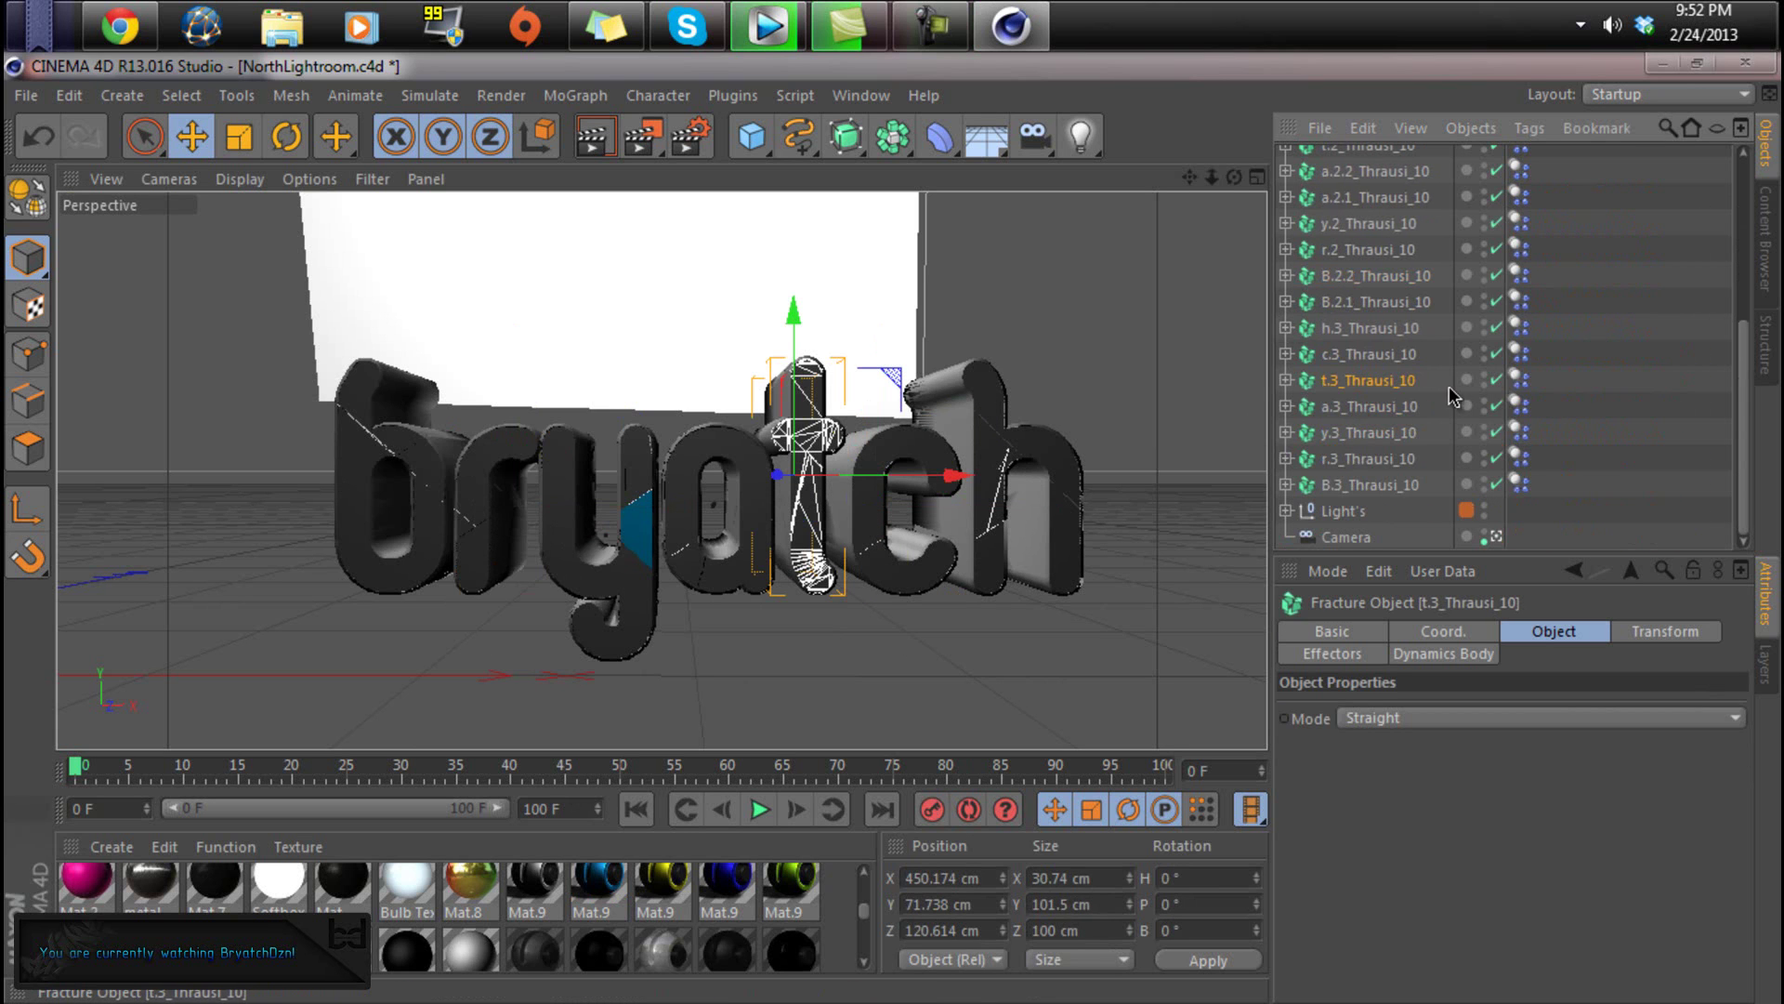
pyautogui.click(1286, 380)
pyautogui.click(1344, 484)
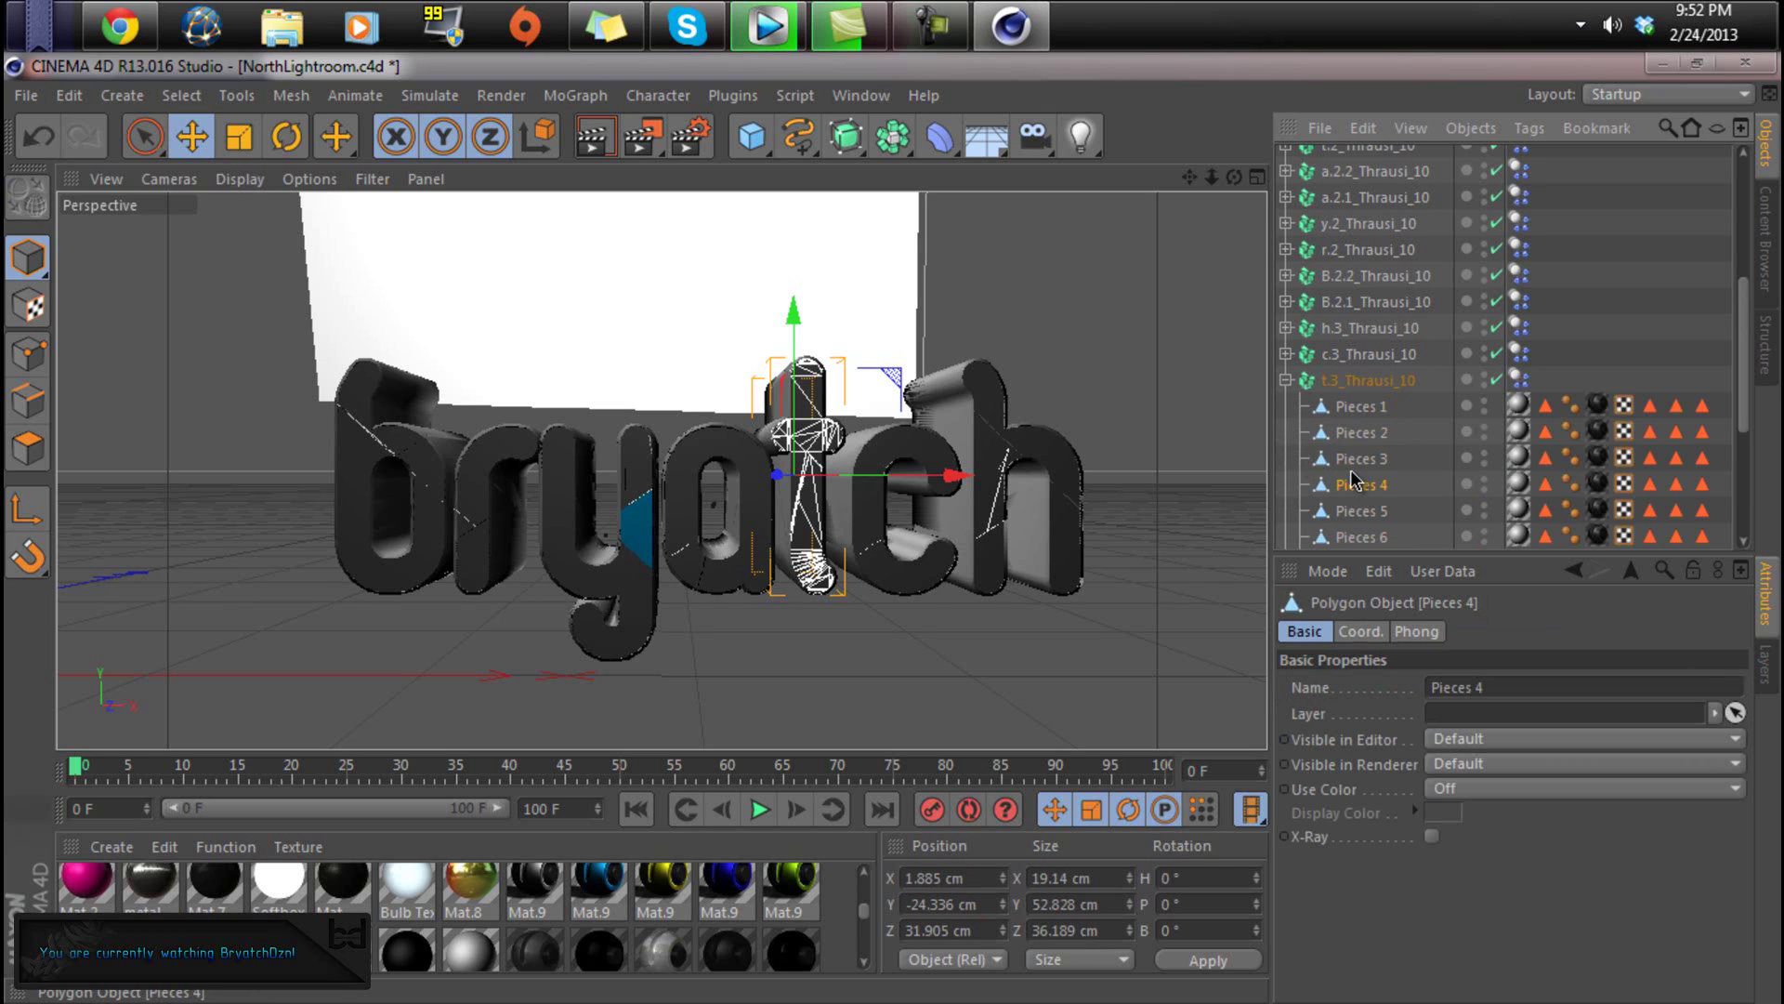
pyautogui.click(1384, 513)
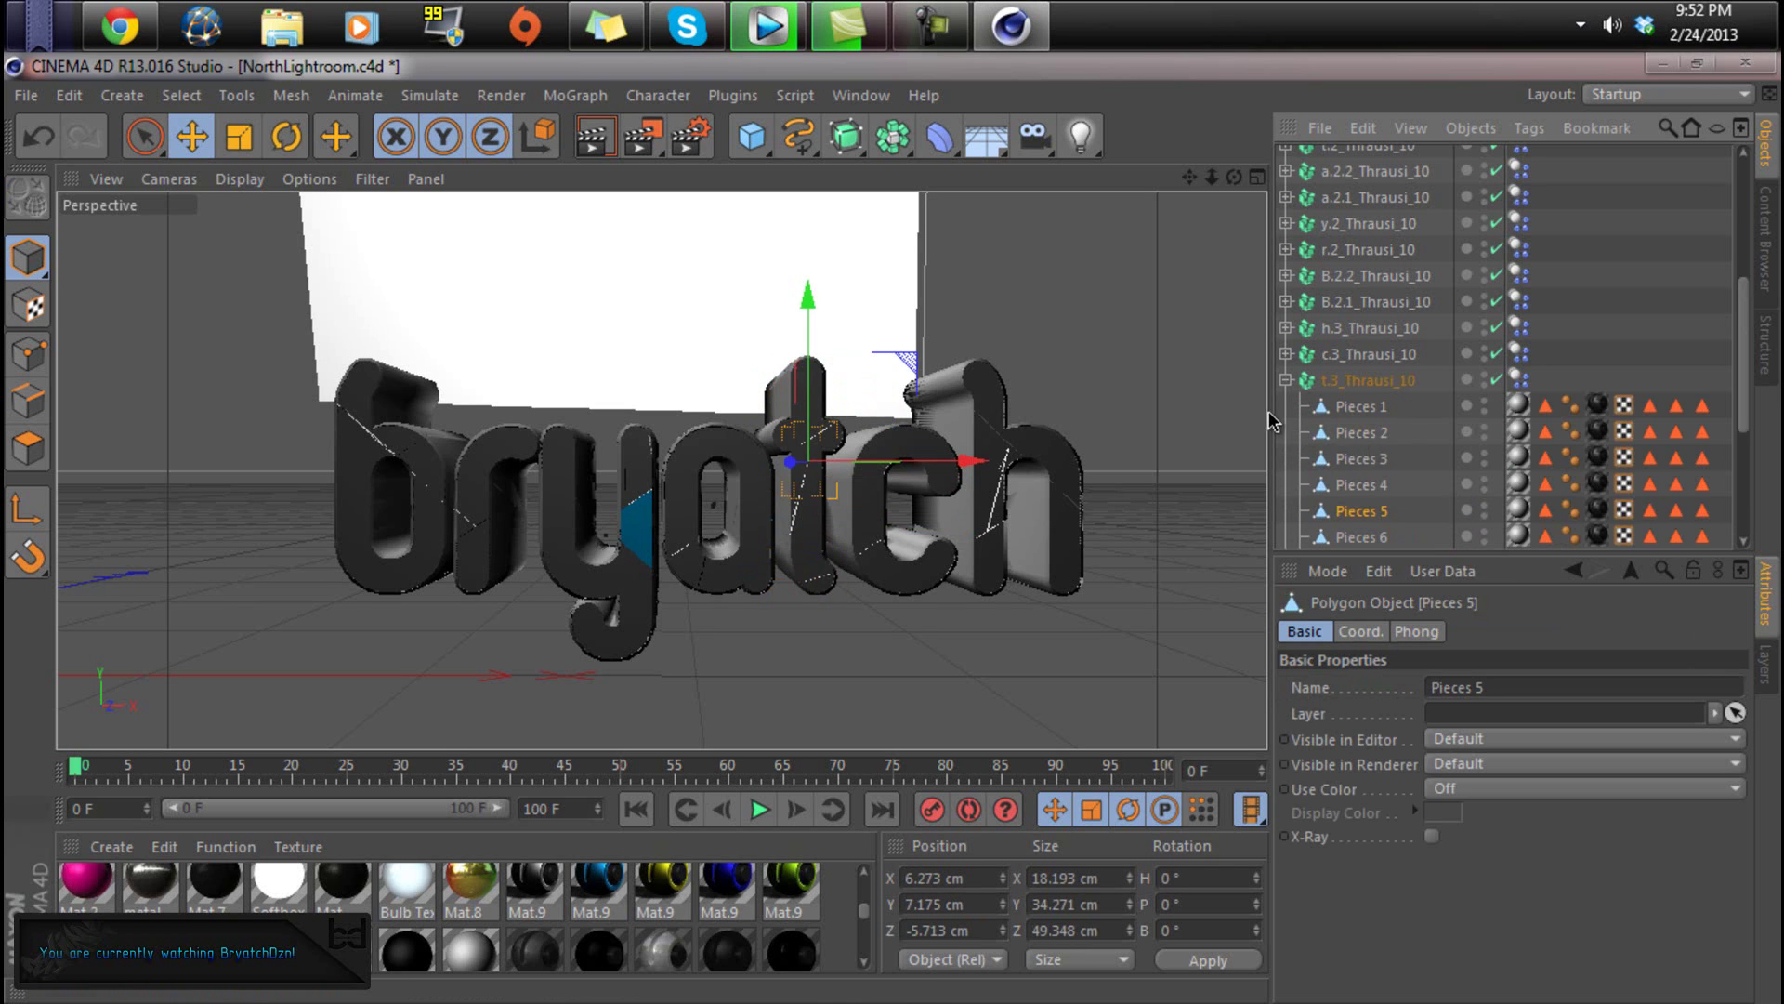
# - Collapse the t.3_Thrausi_10 fracture object and render the view as a preview
pyautogui.click(1286, 380)
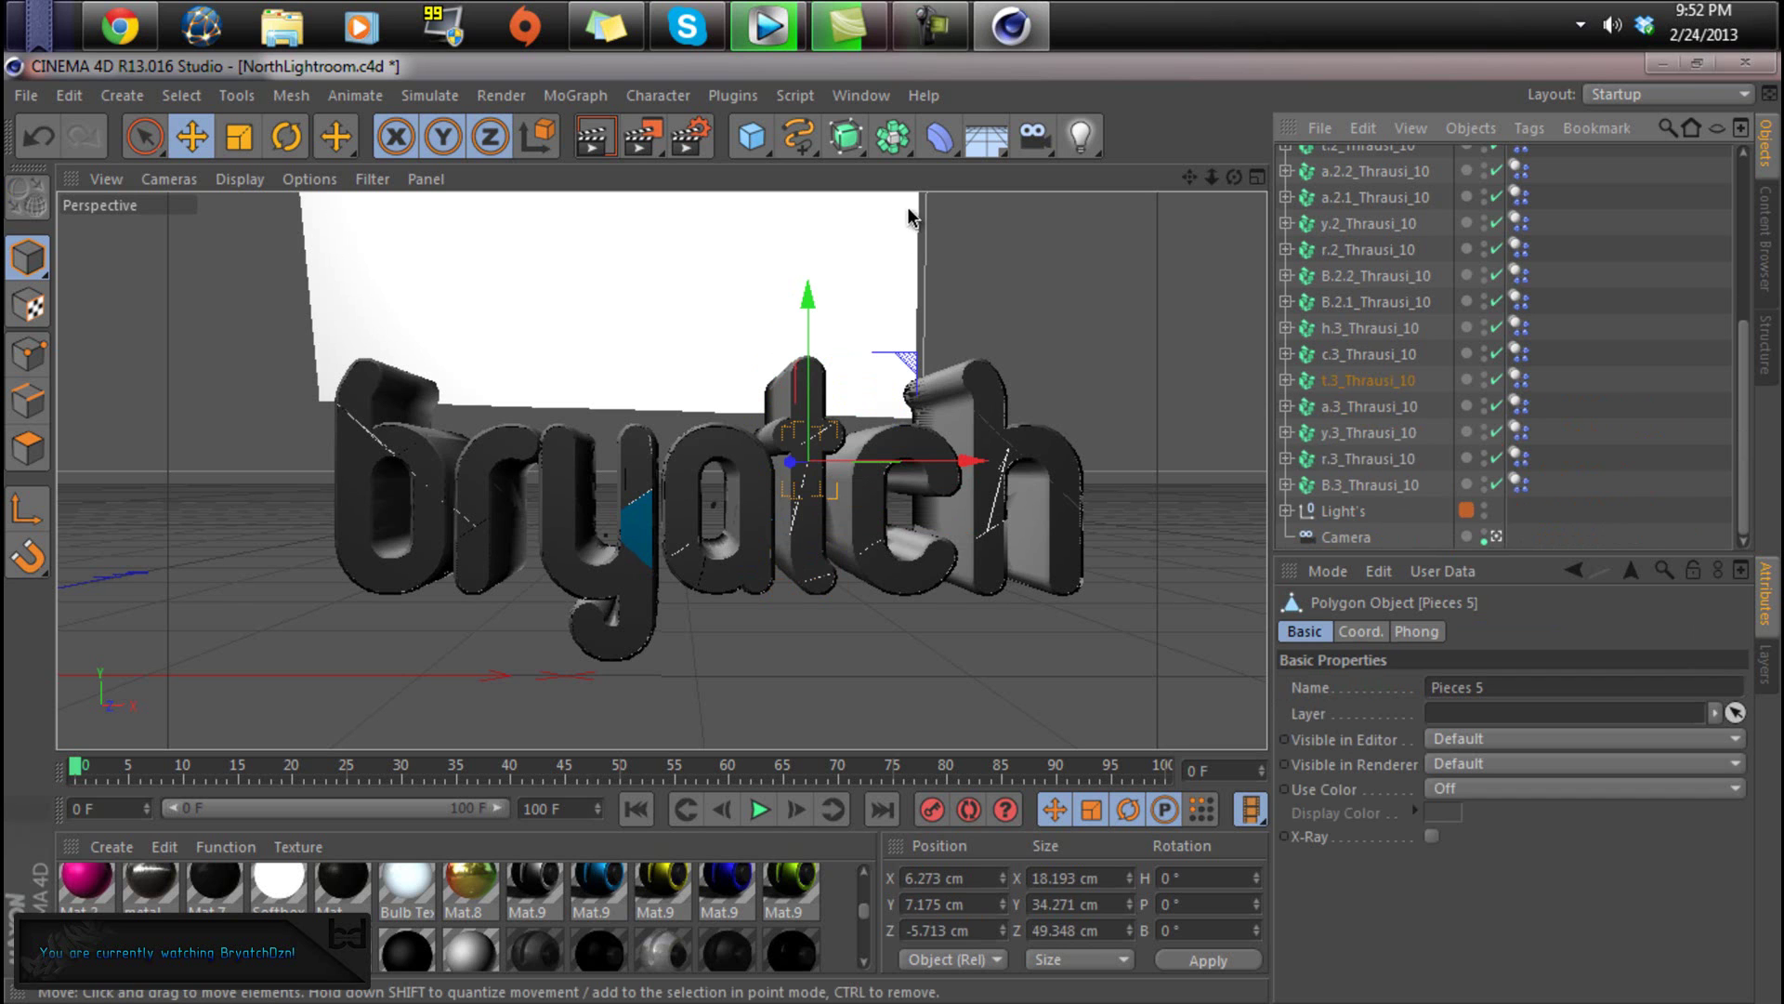
pyautogui.click(591, 137)
pyautogui.click(593, 141)
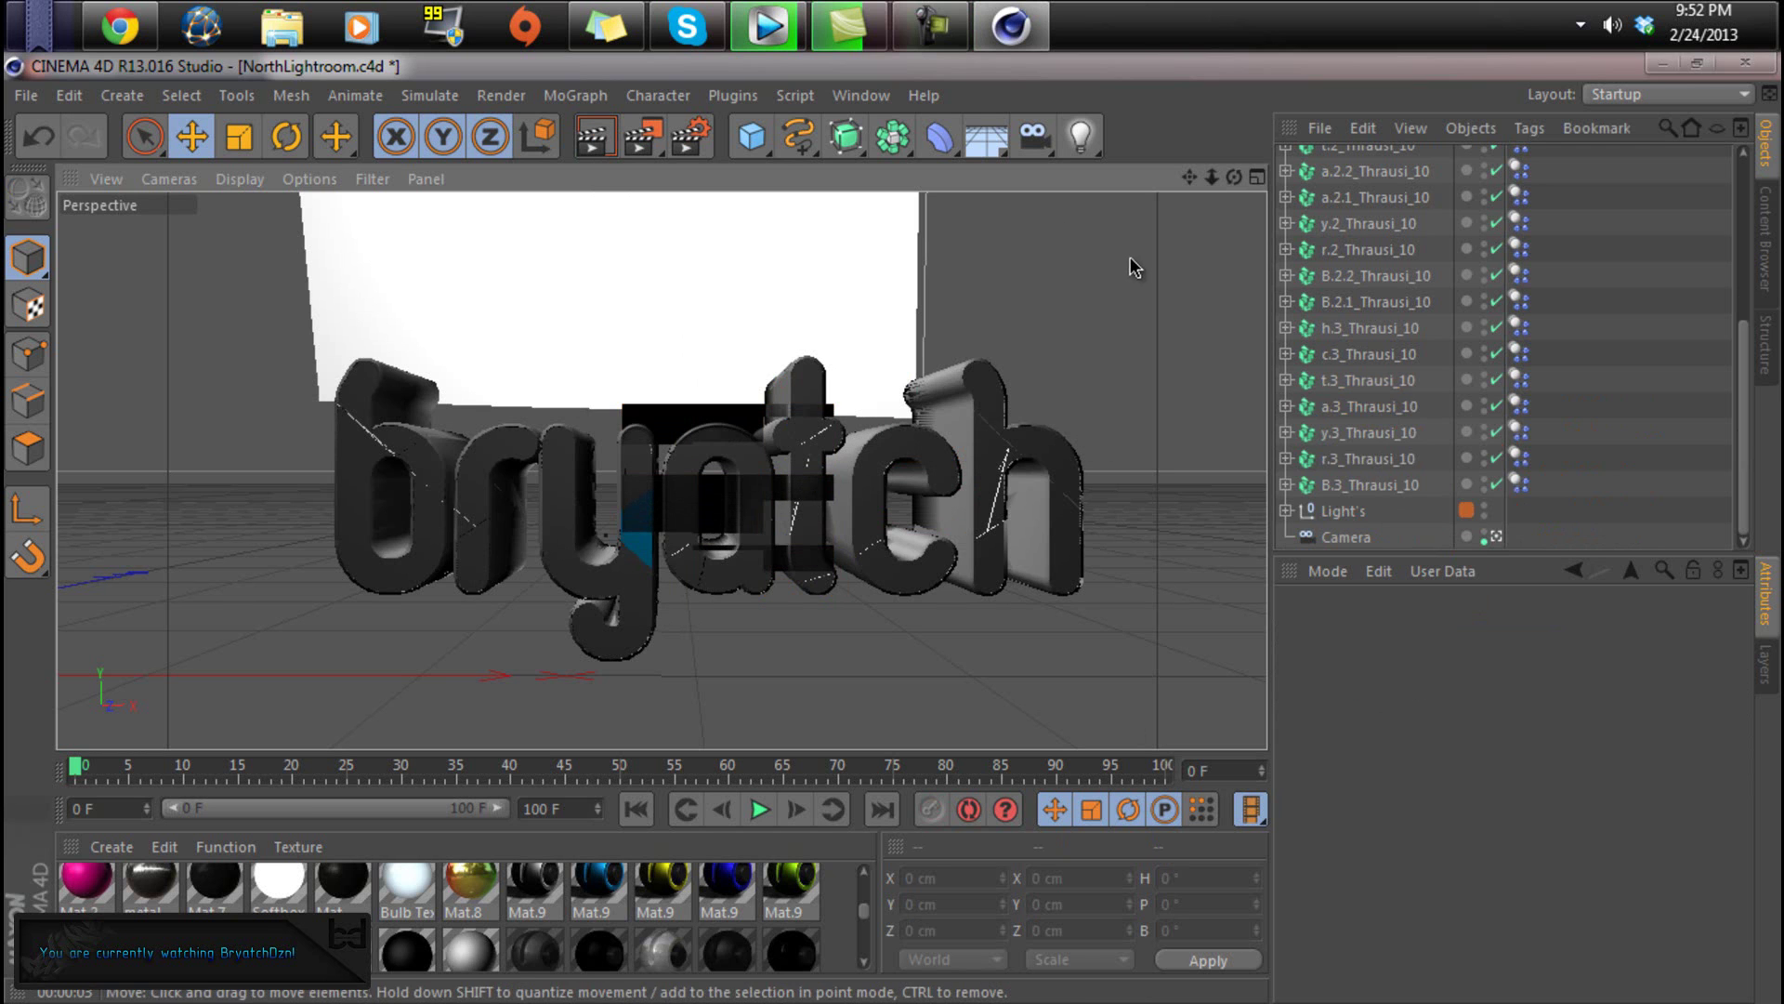
# - Check the render's save settings and browse the desktop as output location for the image, leaving the settings as they are
pyautogui.click(694, 138)
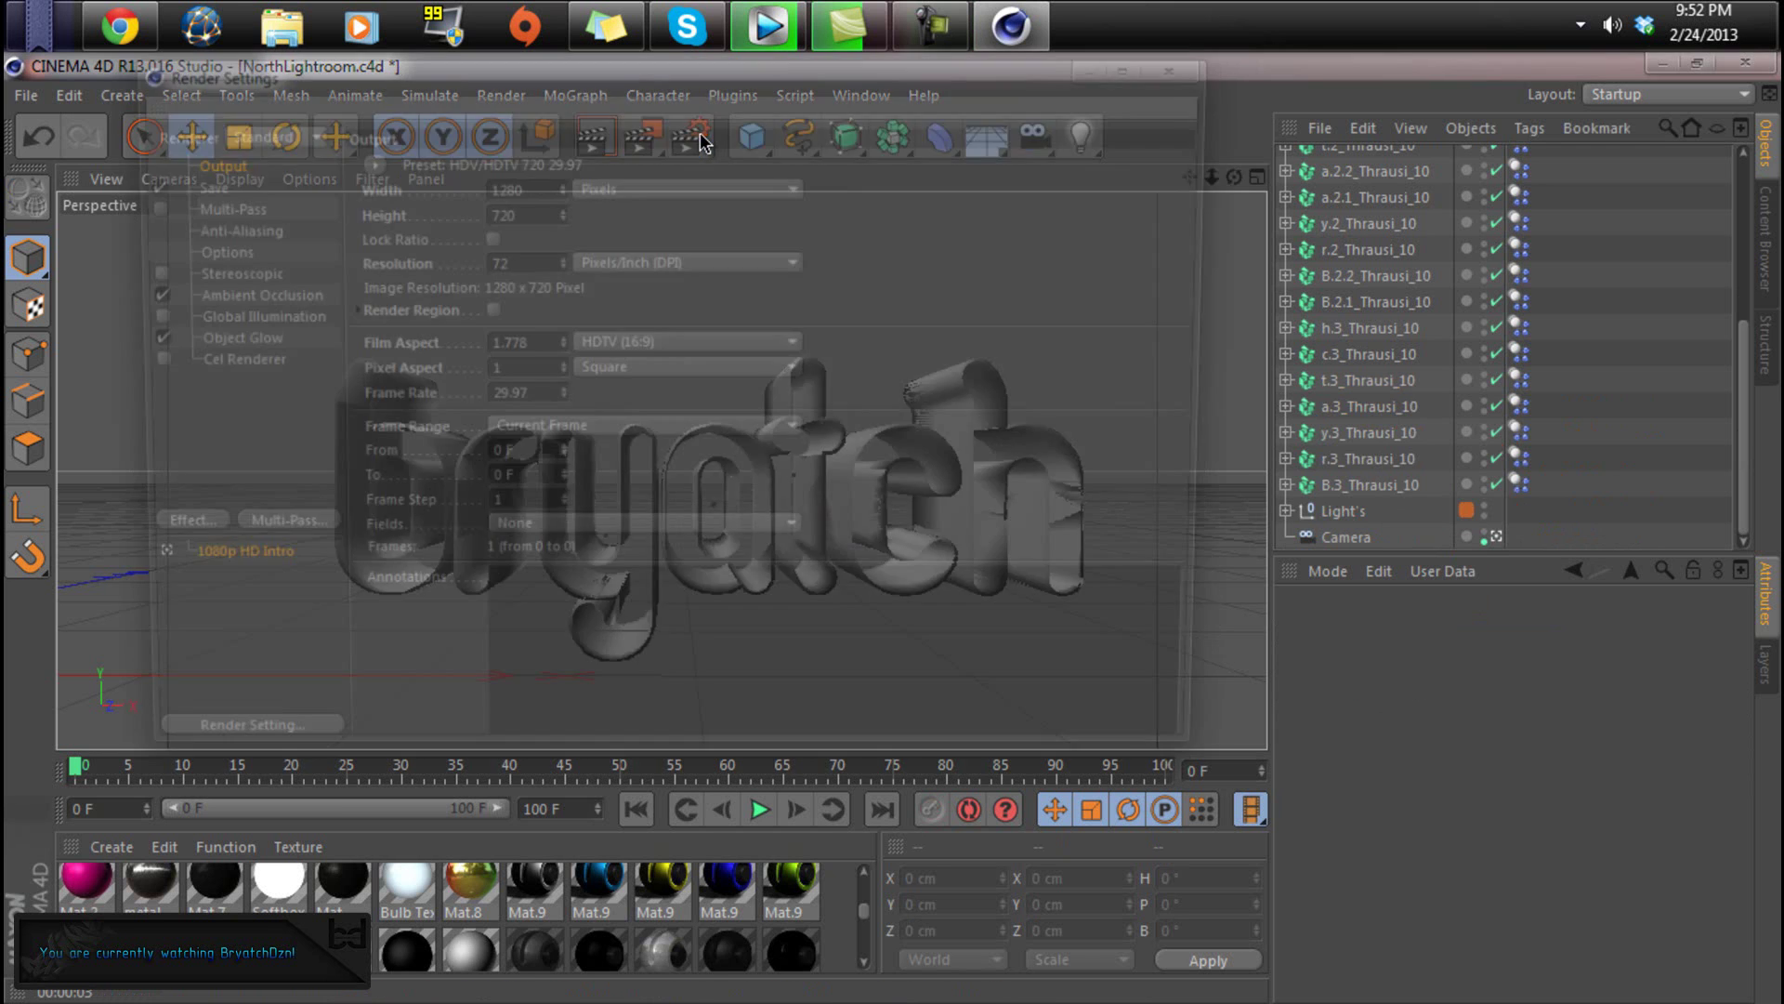
pyautogui.click(196, 184)
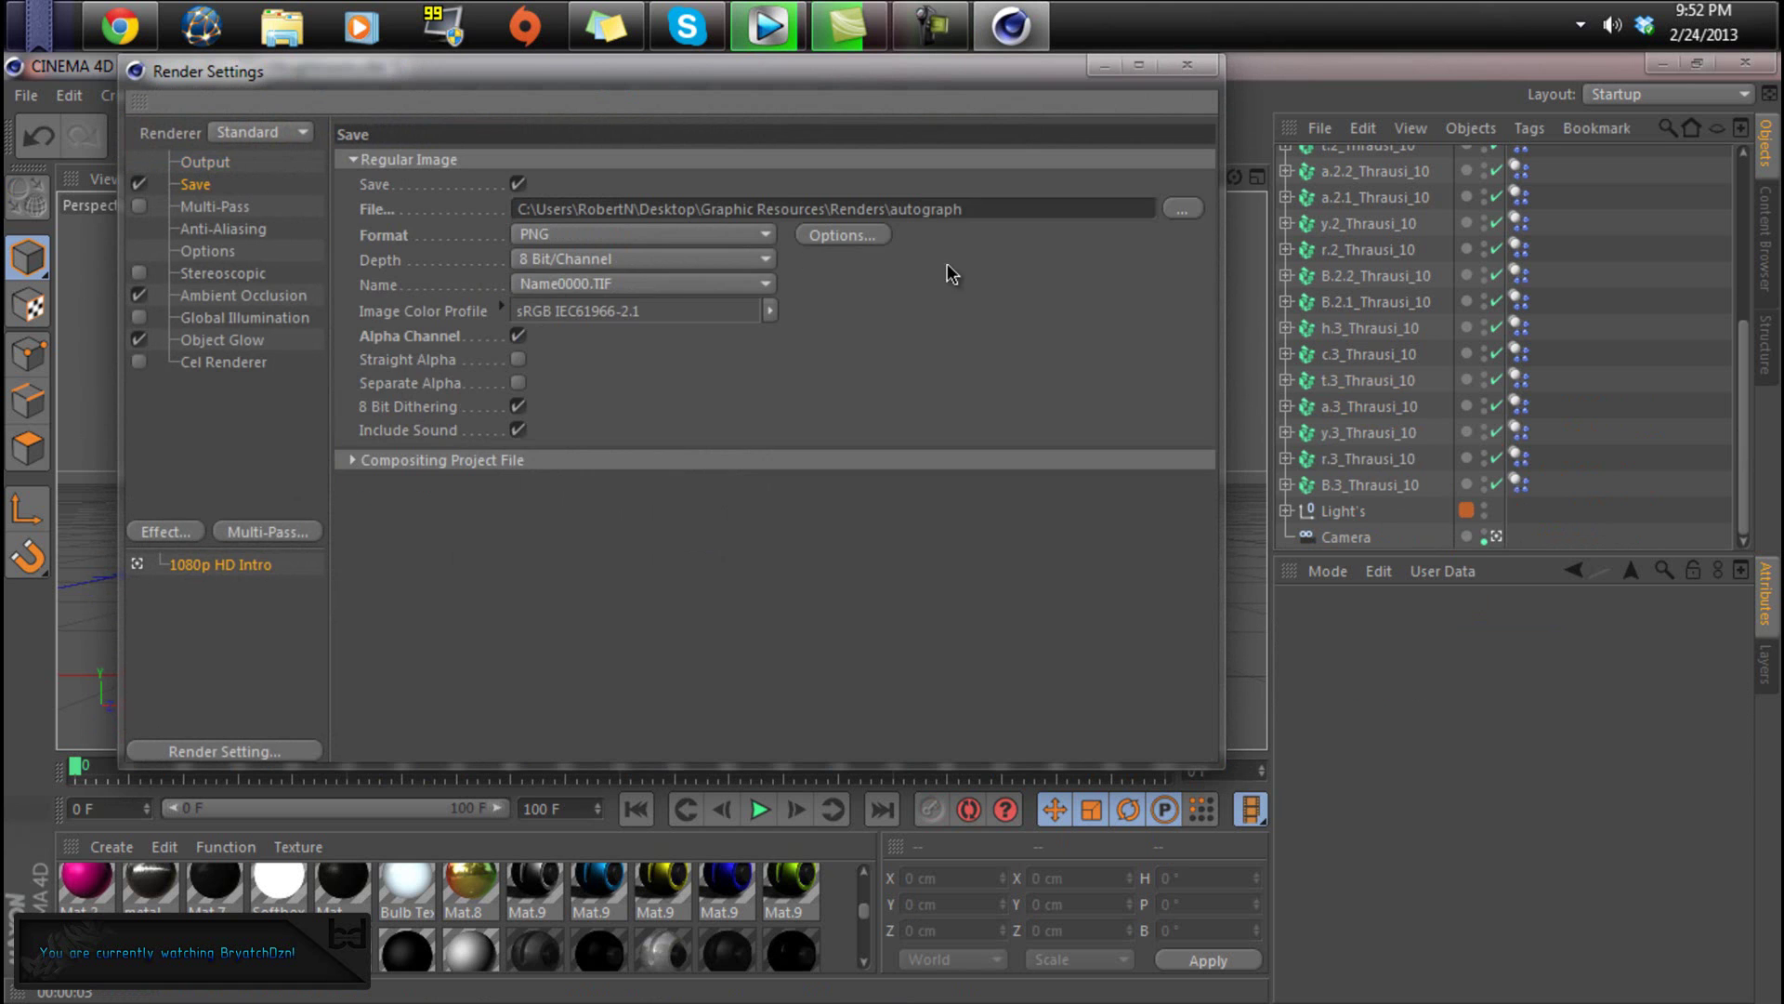
pyautogui.click(1194, 209)
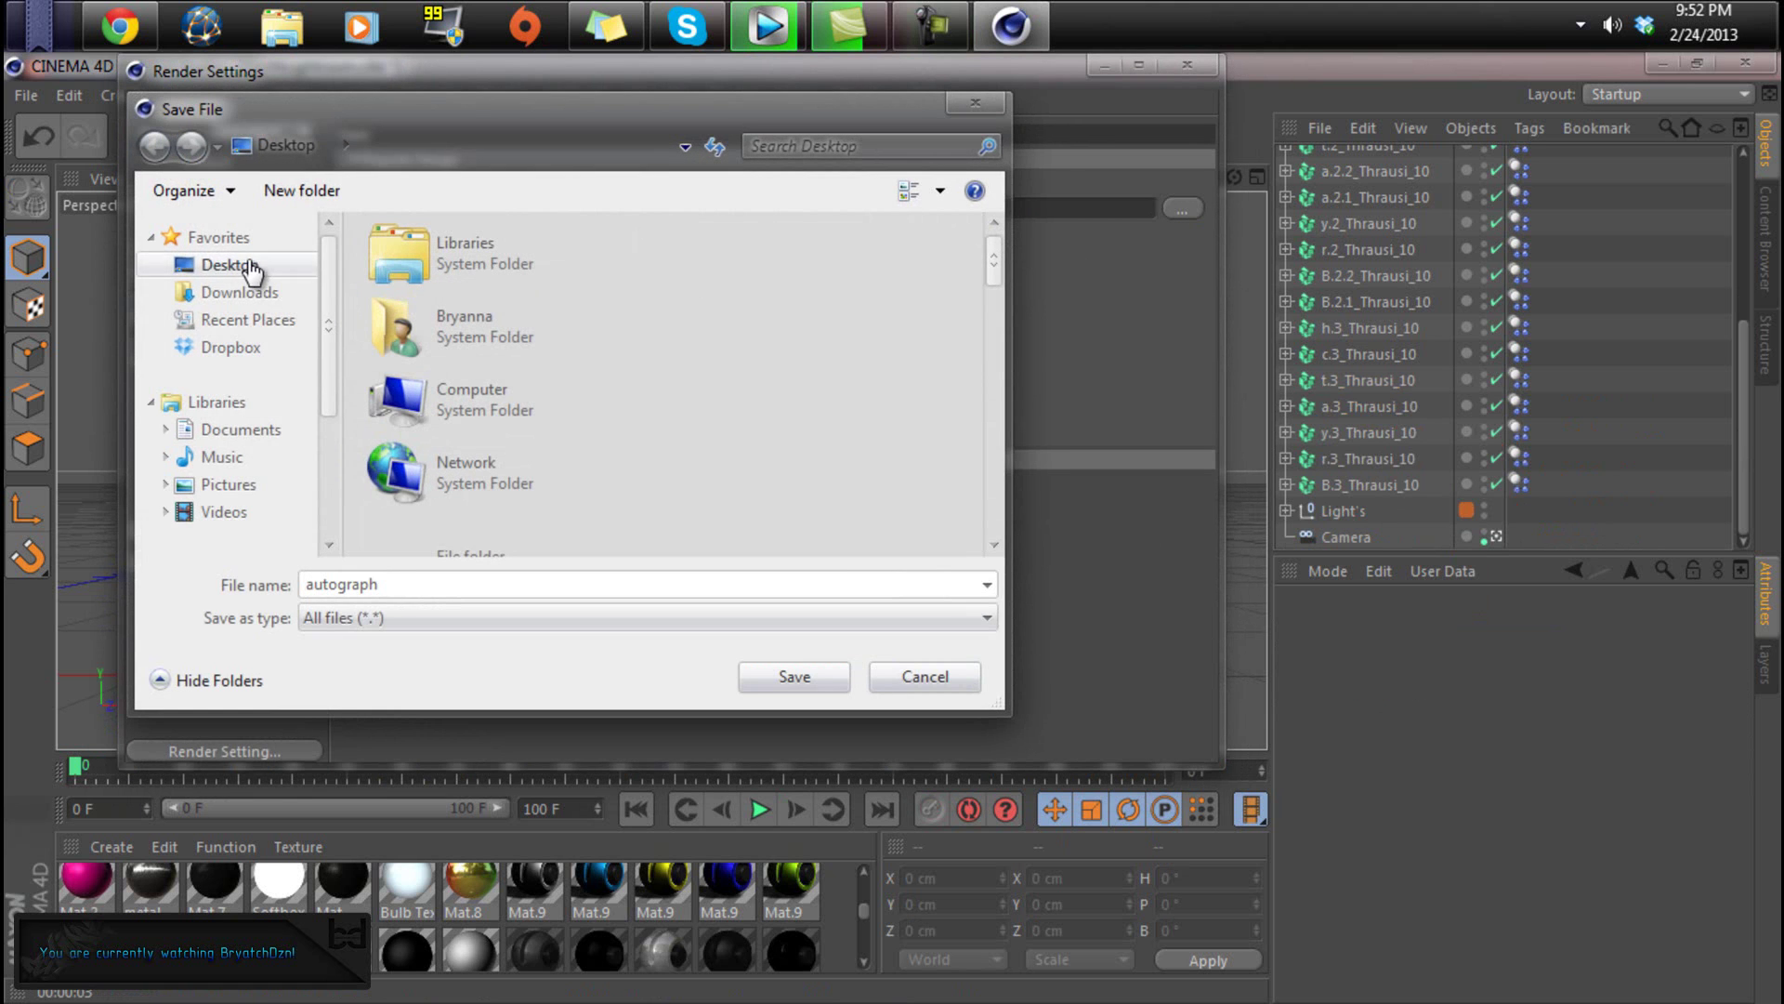
pyautogui.click(930, 678)
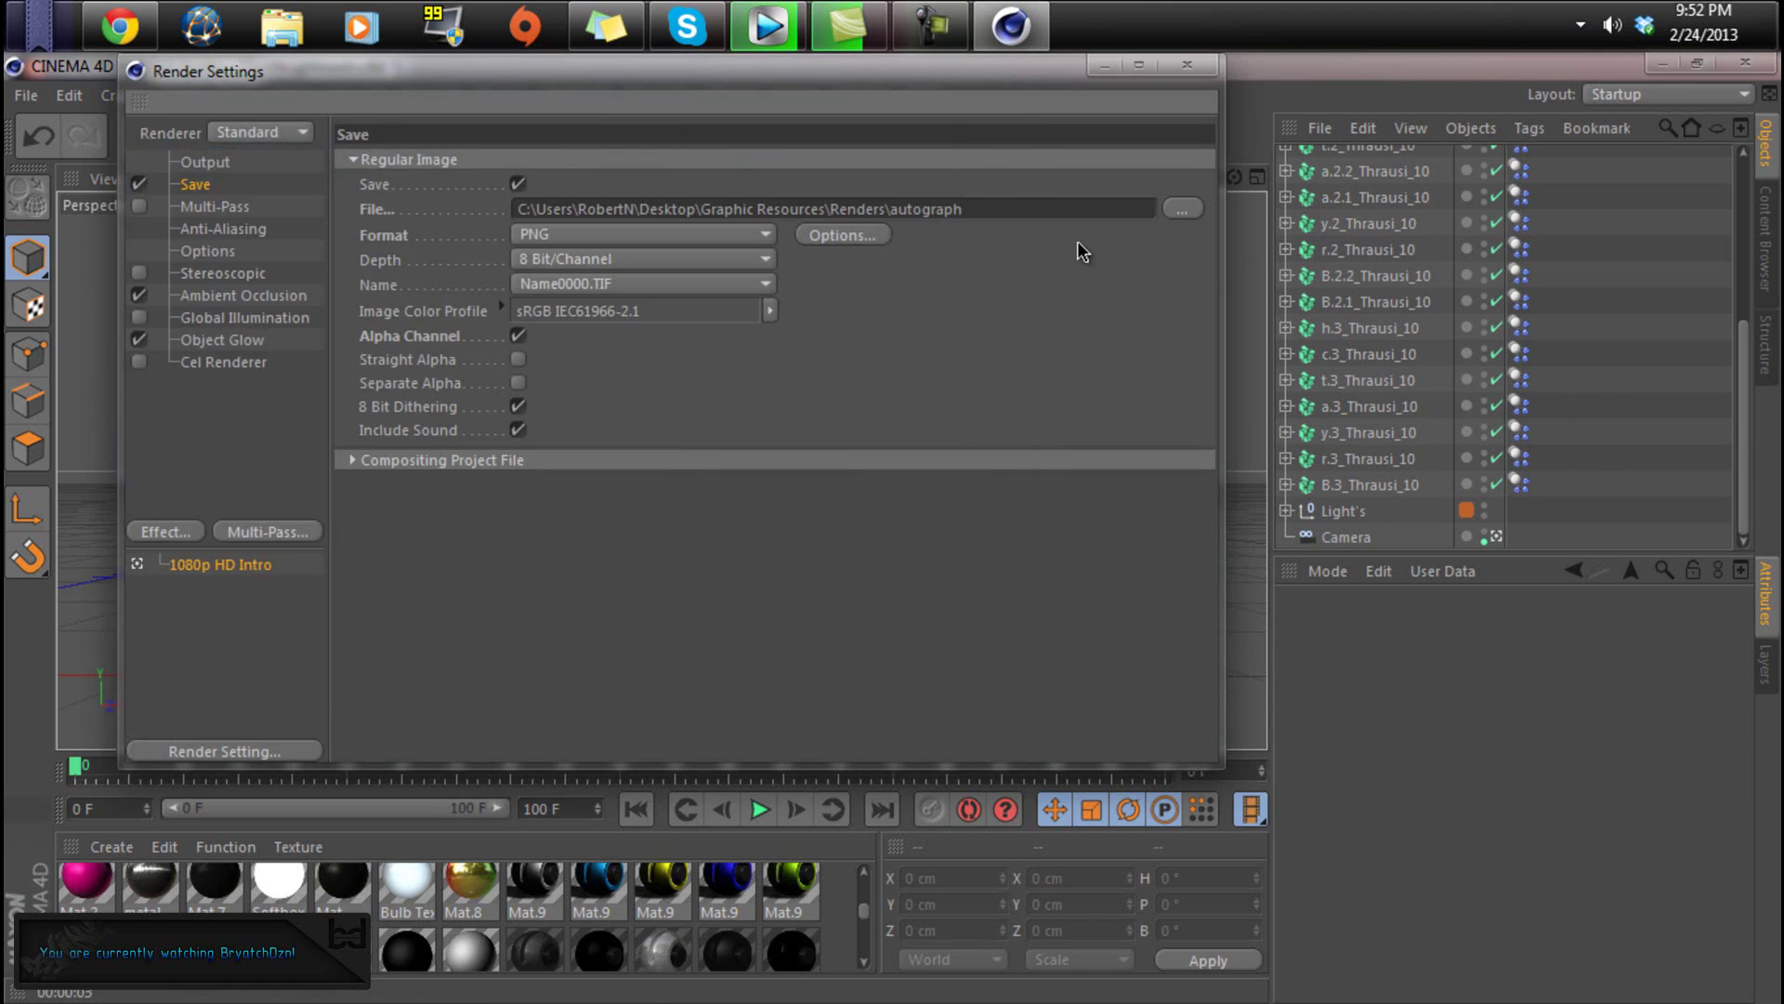
pyautogui.click(1187, 65)
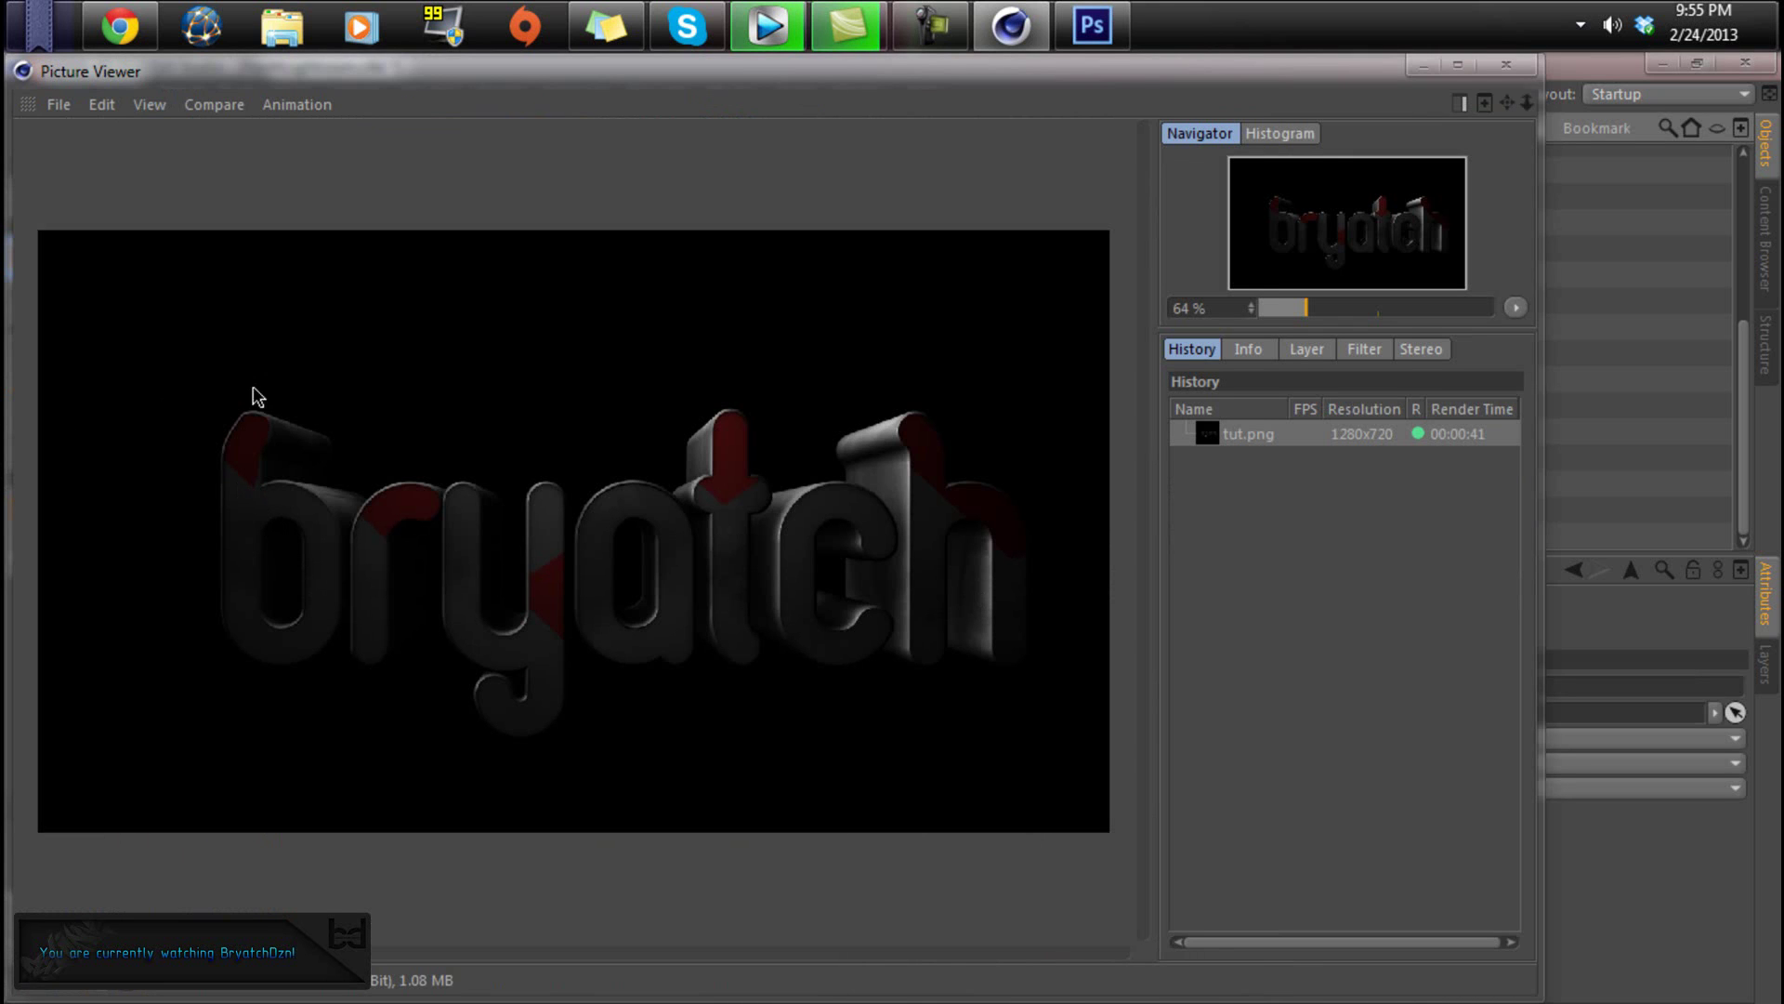
# - Switch to Photoshop and open the rendered PNG image tut from the desktop
pyautogui.click(1078, 42)
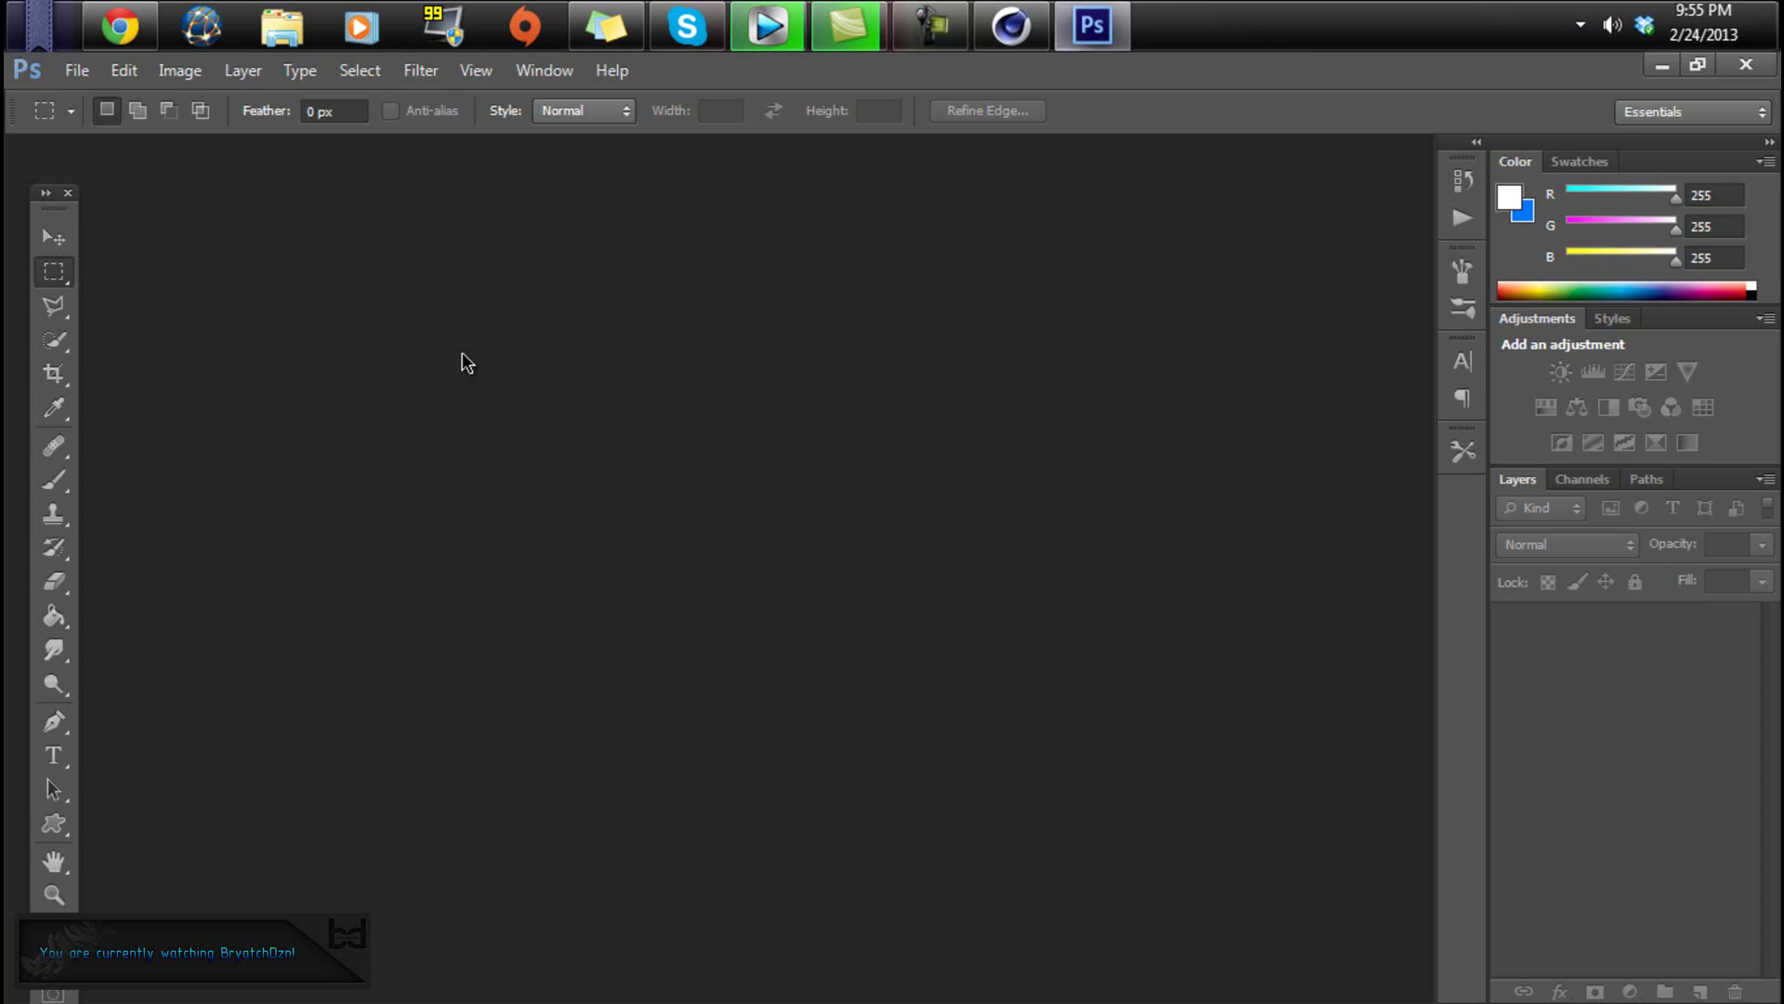
pyautogui.click(77, 70)
pyautogui.click(77, 123)
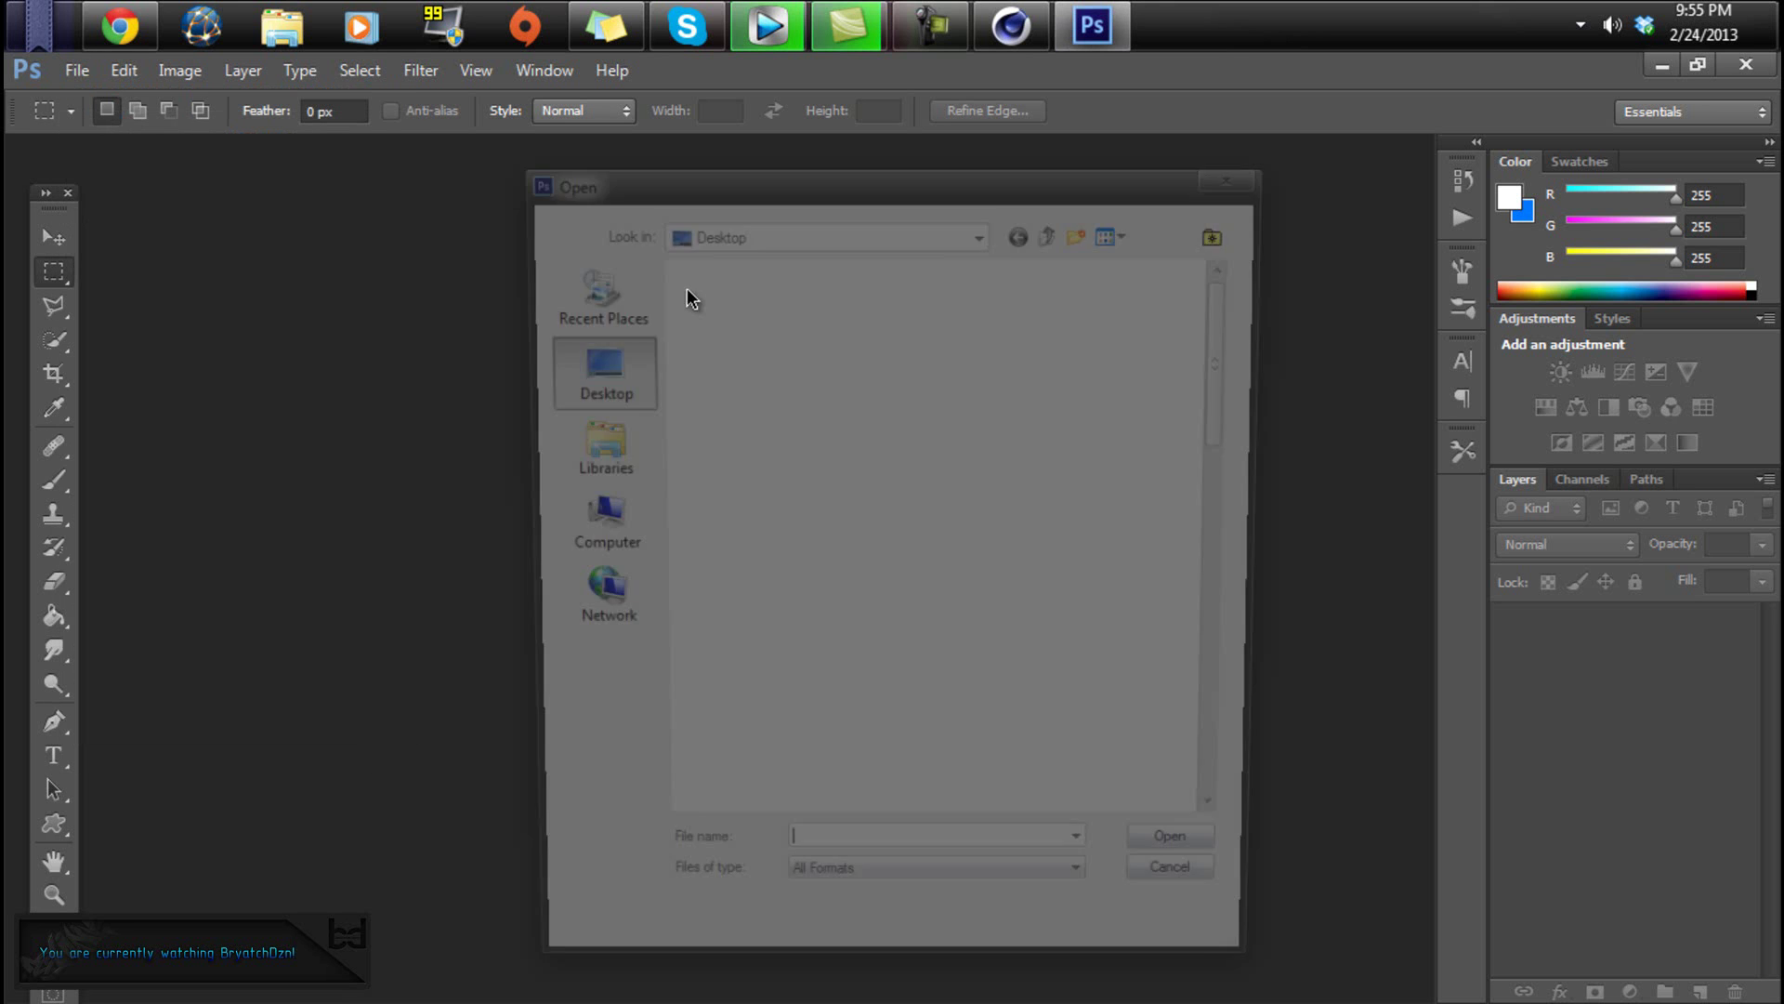
pyautogui.scroll(-10, 889, 359)
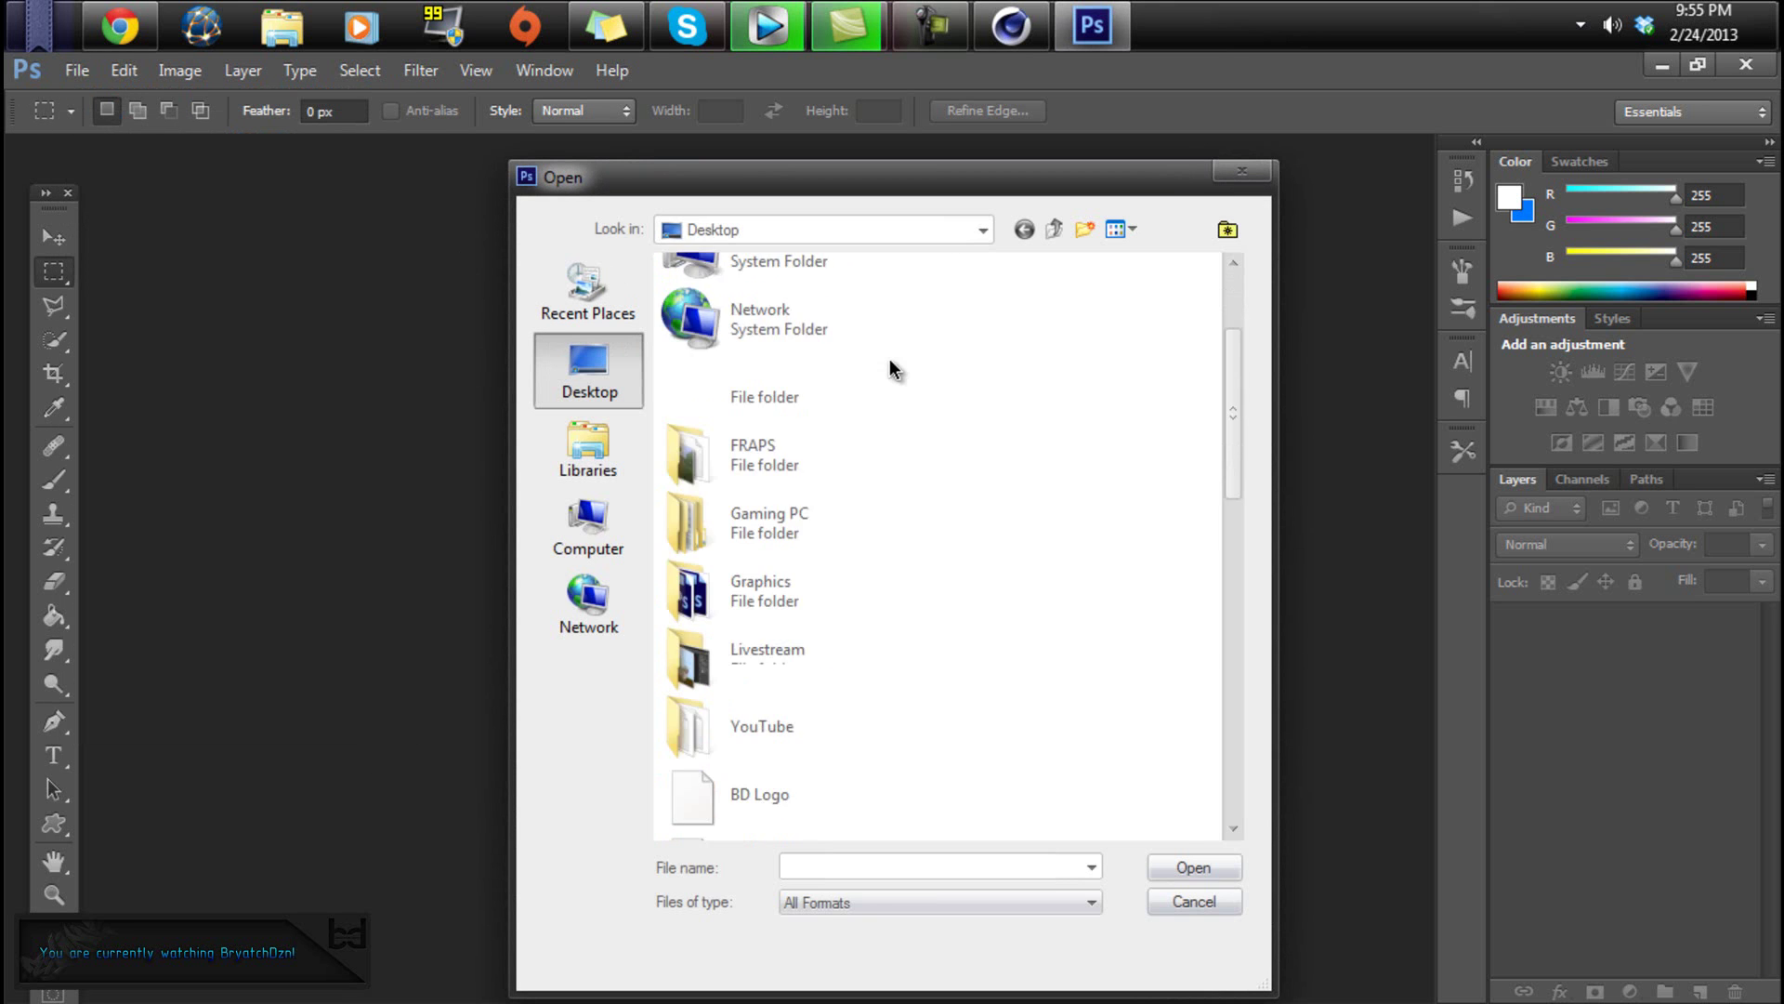
pyautogui.click(808, 603)
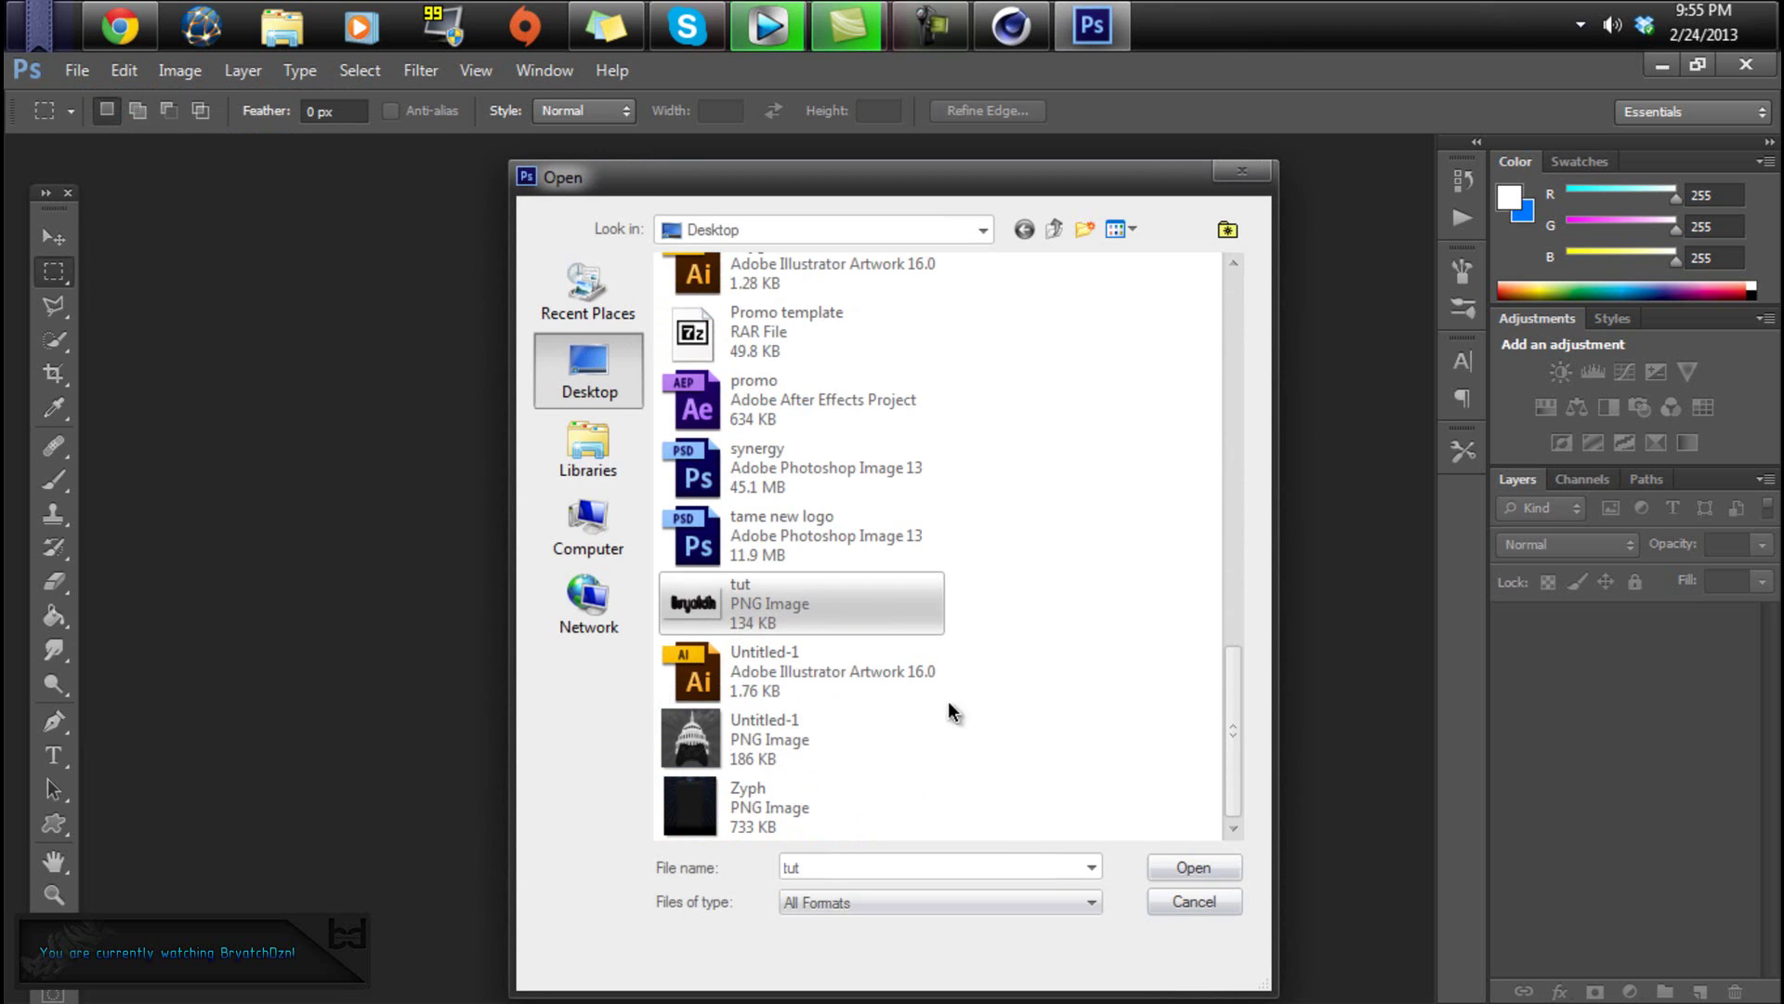
pyautogui.click(1199, 866)
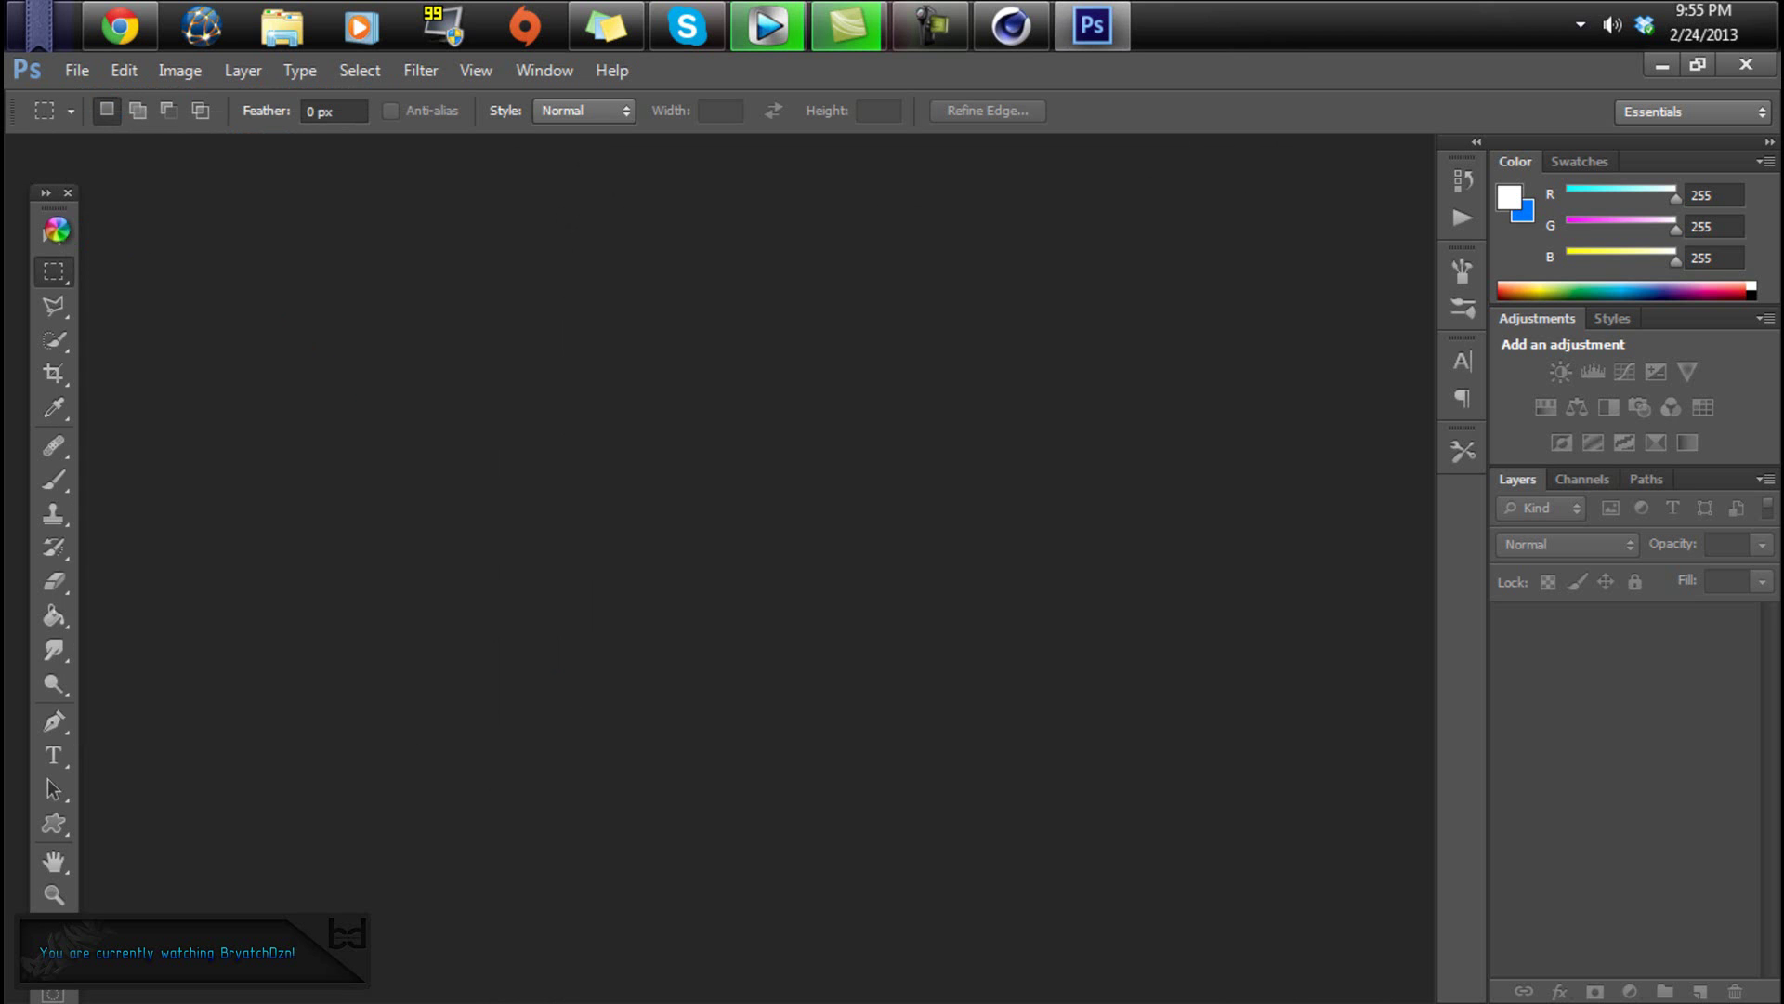
# - Shift the text layer slightly, align it to the canvas center horizontally and vertically, and clear the selection
pyautogui.click(65, 238)
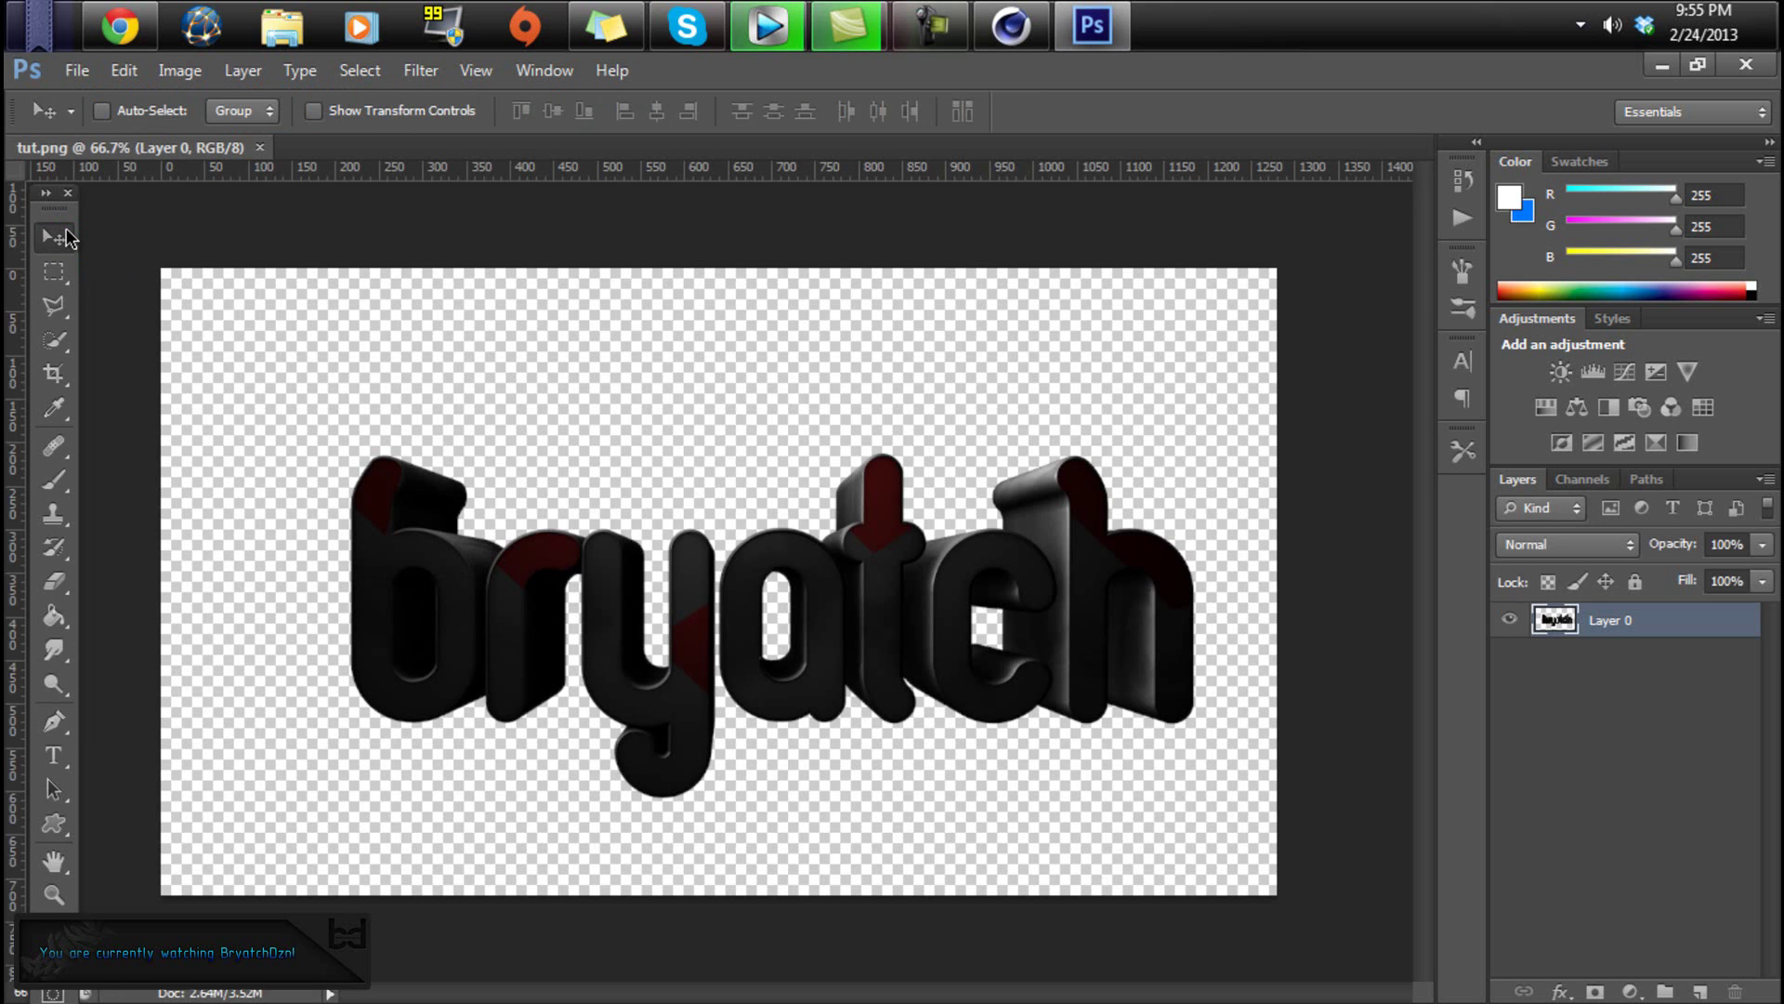
pyautogui.moveTo(939, 613); pyautogui.dragTo(906, 602)
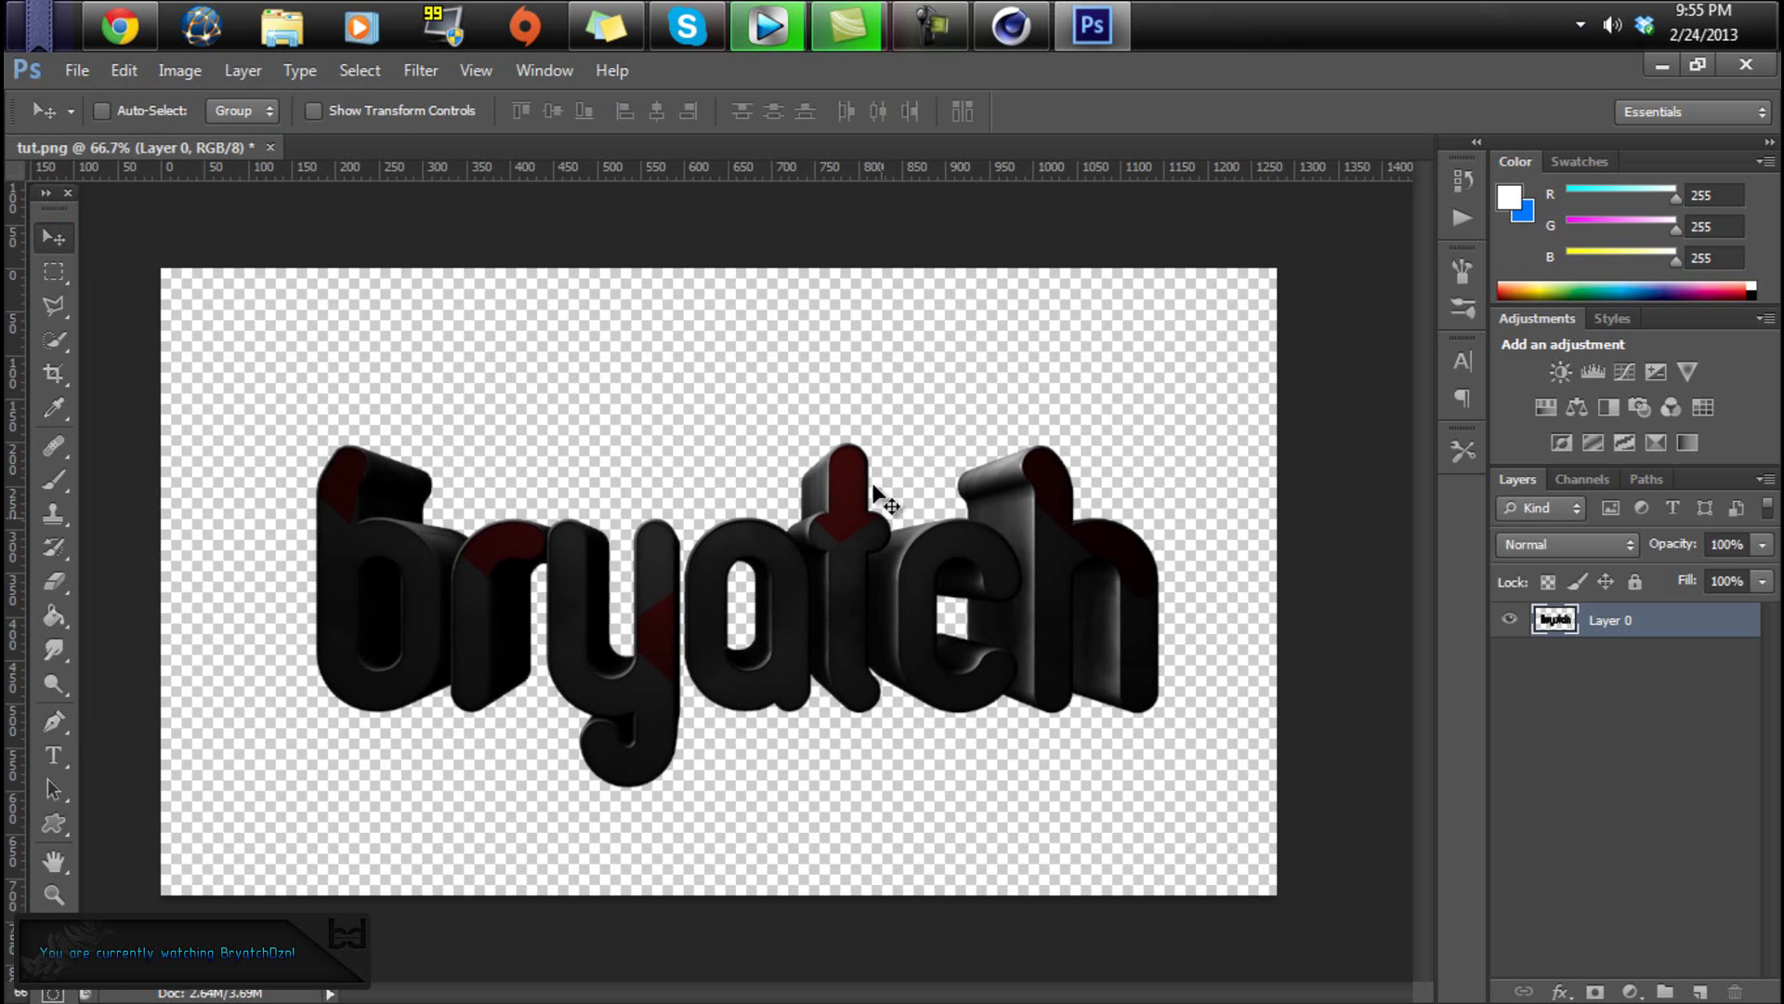
pyautogui.hotkey('ctrl', 'a')
pyautogui.click(656, 111)
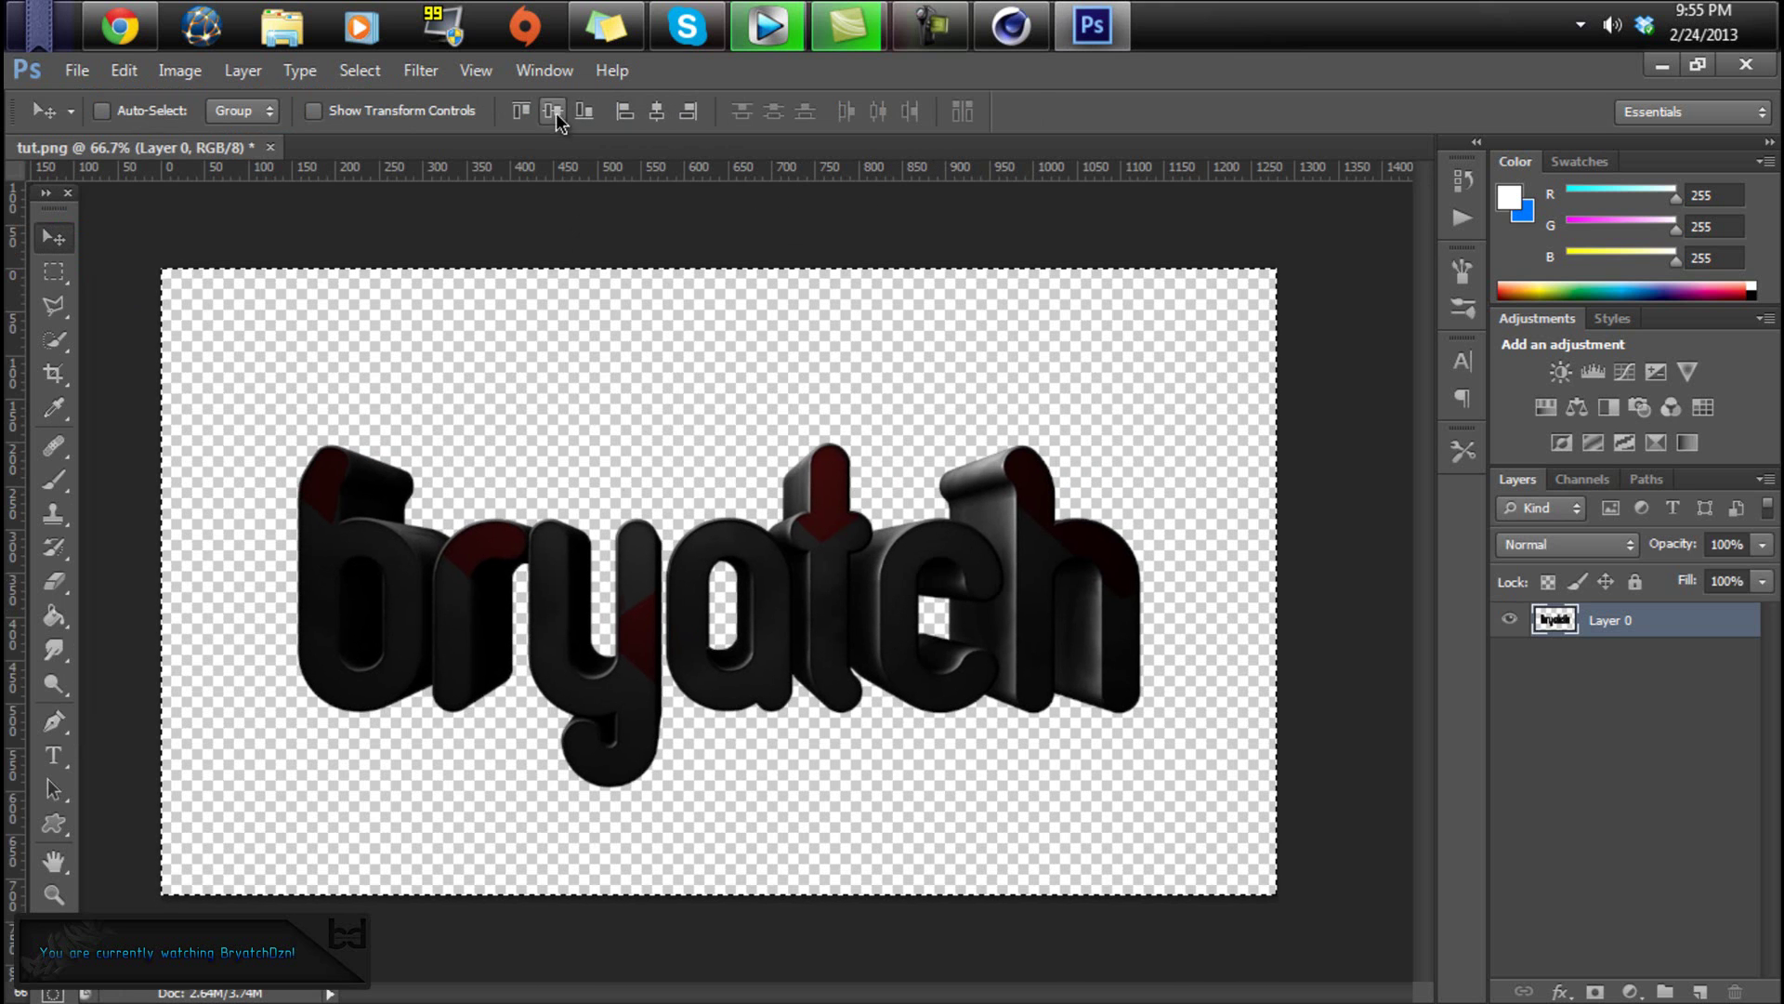
pyautogui.click(554, 112)
pyautogui.click(49, 273)
pyautogui.click(140, 254)
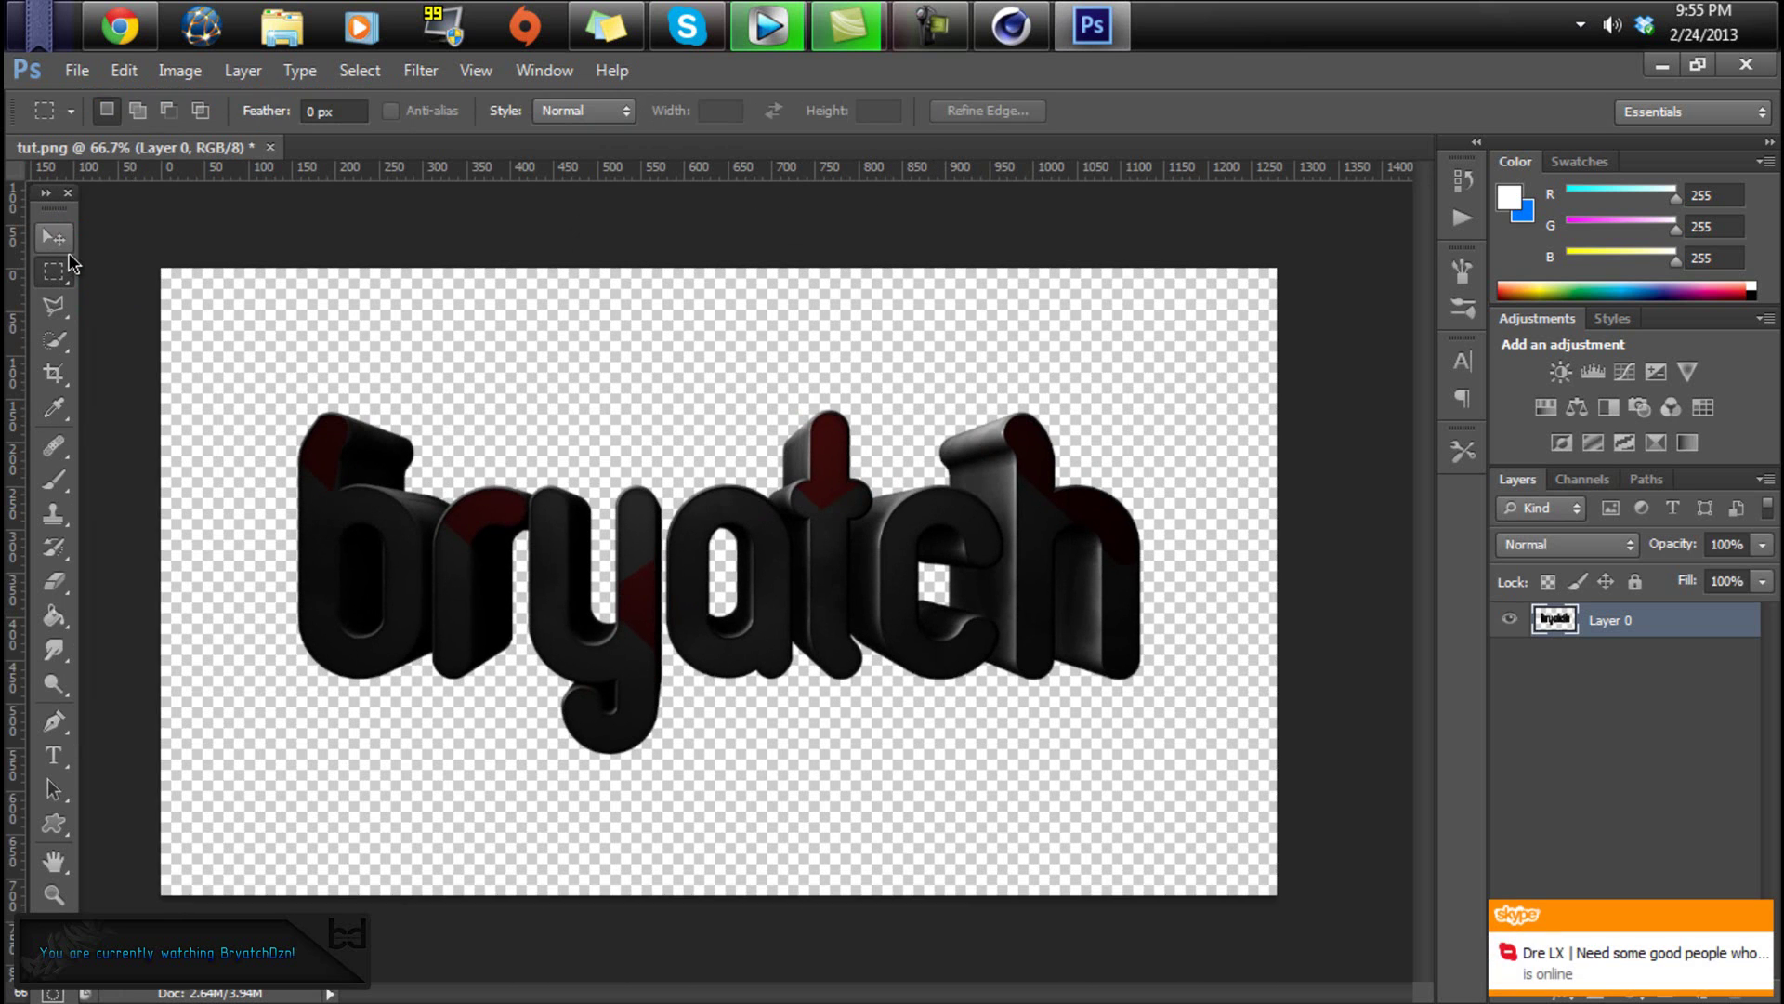
# - Undo the deselection and both alignments of the text layer, and clear the canvas selection
pyautogui.hotkey('ctrl', 'alt', 'z')
pyautogui.hotkey('ctrl', 'alt', 'z')
pyautogui.hotkey('ctrl', 'alt', 'z')
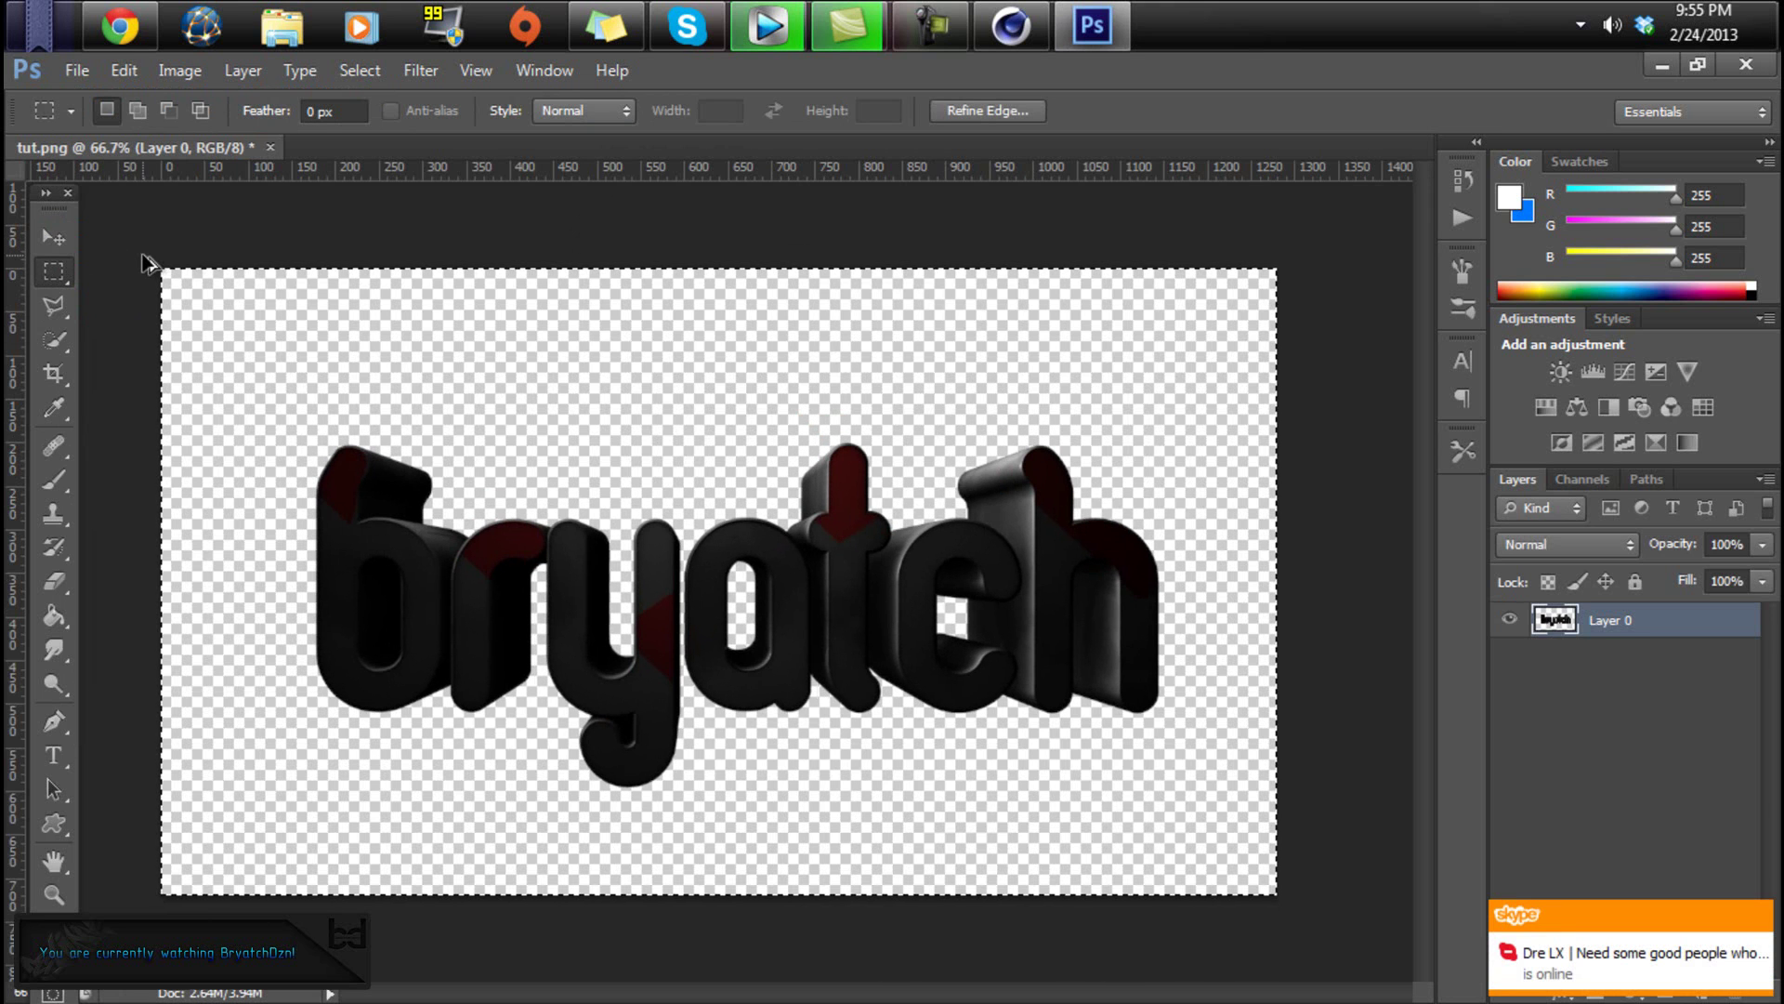
pyautogui.click(167, 255)
pyautogui.click(63, 243)
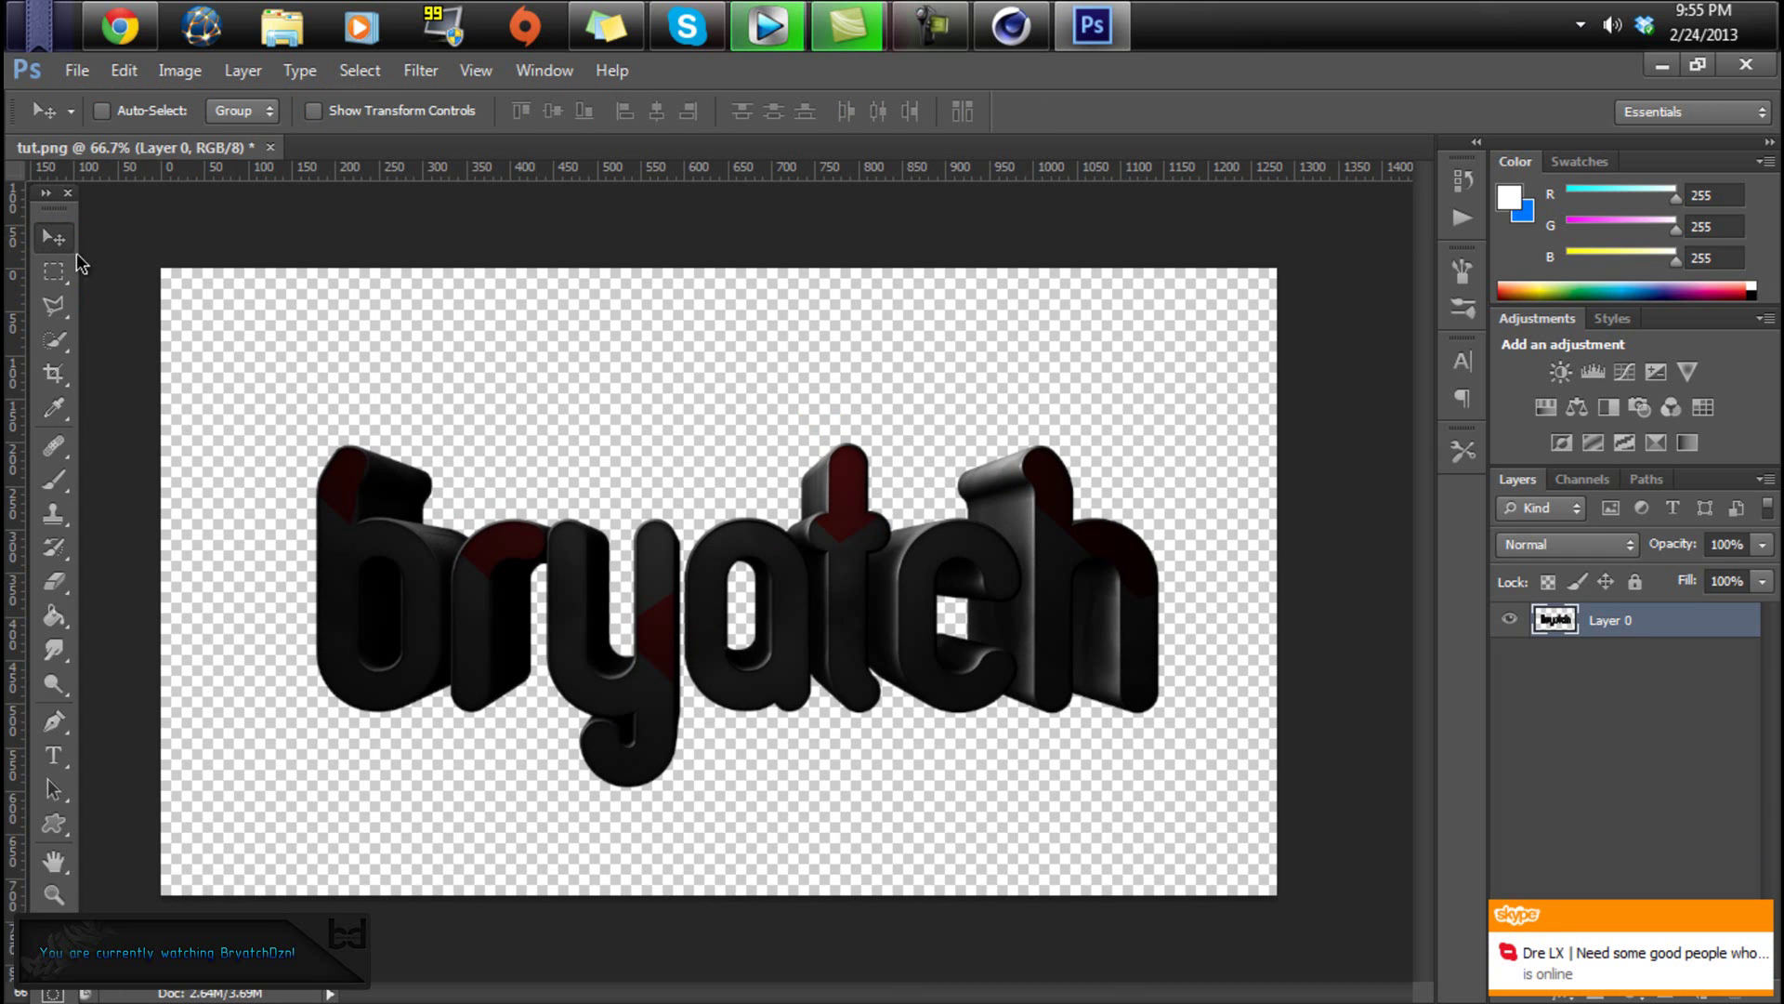
# - Select the whole canvas, center the text layer on it horizontally and vertically, and deselect
pyautogui.hotkey('ctrl', 'a')
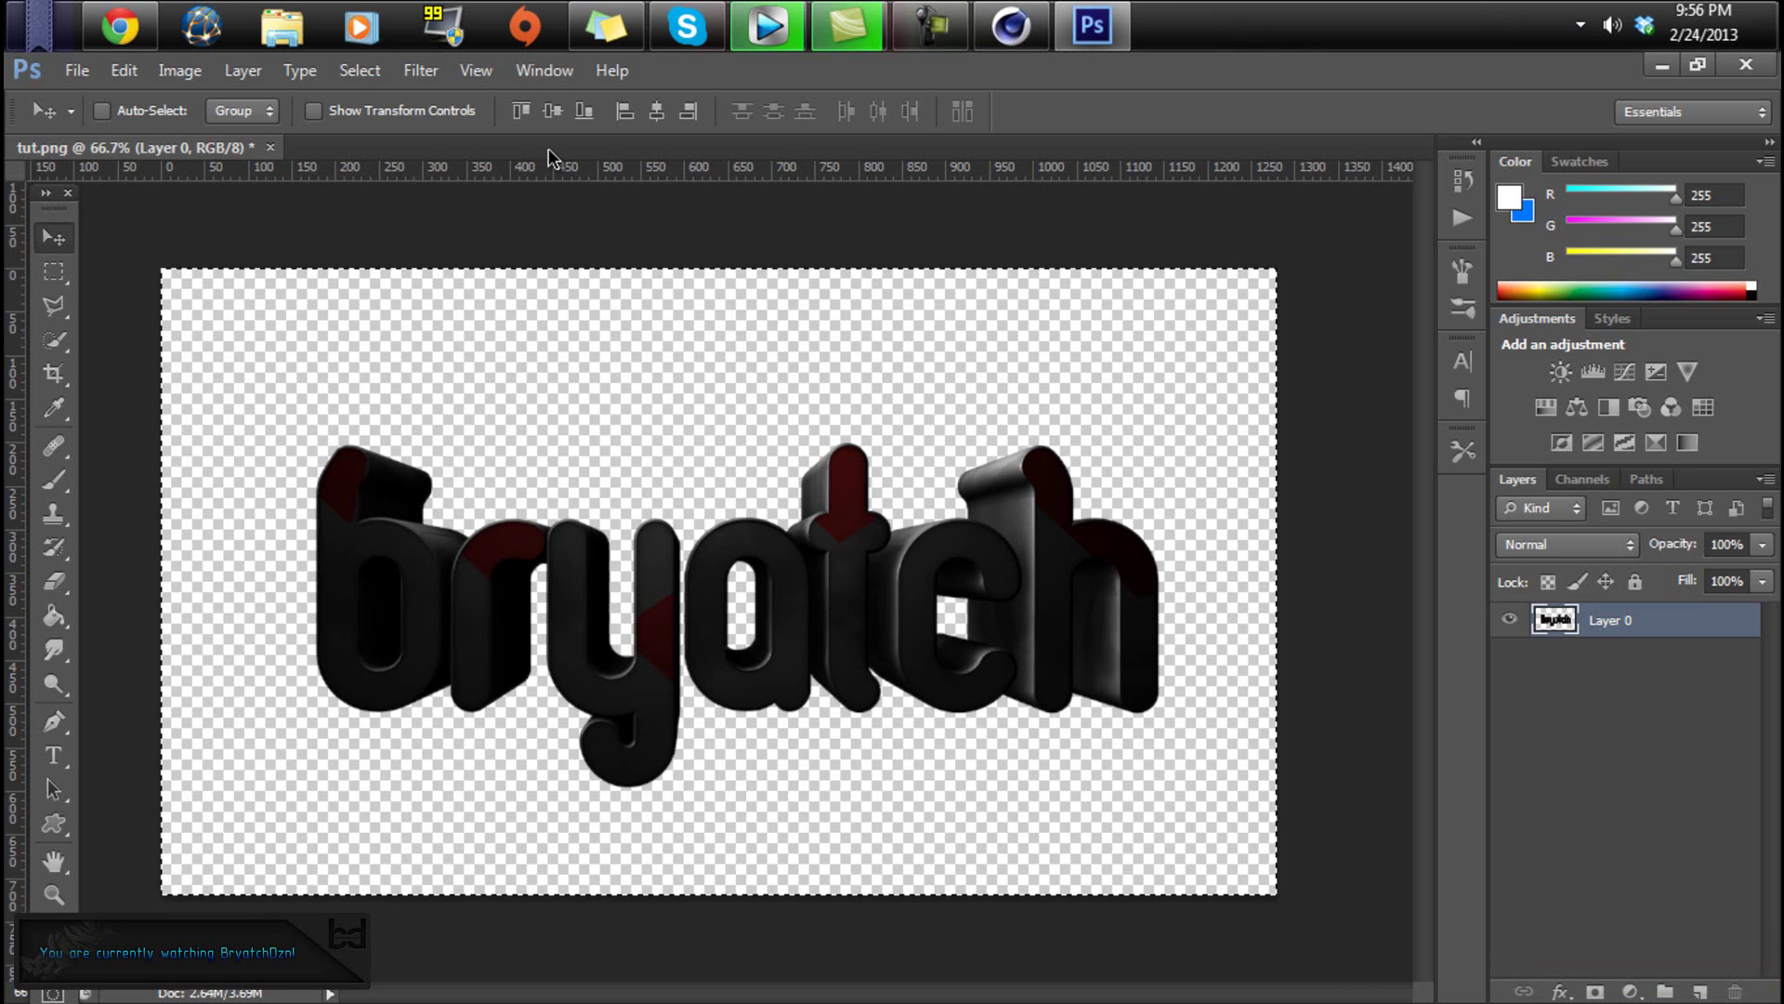
pyautogui.click(655, 123)
pyautogui.click(655, 113)
pyautogui.click(553, 113)
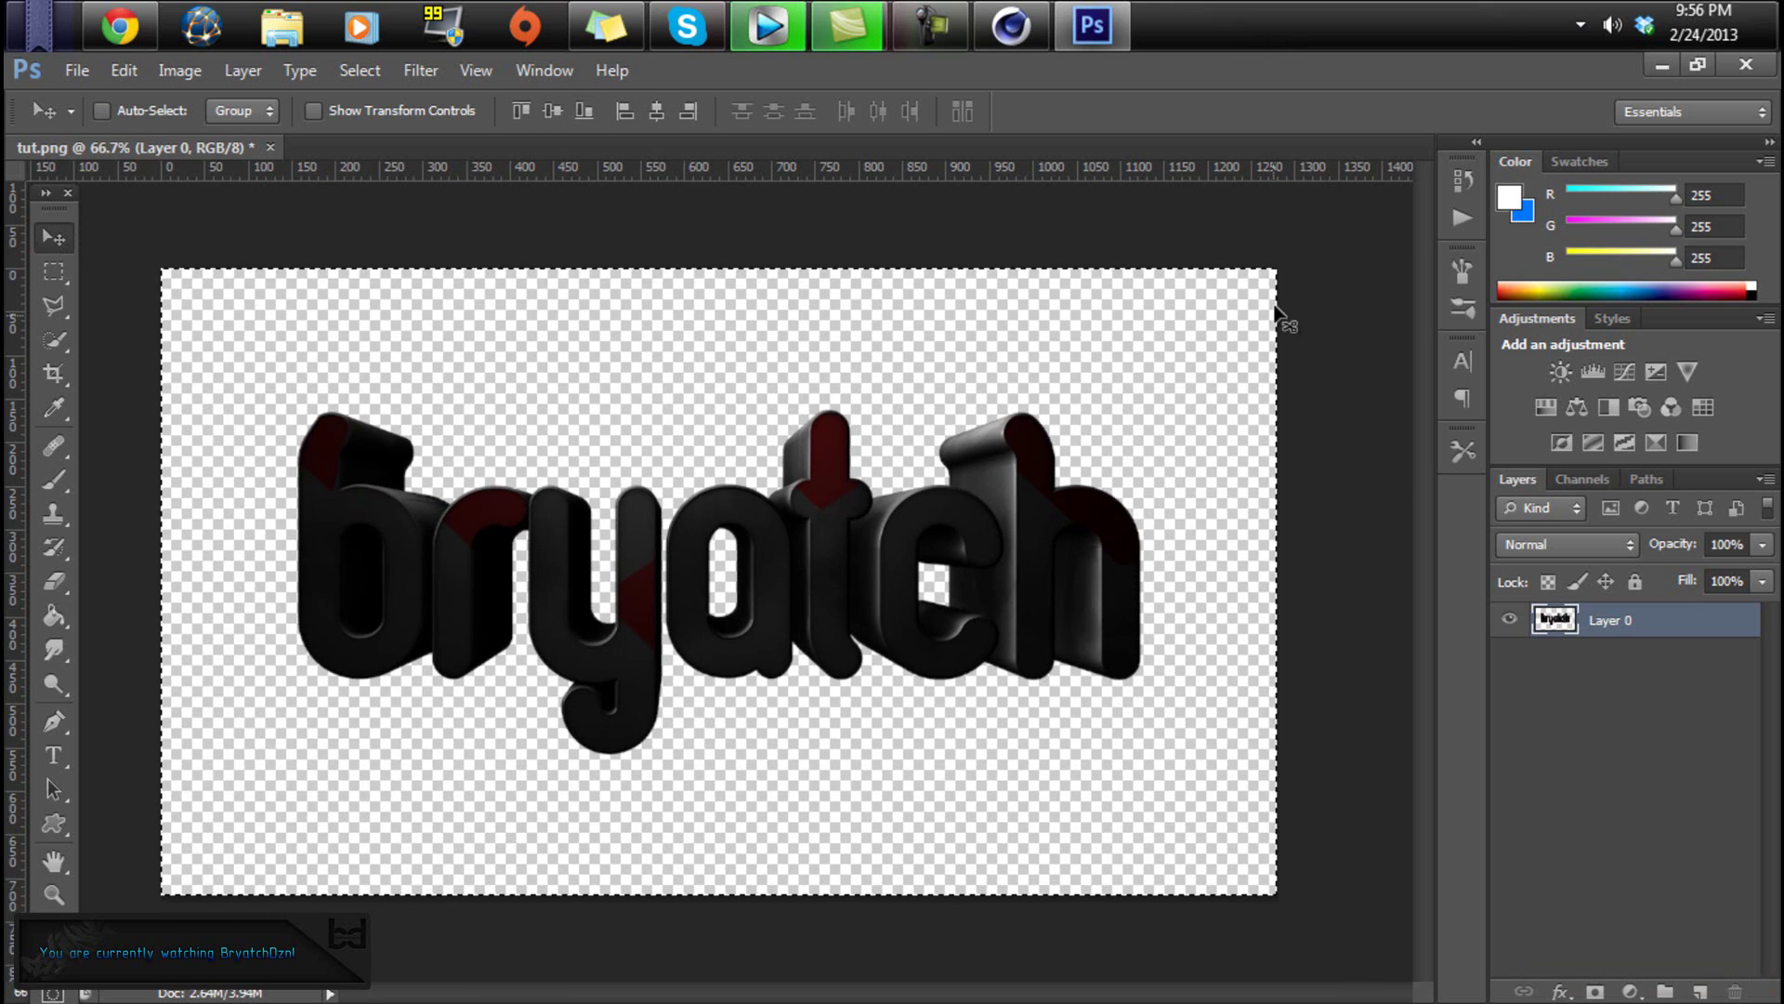
pyautogui.click(54, 274)
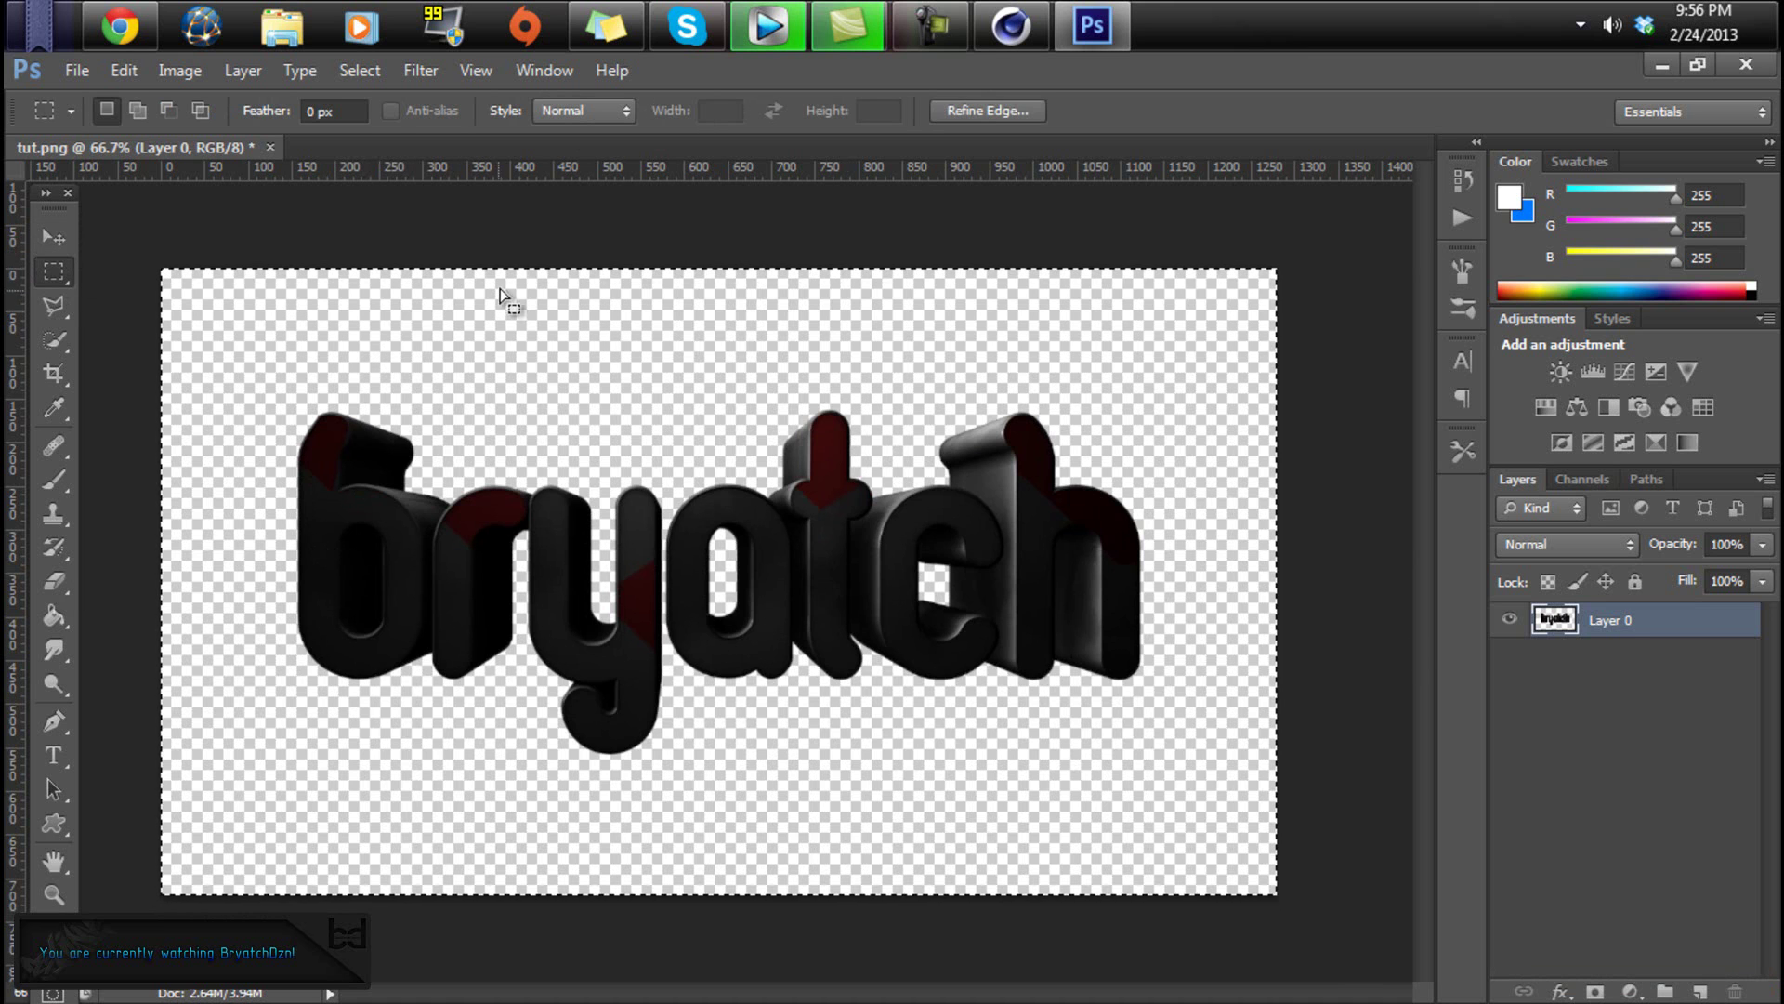
pyautogui.click(54, 238)
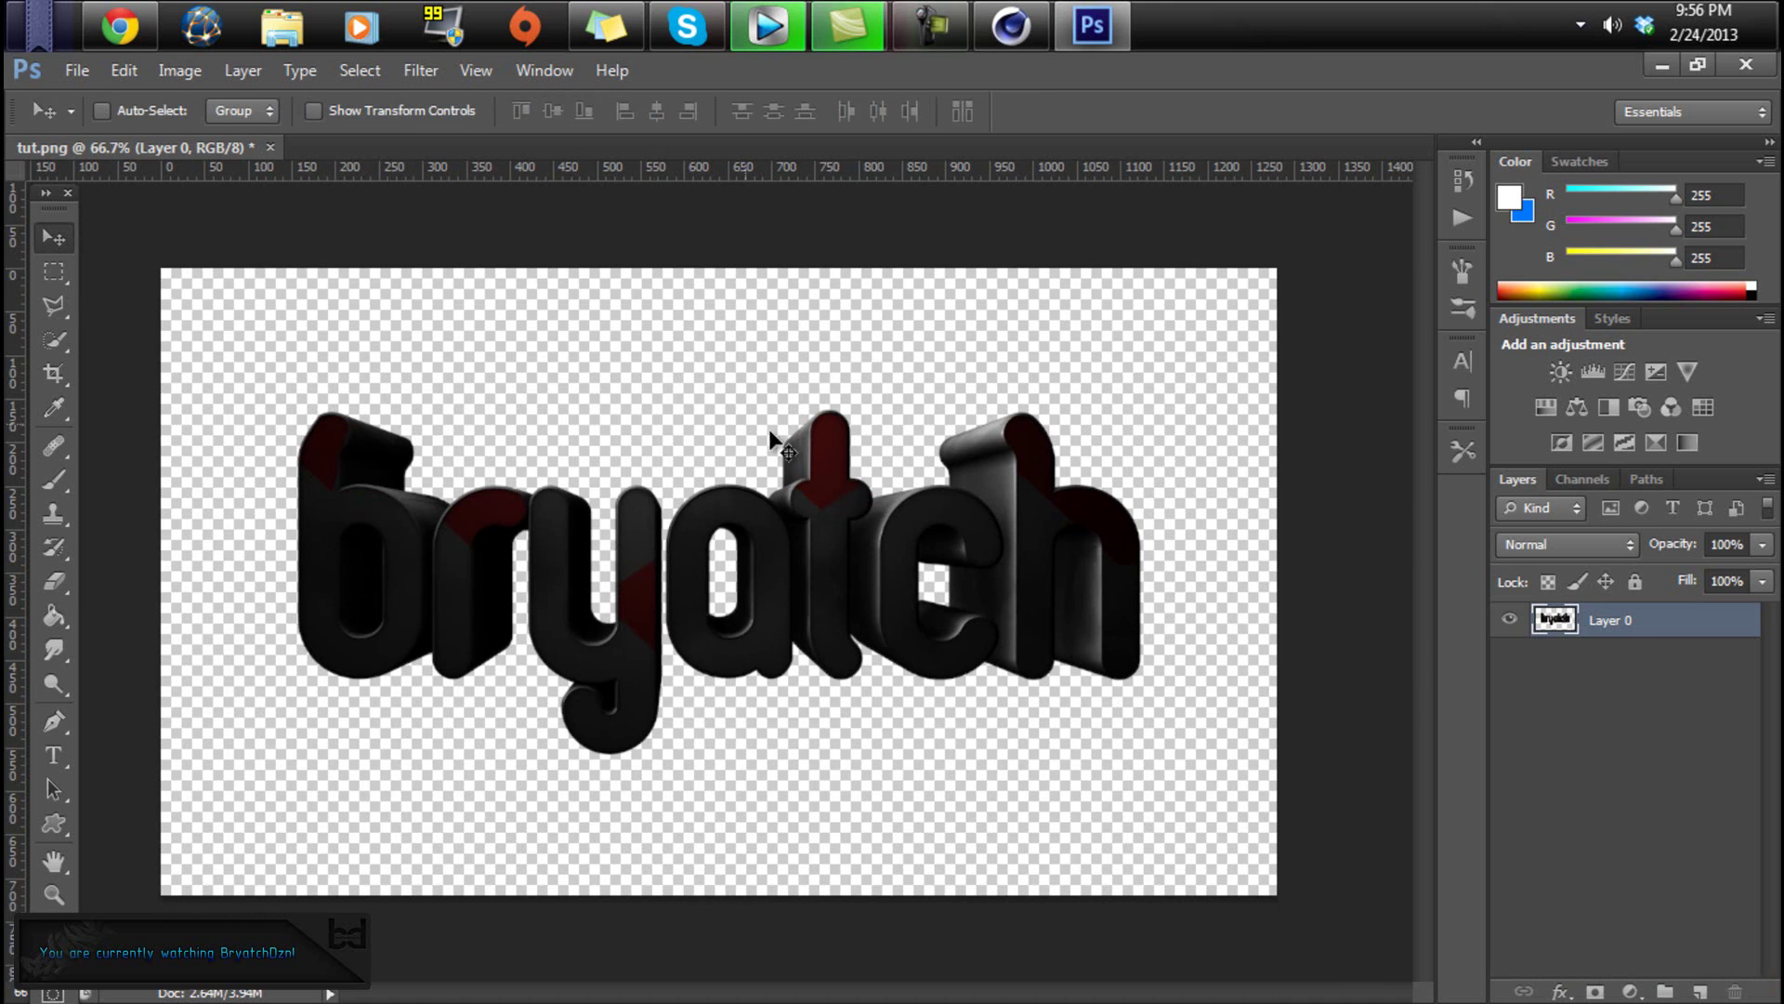
# - Add a new layer and place it beneath Layer 0 as the background
pyautogui.click(1702, 992)
pyautogui.moveTo(1626, 621); pyautogui.dragTo(1621, 716)
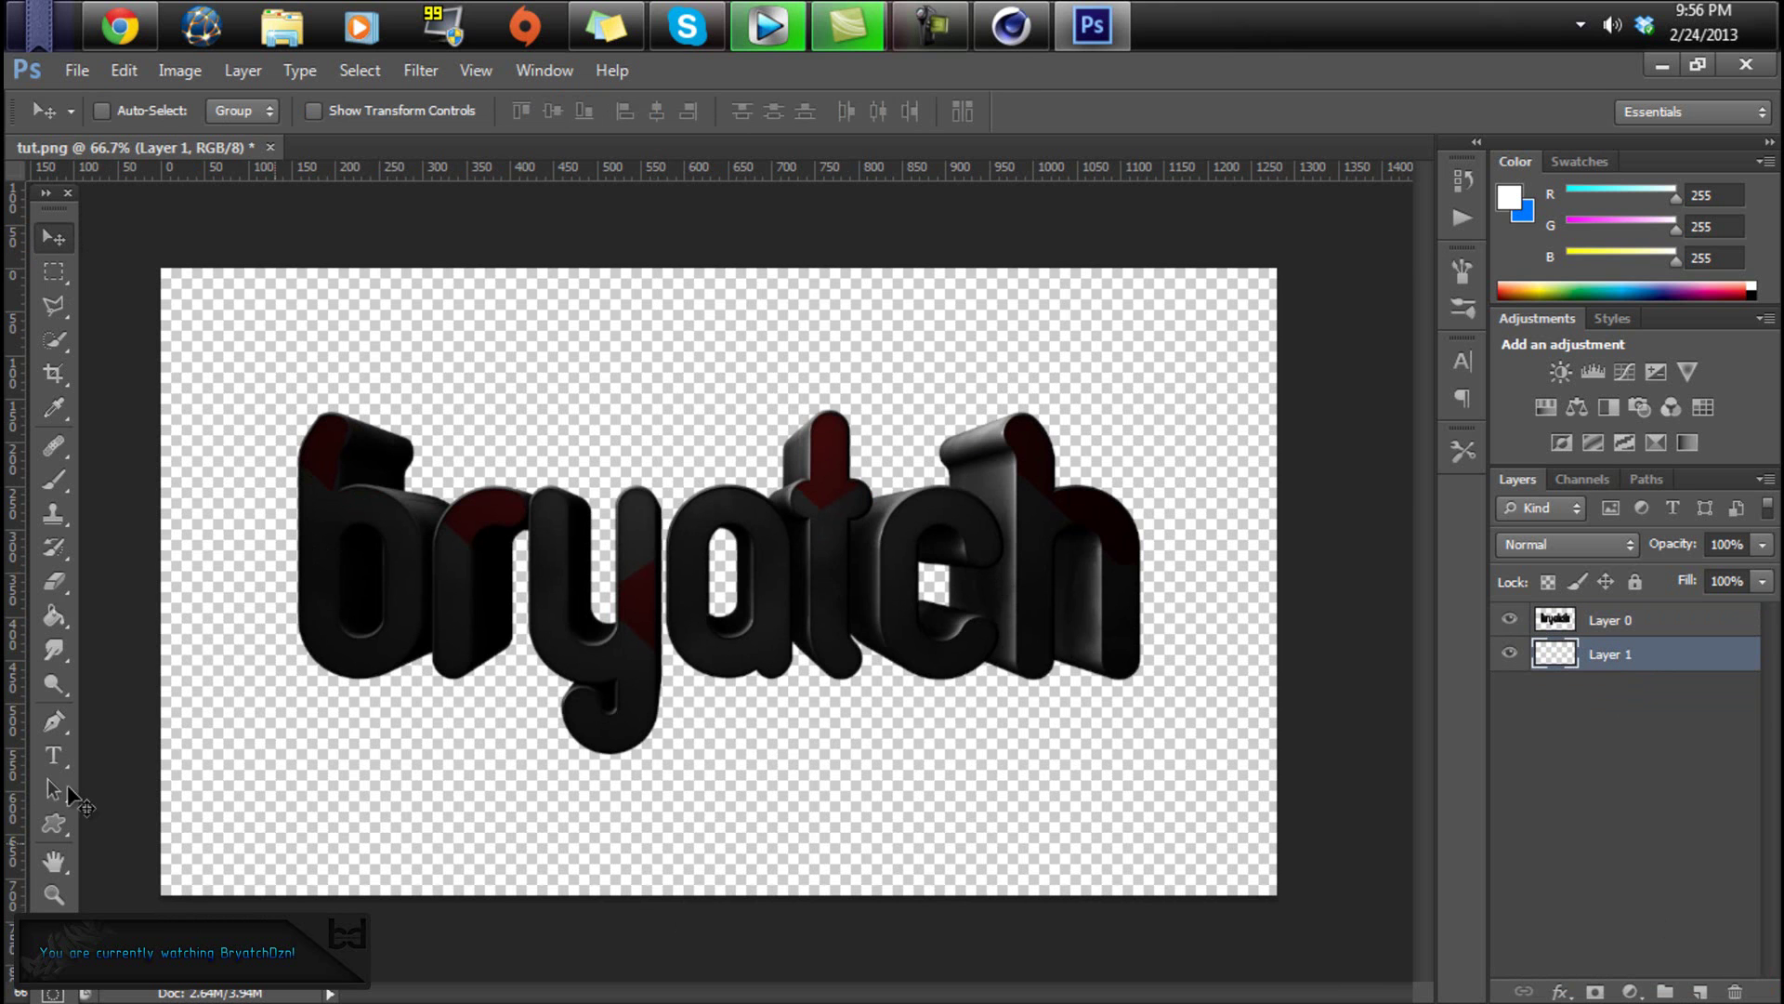
pyautogui.click(55, 613)
pyautogui.click(49, 934)
pyautogui.moveTo(989, 803); pyautogui.dragTo(749, 852)
pyautogui.click(1398, 623)
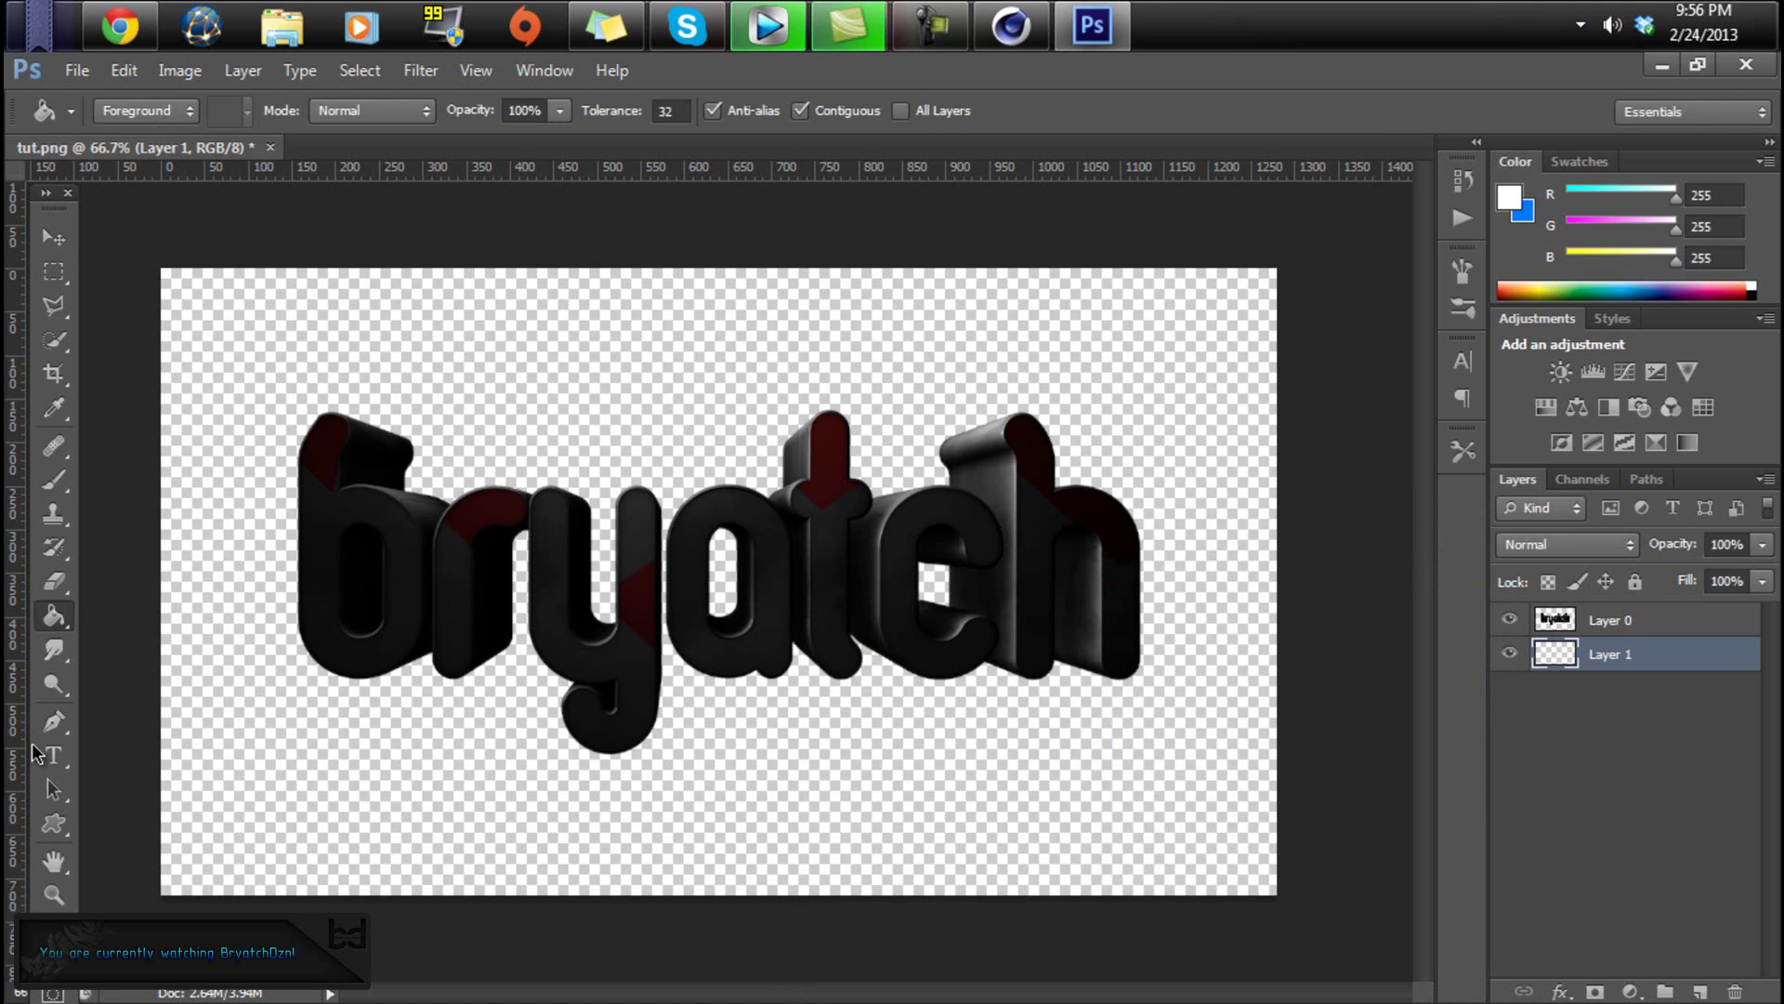
# - Set up the Gradient tool with the Black 1 - 3D preset
pyautogui.rightClick(54, 616)
pyautogui.click(198, 616)
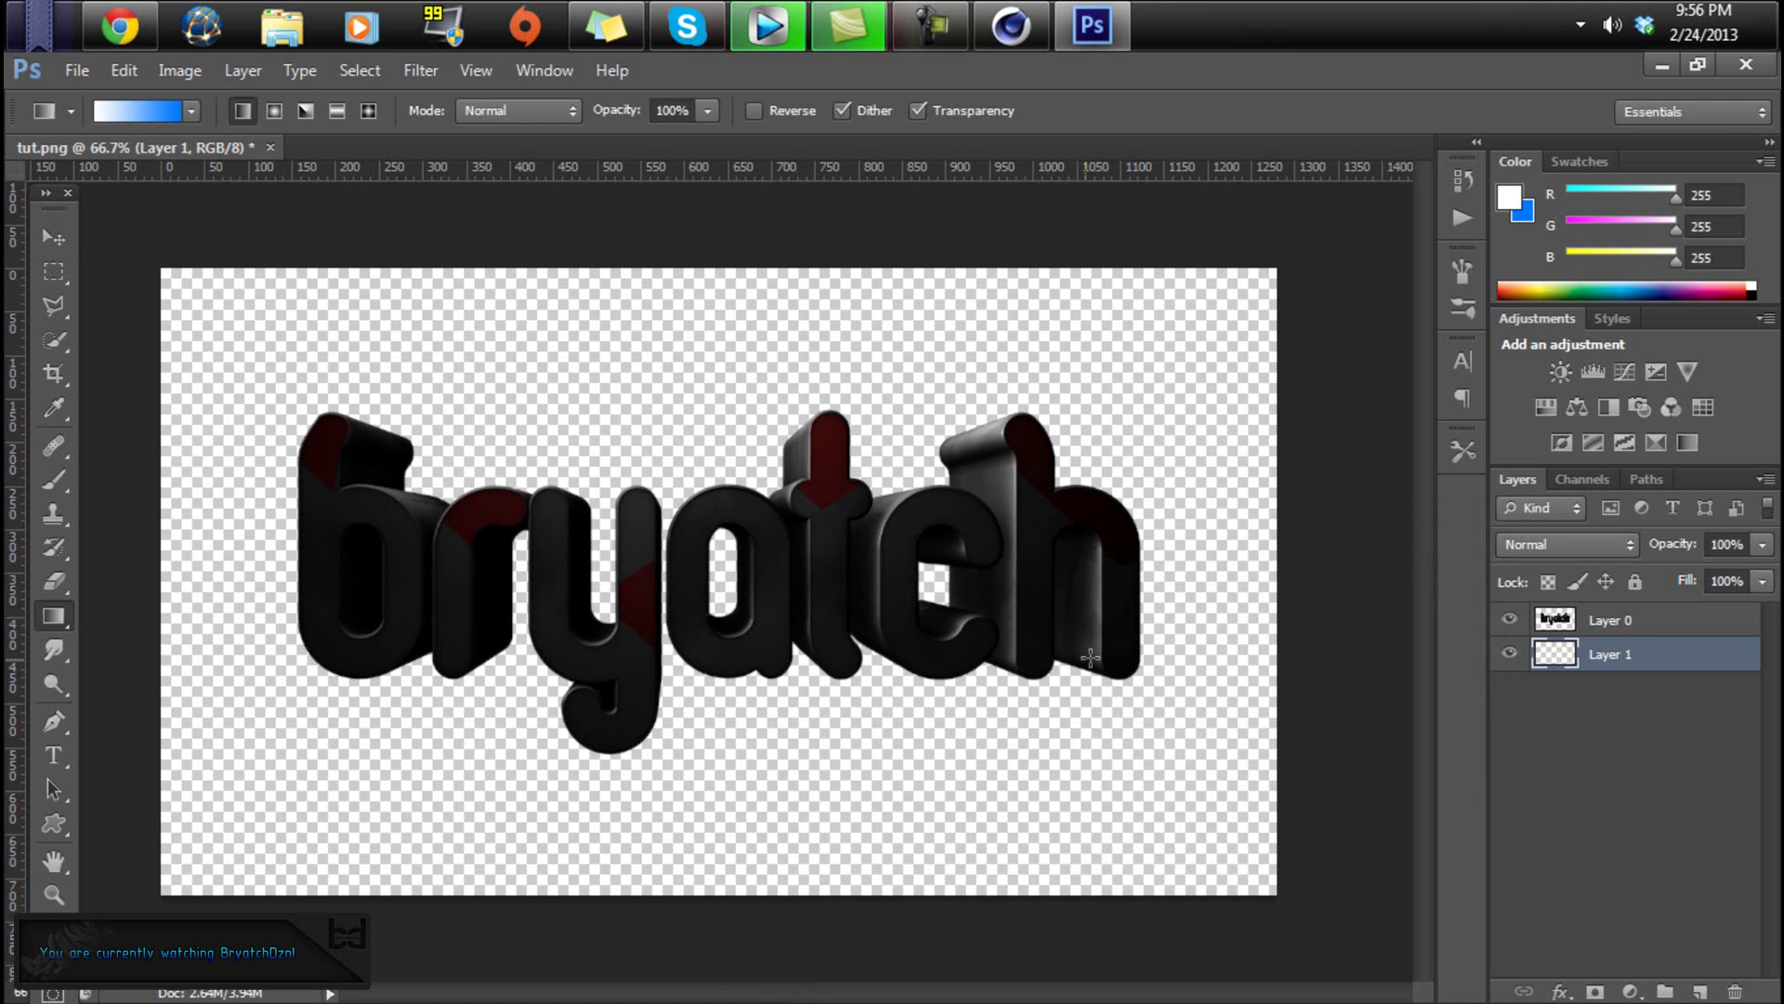
pyautogui.click(141, 111)
pyautogui.scroll(-2, 1297, 390)
pyautogui.scroll(-3, 1295, 355)
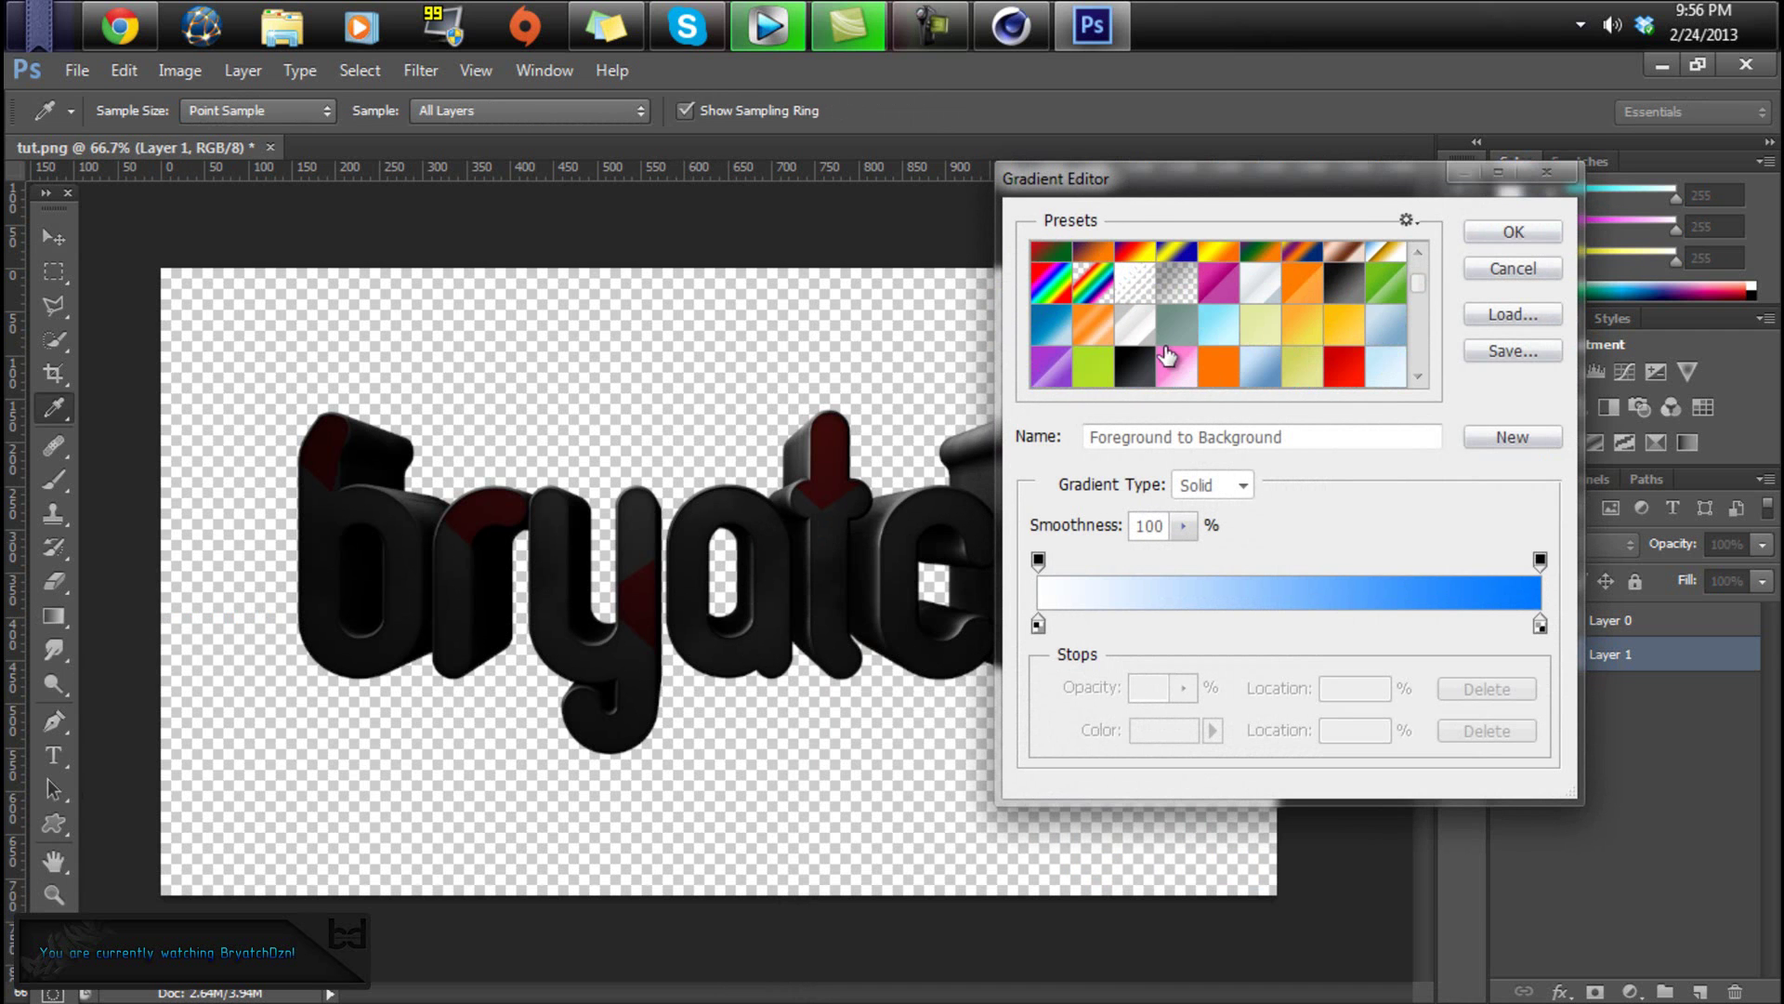
pyautogui.click(1356, 294)
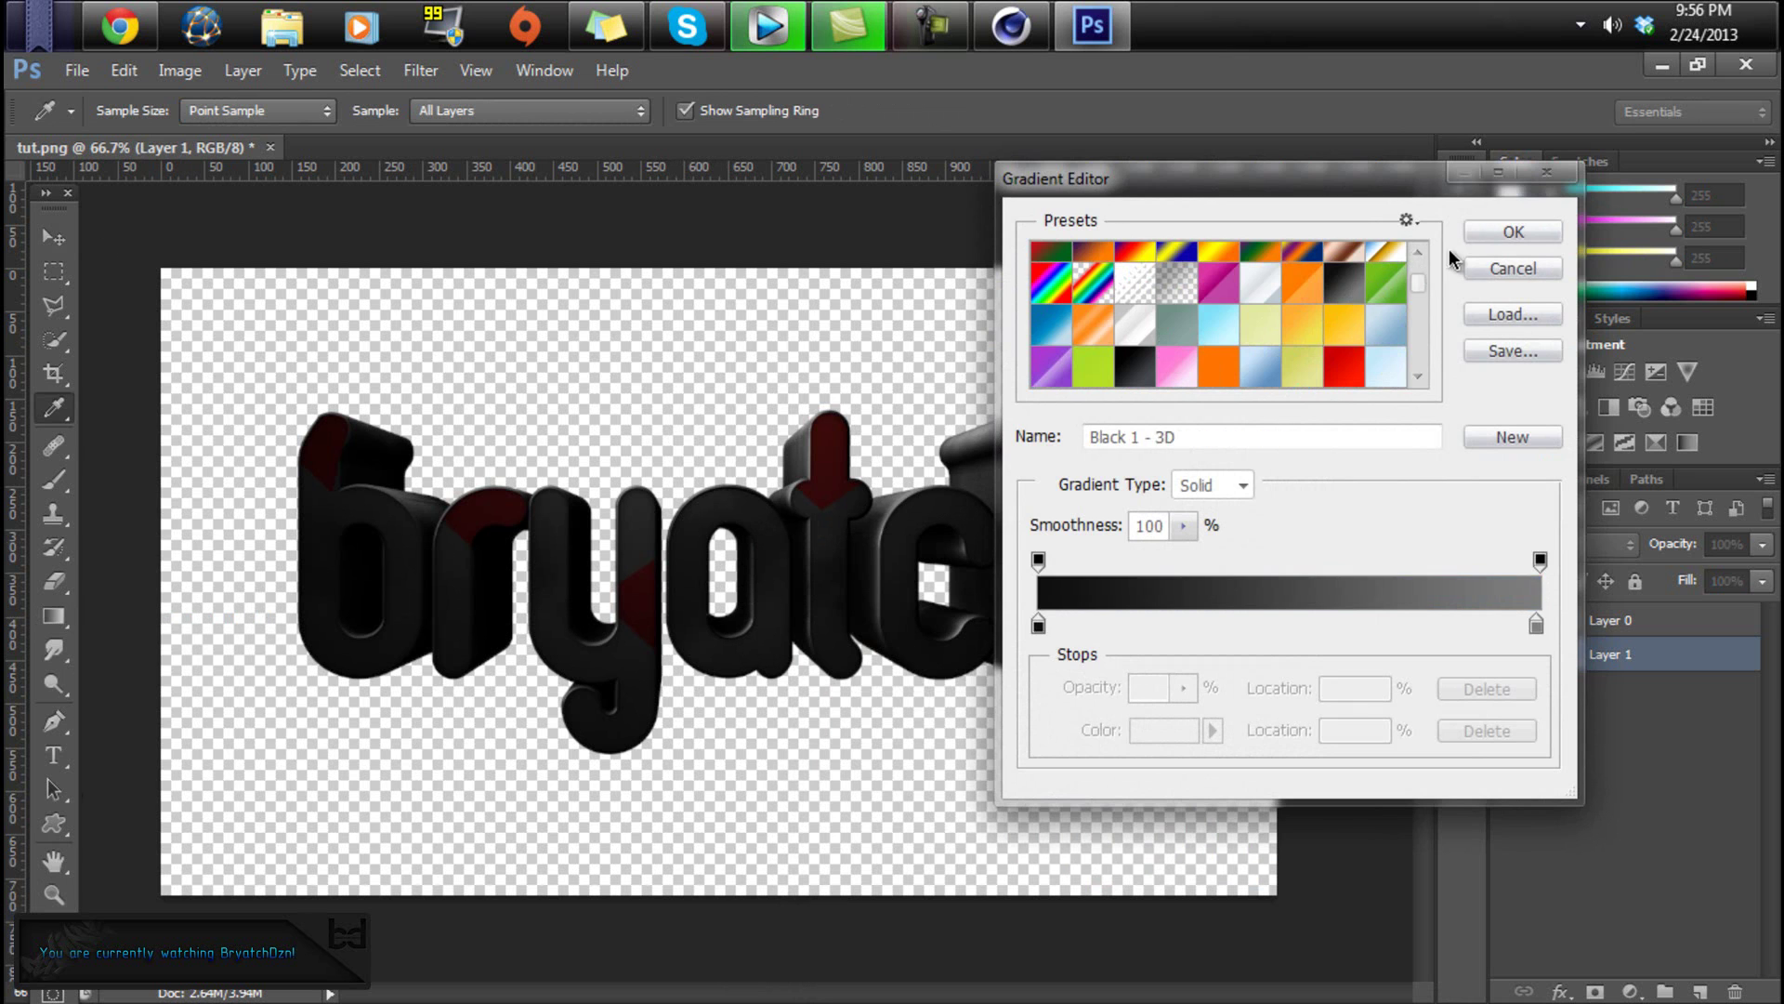
pyautogui.click(1513, 231)
# - Try a linear and a radial gradient from the canvas center to the upper-left corner on Layer 1, undoing each
pyautogui.moveTo(712, 574); pyautogui.dragTo(163, 268)
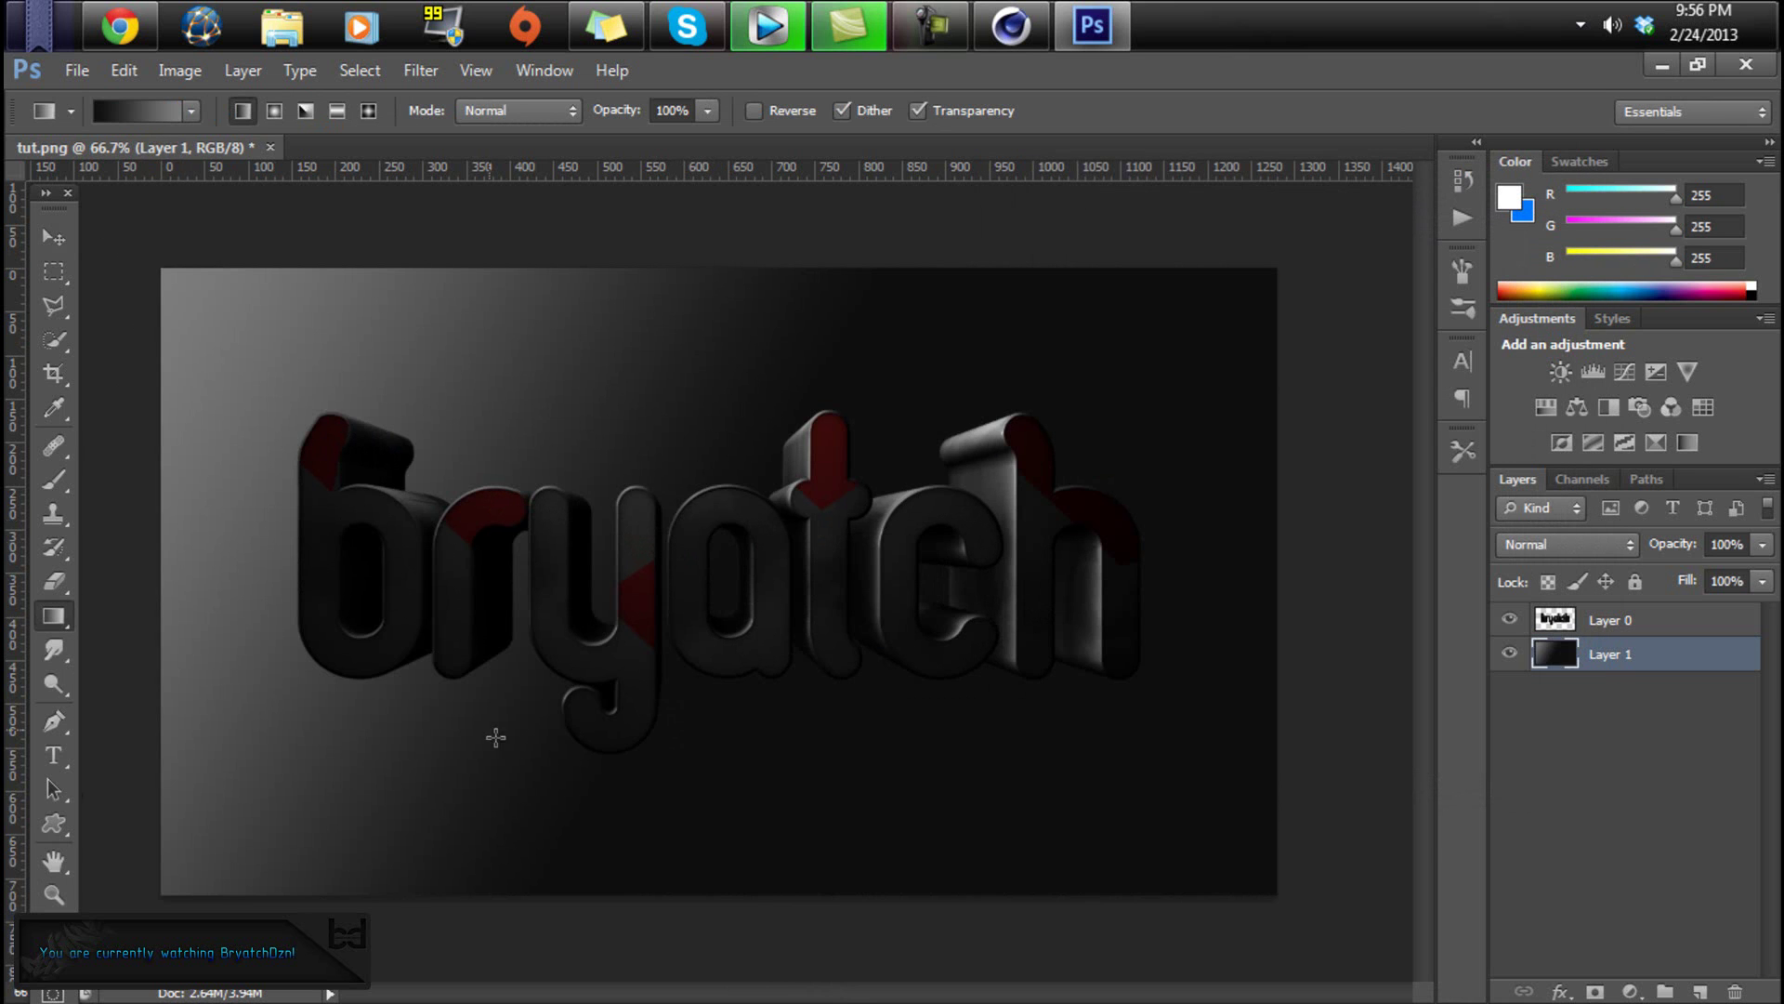
pyautogui.hotkey('ctrl', 'z')
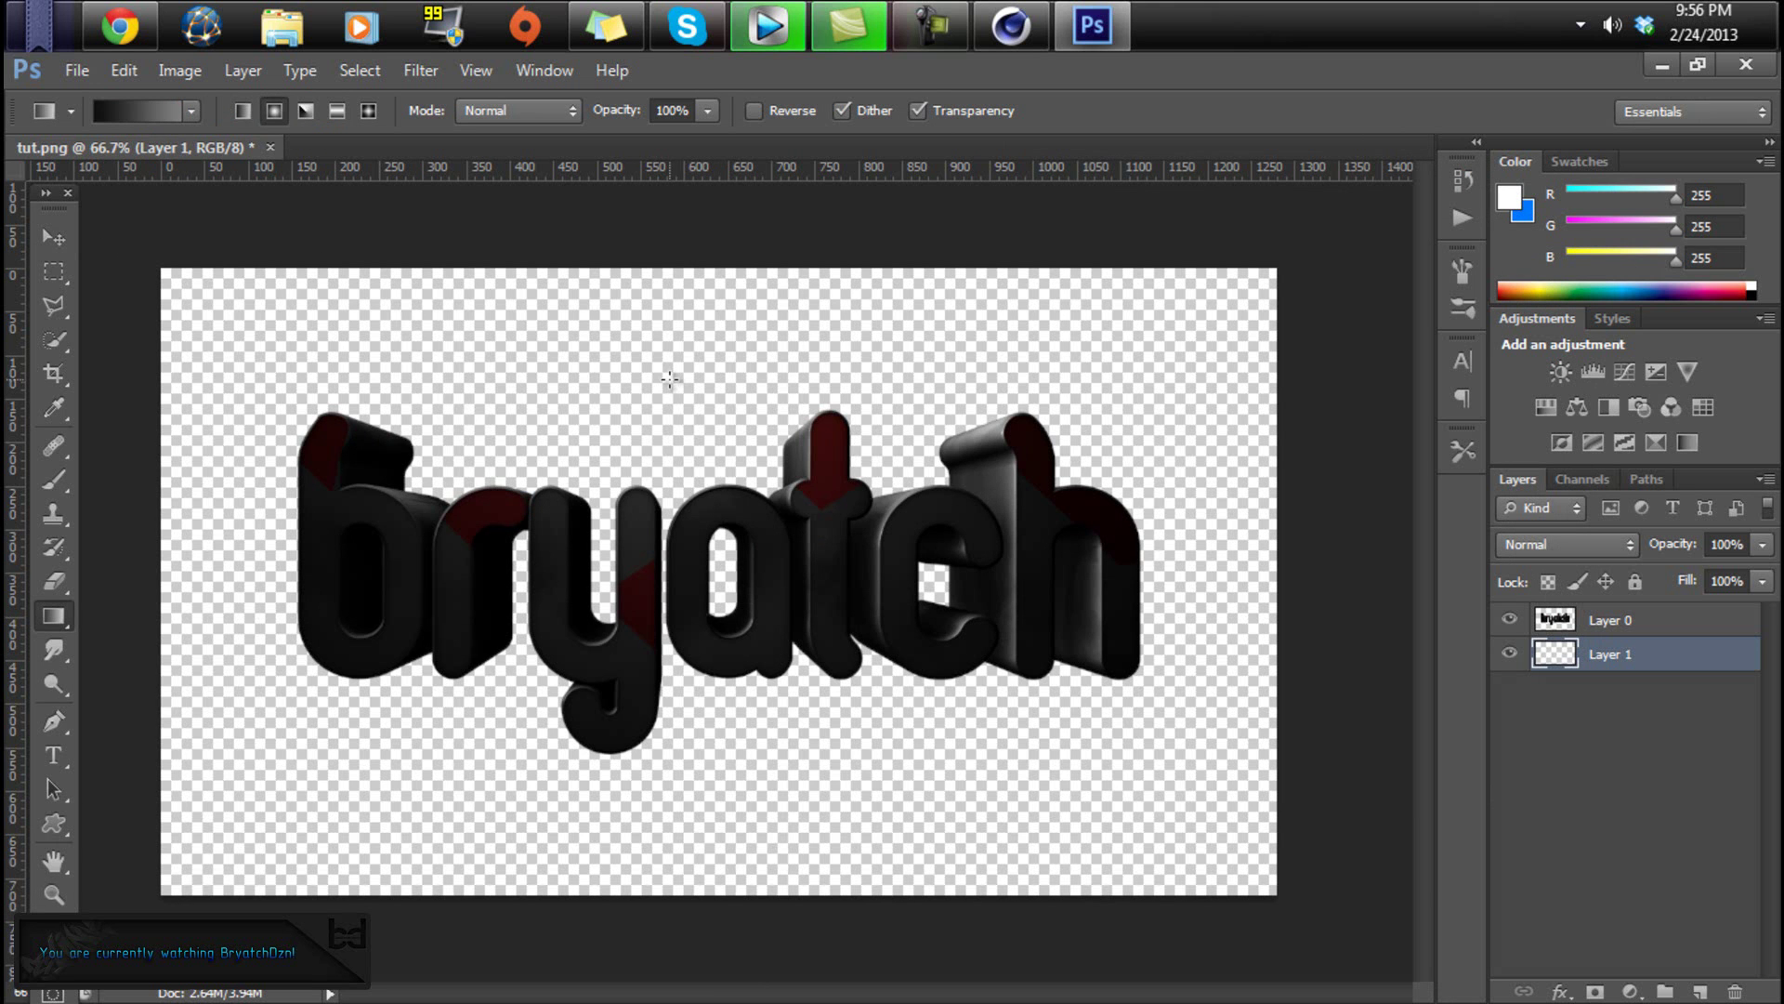
pyautogui.moveTo(719, 574); pyautogui.dragTo(162, 268)
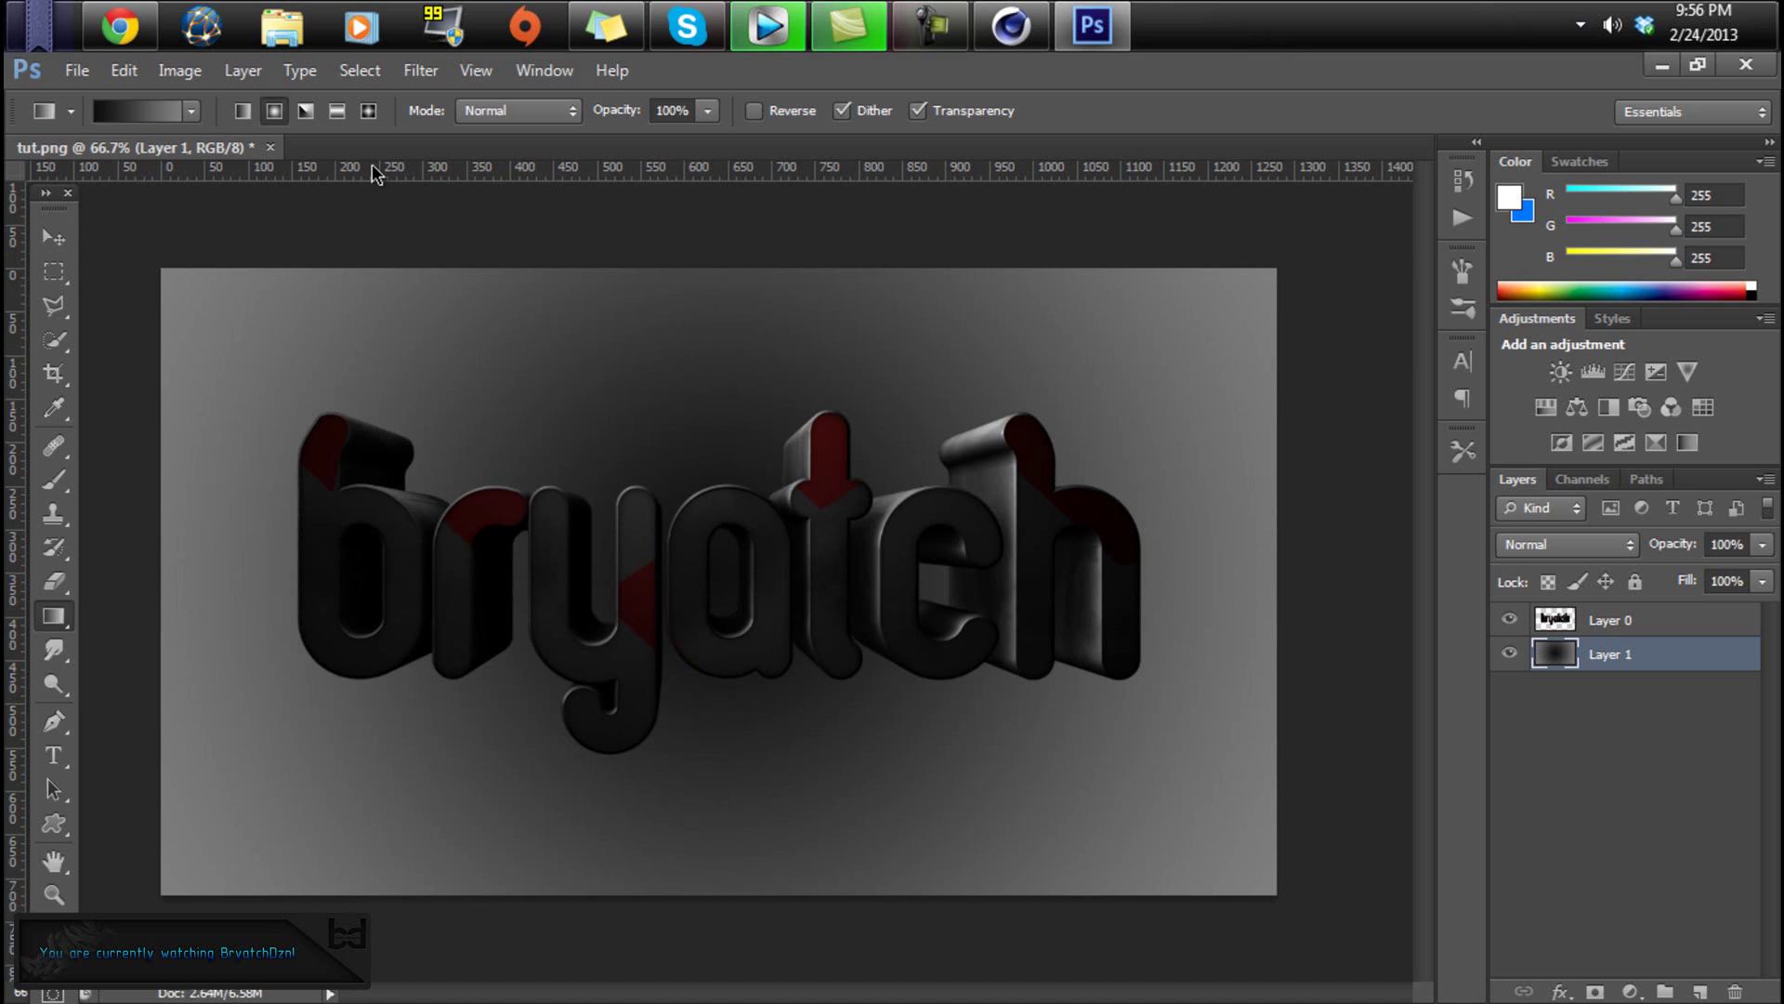
pyautogui.hotkey('ctrl', 'z')
# - Reverse the gradient's color stops, with the gray stop at 0% and the black stop at the opposite end
pyautogui.click(190, 111)
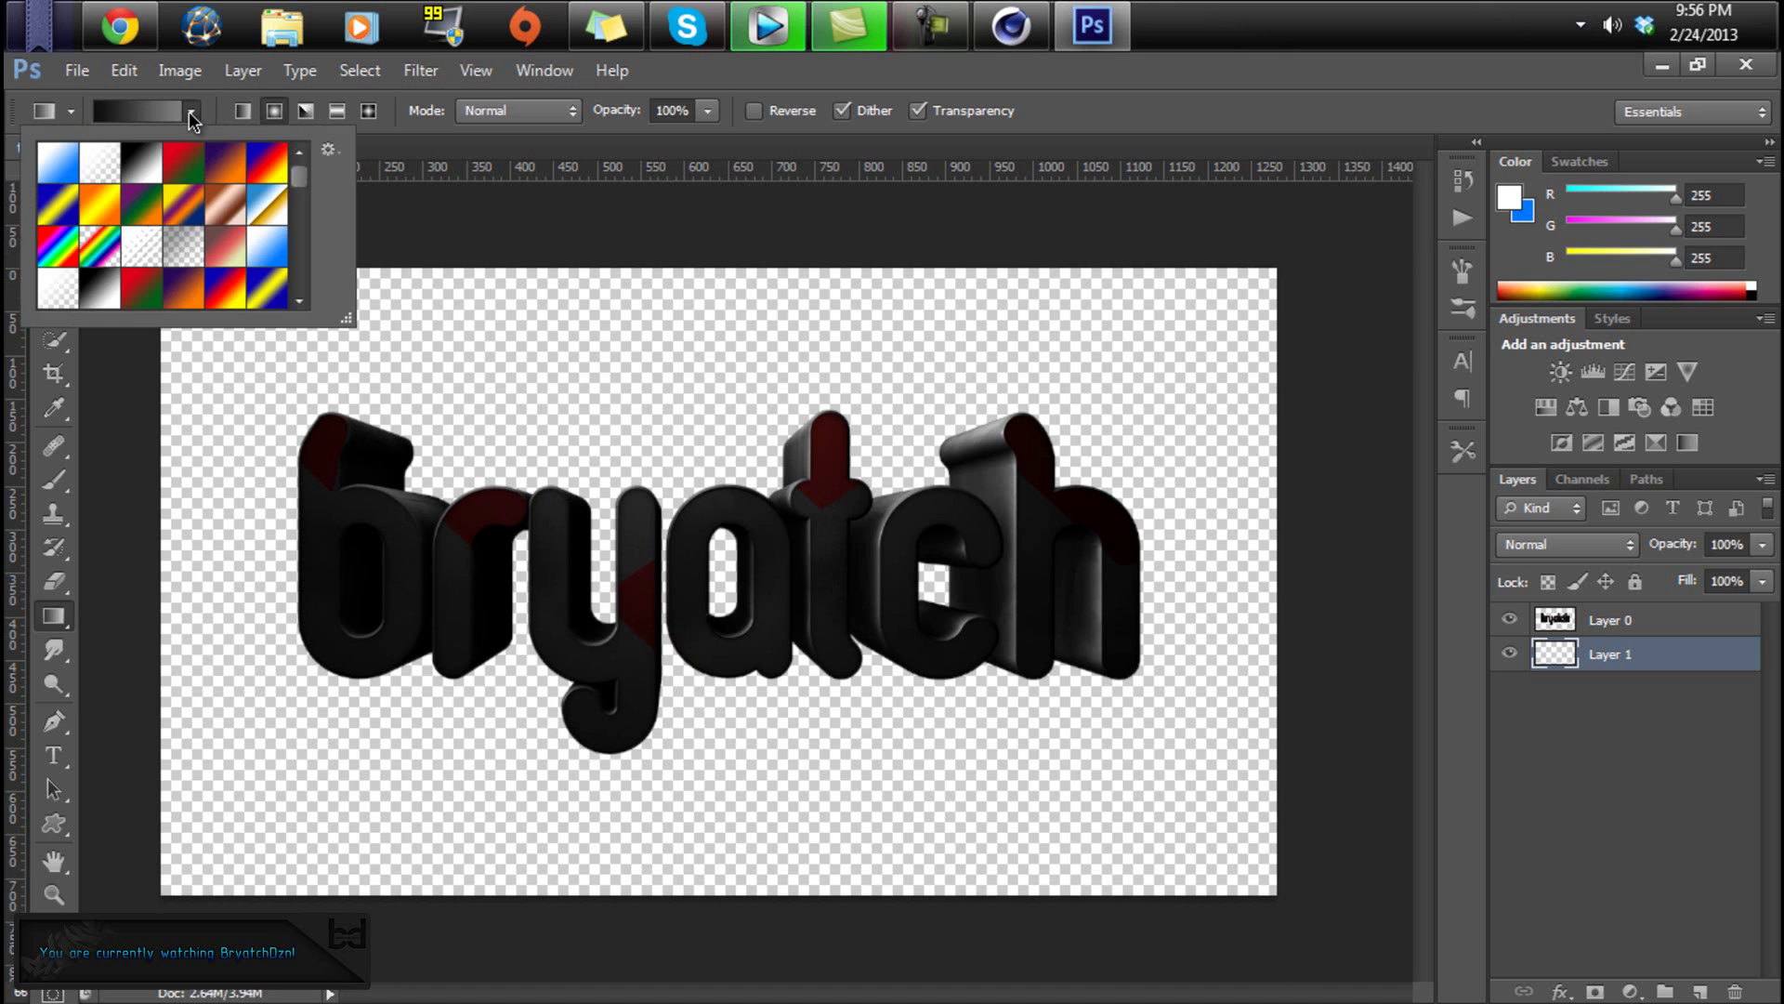
pyautogui.click(154, 114)
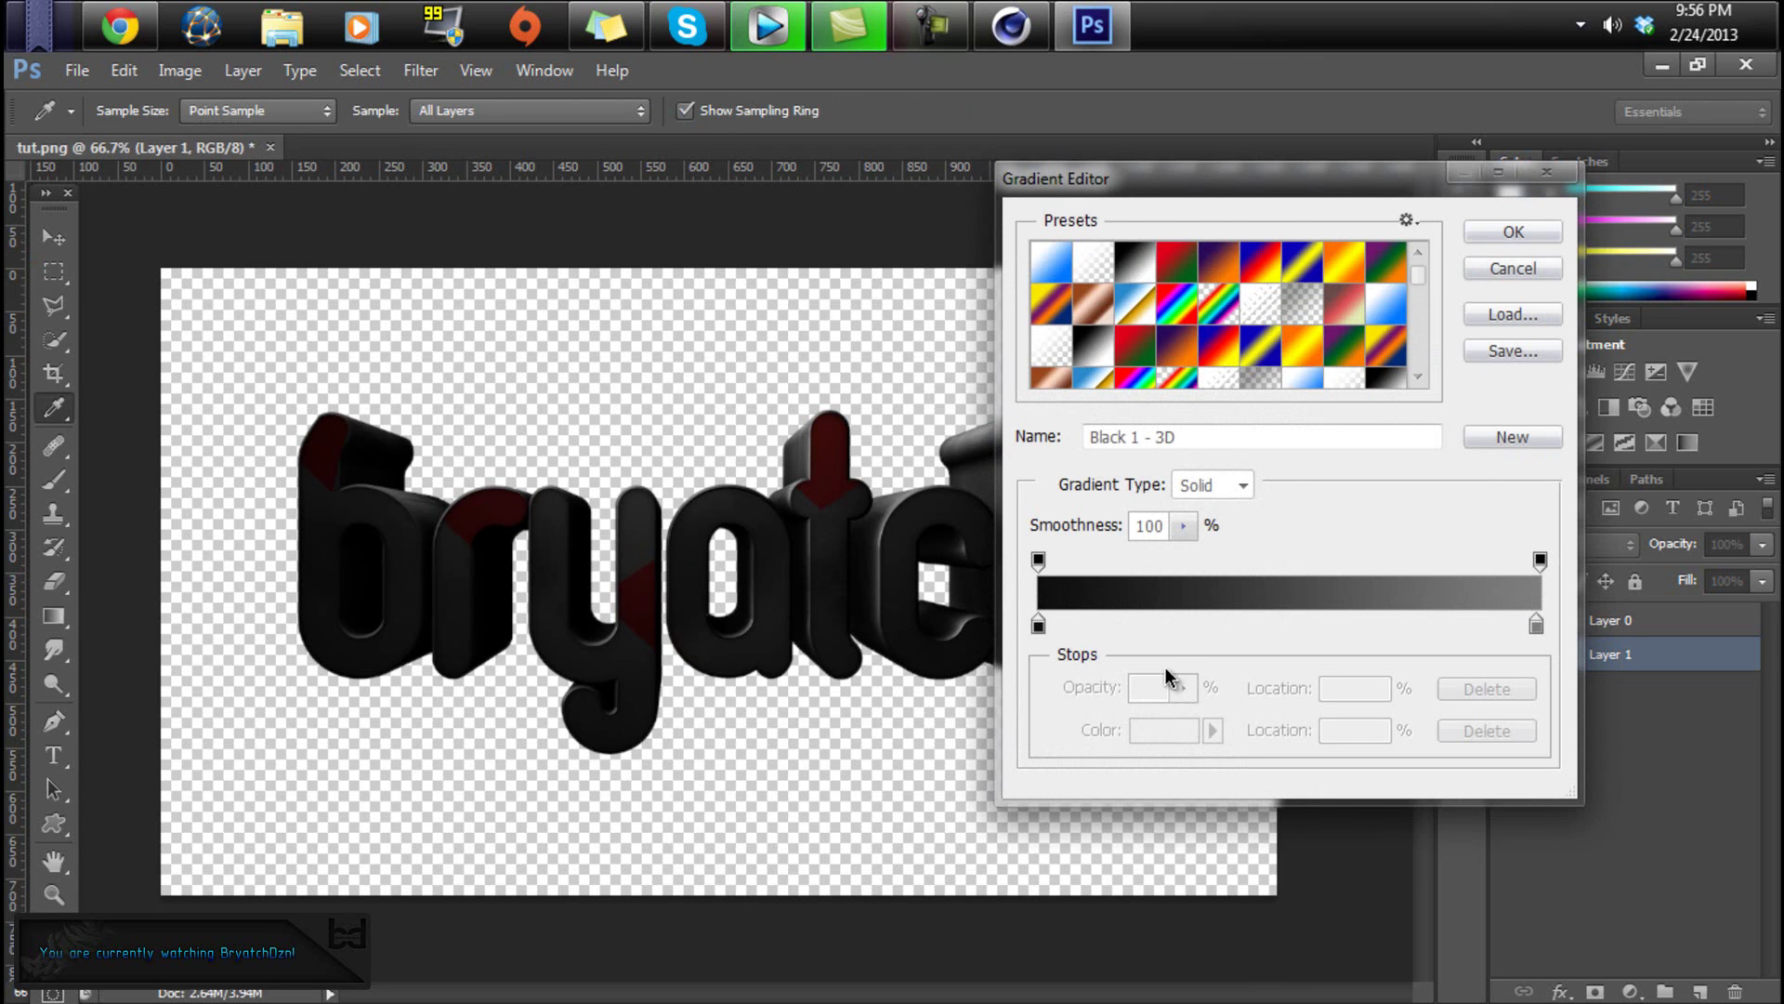
pyautogui.moveTo(1039, 623); pyautogui.dragTo(1382, 620)
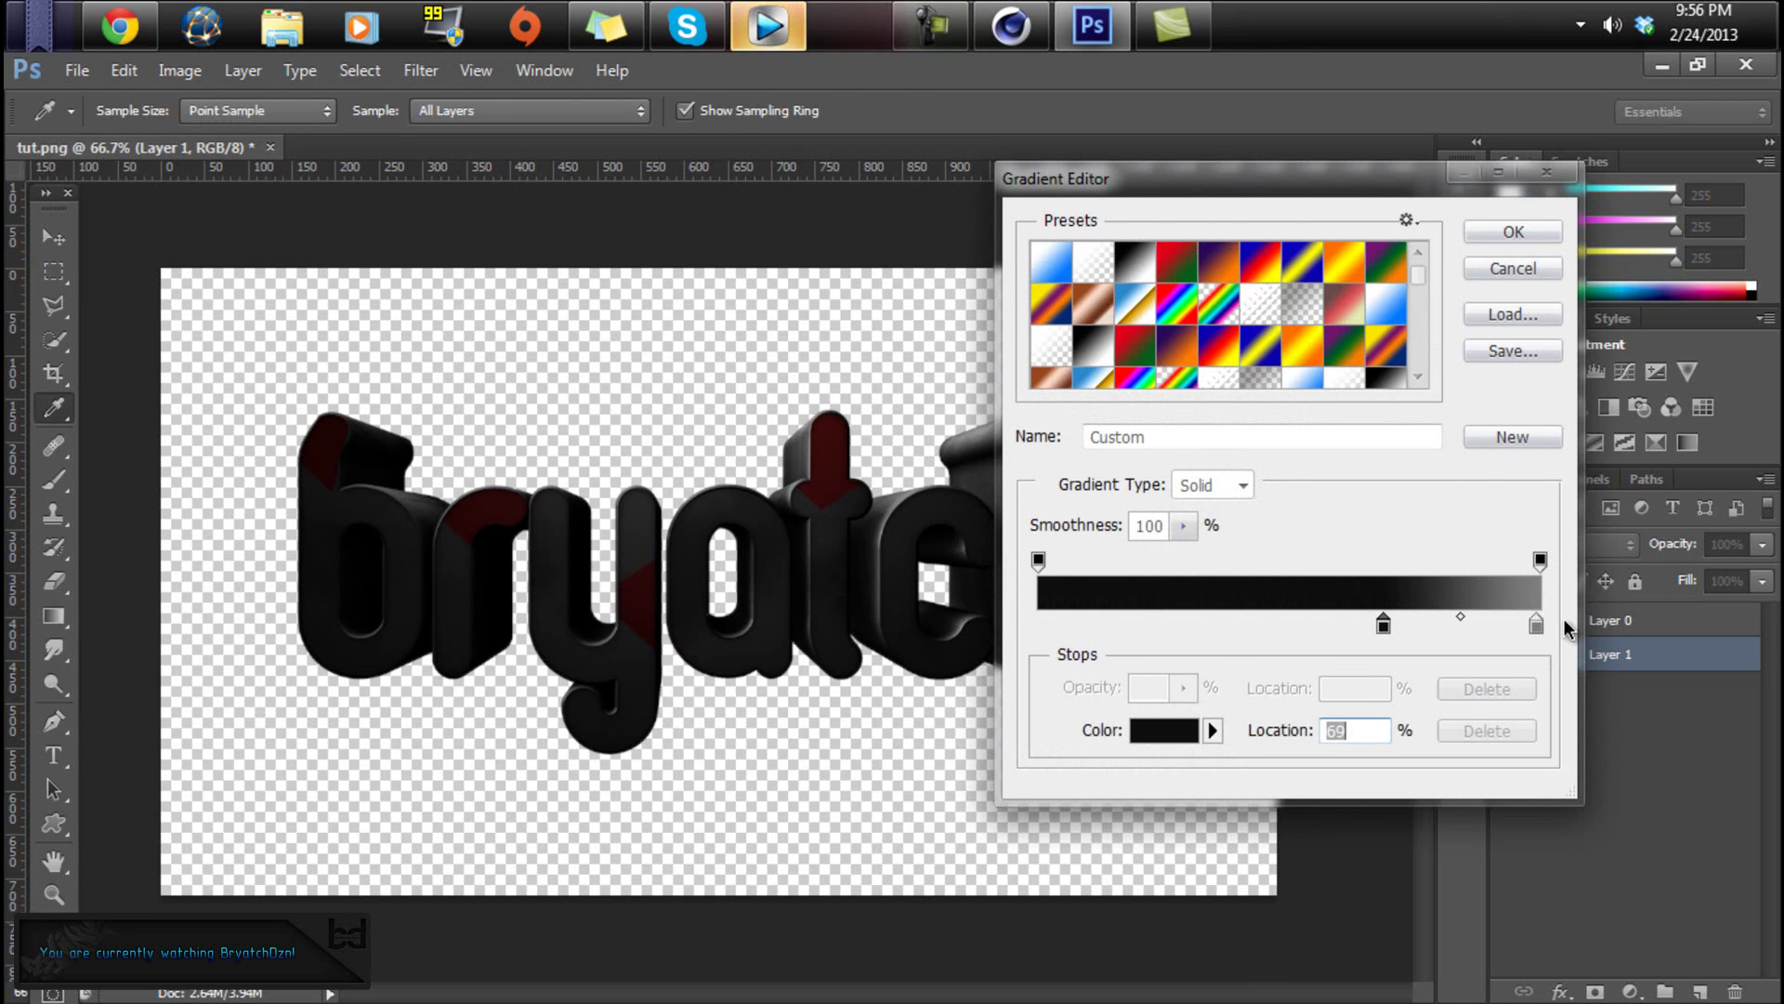
pyautogui.moveTo(1538, 623); pyautogui.dragTo(1039, 624)
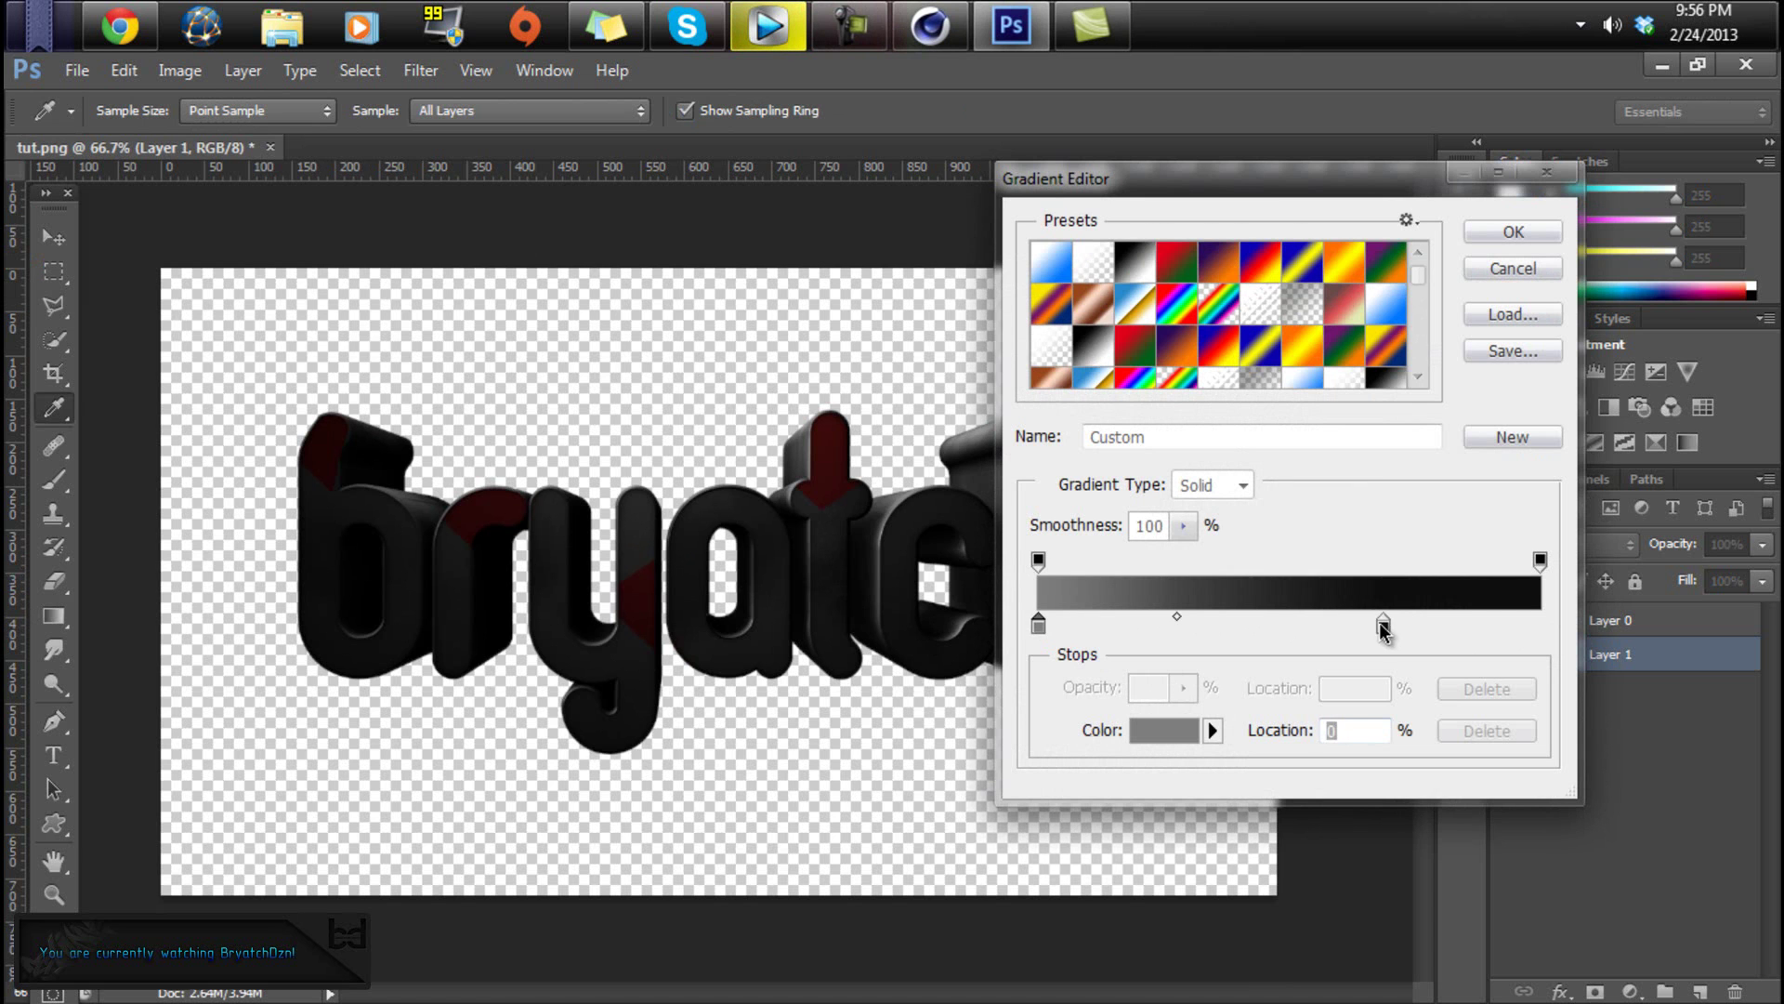
pyautogui.moveTo(1383, 629); pyautogui.dragTo(1550, 622)
pyautogui.click(1517, 235)
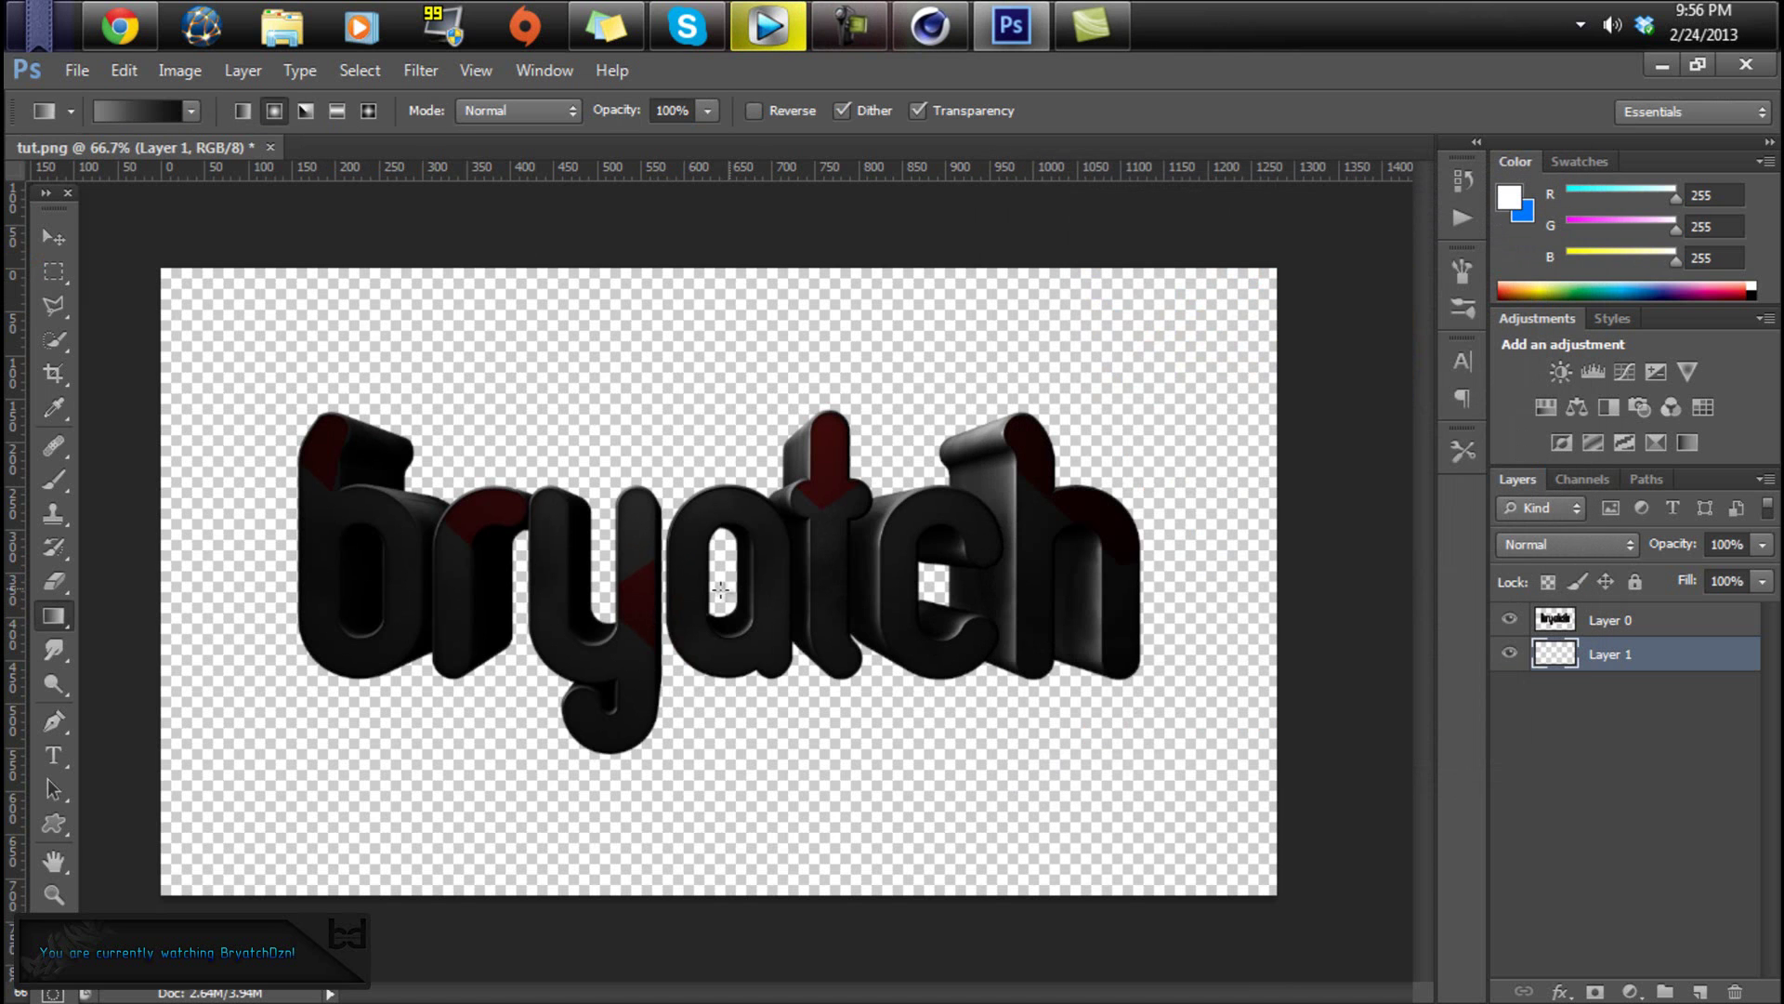
# - Fill Layer 1 with the gray-to-black radial gradient from the canvas center to its upper-left corner
pyautogui.moveTo(718, 576); pyautogui.dragTo(163, 269)
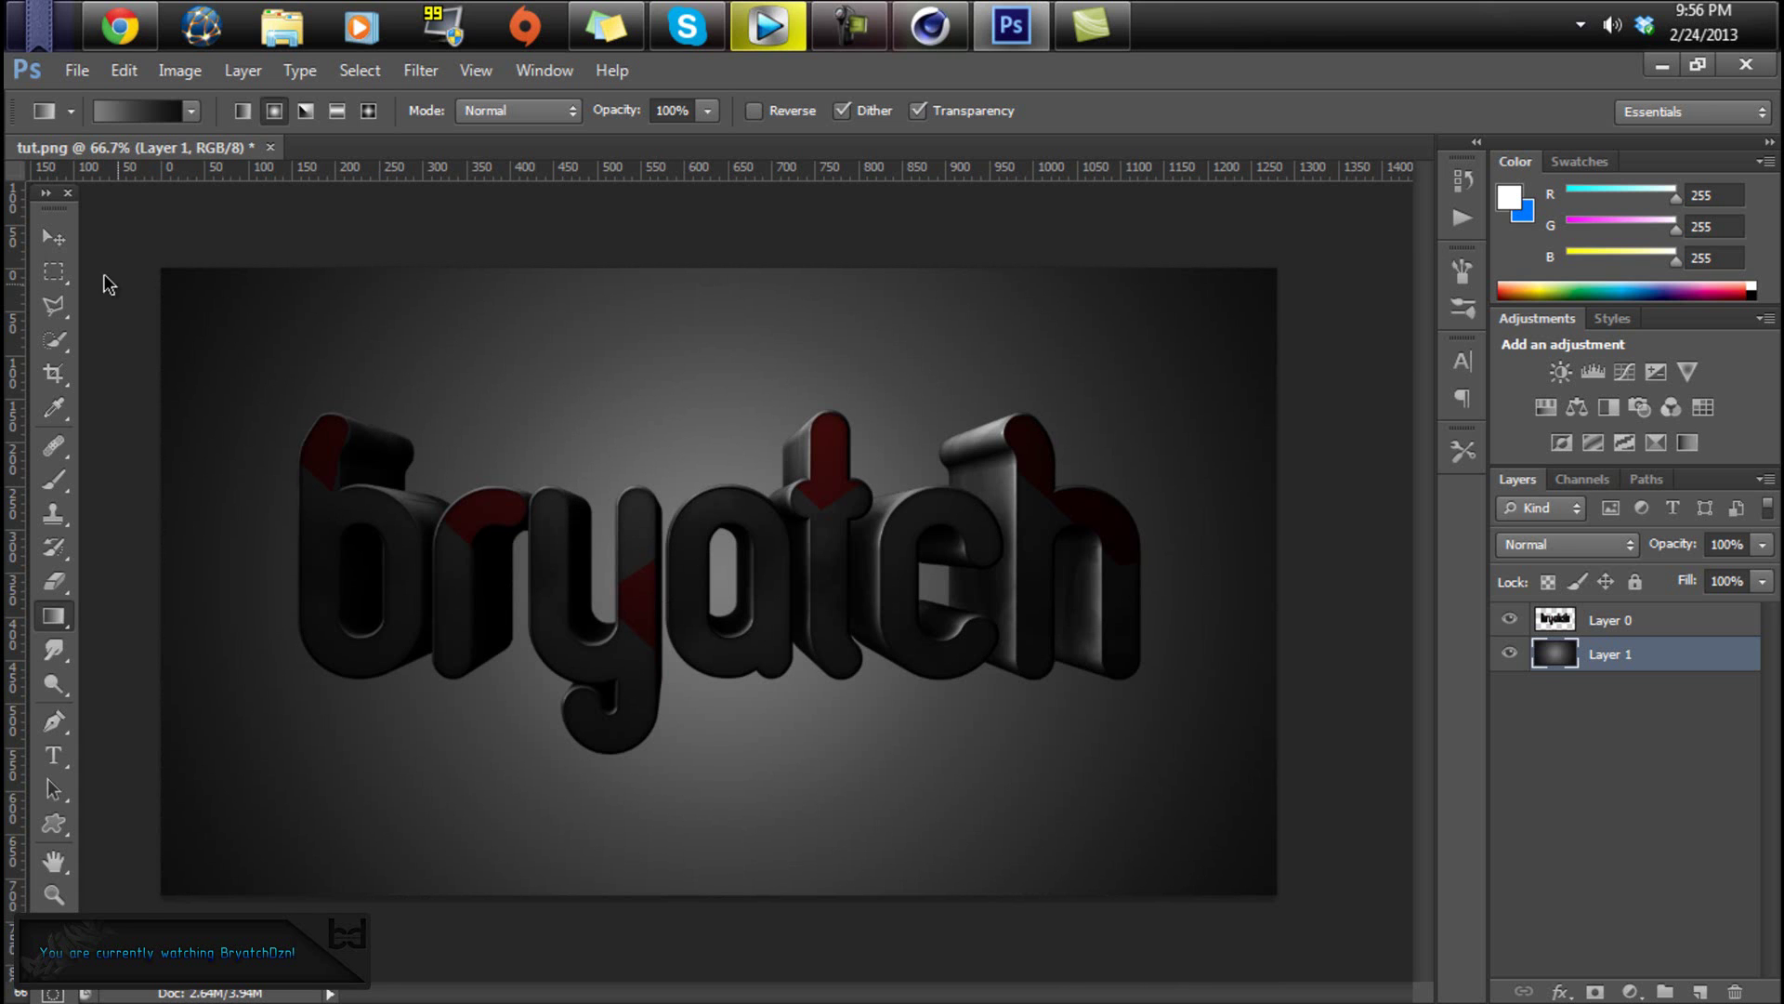
pyautogui.click(53, 238)
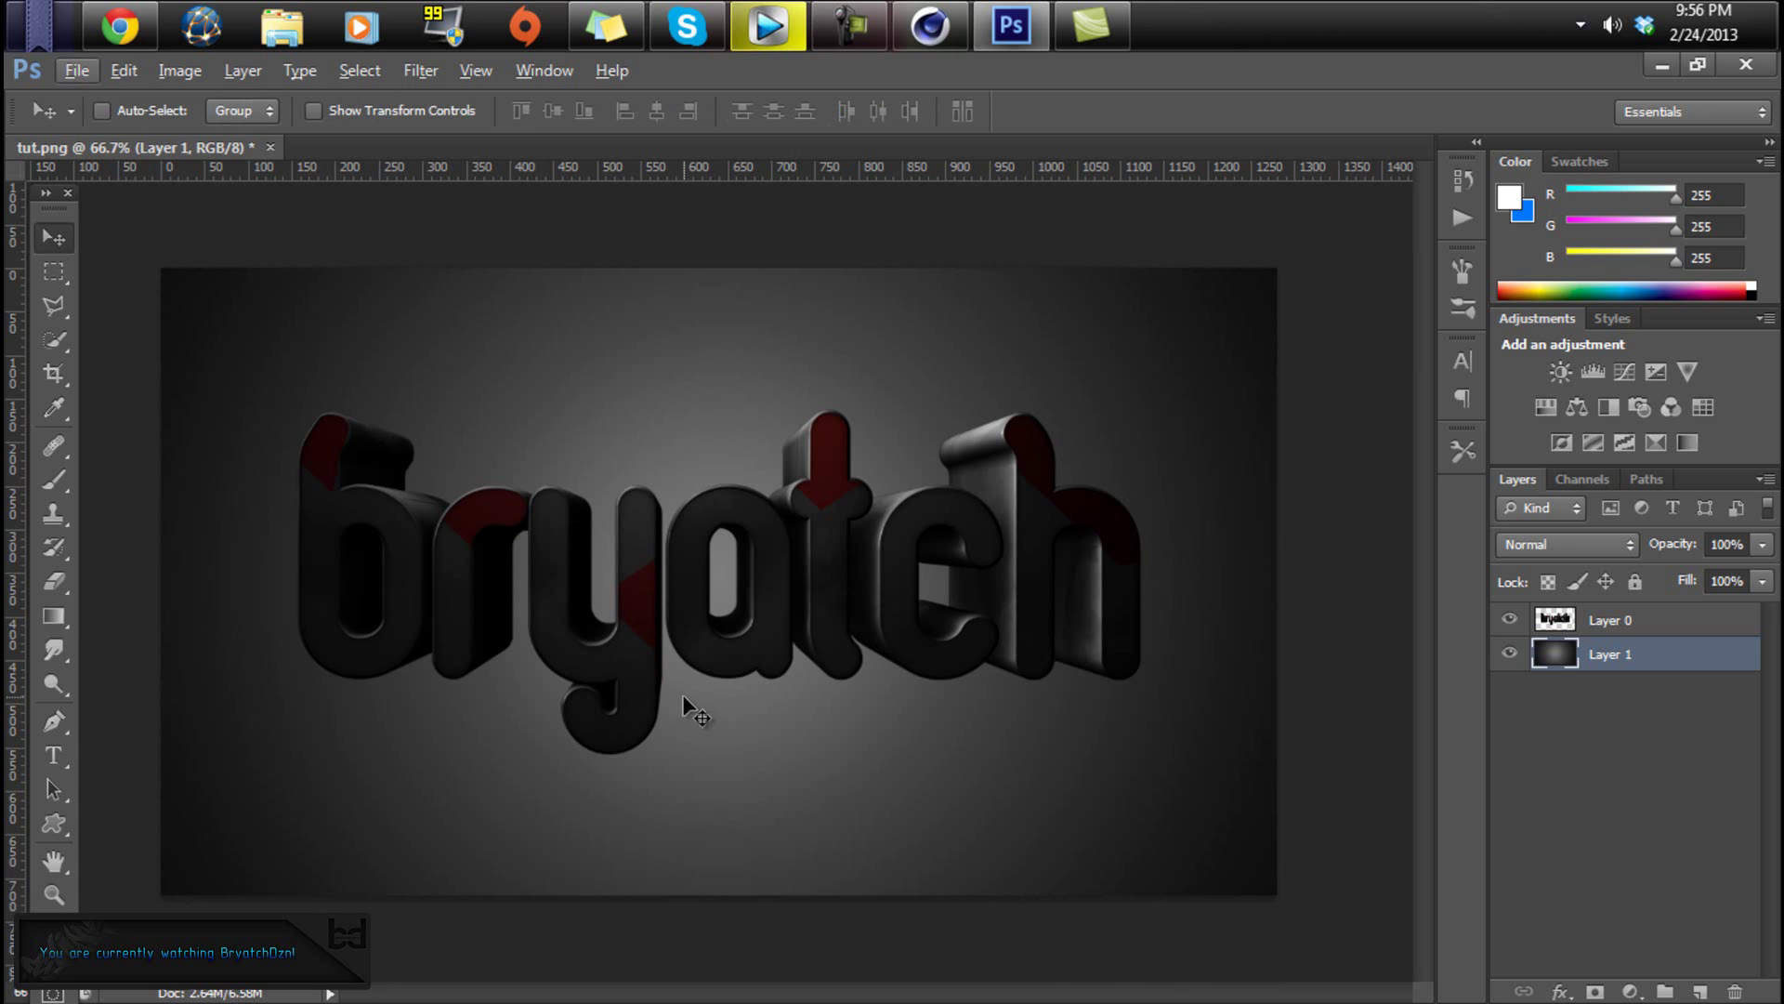
pyautogui.keyDown('alt'); pyautogui.scroll(5, 683, 604); pyautogui.keyUp('alt')
pyautogui.keyDown('alt'); pyautogui.scroll(5, 995, 387); pyautogui.keyUp('alt')
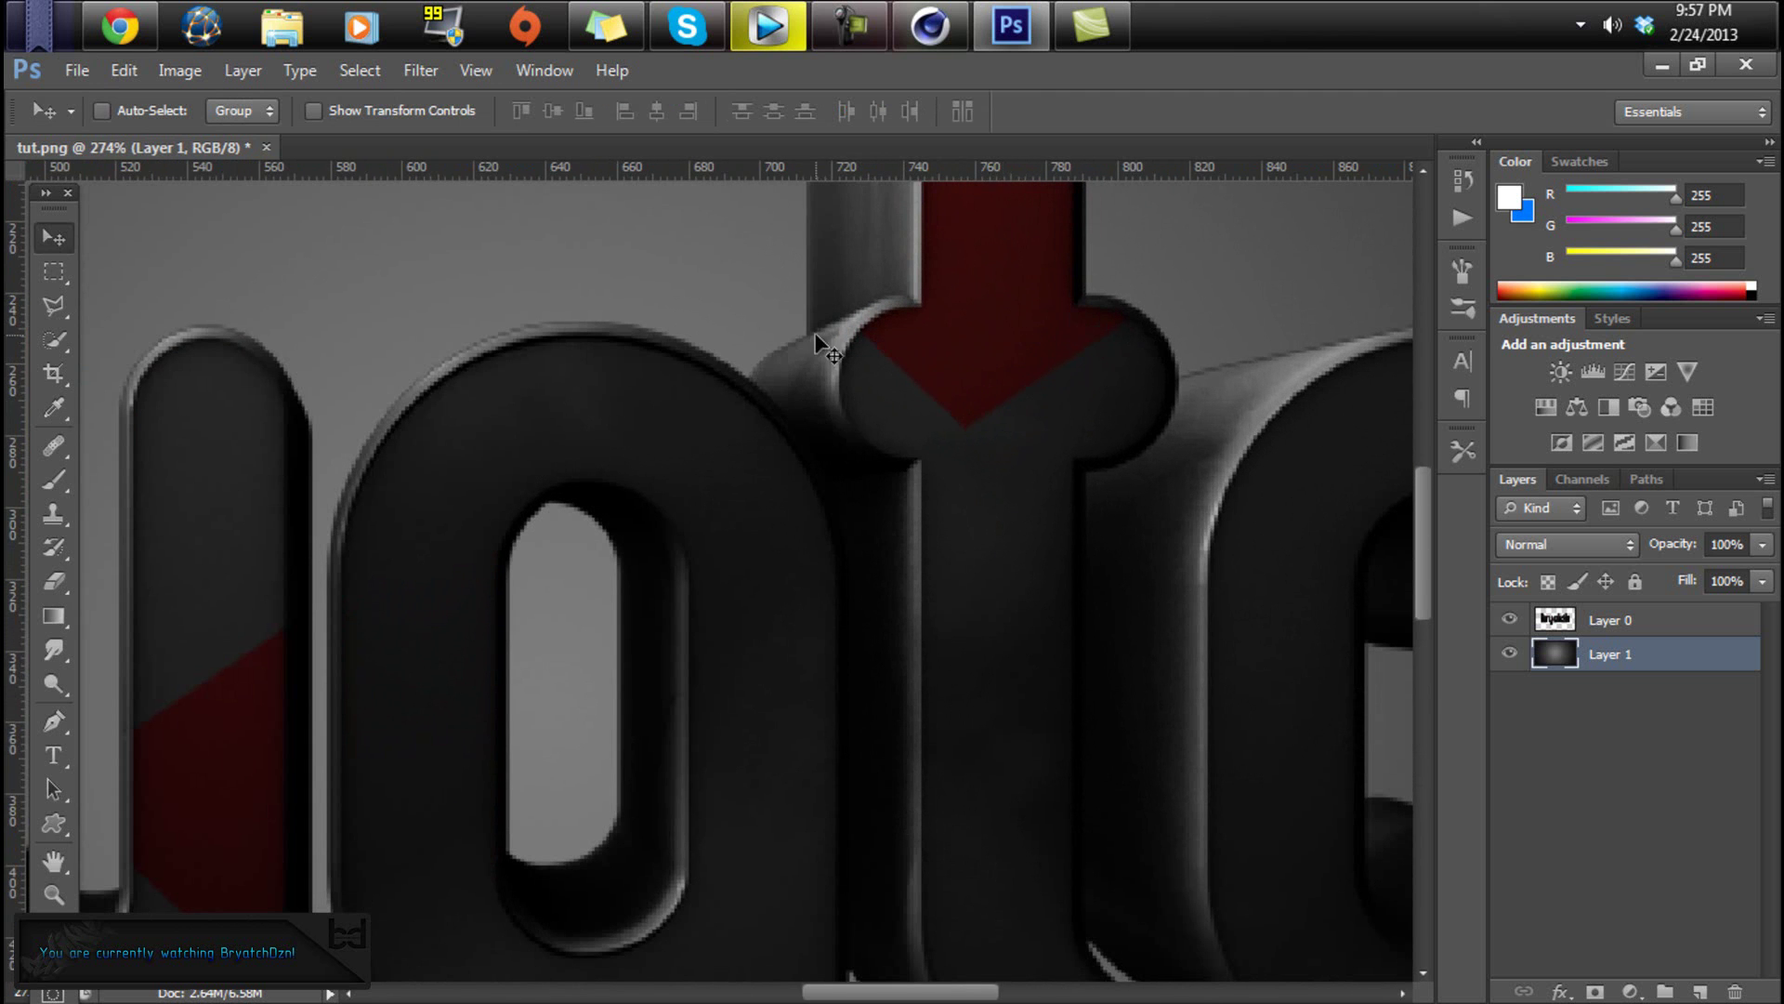
pyautogui.keyDown('alt'); pyautogui.scroll(-5, 612, 629); pyautogui.keyUp('alt')
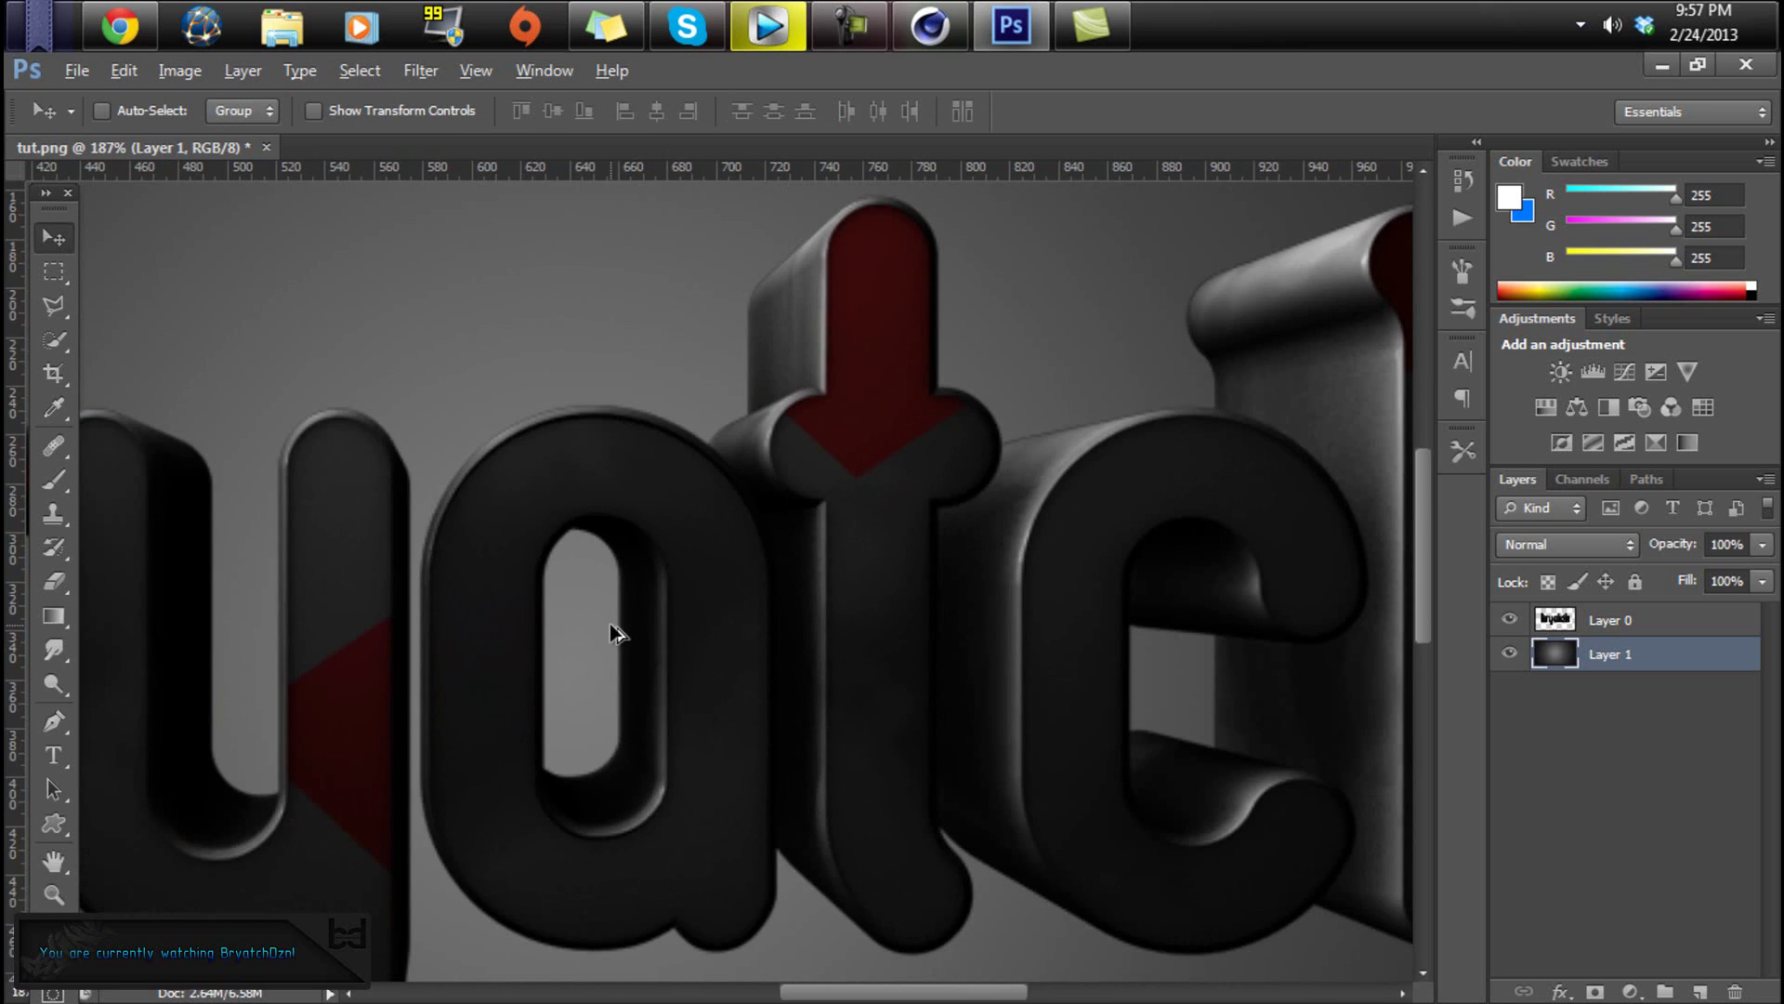
pyautogui.keyDown('alt'); pyautogui.scroll(-2, 612, 632); pyautogui.keyUp('alt')
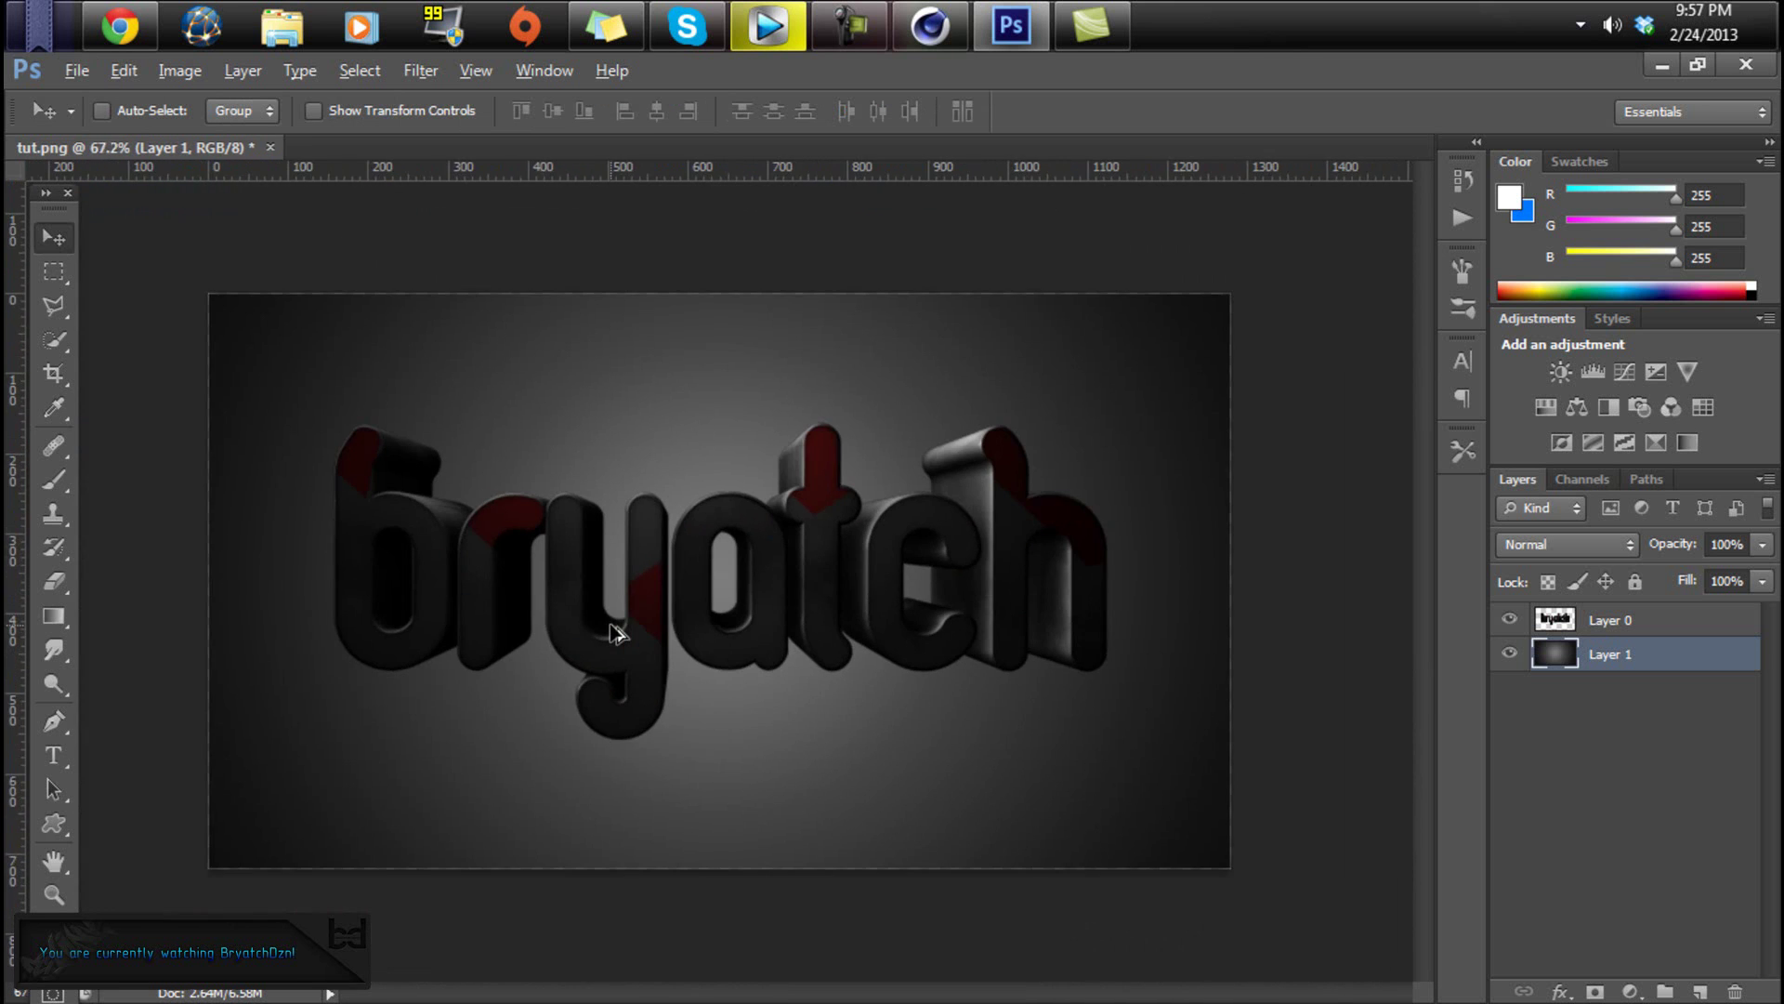
pyautogui.keyDown('alt'); pyautogui.scroll(3, 614, 630); pyautogui.keyUp('alt')
pyautogui.keyDown('alt'); pyautogui.scroll(-2, 613, 629); pyautogui.keyUp('alt')
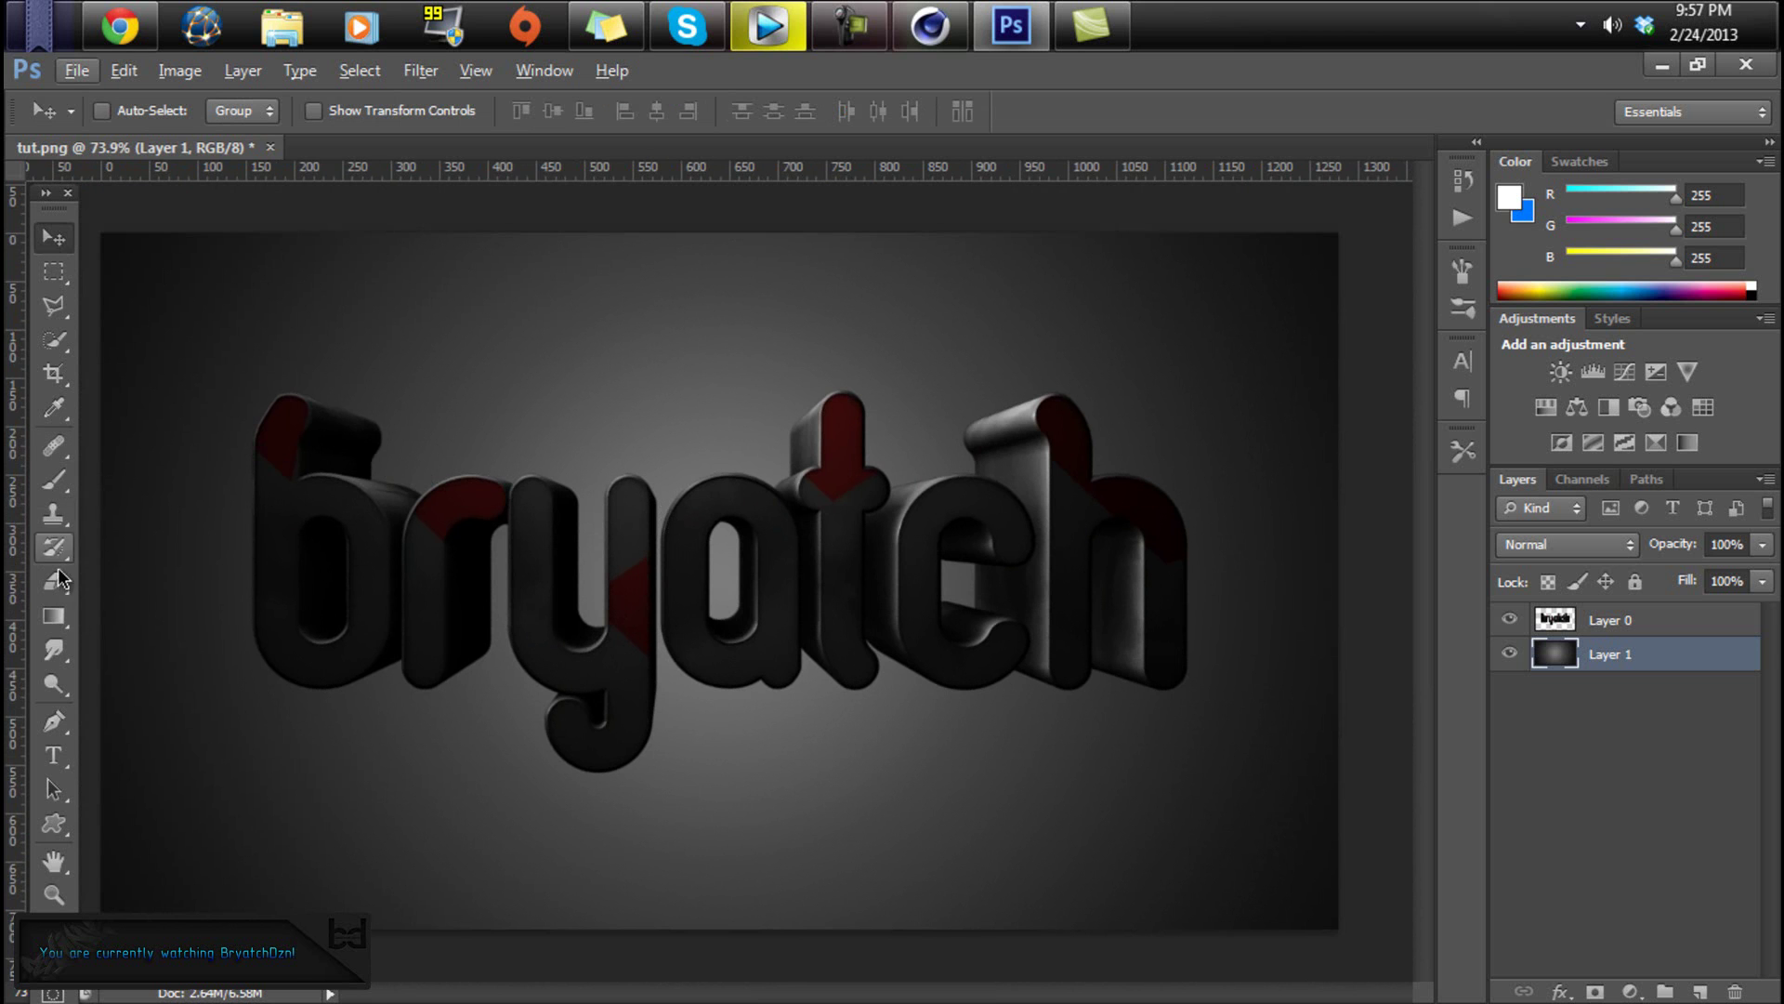
# - Open the Oil Paint filter on Layer 0, the 3D text layer, and set its Shine to 0
pyautogui.click(1585, 627)
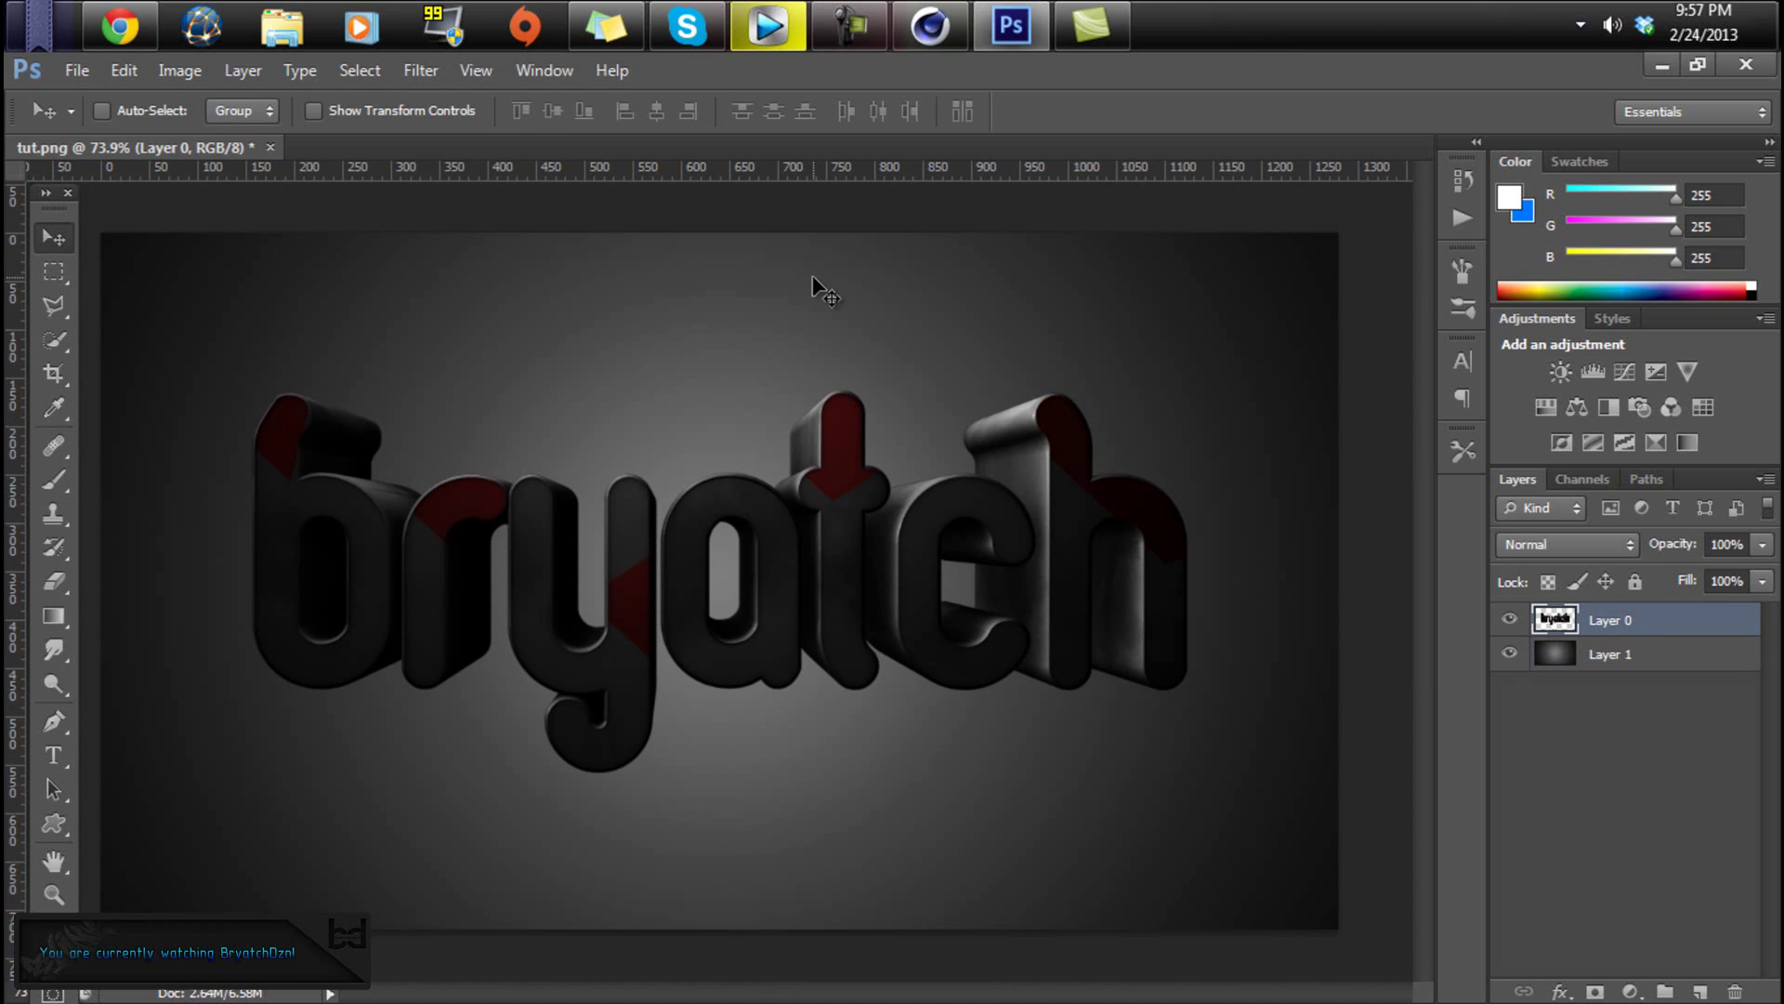
pyautogui.click(423, 72)
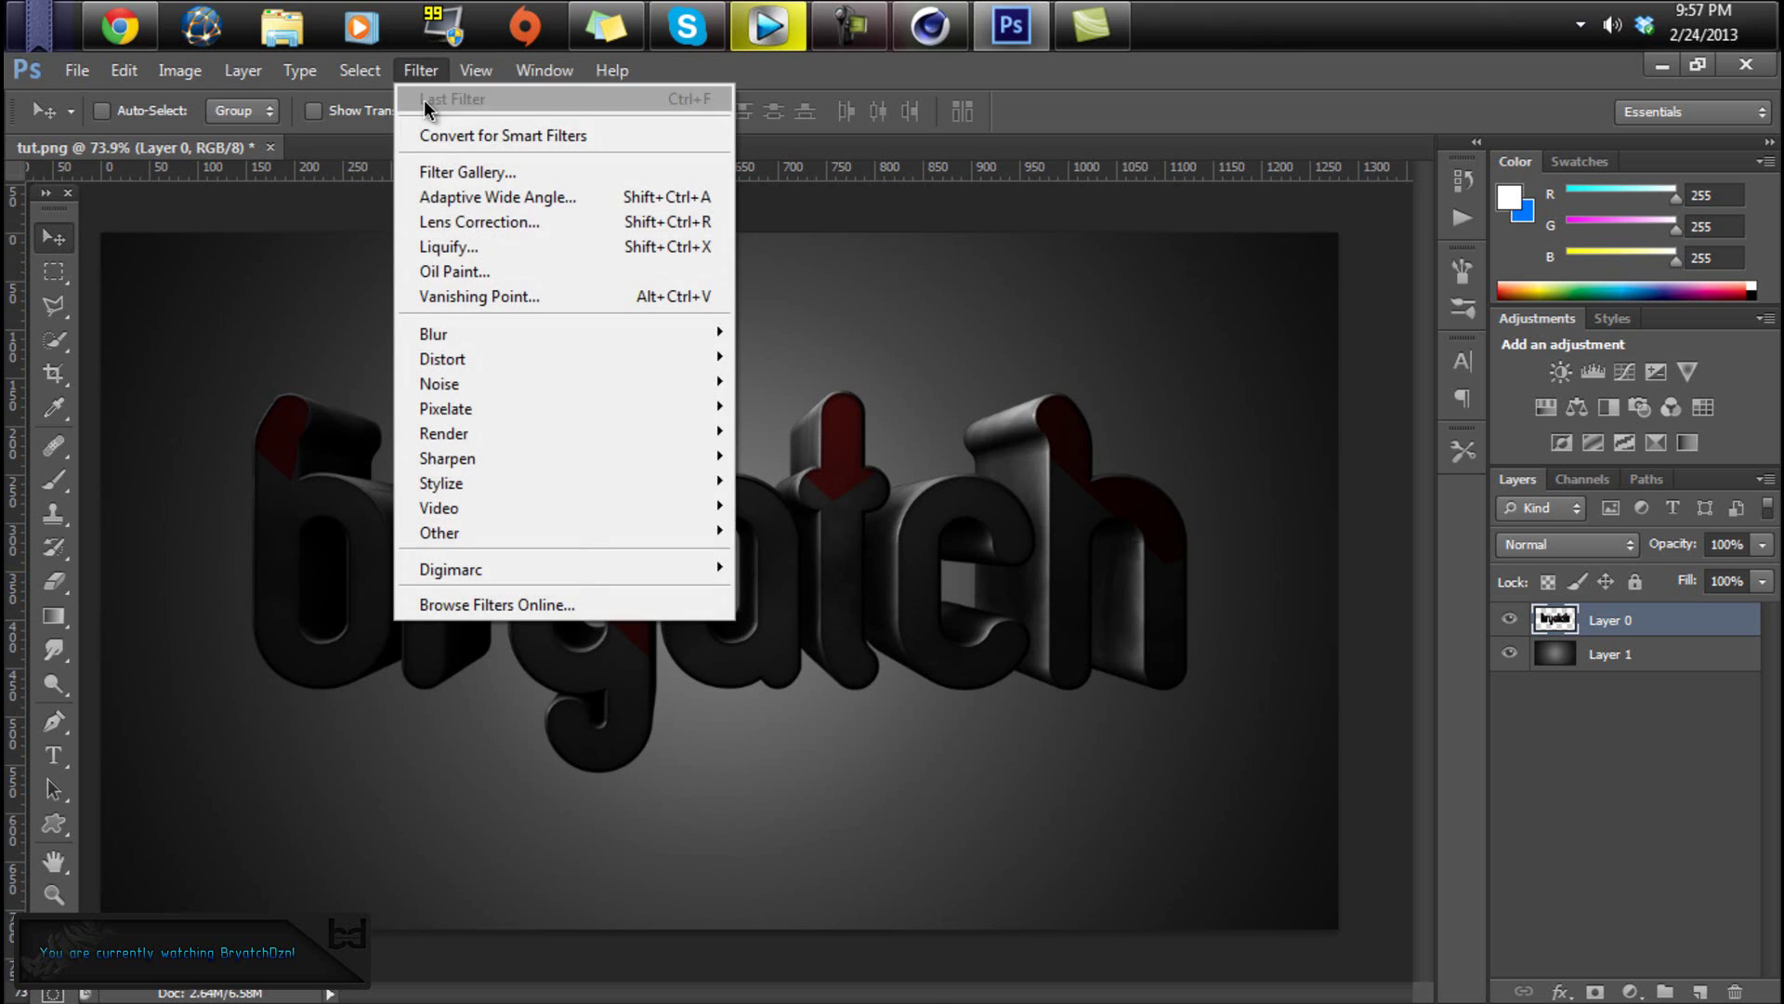
pyautogui.click(459, 271)
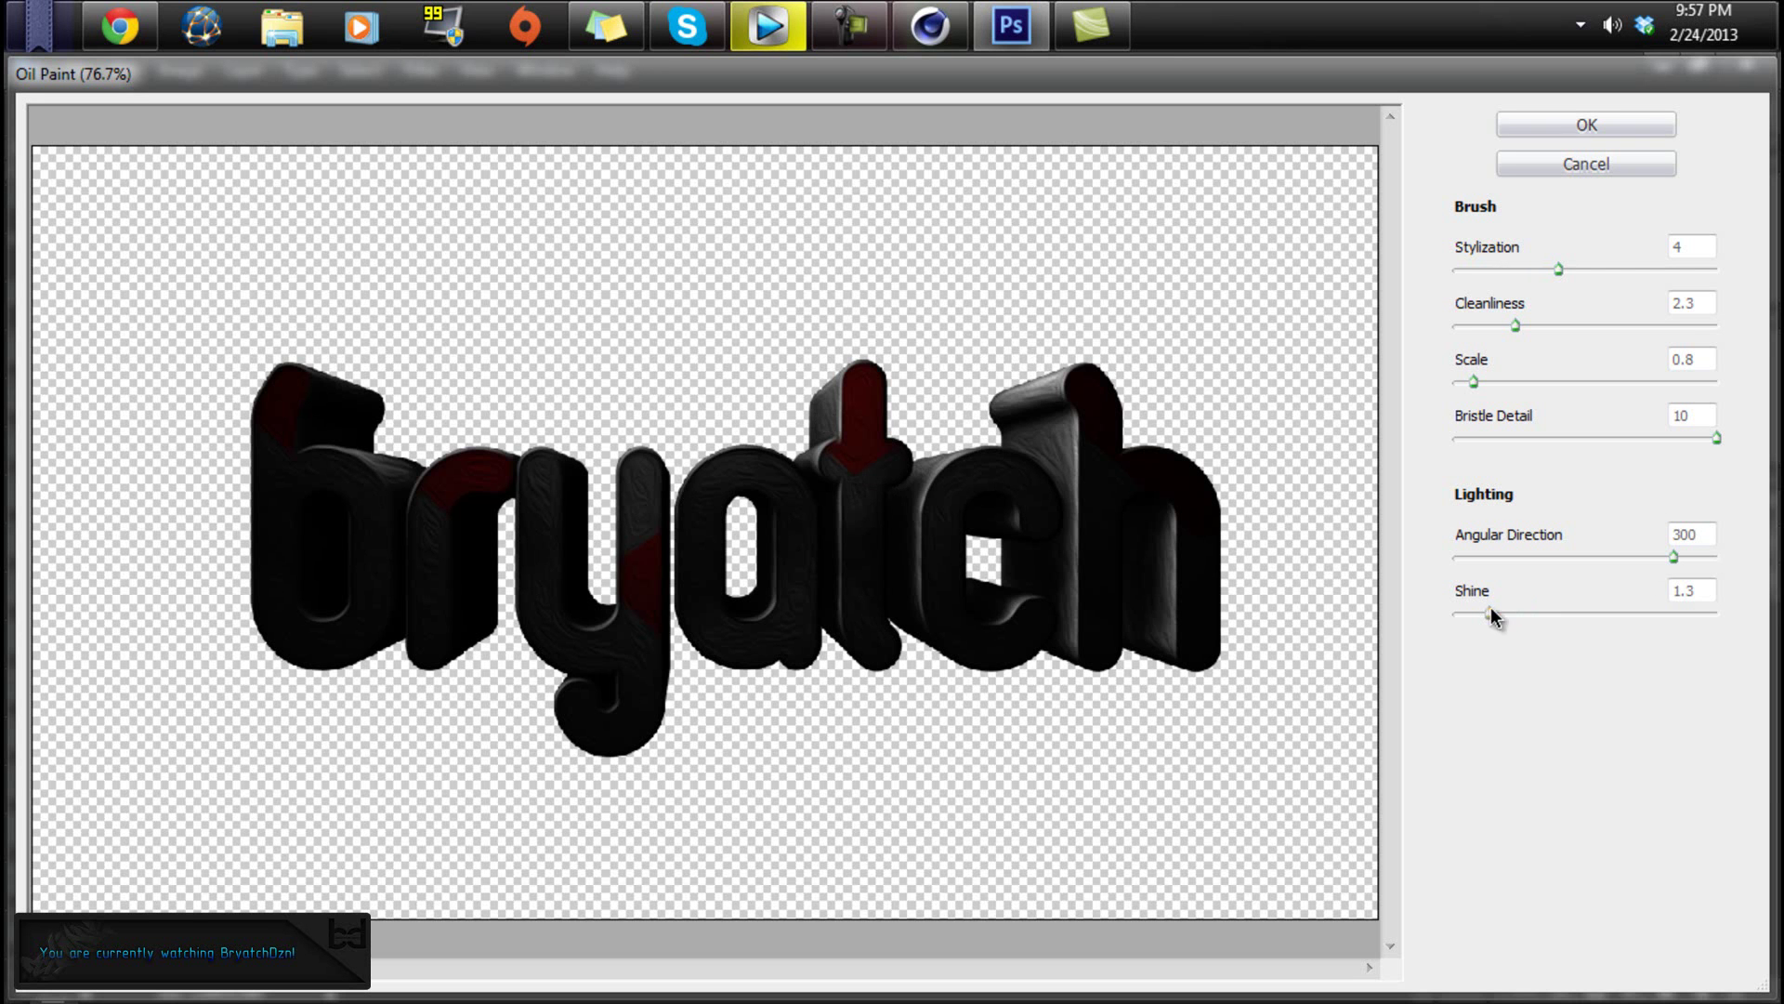
pyautogui.press('ctrl')
pyautogui.keyDown('ctrl'); pyautogui.moveTo(955, 449); pyautogui.dragTo(890, 427); pyautogui.keyUp('ctrl')
pyautogui.press('ctrl')
pyautogui.scroll(-3, 702, 515)
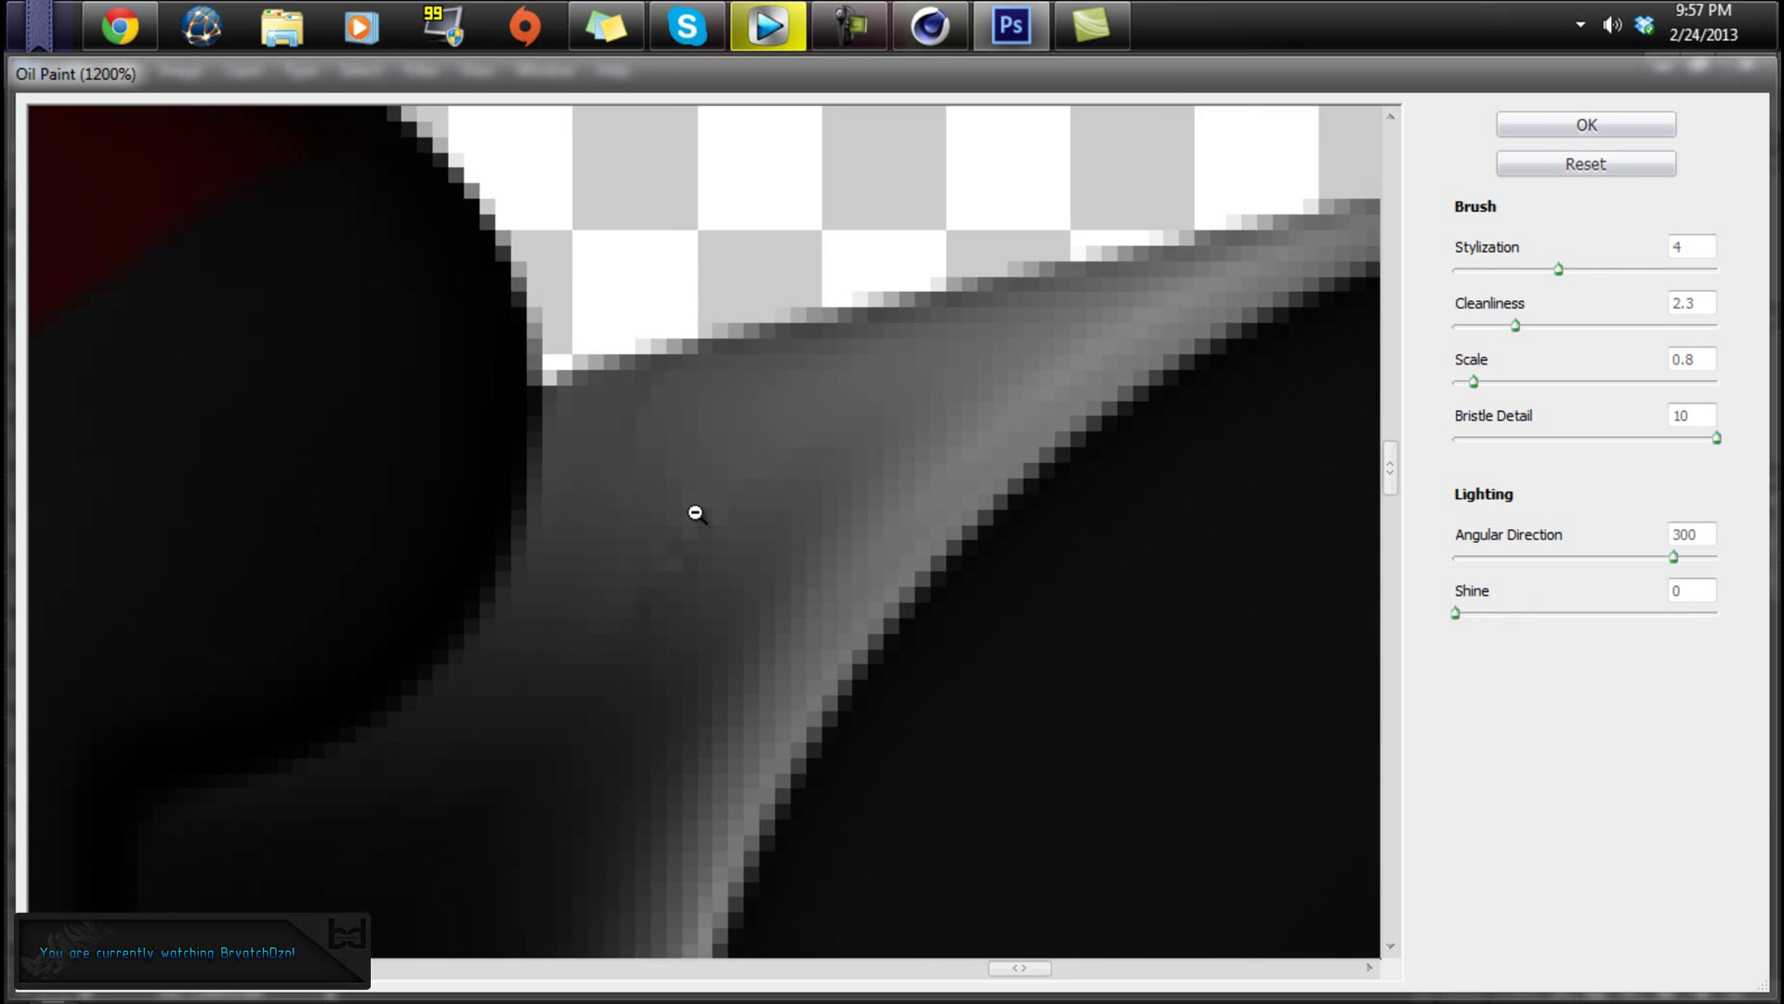
pyautogui.keyDown('alt'); pyautogui.click(695, 512); pyautogui.keyUp('alt')
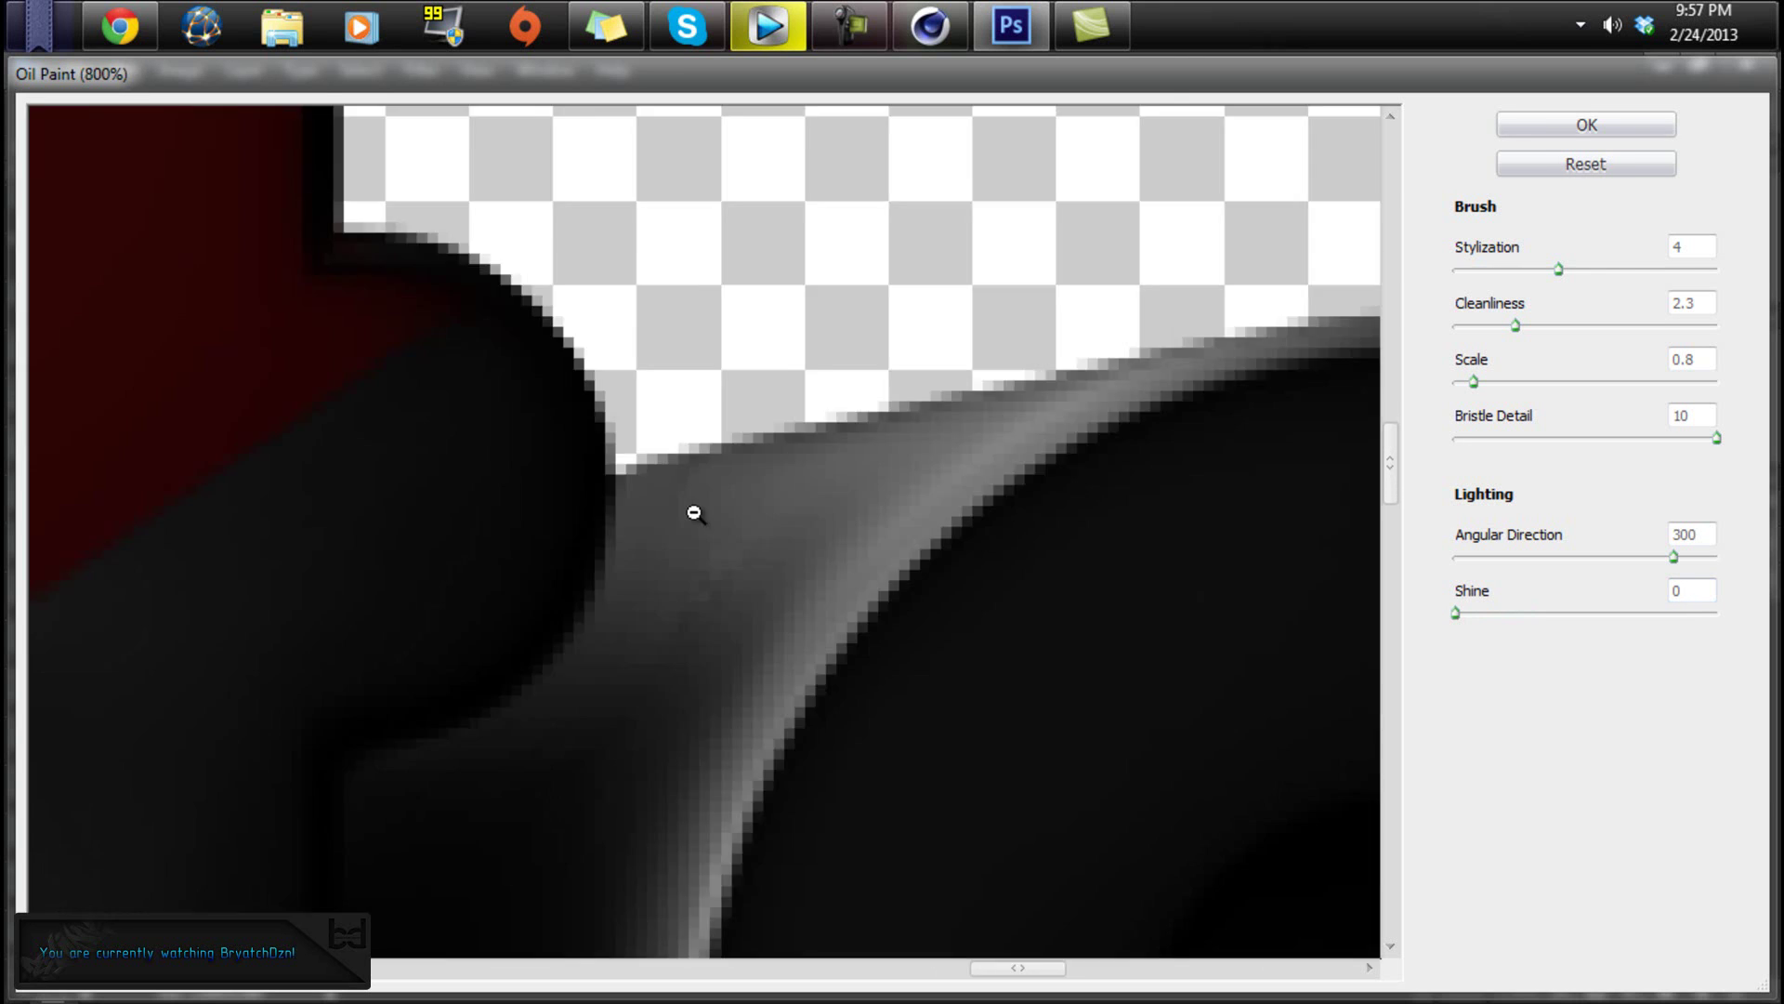
pyautogui.keyDown('alt'); pyautogui.click(695, 513); pyautogui.keyUp('alt')
pyautogui.scroll(2, 547, 514)
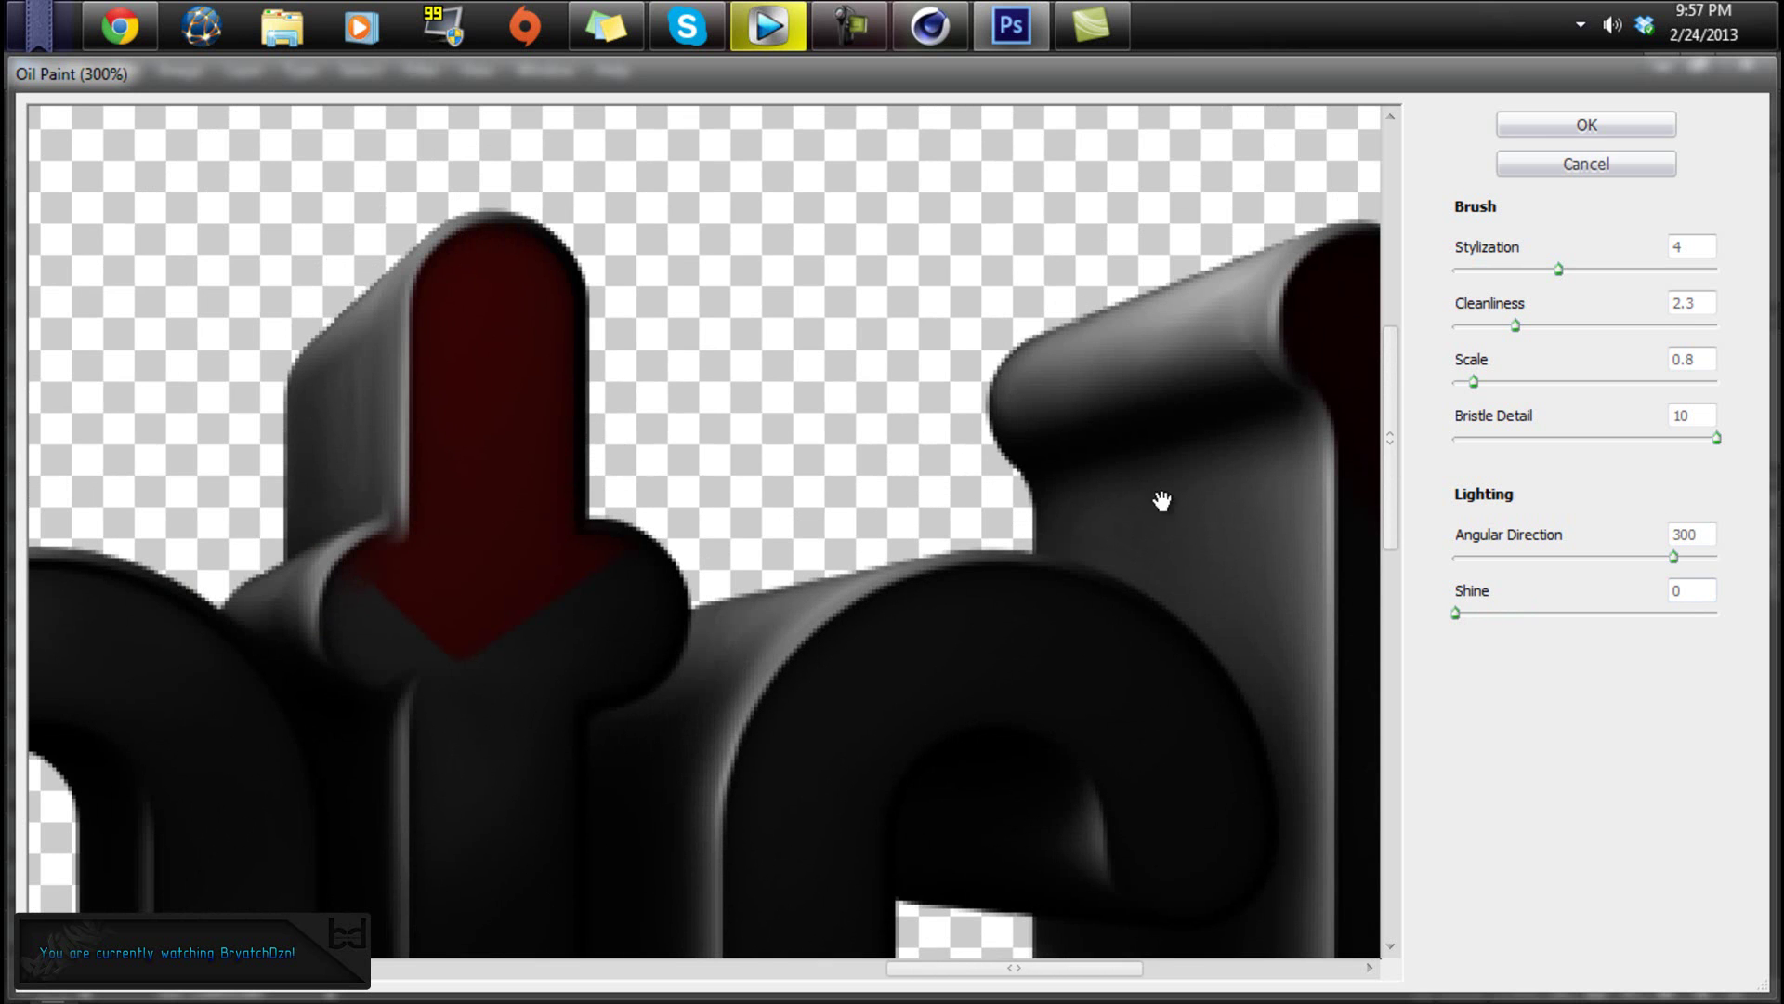
pyautogui.moveTo(293, 587)
pyautogui.mouseDown()
pyautogui.moveTo(577, 598)
pyautogui.moveTo(623, 523)
pyautogui.mouseUp()
# - Set the Oil Paint Stylization to 10 and Cleanliness to 0.8, and apply the filter to the text
pyautogui.moveTo(1579, 264); pyautogui.dragTo(1770, 333)
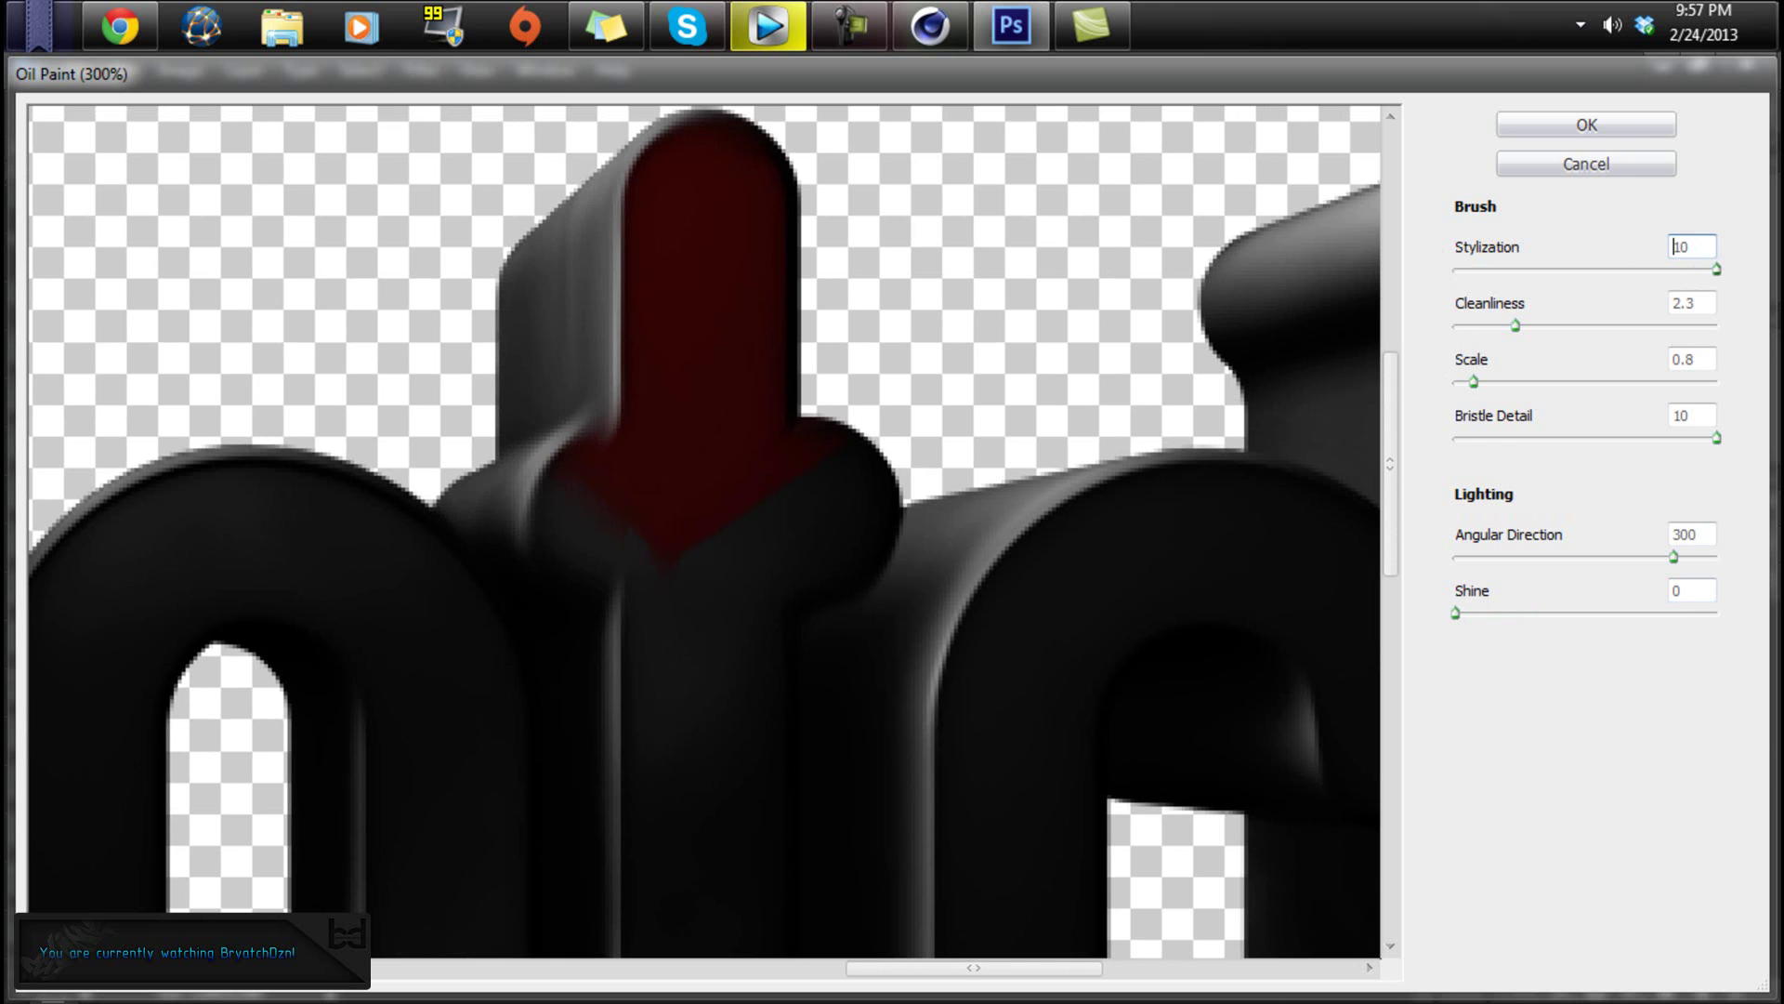
pyautogui.press('Tab')
pyautogui.write('0')
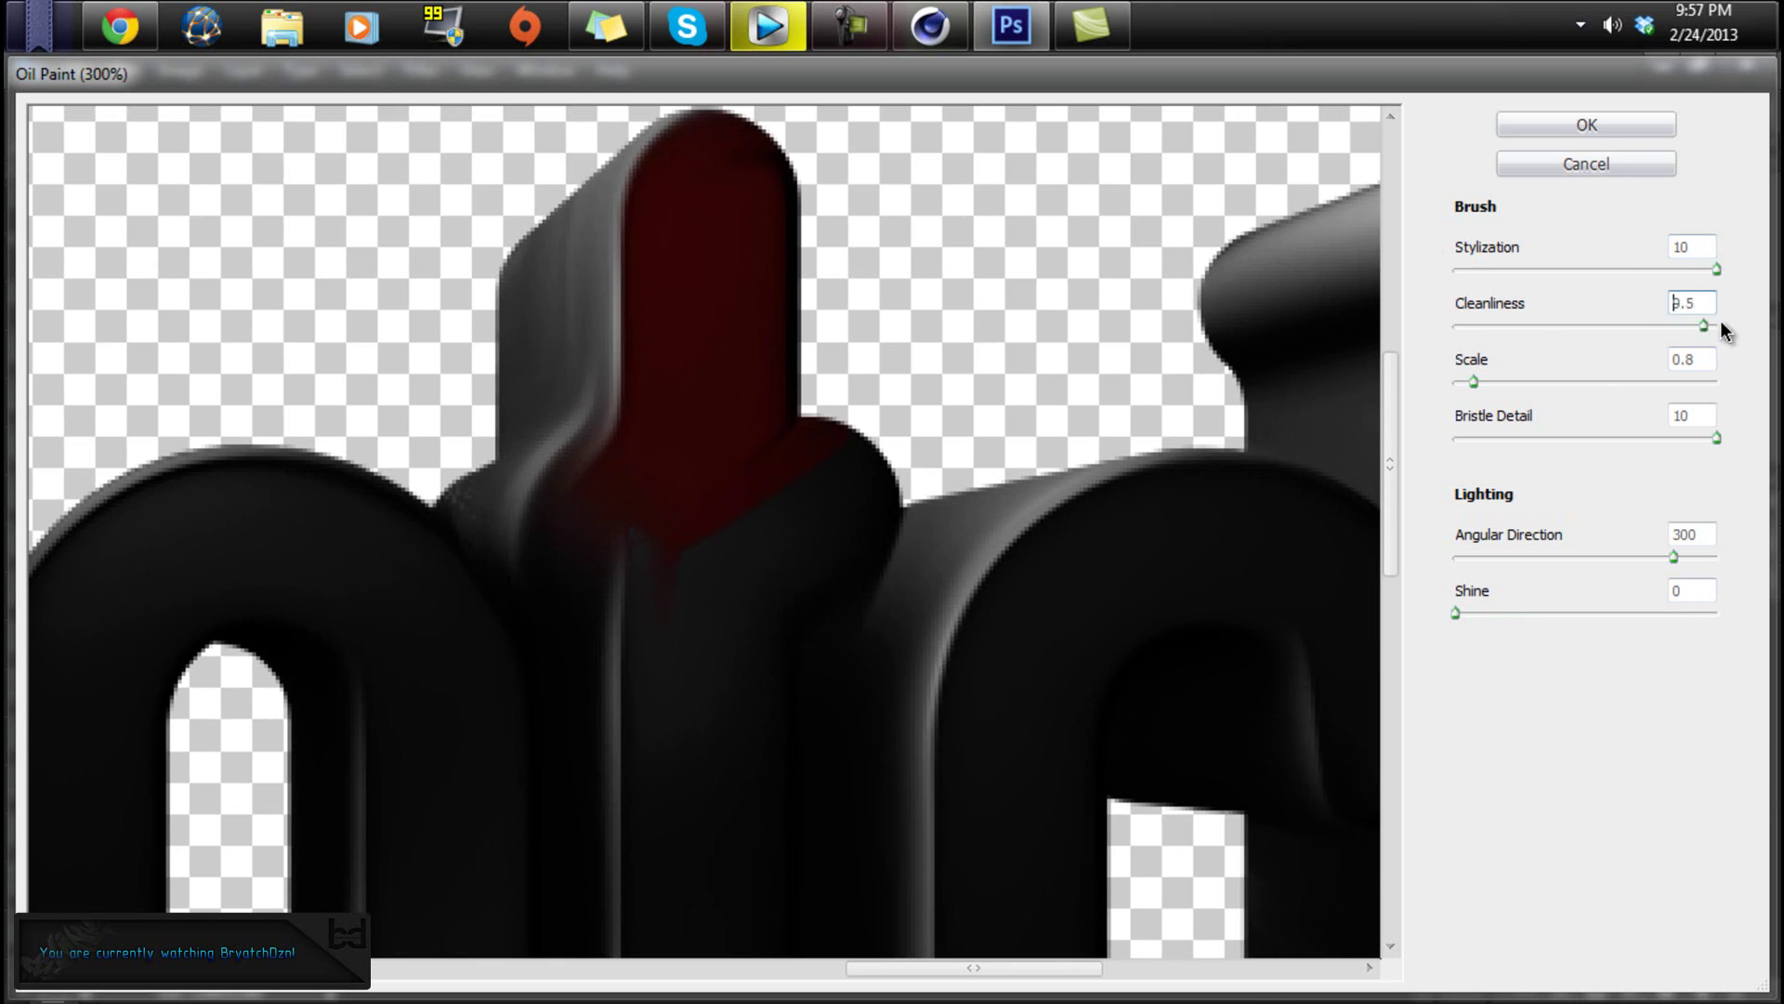
pyautogui.moveTo(1456, 325); pyautogui.dragTo(1488, 351)
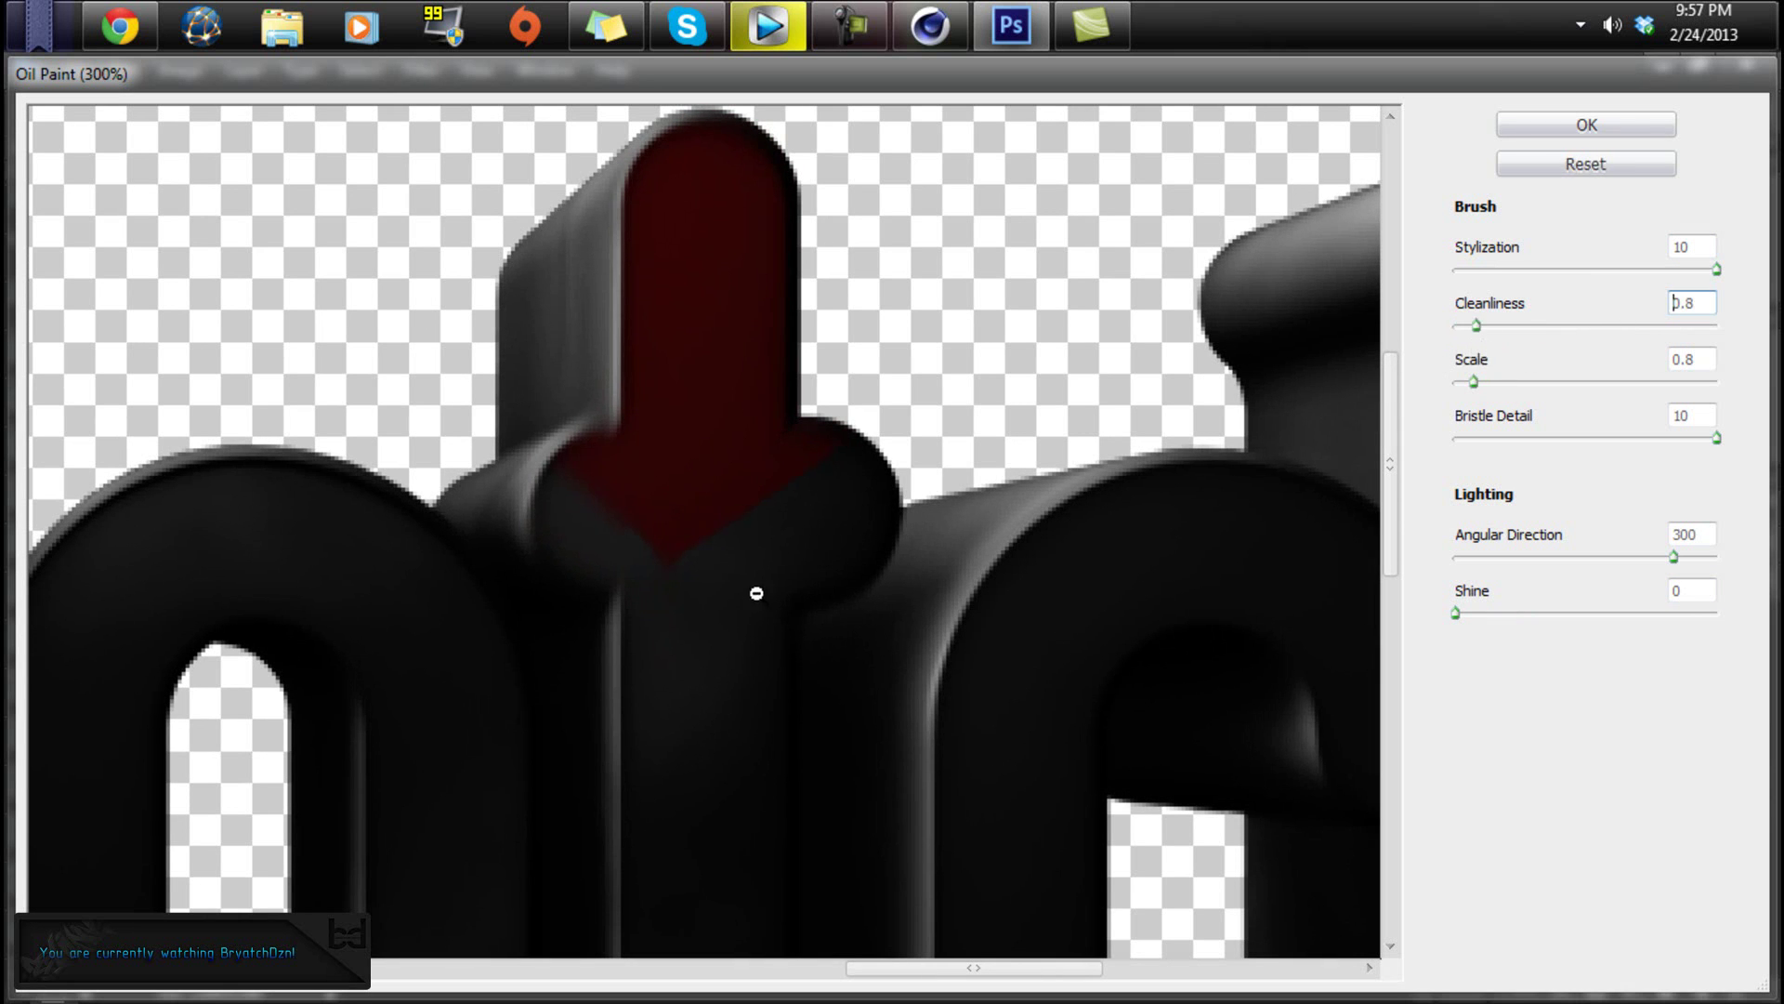
pyautogui.keyDown('alt'); pyautogui.click(756, 593); pyautogui.keyUp('alt')
pyautogui.keyDown('alt'); pyautogui.click(757, 593); pyautogui.keyUp('alt')
pyautogui.keyDown('alt'); pyautogui.click(593, 615); pyautogui.keyUp('alt')
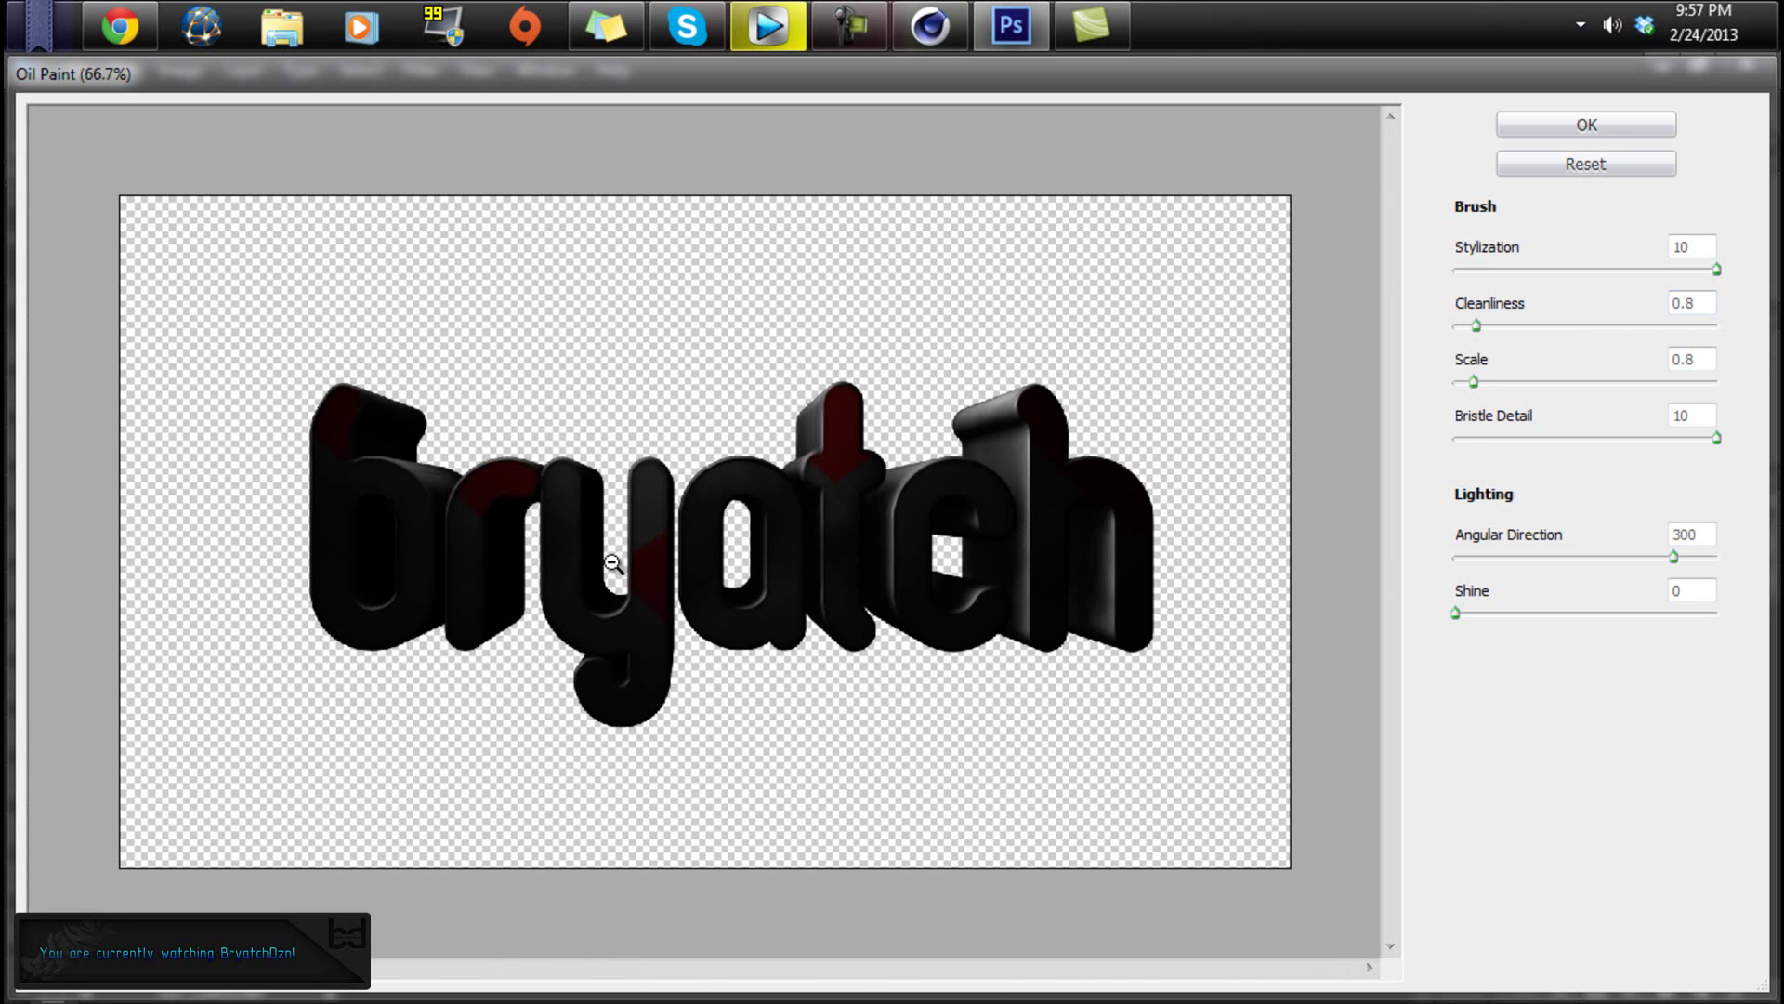
pyautogui.click(1624, 123)
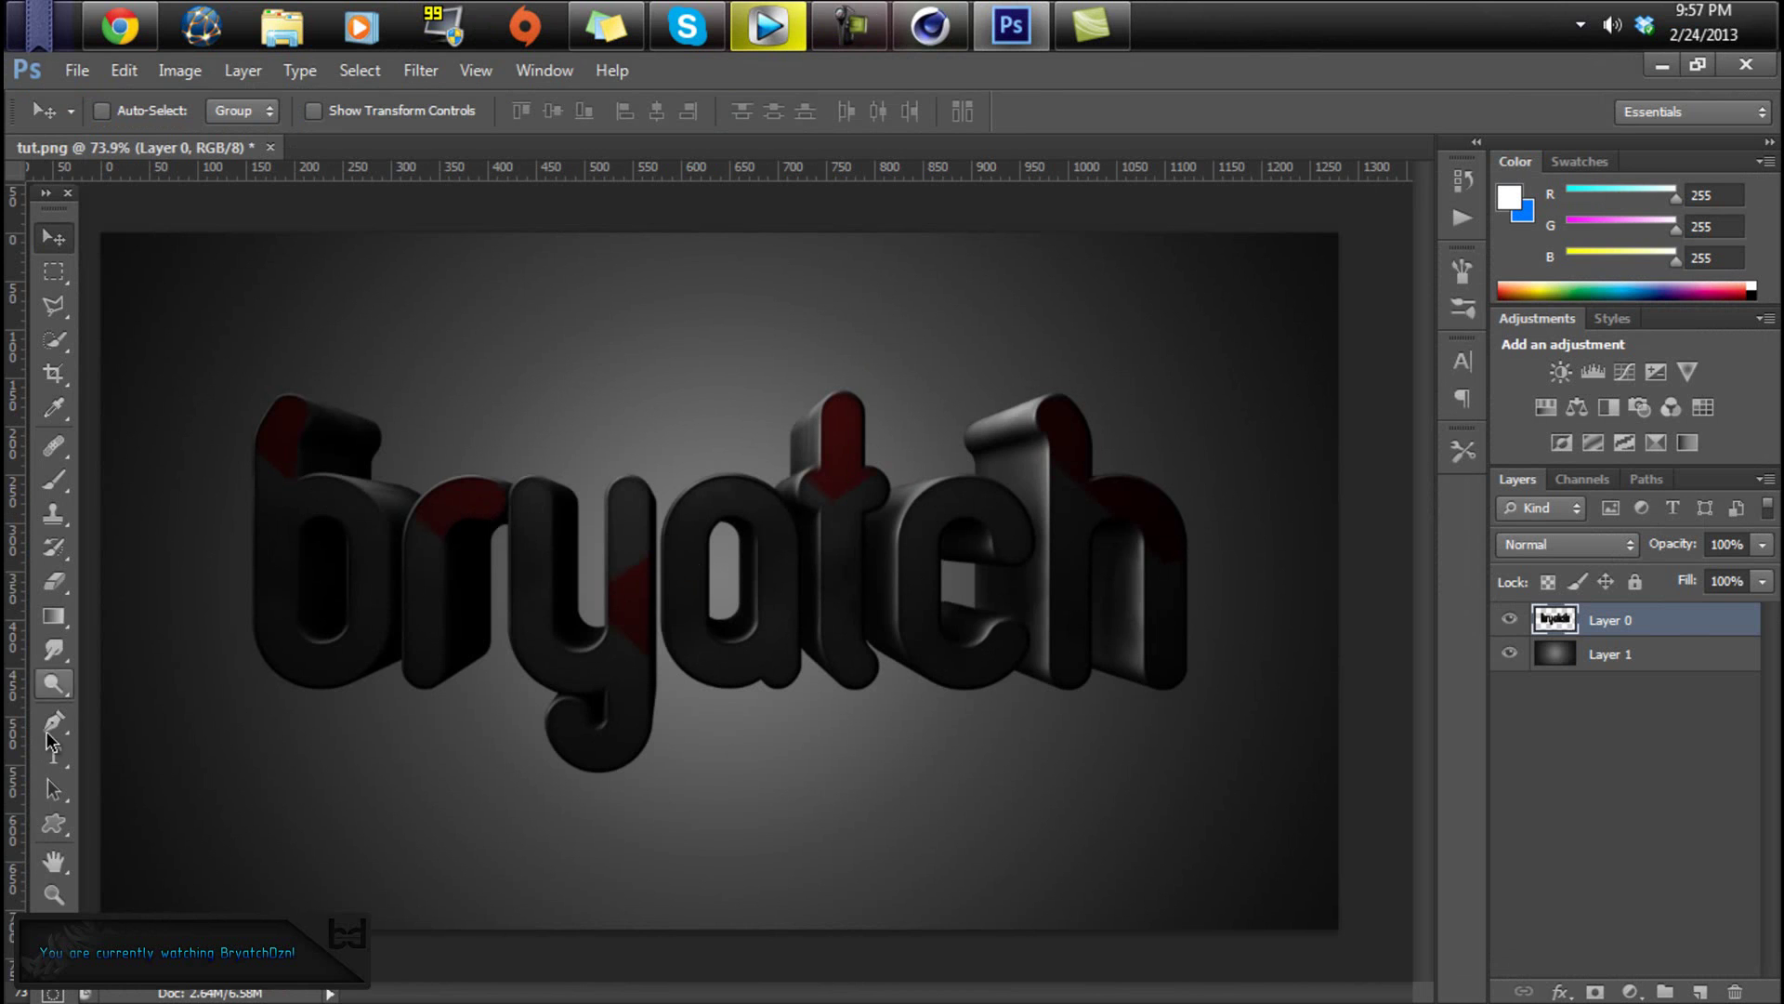
# - Smear the lower edge of the letter r's red area downward using the Smudge tool with a 23 px brush
pyautogui.click(54, 651)
pyautogui.rightClick(432, 545)
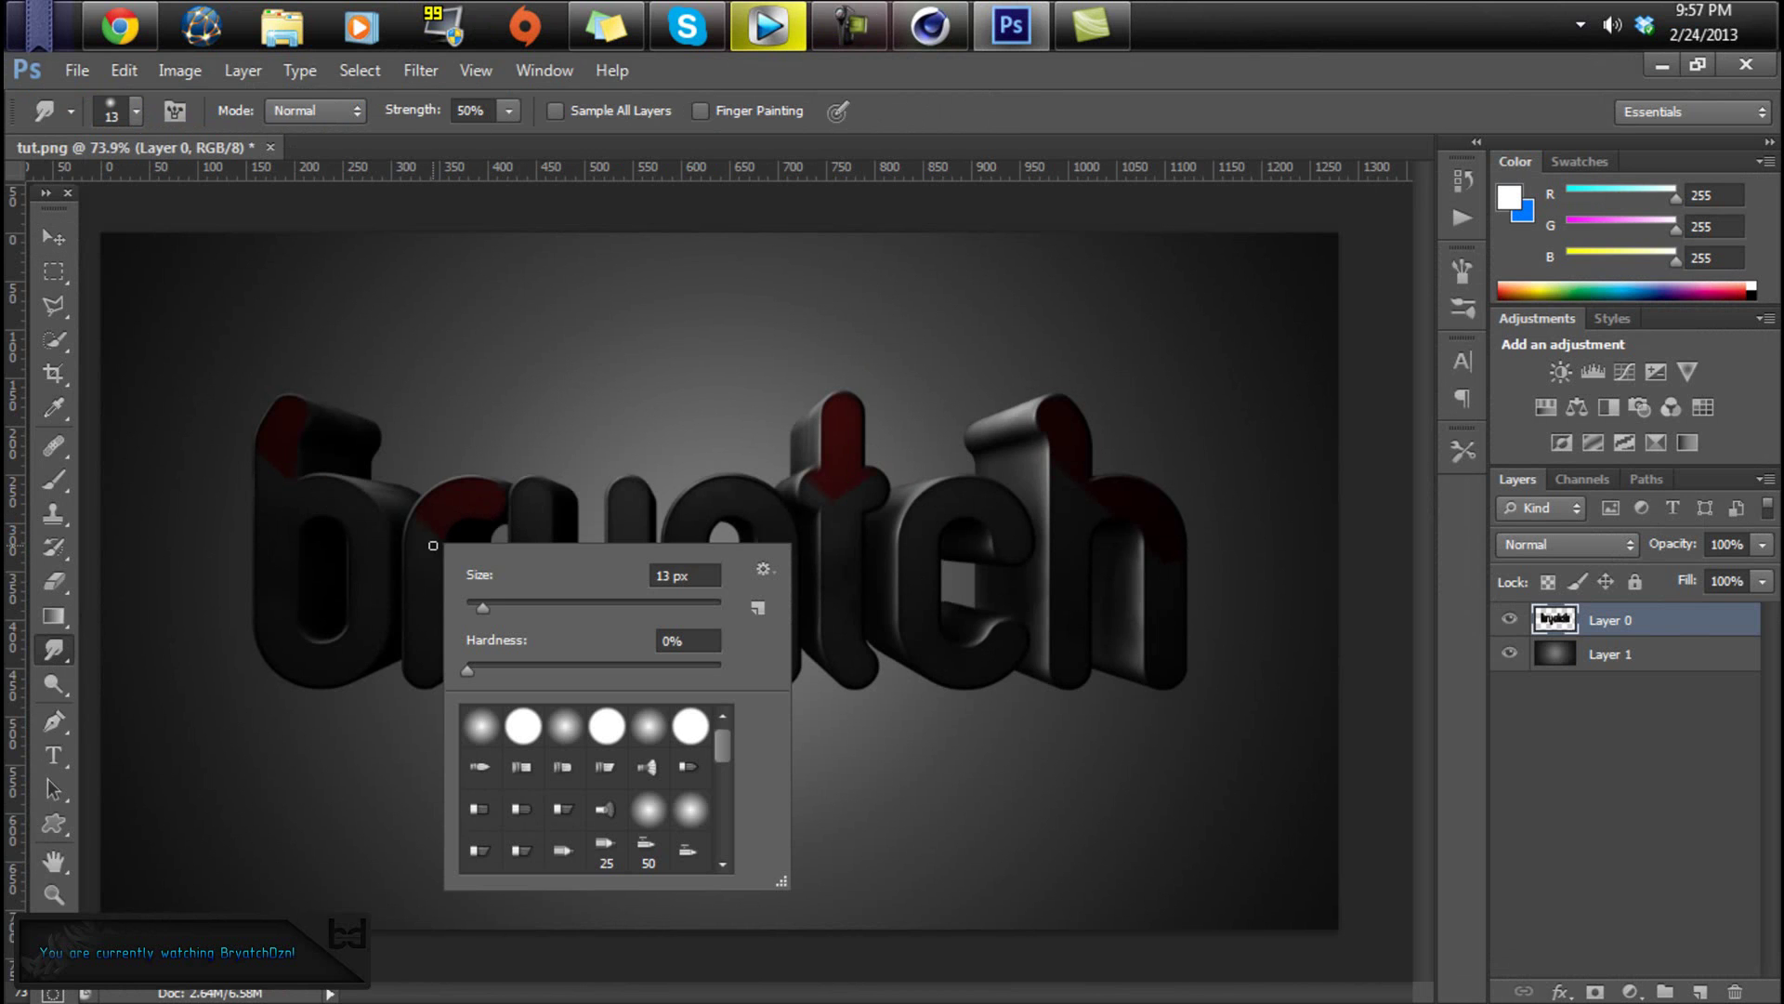
pyautogui.moveTo(483, 595); pyautogui.dragTo(494, 600)
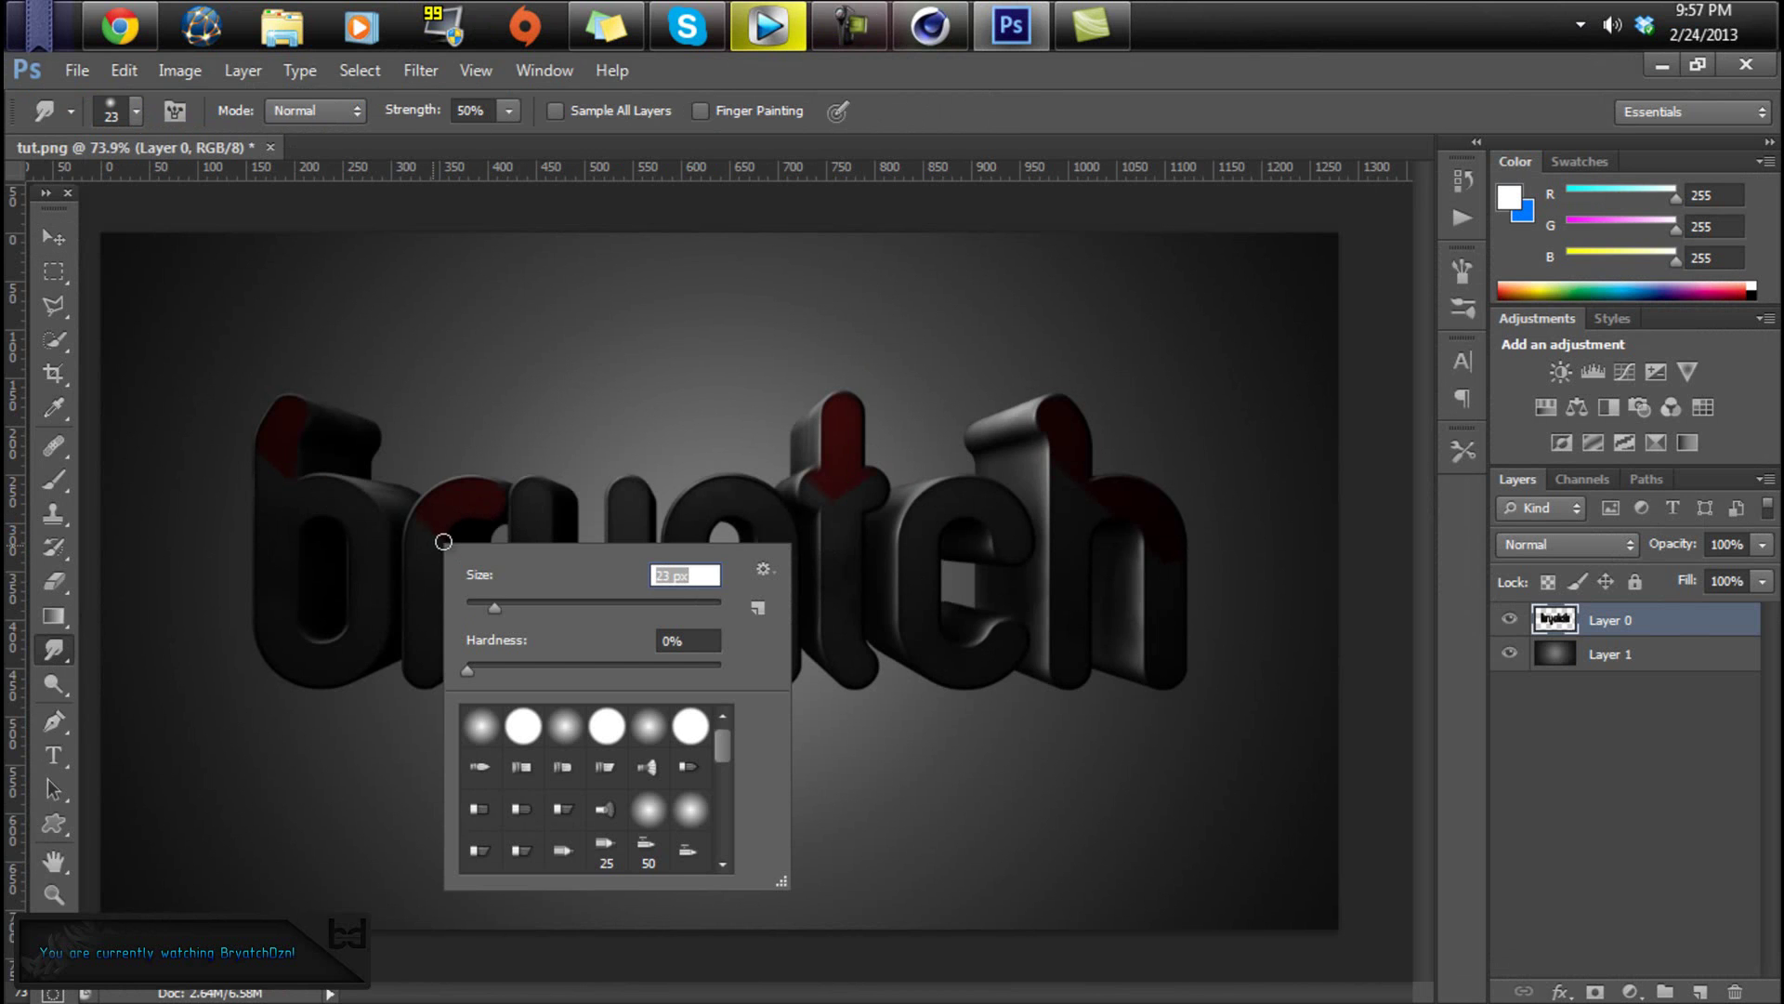
pyautogui.press('Return')
pyautogui.keyDown('alt'); pyautogui.scroll(5, 331, 561); pyautogui.keyUp('alt')
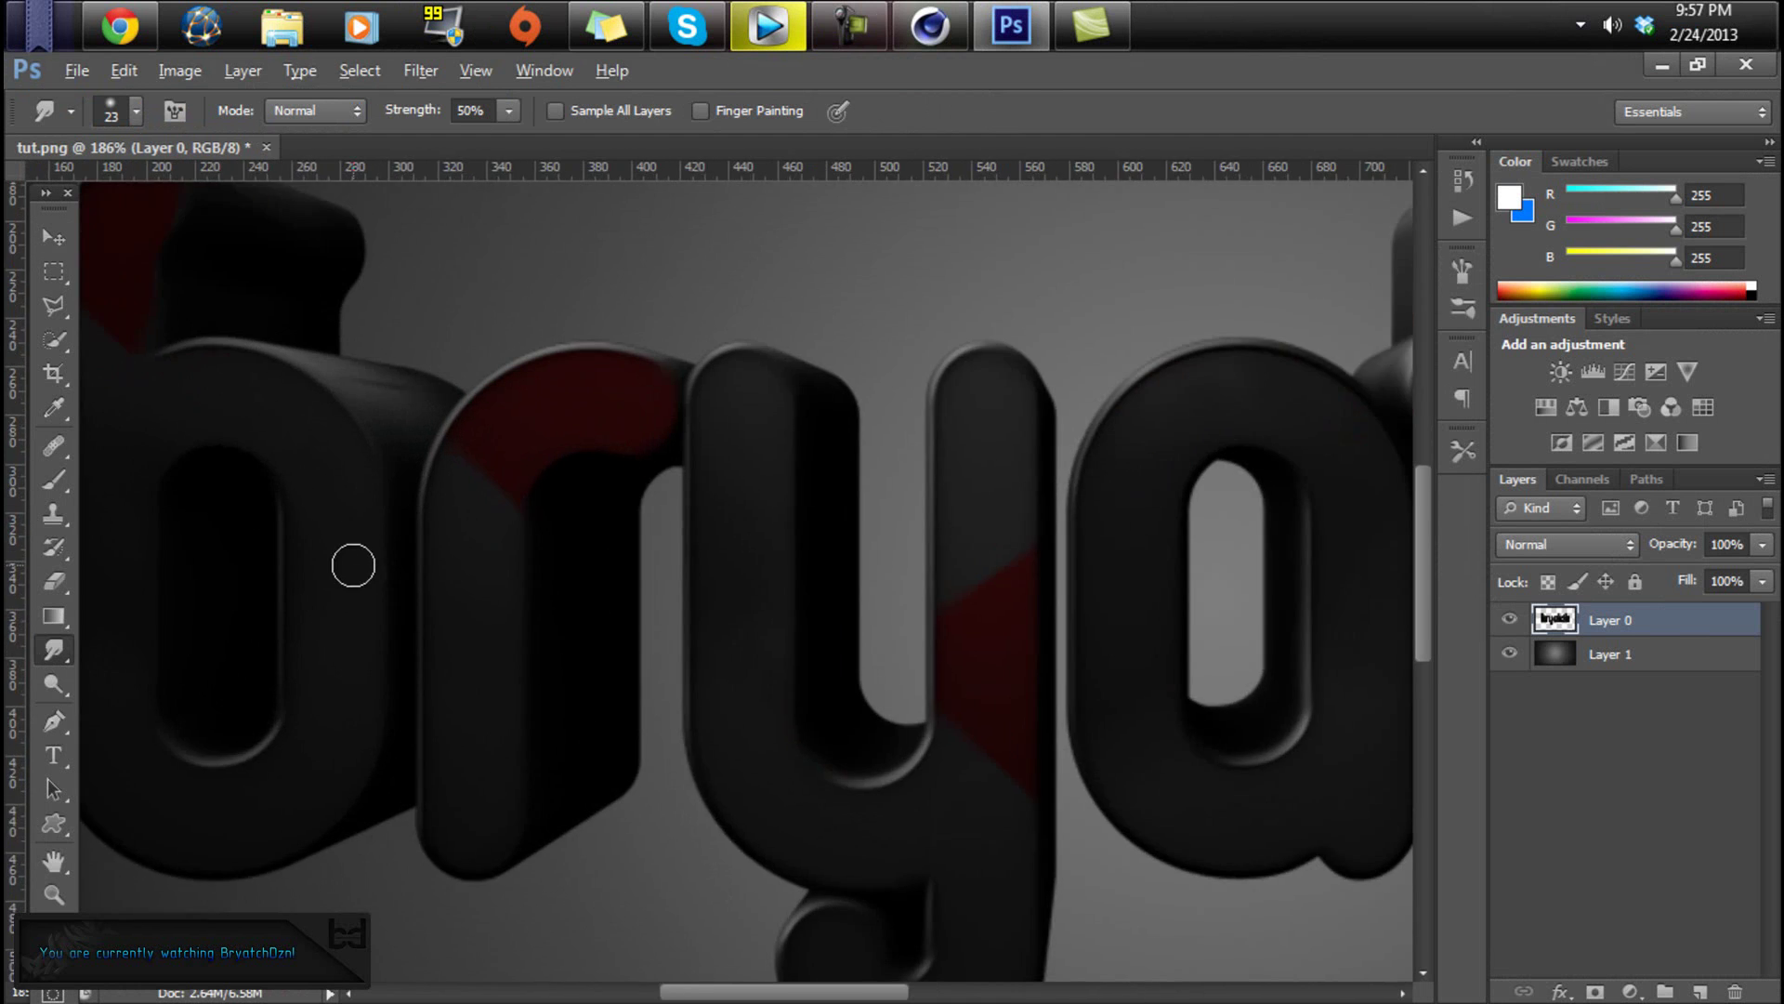
pyautogui.moveTo(545, 366)
pyautogui.mouseDown()
pyautogui.moveTo(502, 442)
pyautogui.moveTo(611, 354)
pyautogui.moveTo(557, 613)
pyautogui.moveTo(574, 346)
pyautogui.moveTo(481, 583)
pyautogui.moveTo(573, 414)
pyautogui.moveTo(569, 677)
pyautogui.mouseUp()
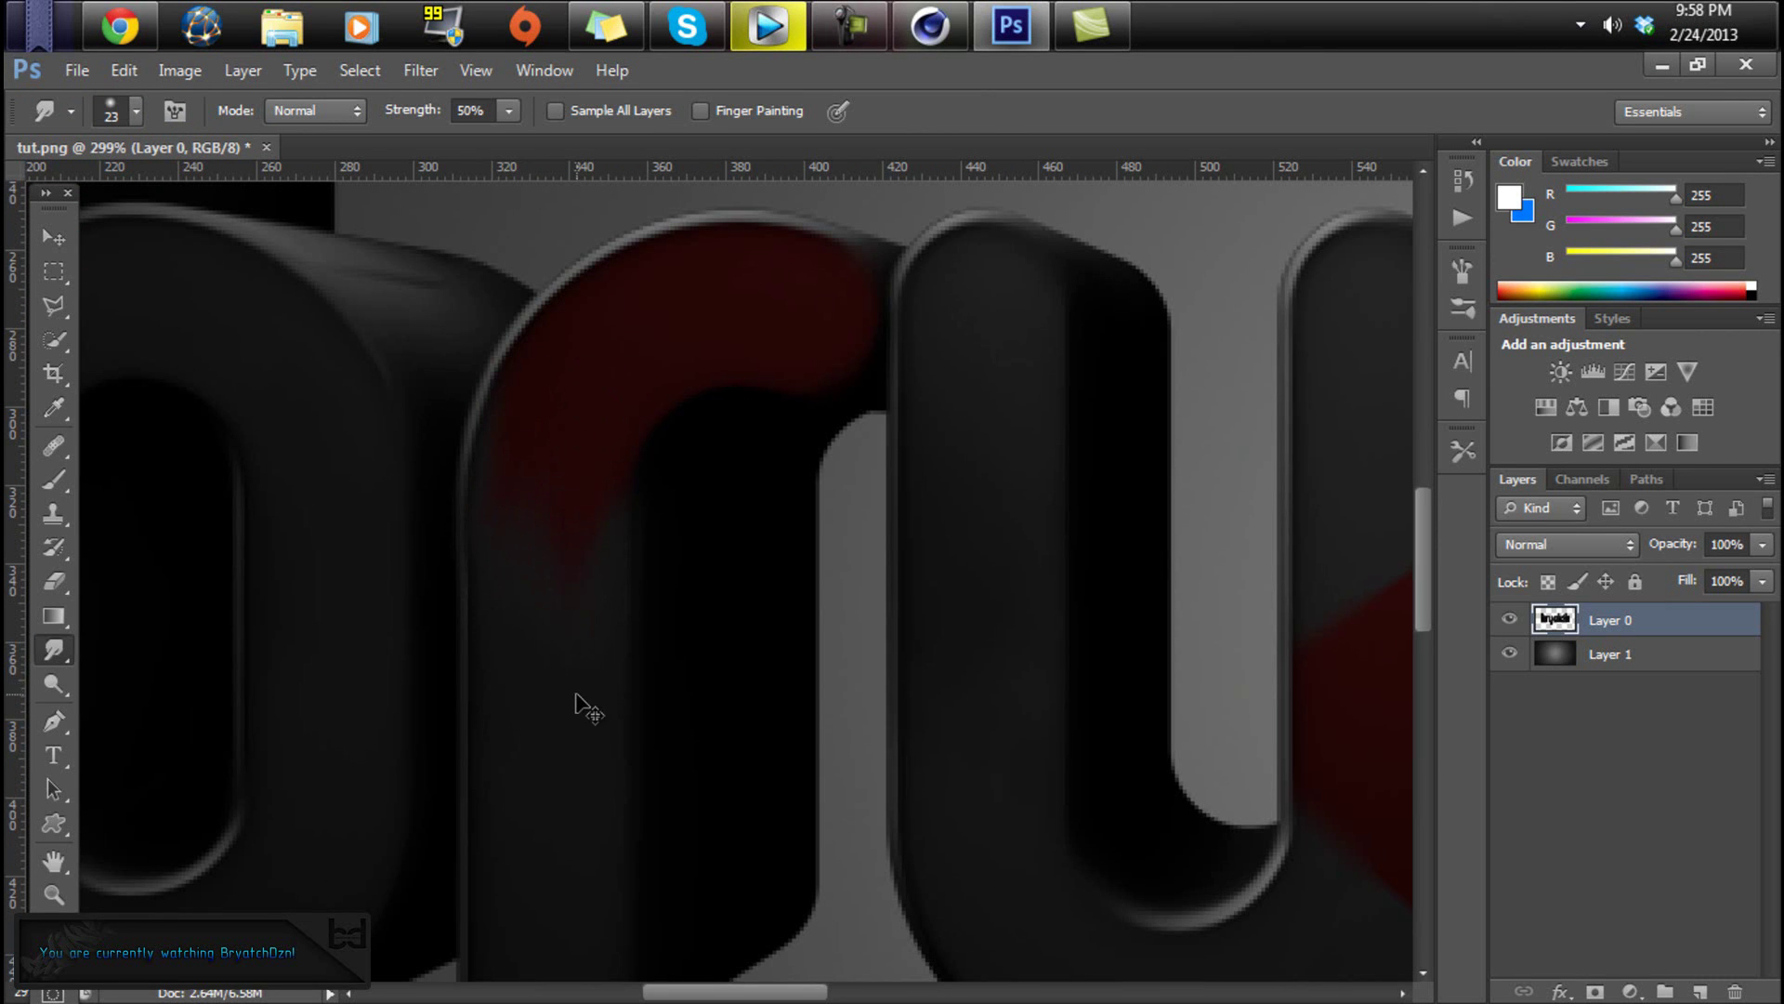
pyautogui.moveTo(486, 465)
pyautogui.mouseDown()
pyautogui.moveTo(471, 617)
pyautogui.moveTo(538, 394)
pyautogui.moveTo(539, 636)
pyautogui.moveTo(582, 518)
pyautogui.moveTo(586, 594)
pyautogui.moveTo(545, 378)
pyautogui.moveTo(535, 600)
pyautogui.moveTo(637, 585)
pyautogui.mouseUp()
# - Smudge the upper edge of the red area on the letter y upward into a tapered point
pyautogui.moveTo(811, 995); pyautogui.dragTo(890, 994)
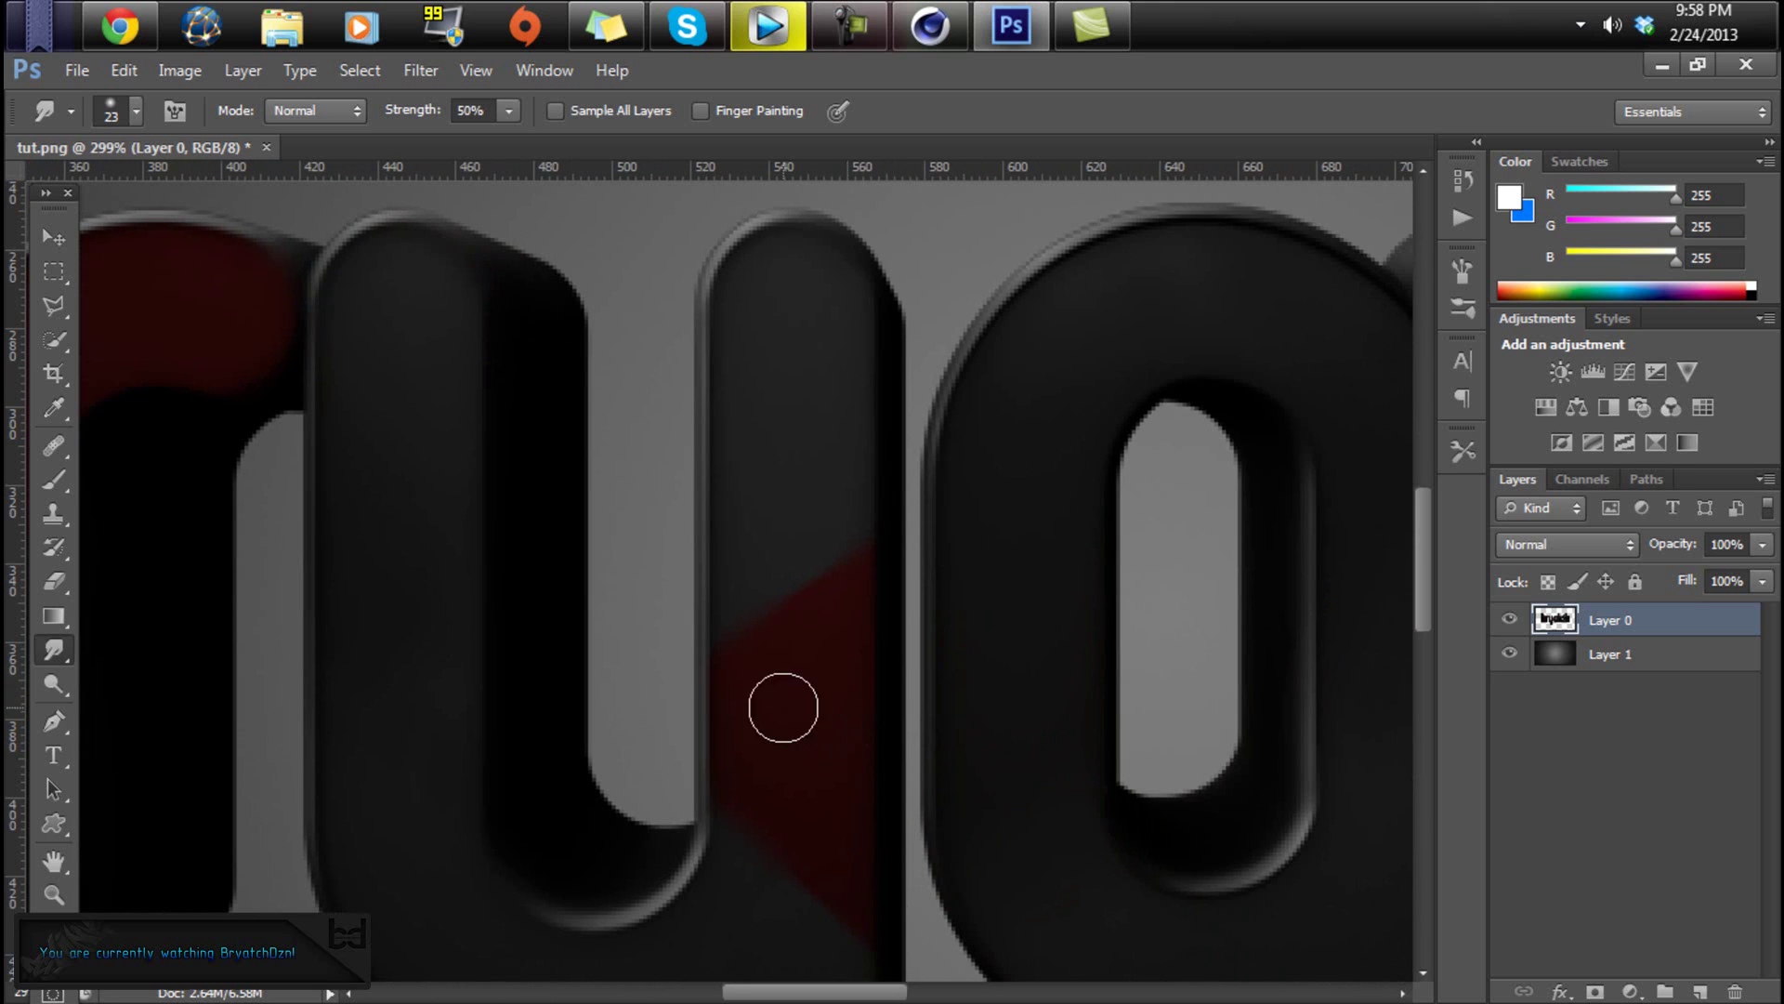
pyautogui.moveTo(745, 670)
pyautogui.mouseDown()
pyautogui.moveTo(753, 418)
pyautogui.moveTo(378, 351)
pyautogui.moveTo(250, 624)
pyautogui.mouseUp()
pyautogui.hotkey('ctrl', 'z')
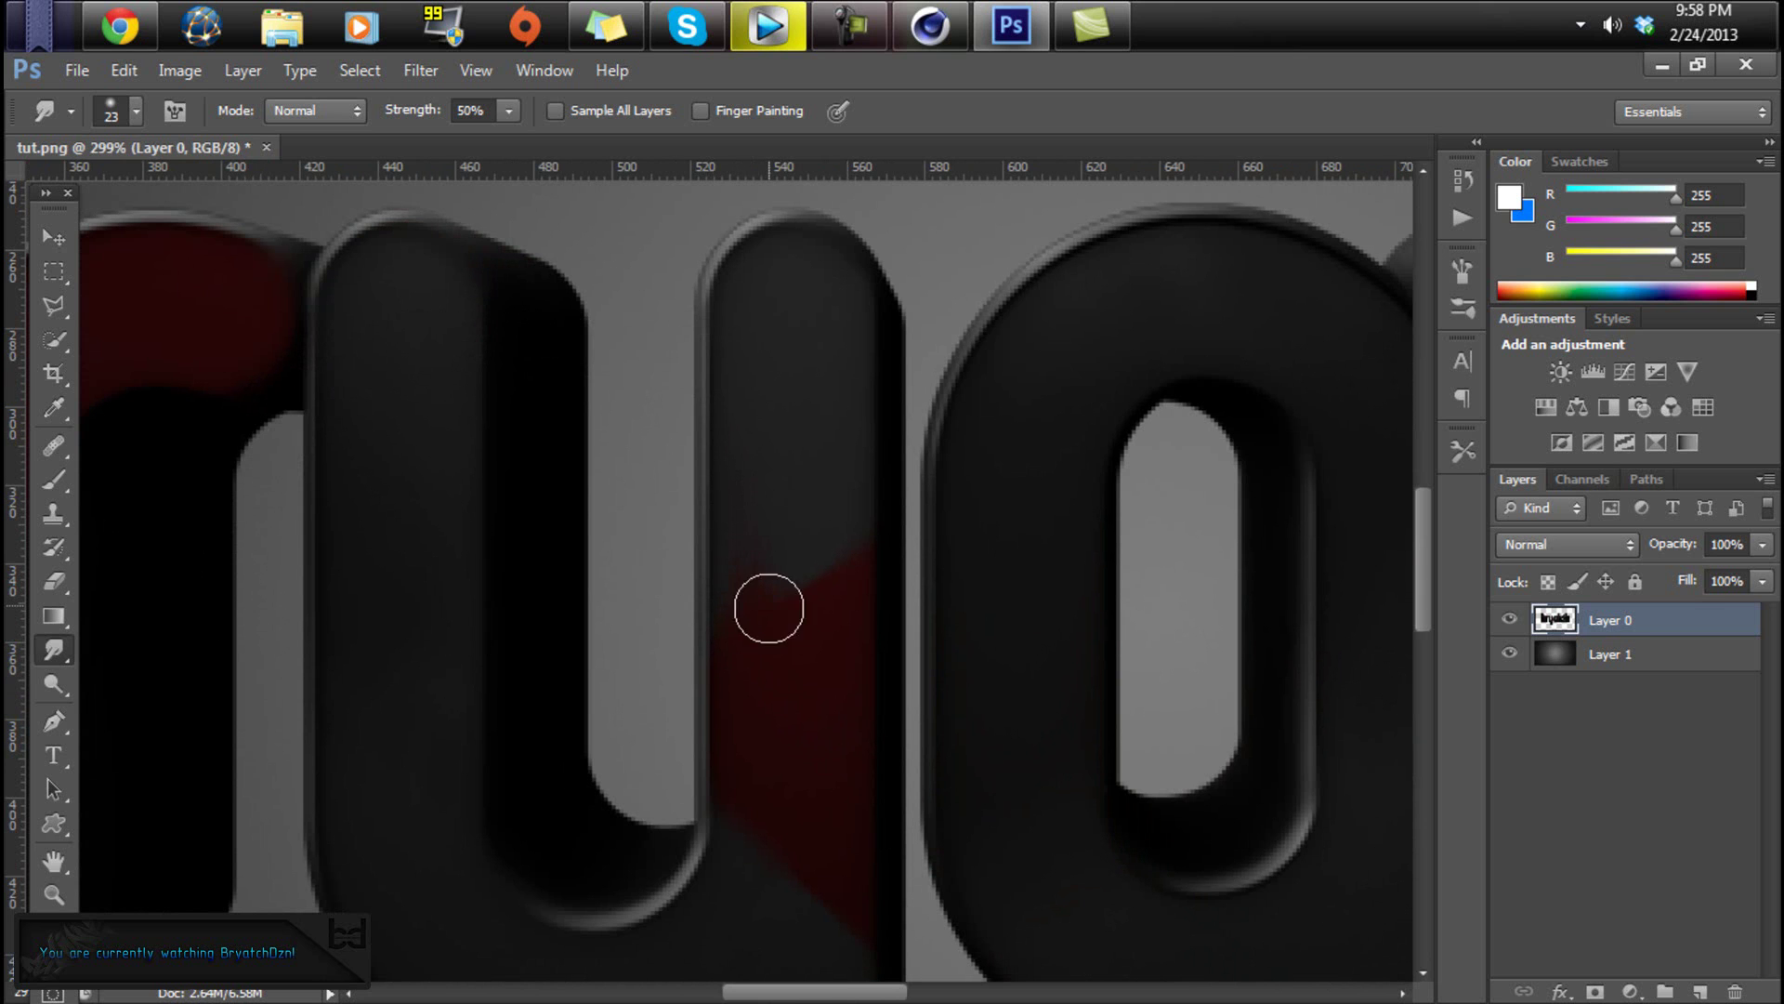
pyautogui.moveTo(793, 626); pyautogui.dragTo(800, 298)
pyautogui.moveTo(816, 594); pyautogui.dragTo(807, 360)
pyautogui.moveTo(837, 565); pyautogui.dragTo(824, 359)
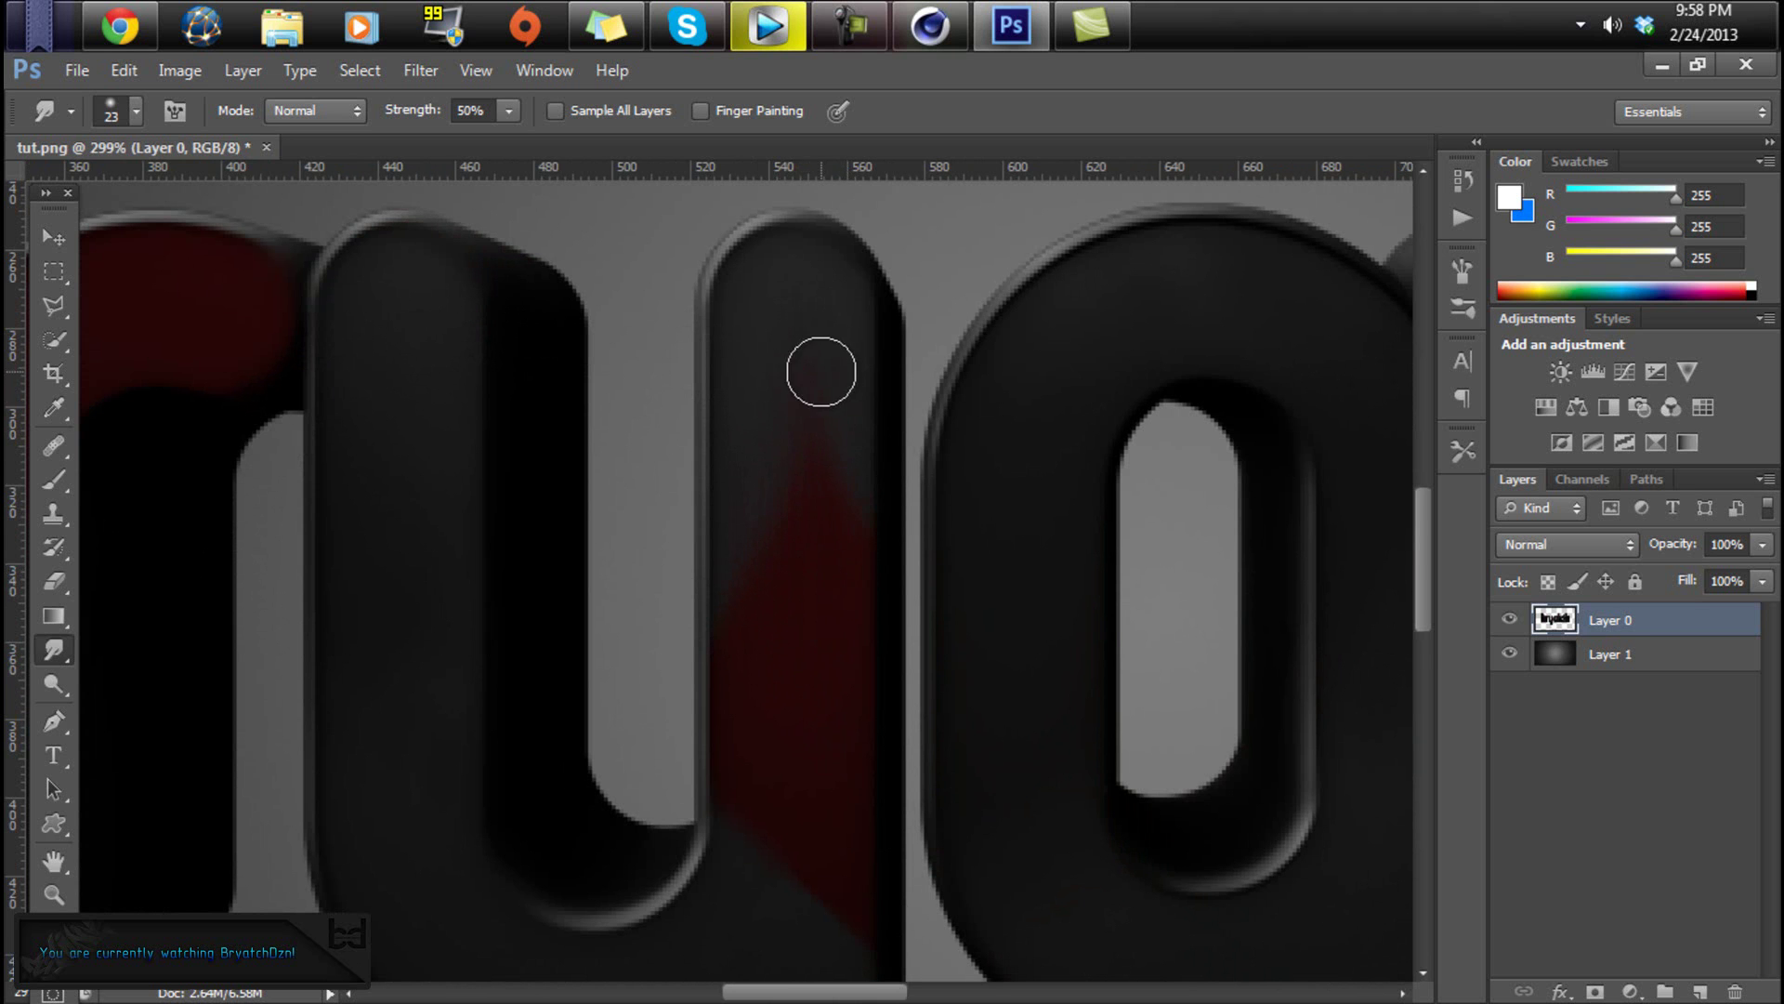
# - Smudge the lower edge of the letter y's red area down into the dark stem
pyautogui.scroll(-2, 760, 809)
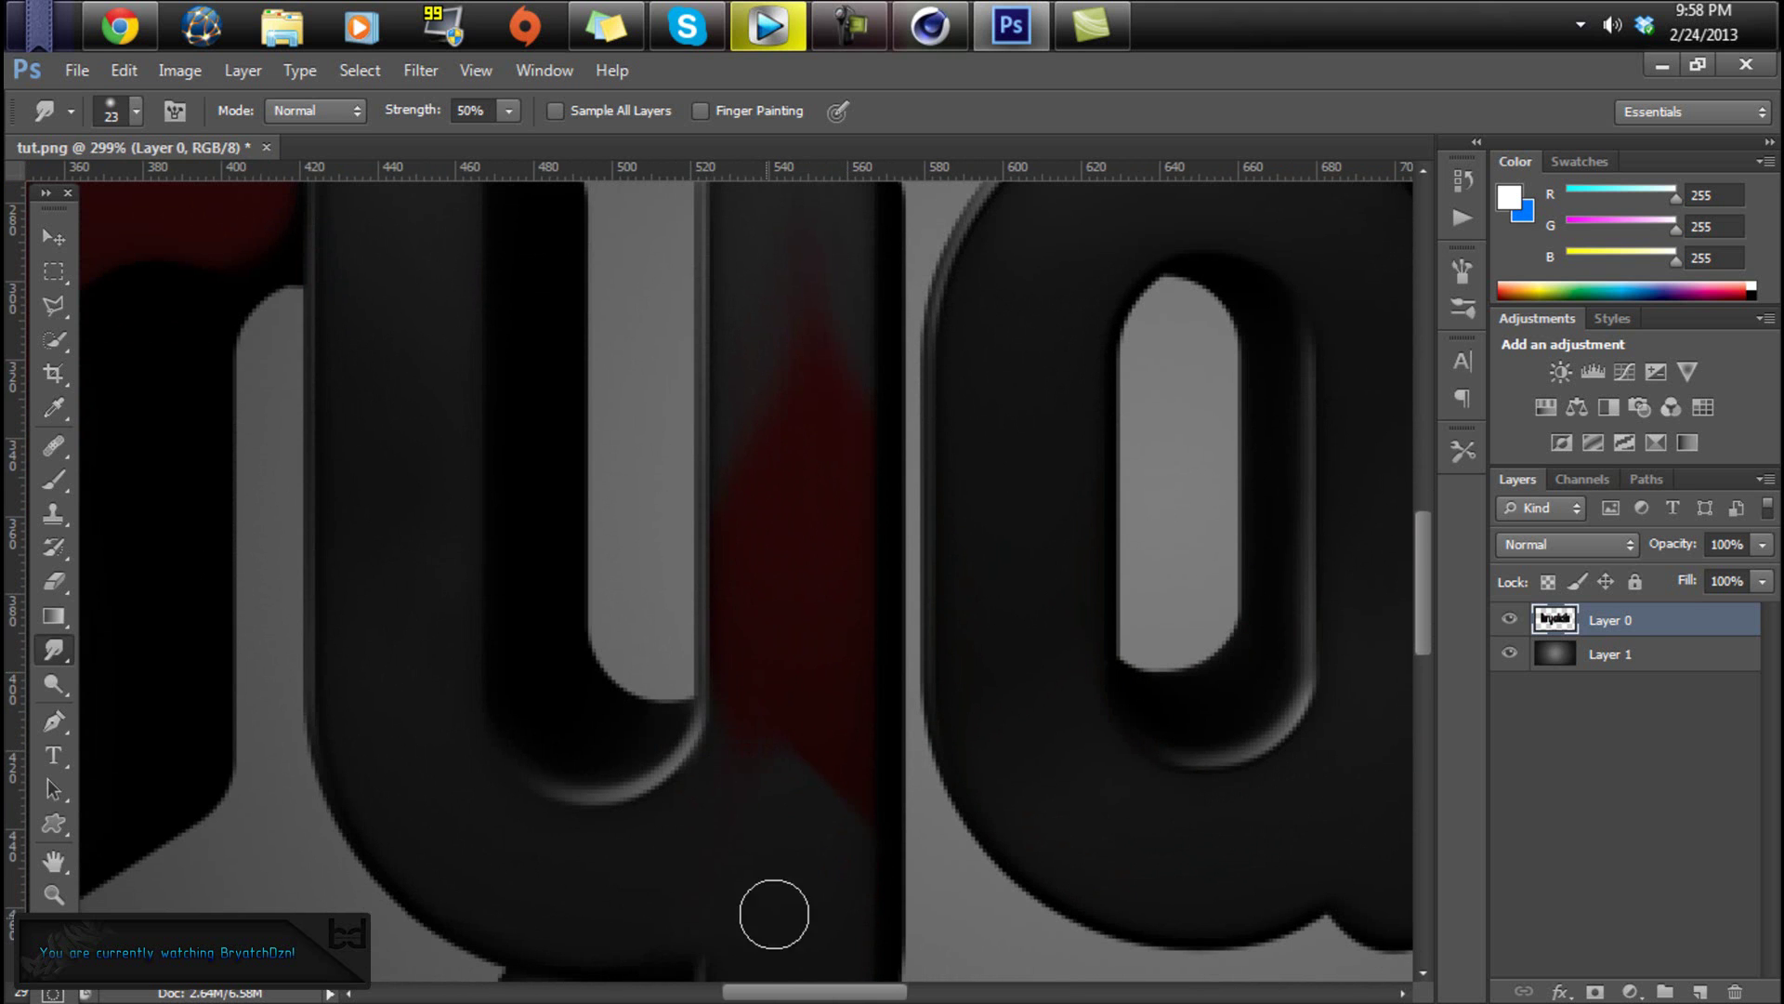
pyautogui.scroll(-3, 790, 743)
pyautogui.scroll(-2, 864, 548)
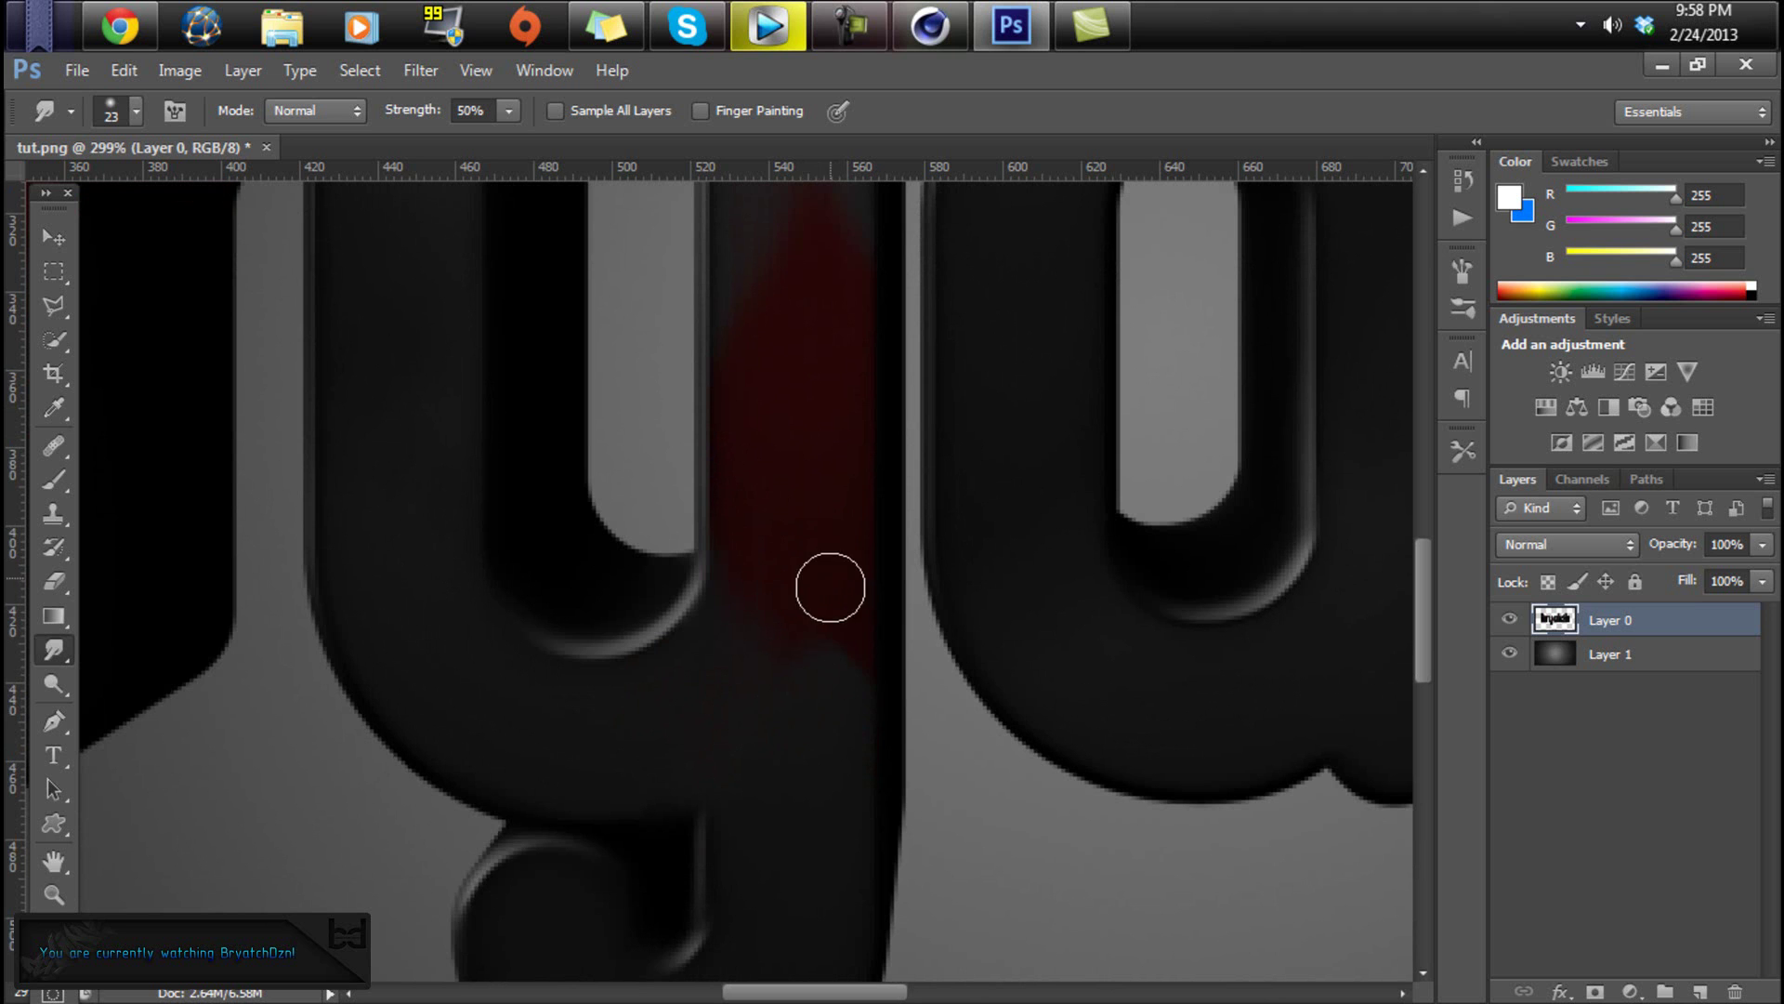
pyautogui.scroll(-2, 813, 664)
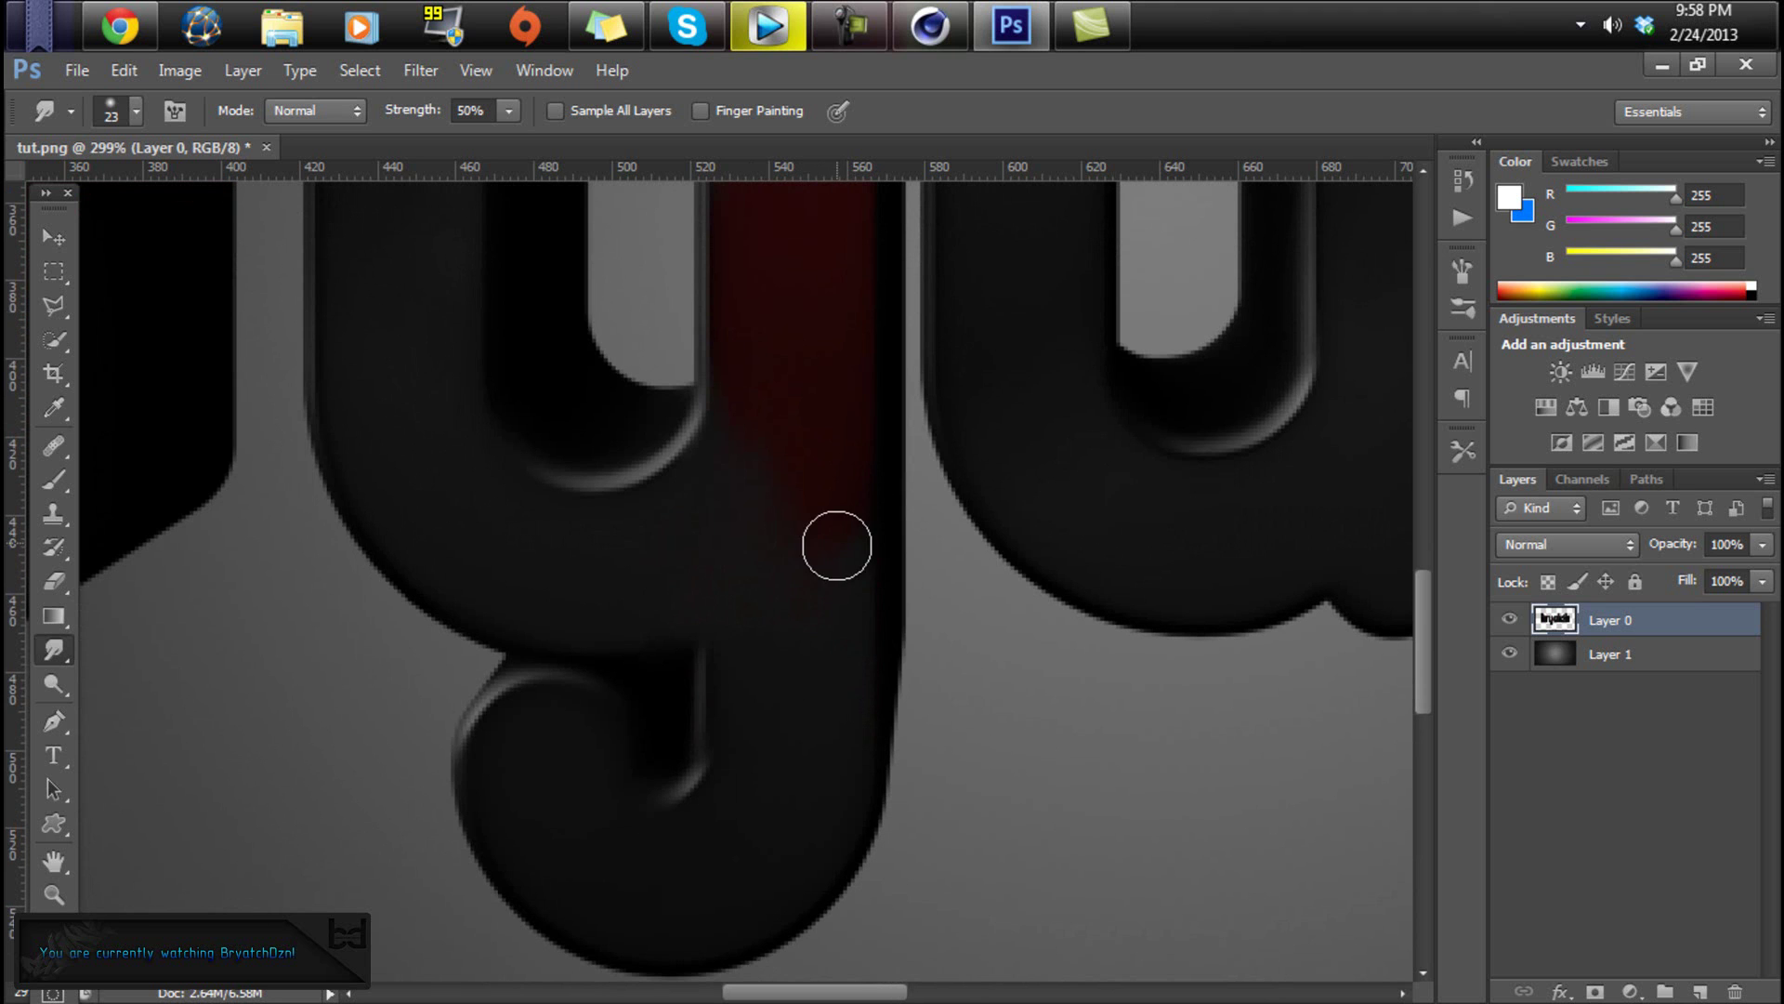
pyautogui.keyDown('alt'); pyautogui.scroll(1, 789, 554); pyautogui.keyUp('alt')
pyautogui.keyDown('alt'); pyautogui.scroll(-5, 808, 643); pyautogui.keyUp('alt')
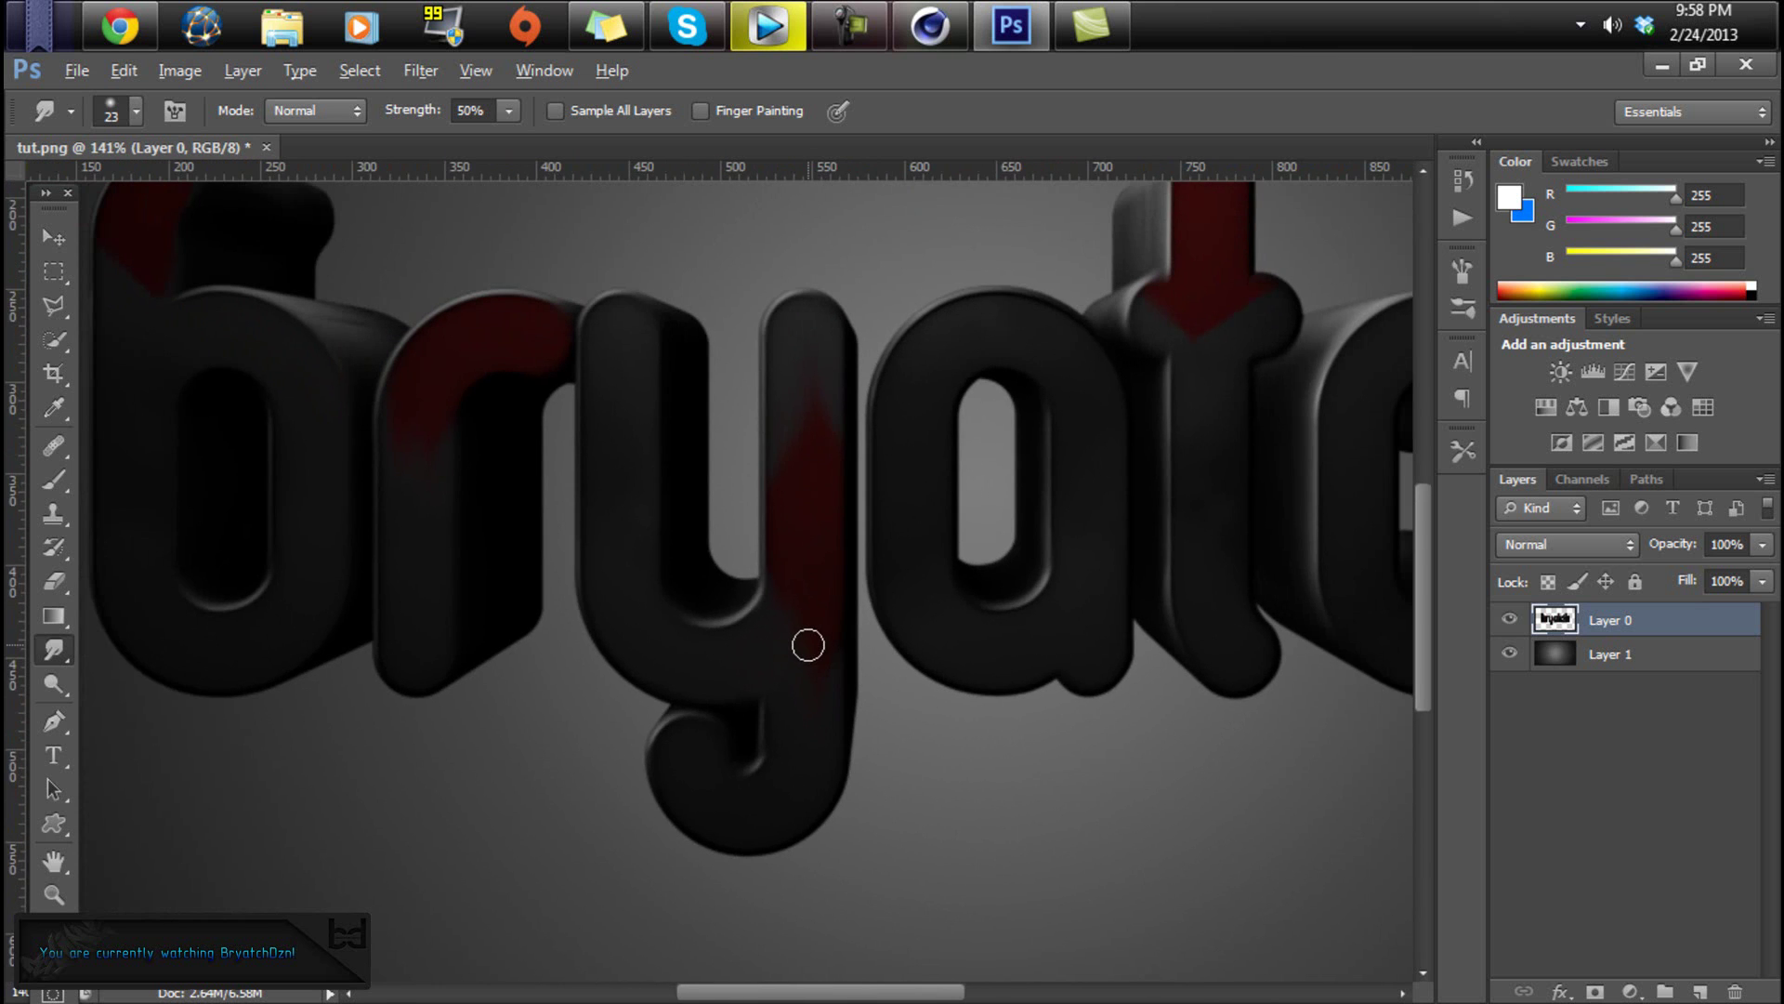
# - Smudge the red area on the letter t down the stem and outward along both sides of its crossbar
pyautogui.scroll(2, 1226, 433)
pyautogui.keyDown('alt'); pyautogui.scroll(1, 1254, 452); pyautogui.keyUp('alt')
pyautogui.moveTo(1175, 394); pyautogui.dragTo(1123, 561)
pyautogui.moveTo(1134, 326); pyautogui.dragTo(1191, 456)
pyautogui.moveTo(1204, 344)
pyautogui.mouseDown()
pyautogui.moveTo(1151, 415)
pyautogui.moveTo(1152, 655)
pyautogui.mouseUp()
pyautogui.moveTo(1240, 333); pyautogui.dragTo(1302, 446)
pyautogui.moveTo(1040, 387); pyautogui.dragTo(1035, 440)
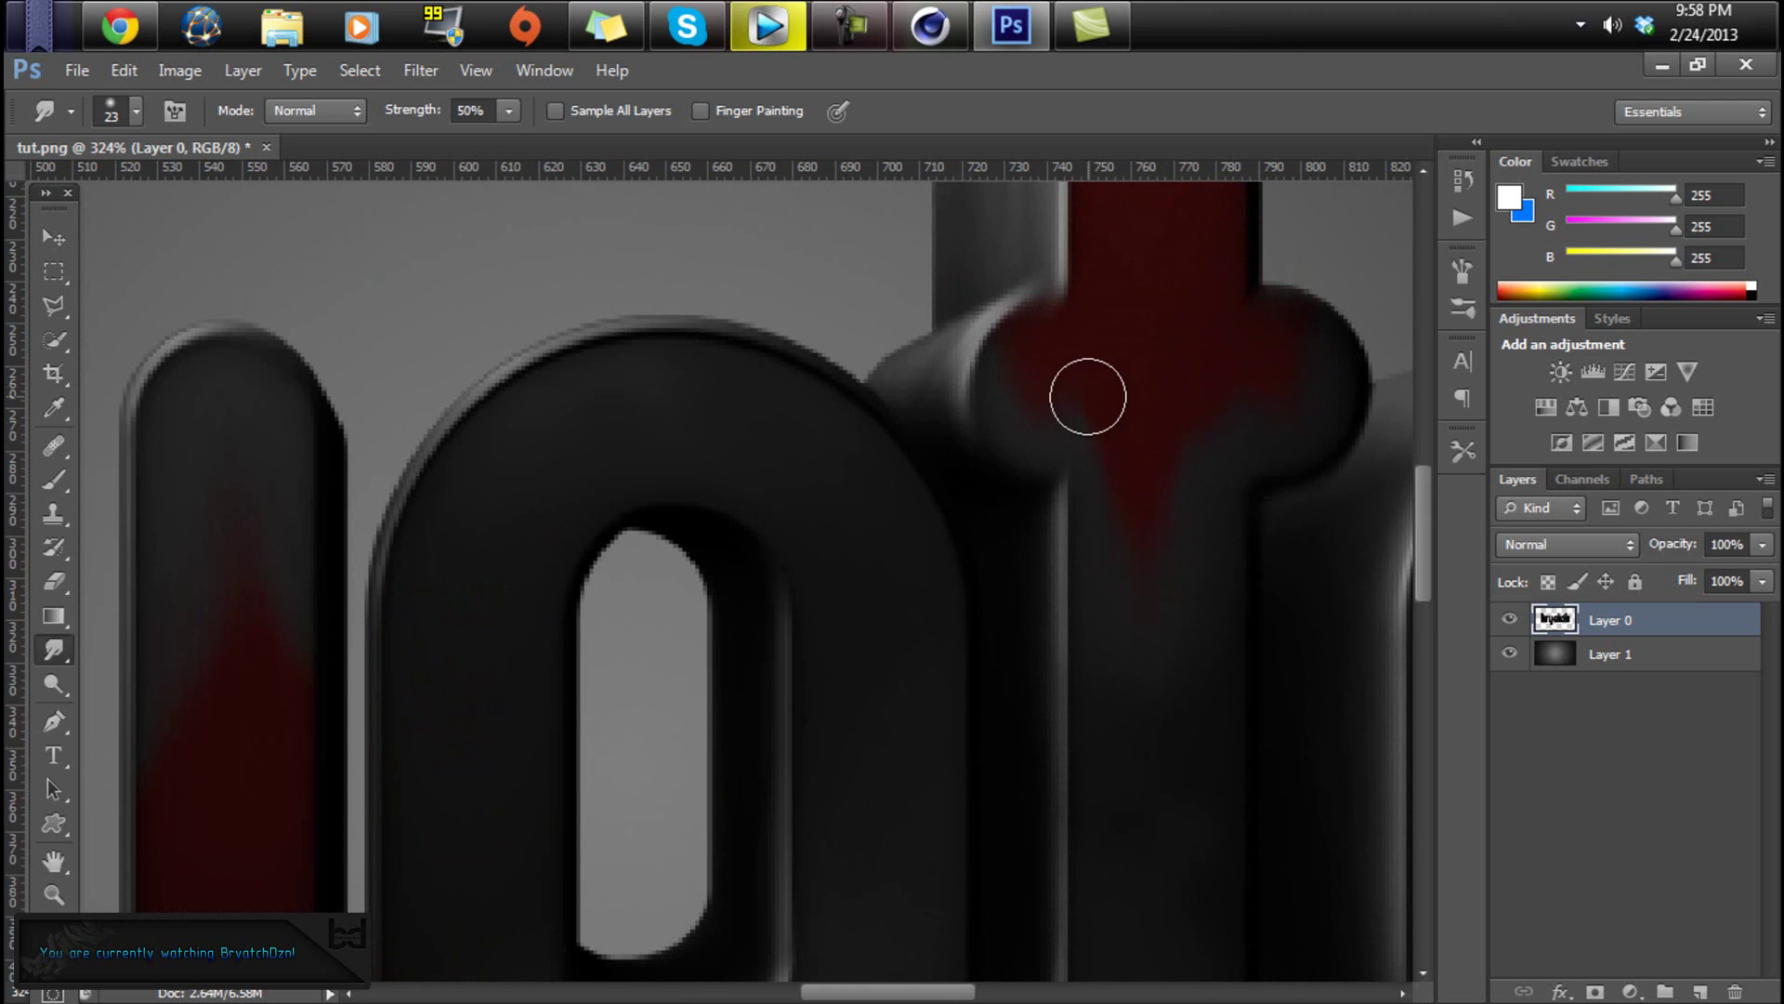
pyautogui.keyDown('alt'); pyautogui.scroll(-4, 1007, 564); pyautogui.keyUp('alt')
pyautogui.keyDown('alt'); pyautogui.scroll(-1, 1009, 562); pyautogui.keyUp('alt')
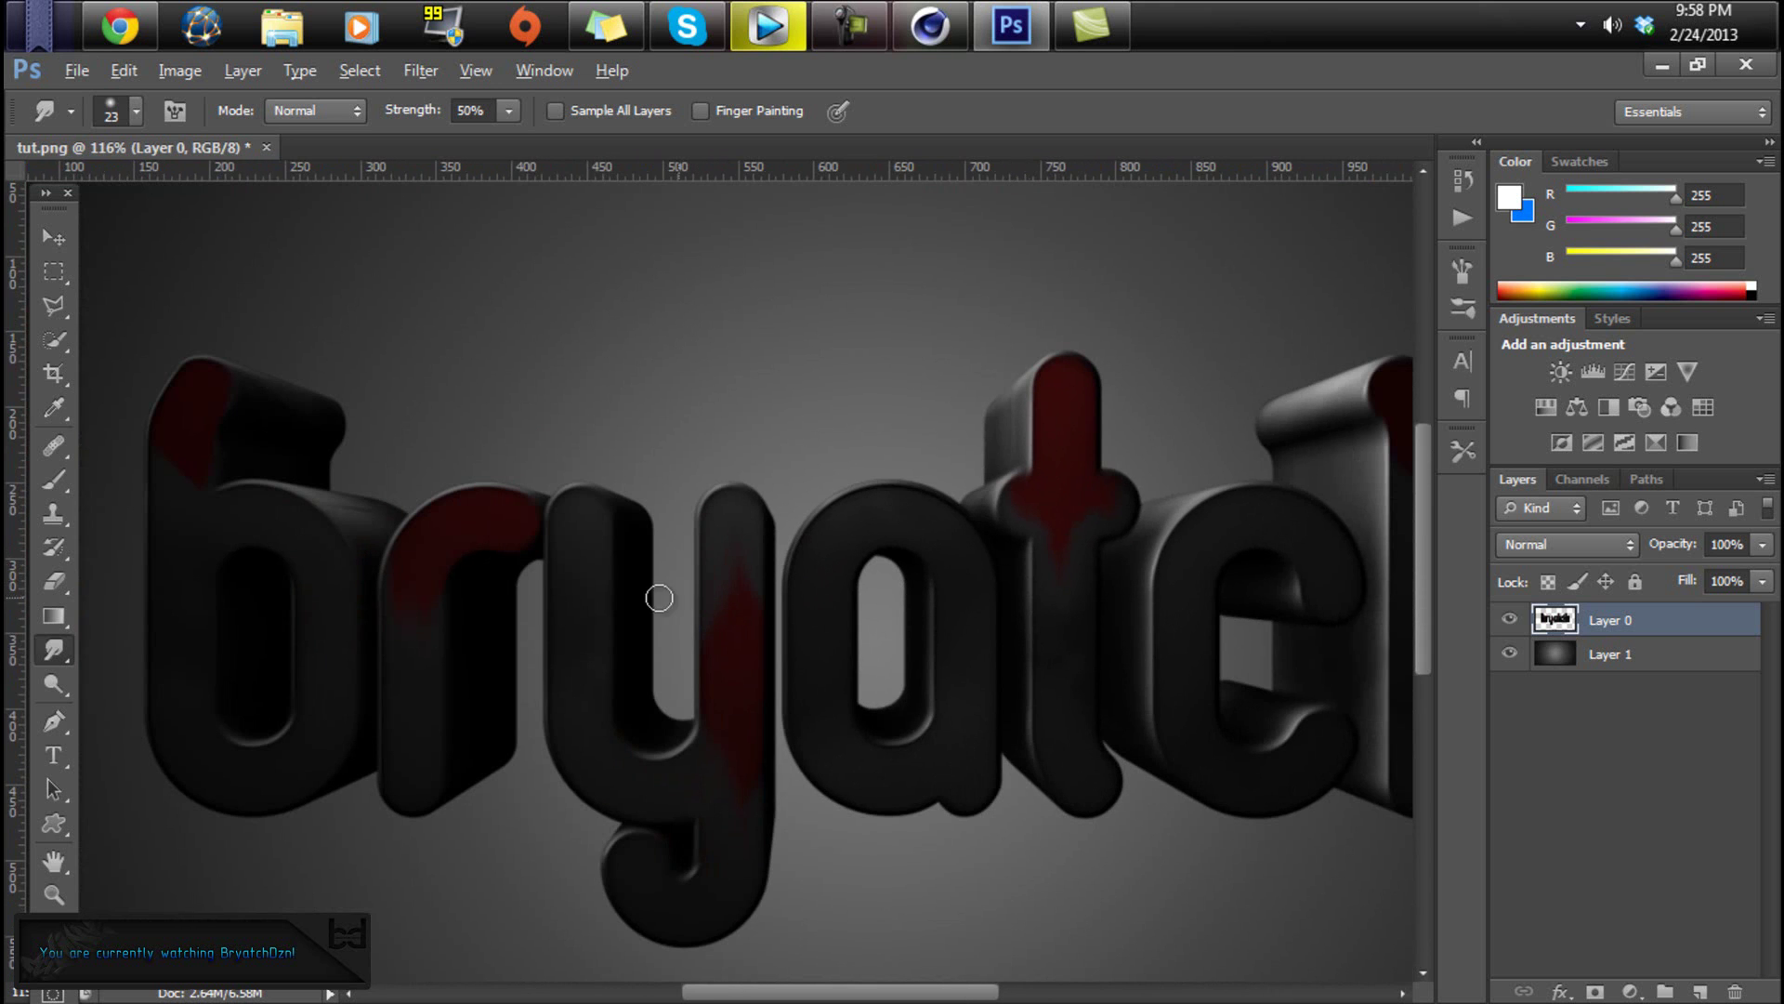
# - Smudge the lower edge of the red area at the top of the letter b downward into the stem
pyautogui.keyDown('alt'); pyautogui.scroll(4, 148, 476); pyautogui.keyUp('alt')
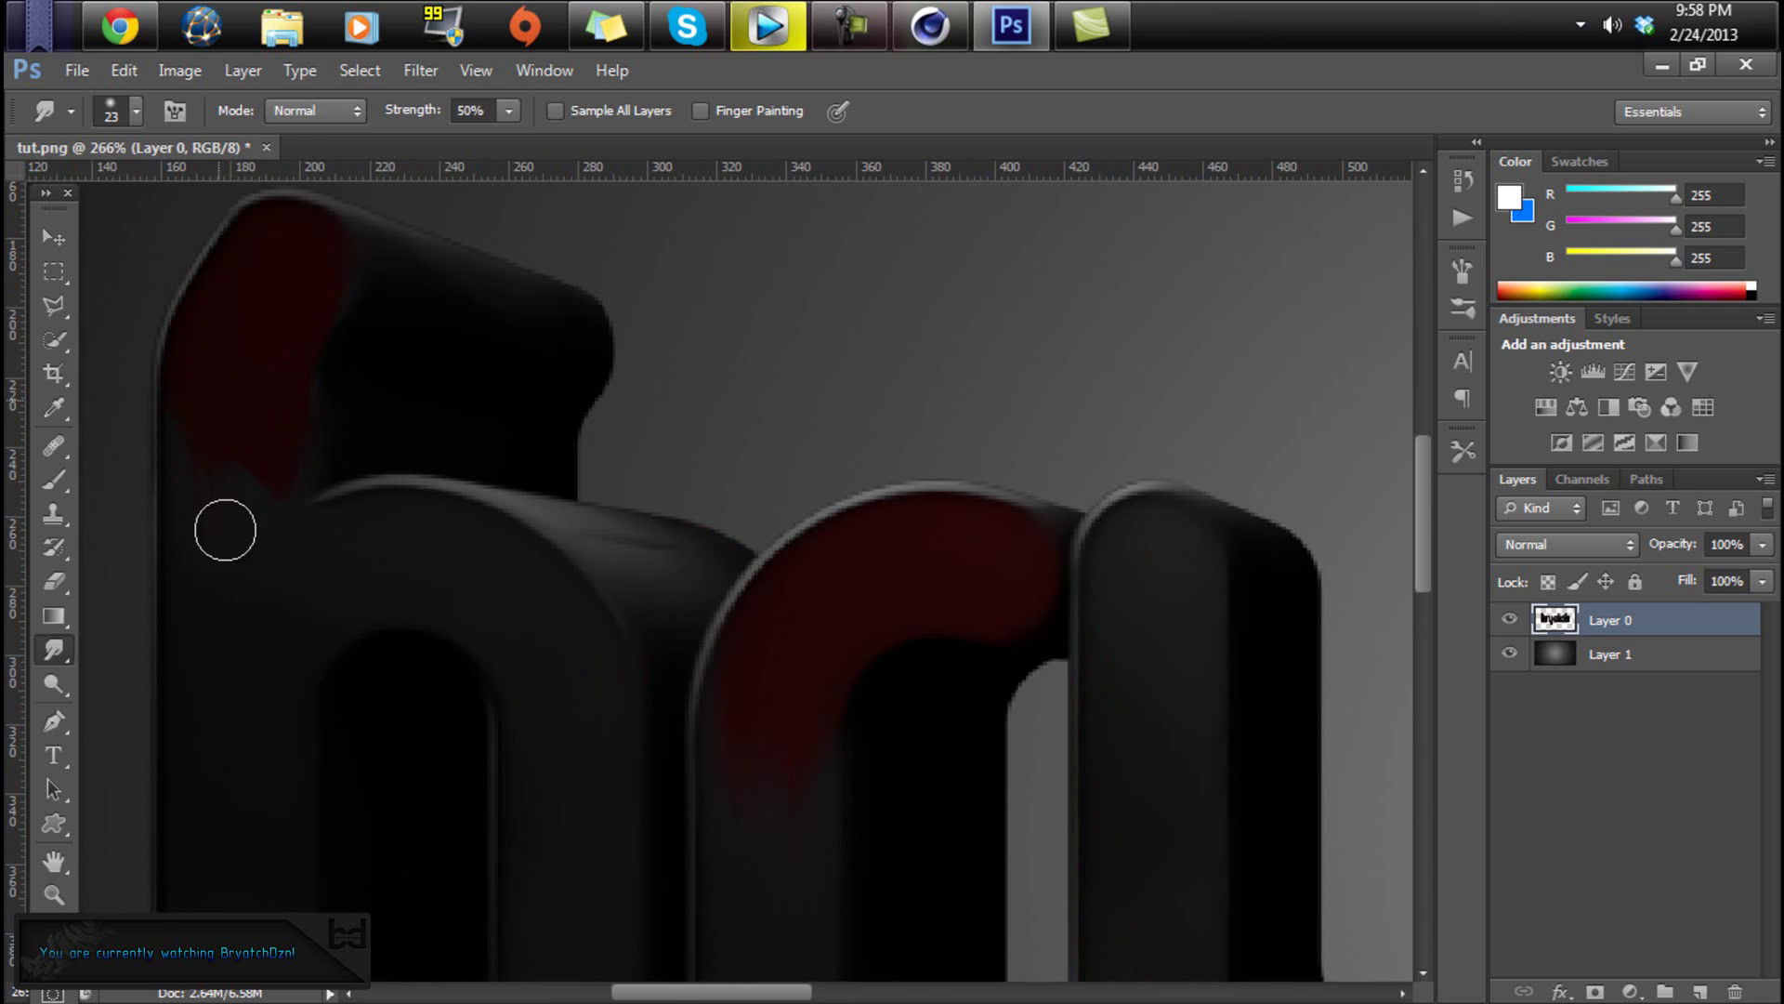
pyautogui.moveTo(263, 399); pyautogui.dragTo(267, 629)
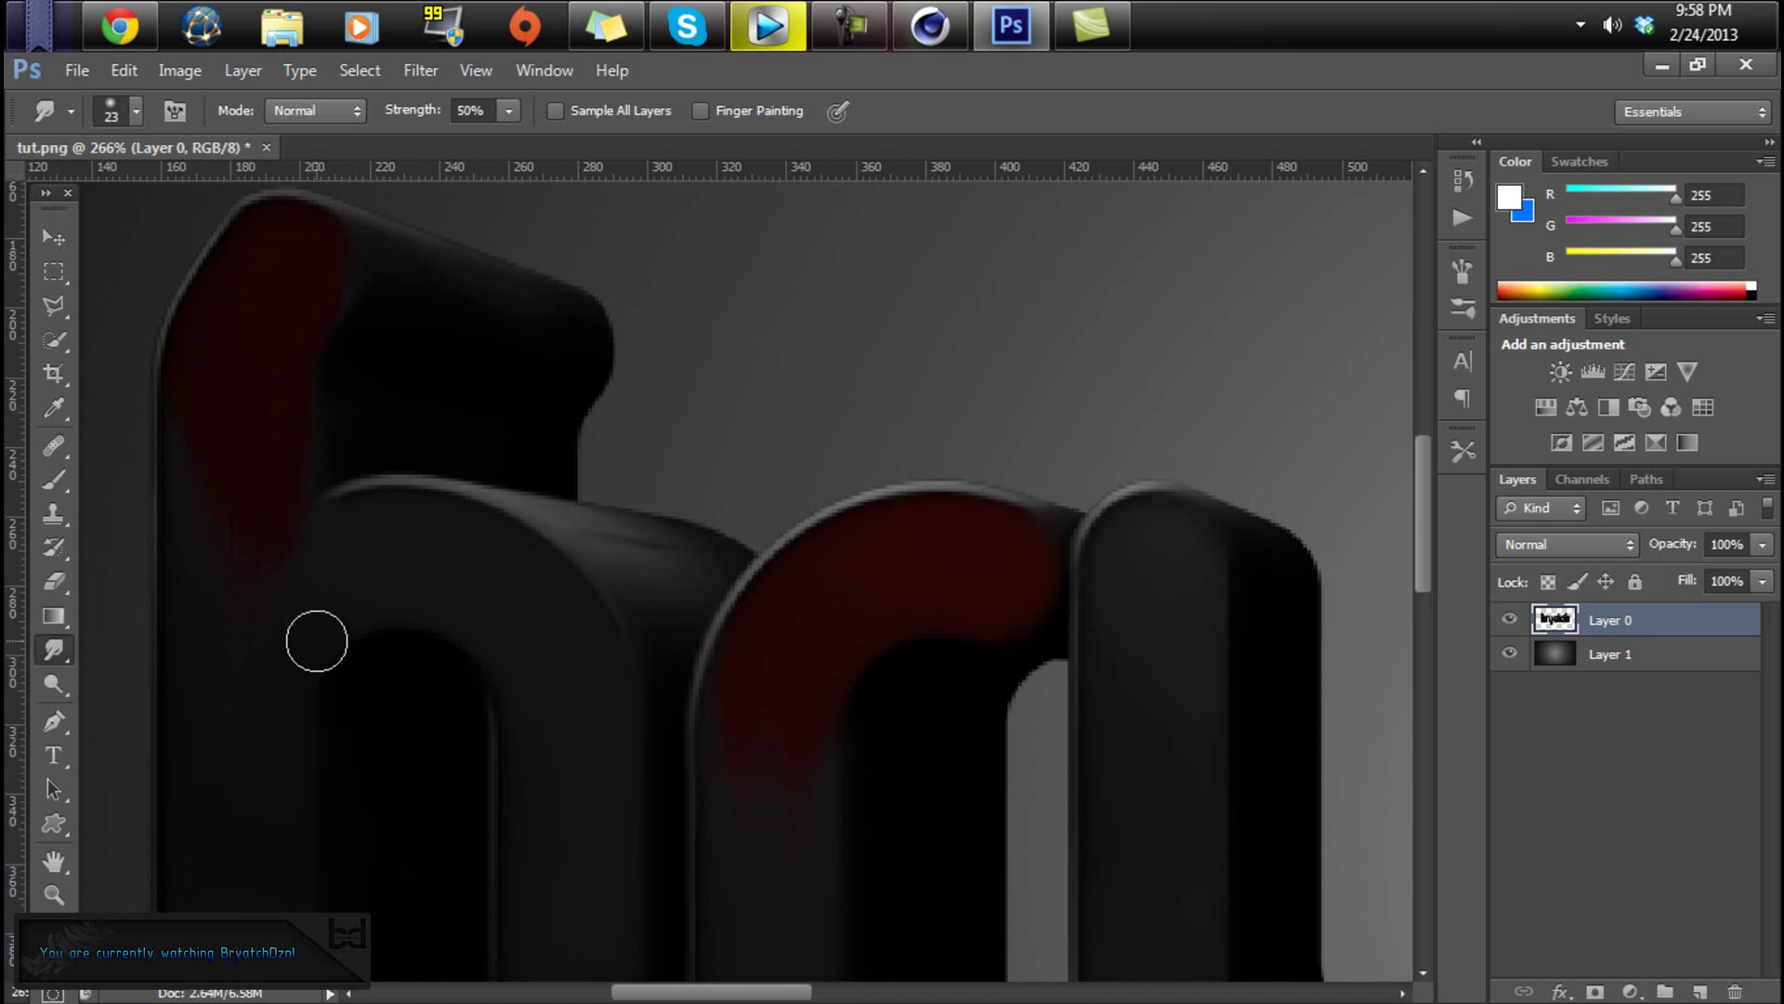
pyautogui.press('alt')
pyautogui.press('alt')
pyautogui.press('alt')
pyautogui.keyDown('alt'); pyautogui.scroll(-5, 637, 403); pyautogui.keyUp('alt')
pyautogui.keyDown('alt'); pyautogui.scroll(2, 1218, 498); pyautogui.keyUp('alt')
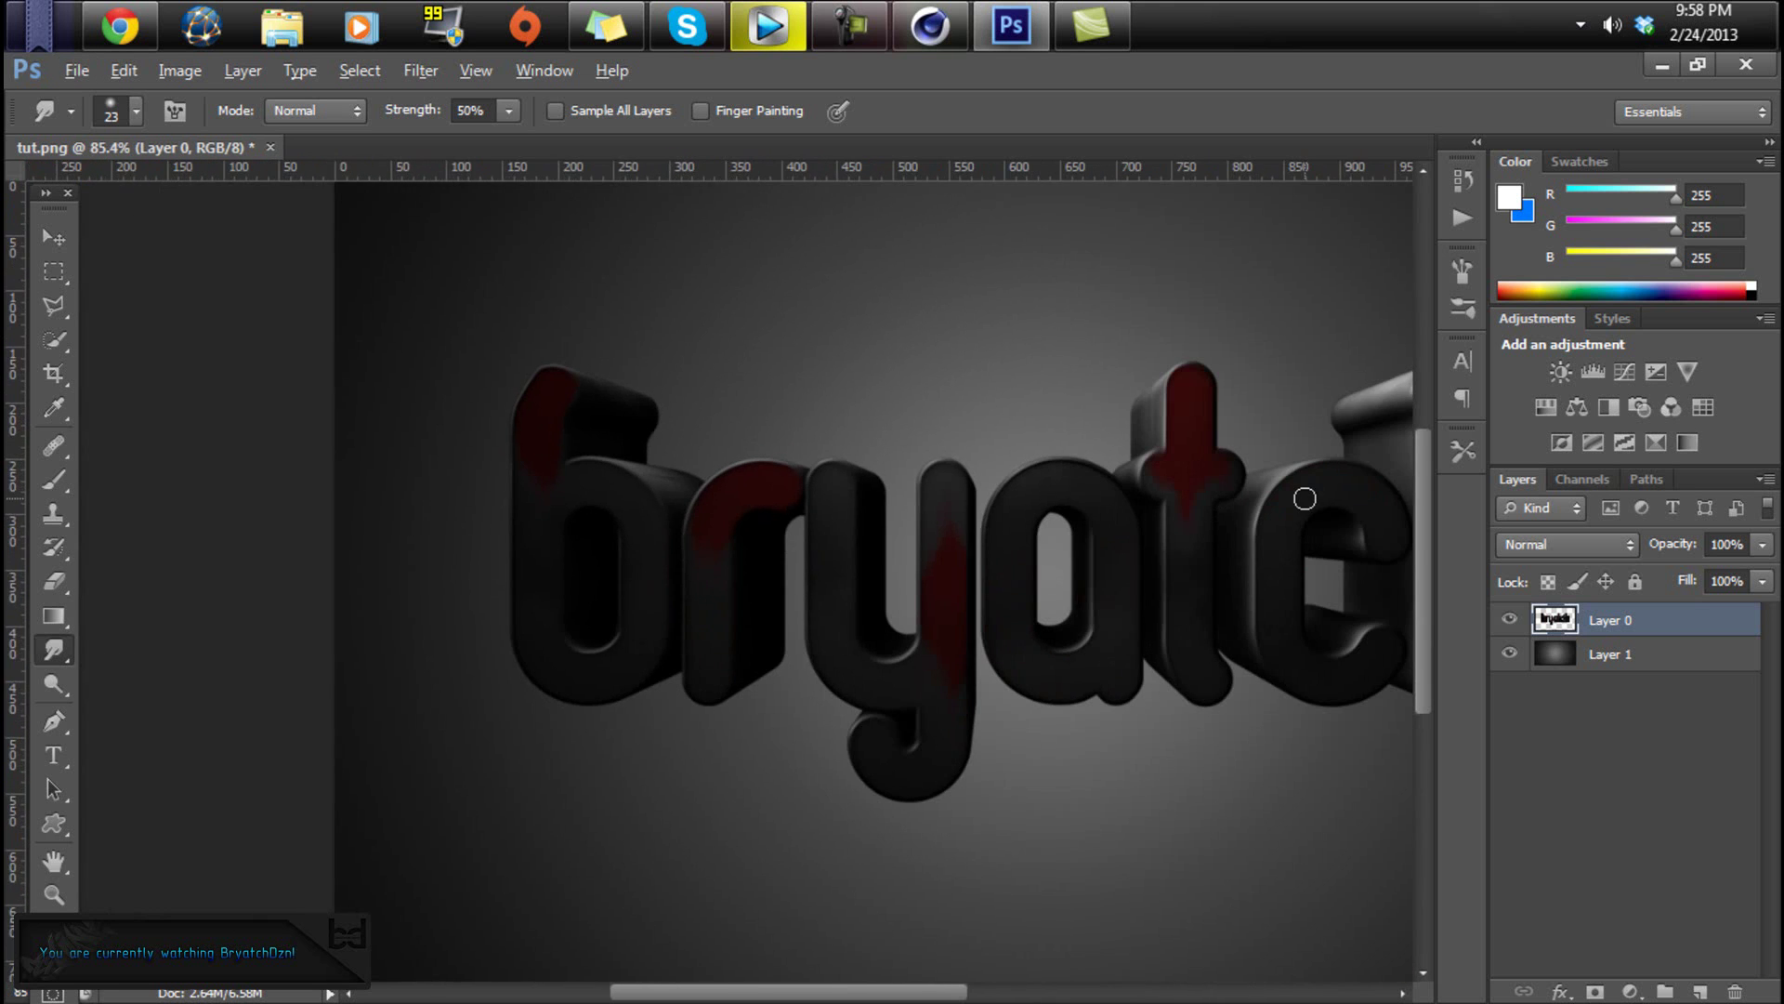
# - Smudge the letter h's red area down its left stem and down the right leg
pyautogui.moveTo(953, 994); pyautogui.dragTo(1083, 994)
pyautogui.keyDown('alt'); pyautogui.scroll(4, 957, 464); pyautogui.keyUp('alt')
pyautogui.moveTo(880, 368)
pyautogui.mouseDown()
pyautogui.moveTo(913, 498)
pyautogui.moveTo(912, 626)
pyautogui.moveTo(872, 335)
pyautogui.moveTo(897, 442)
pyautogui.mouseUp()
pyautogui.moveTo(923, 607)
pyautogui.mouseDown()
pyautogui.moveTo(951, 556)
pyautogui.moveTo(1097, 534)
pyautogui.mouseUp()
pyautogui.moveTo(911, 645); pyautogui.dragTo(939, 447)
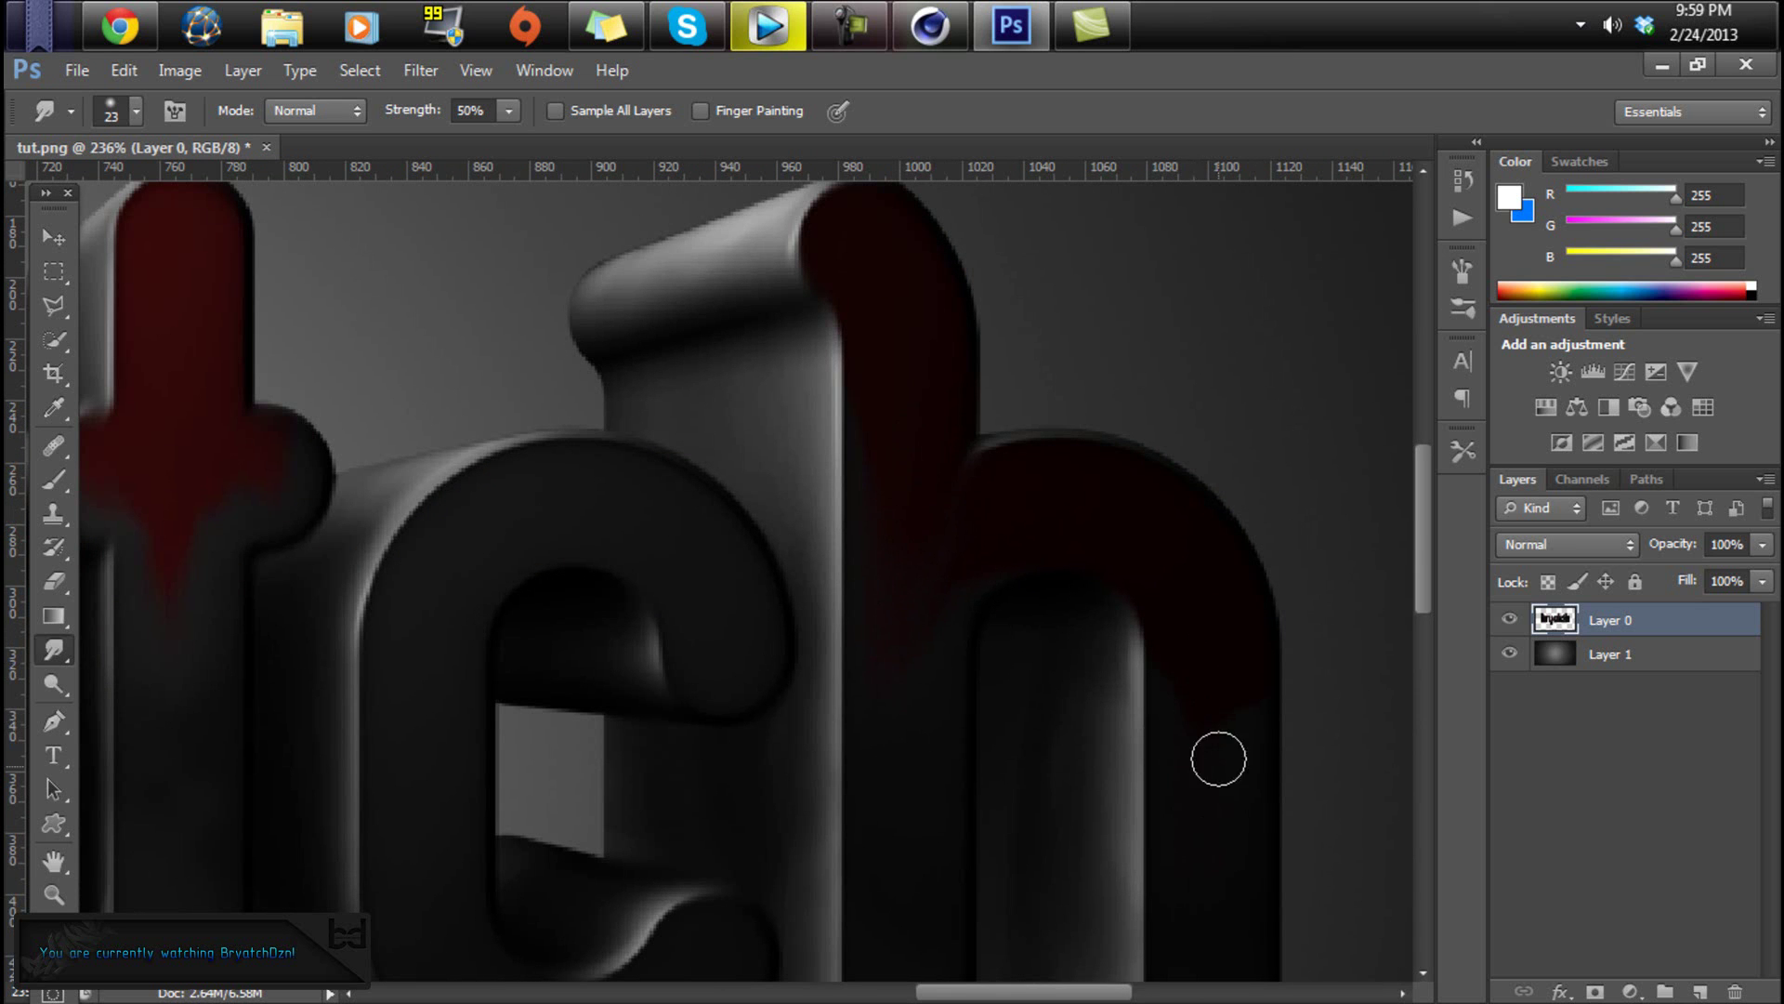
pyautogui.moveTo(1234, 635)
pyautogui.mouseDown()
pyautogui.moveTo(1227, 896)
pyautogui.moveTo(1189, 819)
pyautogui.mouseUp()
pyautogui.keyDown('alt'); pyautogui.scroll(-3, 839, 517); pyautogui.keyUp('alt')
pyautogui.keyDown('alt'); pyautogui.scroll(3, 823, 490); pyautogui.keyUp('alt')
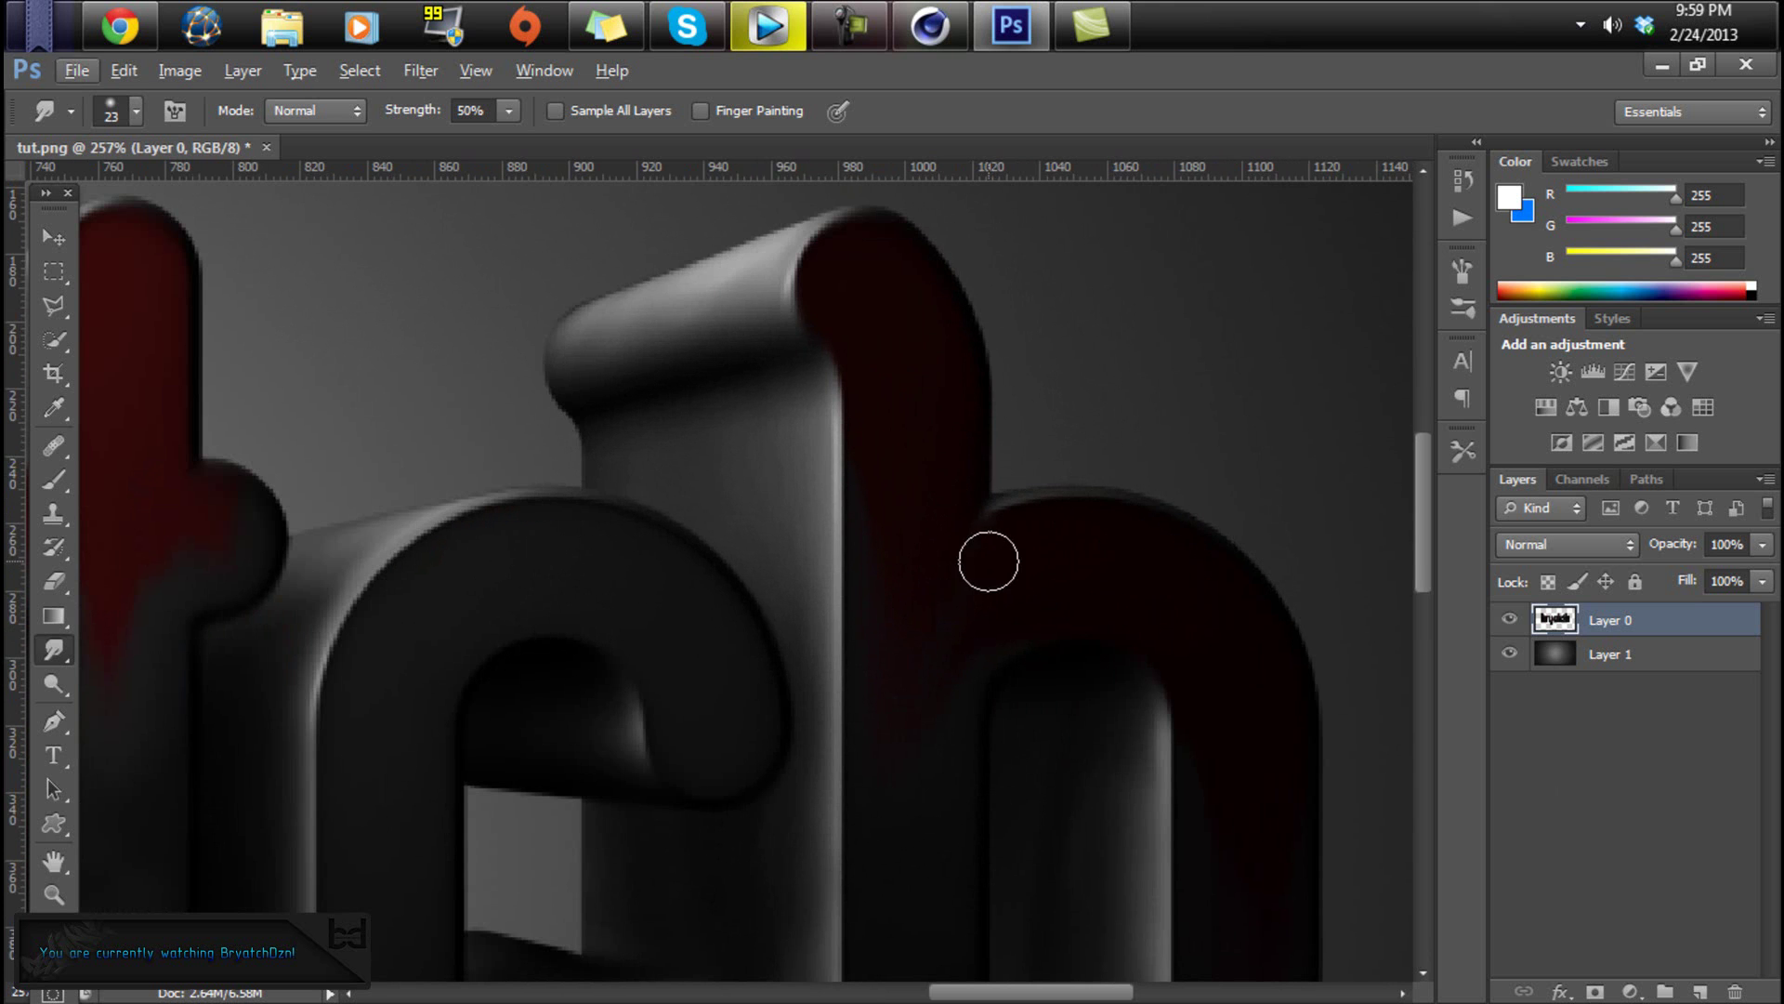
pyautogui.keyDown('alt'); pyautogui.scroll(-3, 914, 550); pyautogui.keyUp('alt')
pyautogui.keyDown('alt'); pyautogui.scroll(2, 892, 507); pyautogui.keyUp('alt')
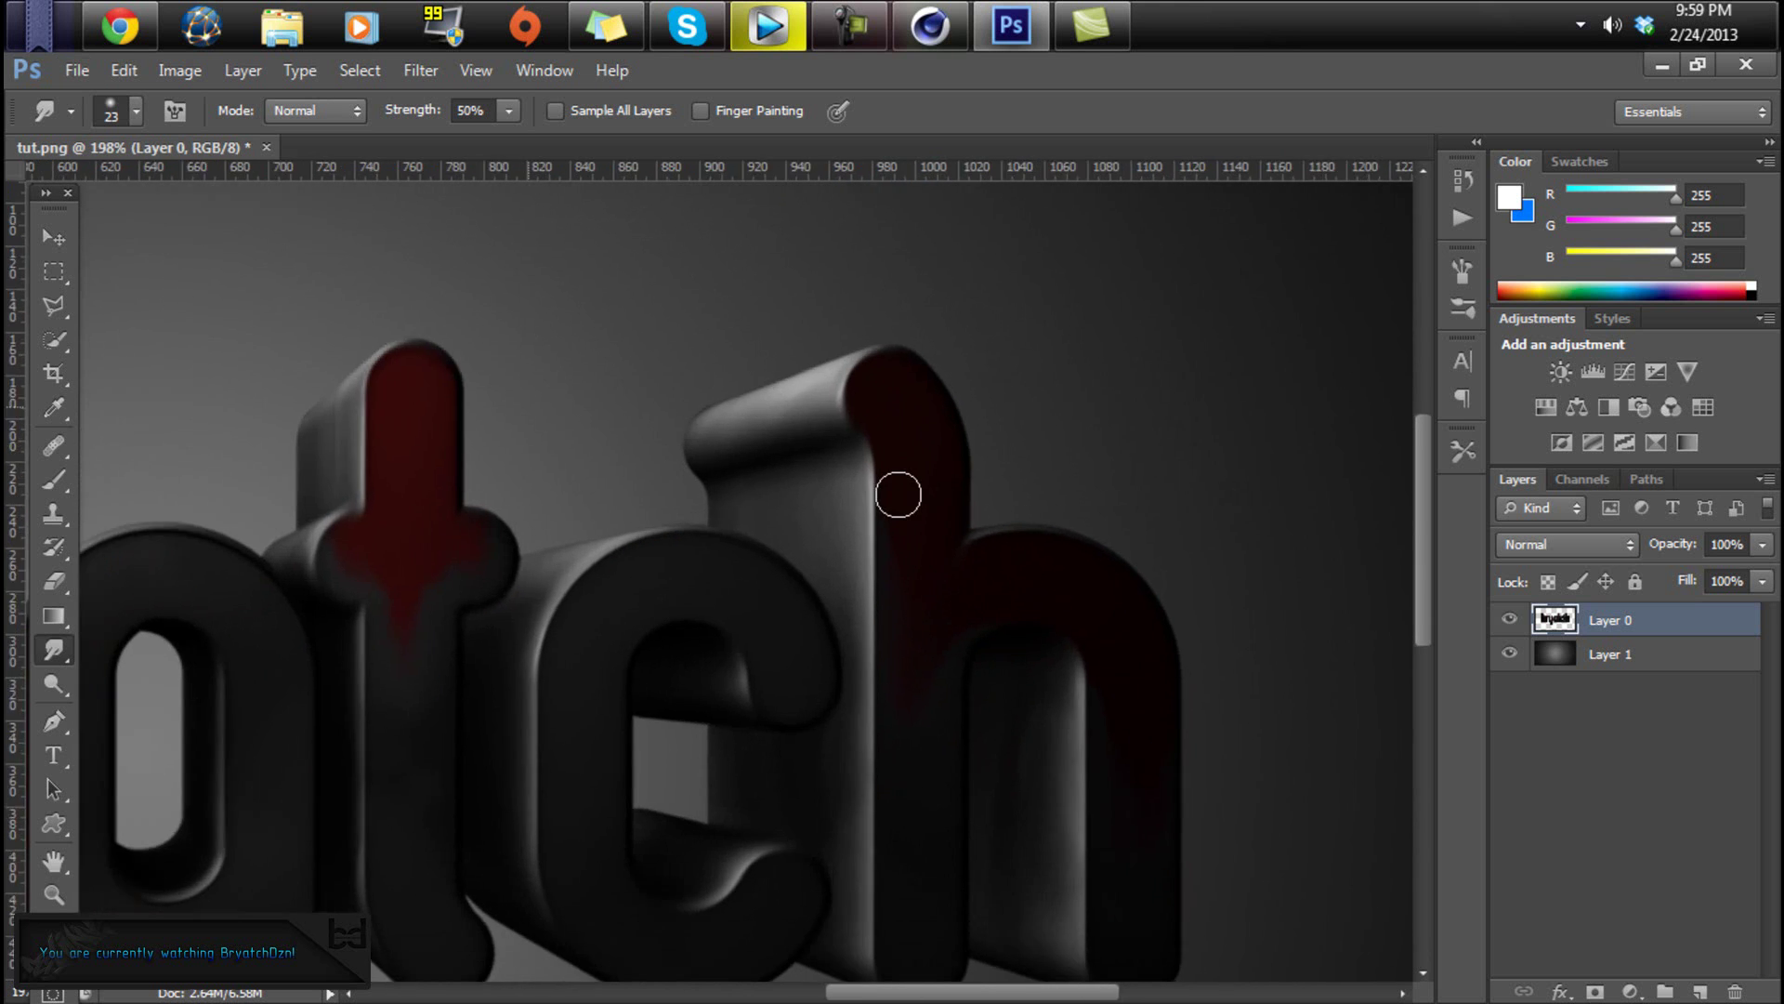
pyautogui.keyDown('alt'); pyautogui.scroll(-5, 513, 480); pyautogui.keyUp('alt')
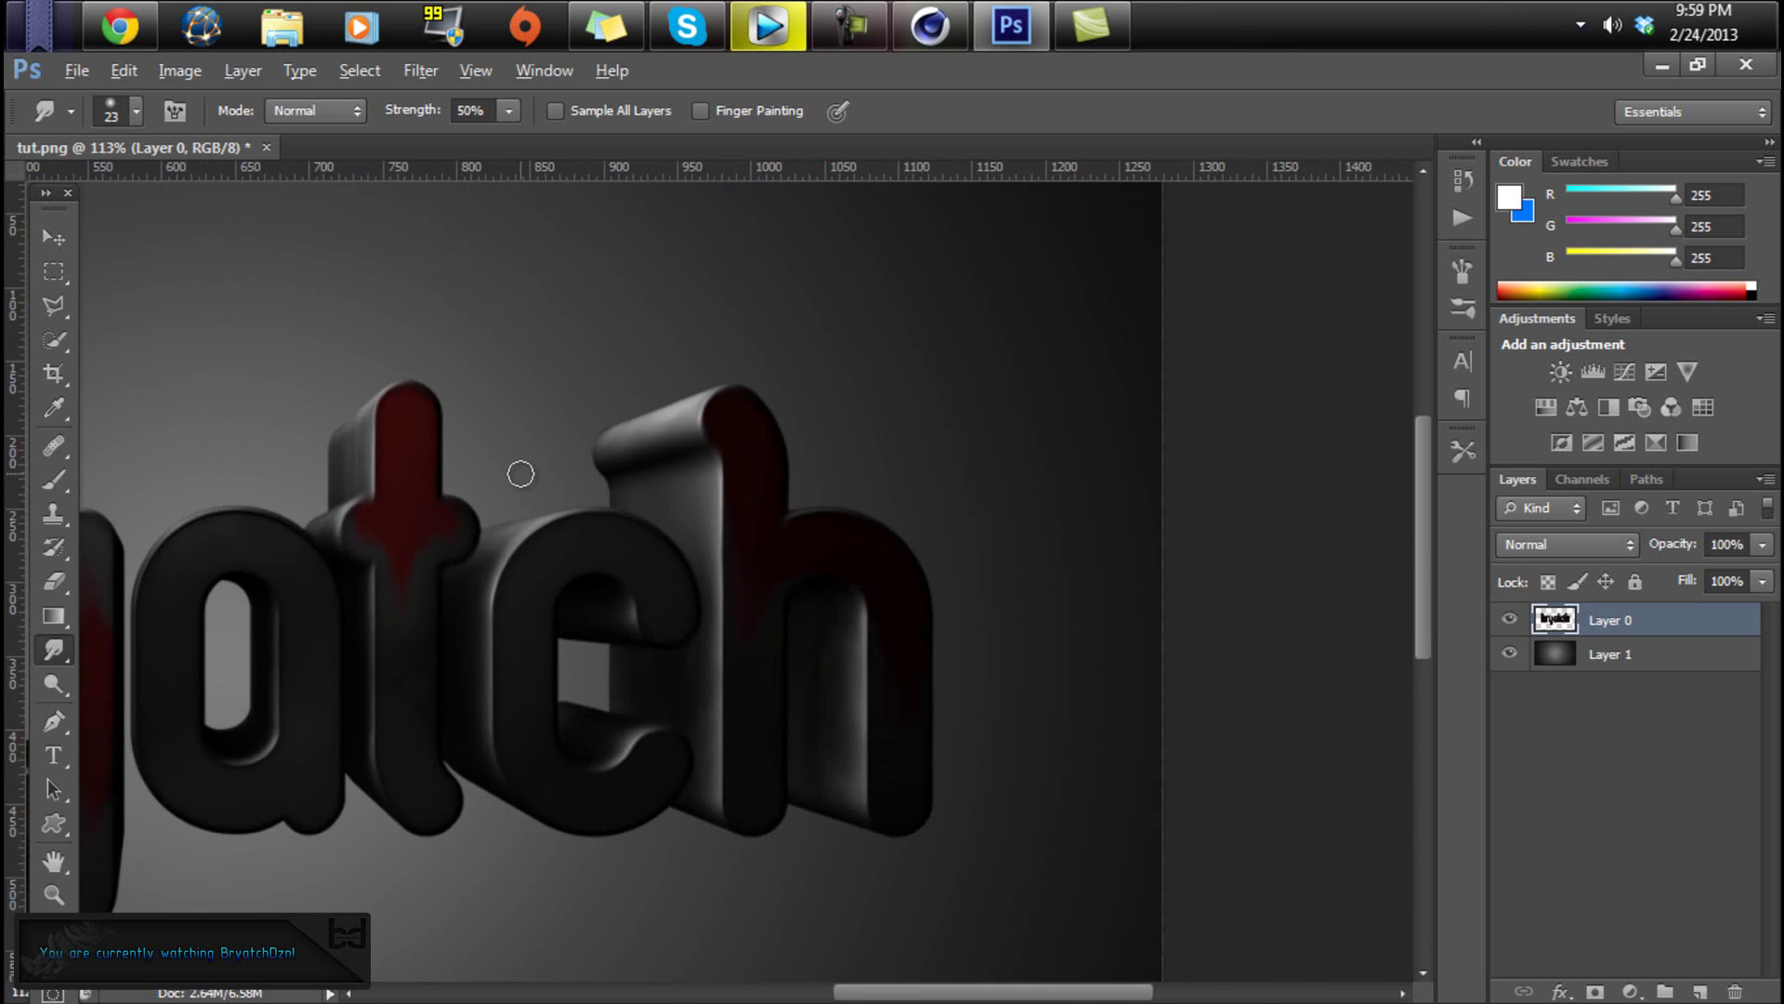
# - Duplicate Layer 0, which holds the 3D text
pyautogui.keyDown('alt'); pyautogui.scroll(2, 513, 480); pyautogui.keyUp('alt')
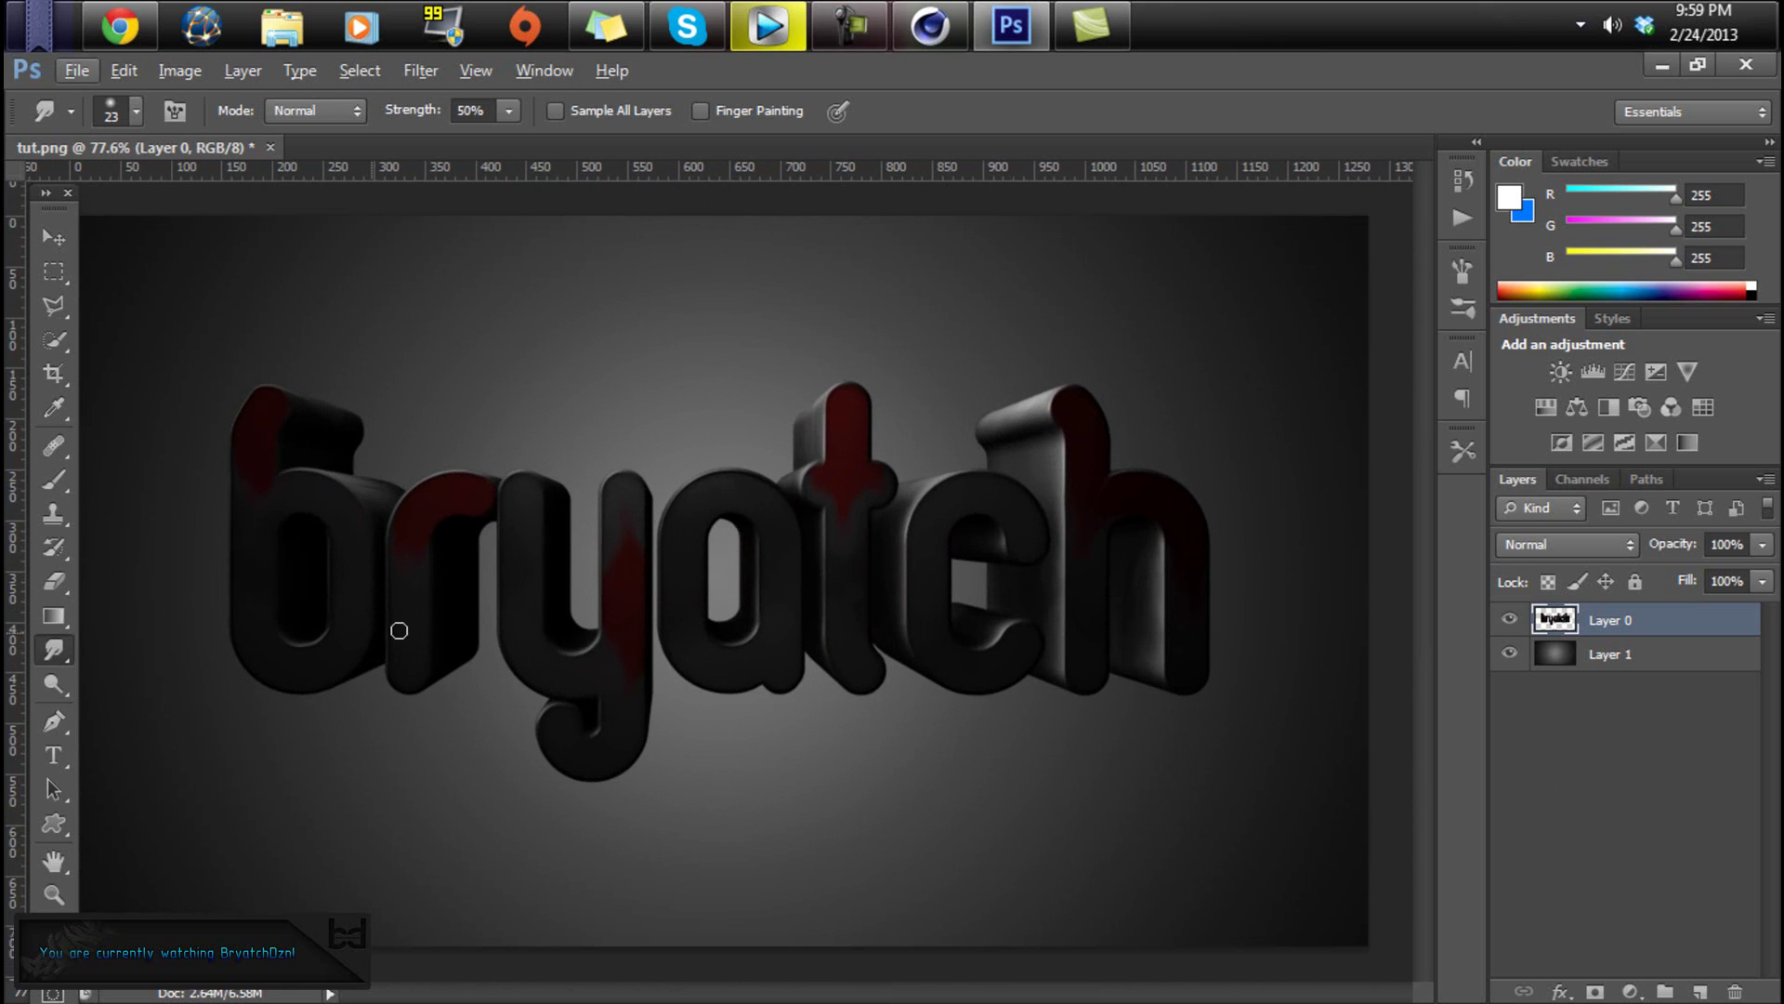
pyautogui.click(70, 239)
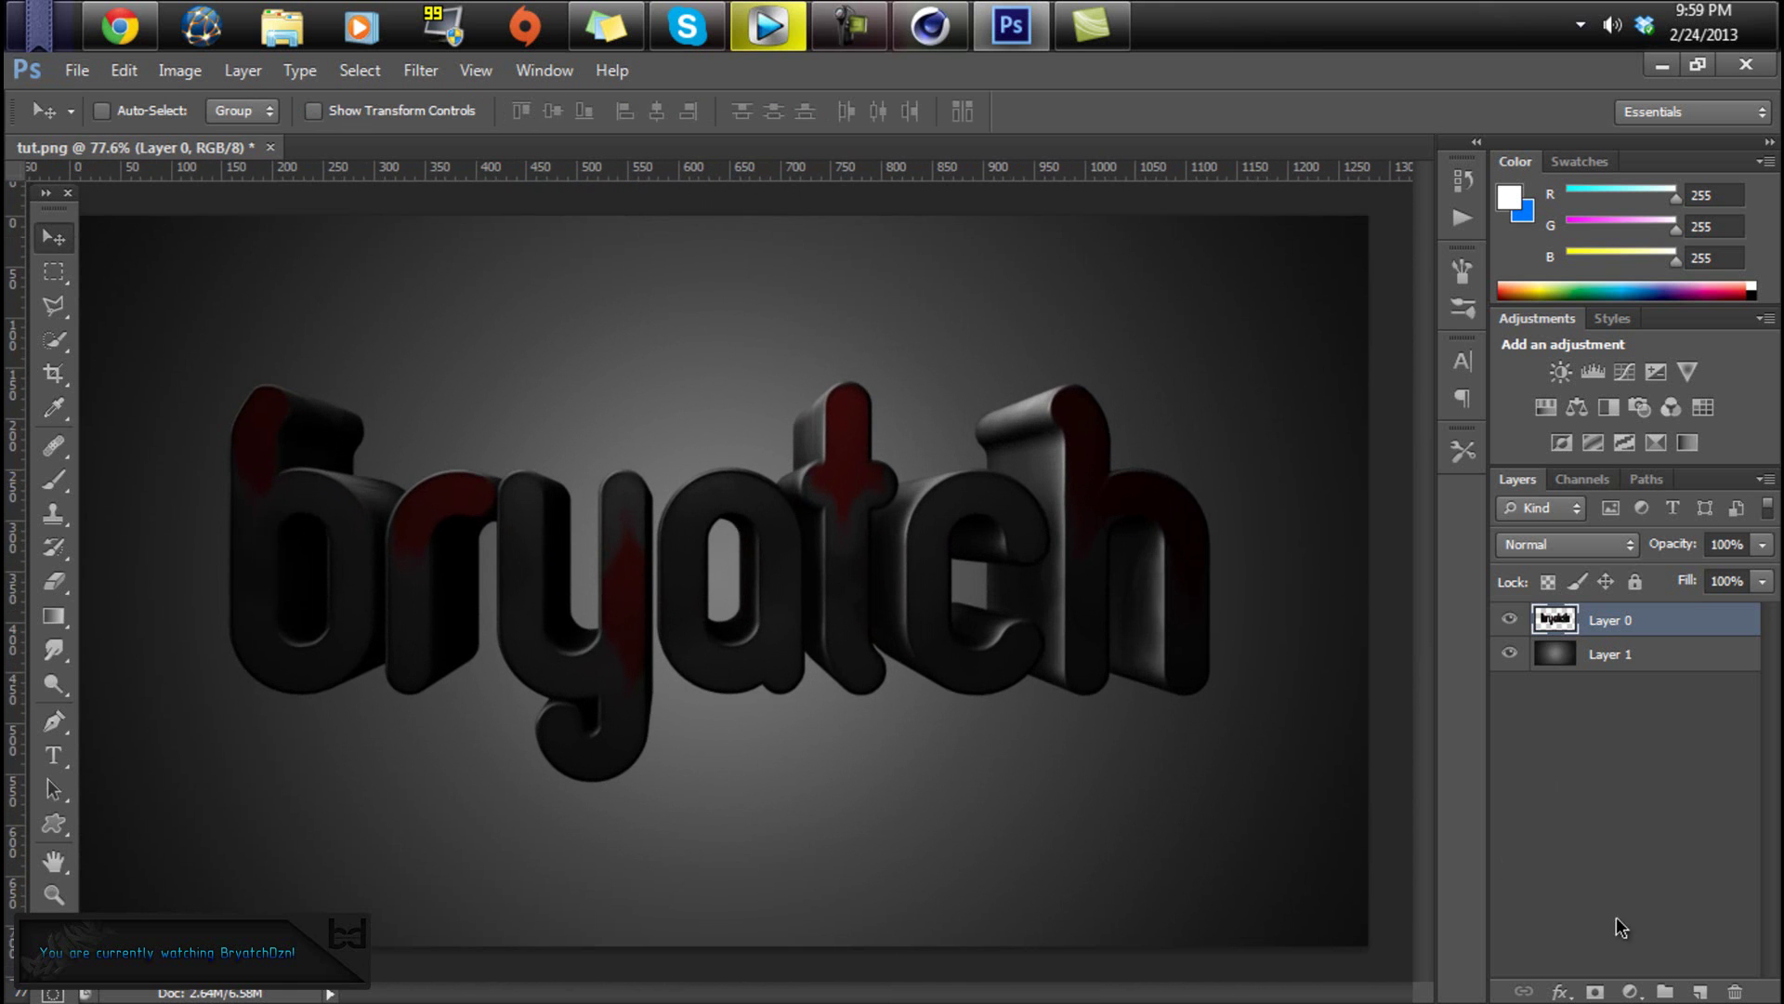
pyautogui.moveTo(1658, 613); pyautogui.dragTo(1701, 990)
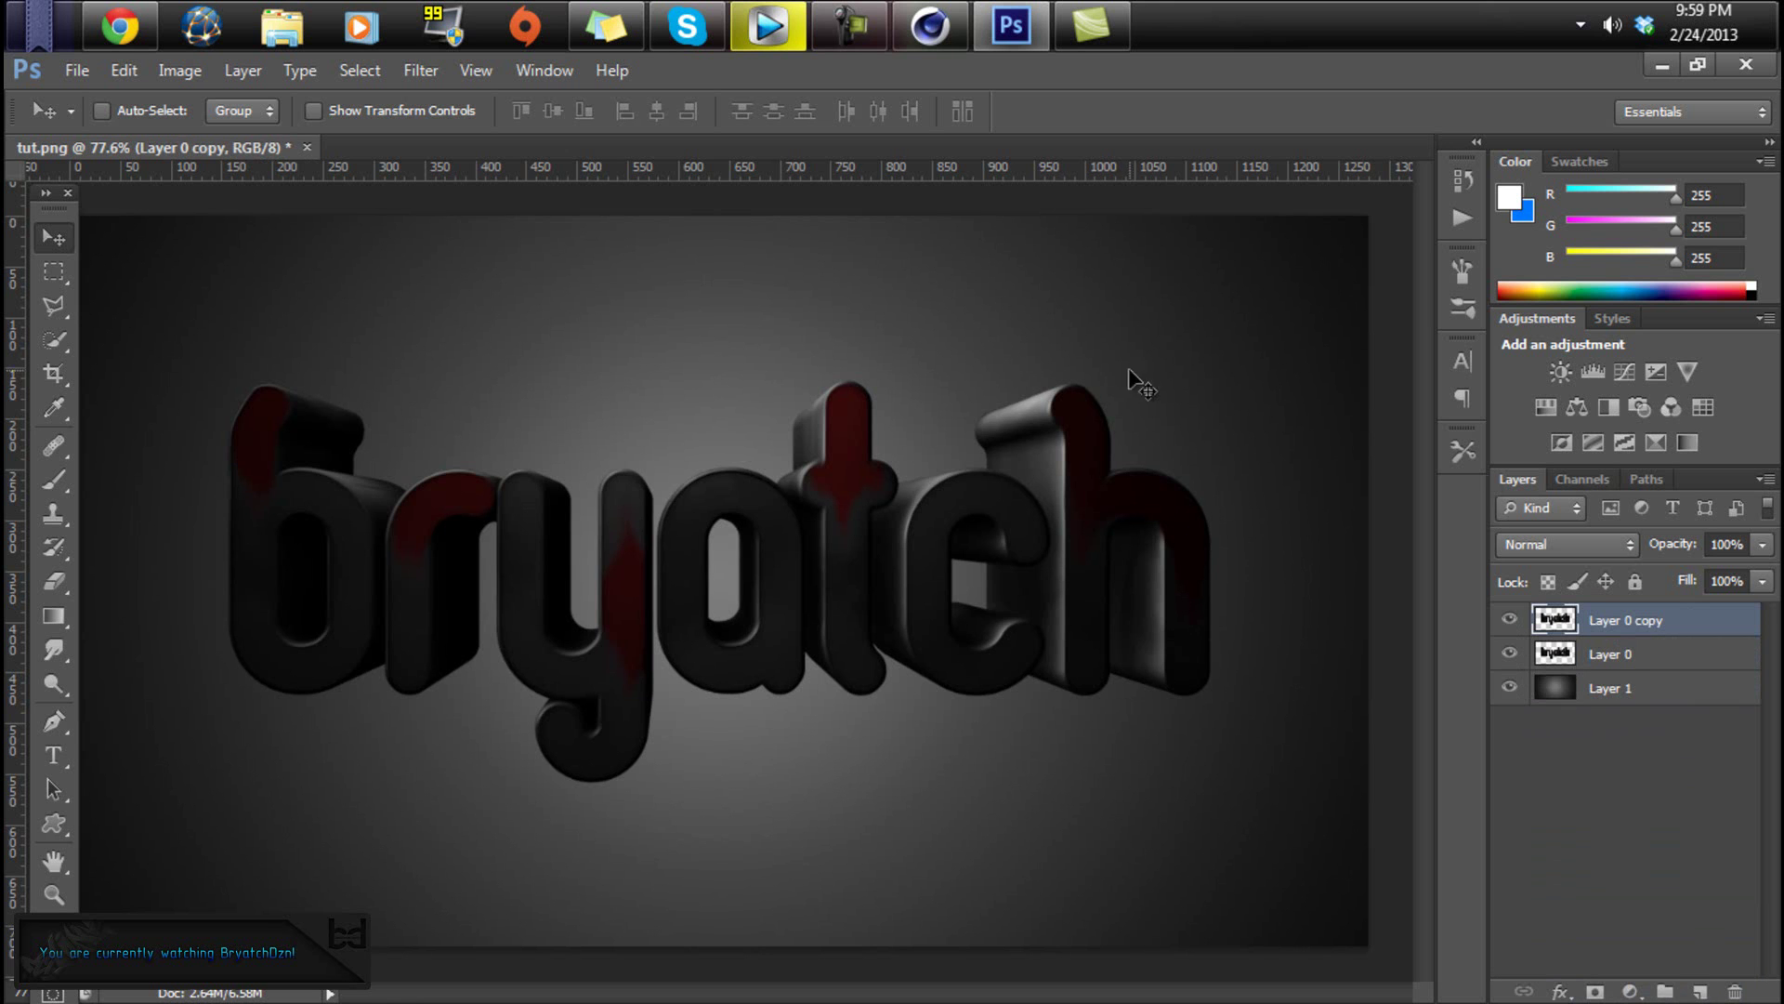
# - Apply the Glowing Edges filter to the duplicated text layer with edge width 2, edge brightness 16 and smoothness 4
pyautogui.click(422, 74)
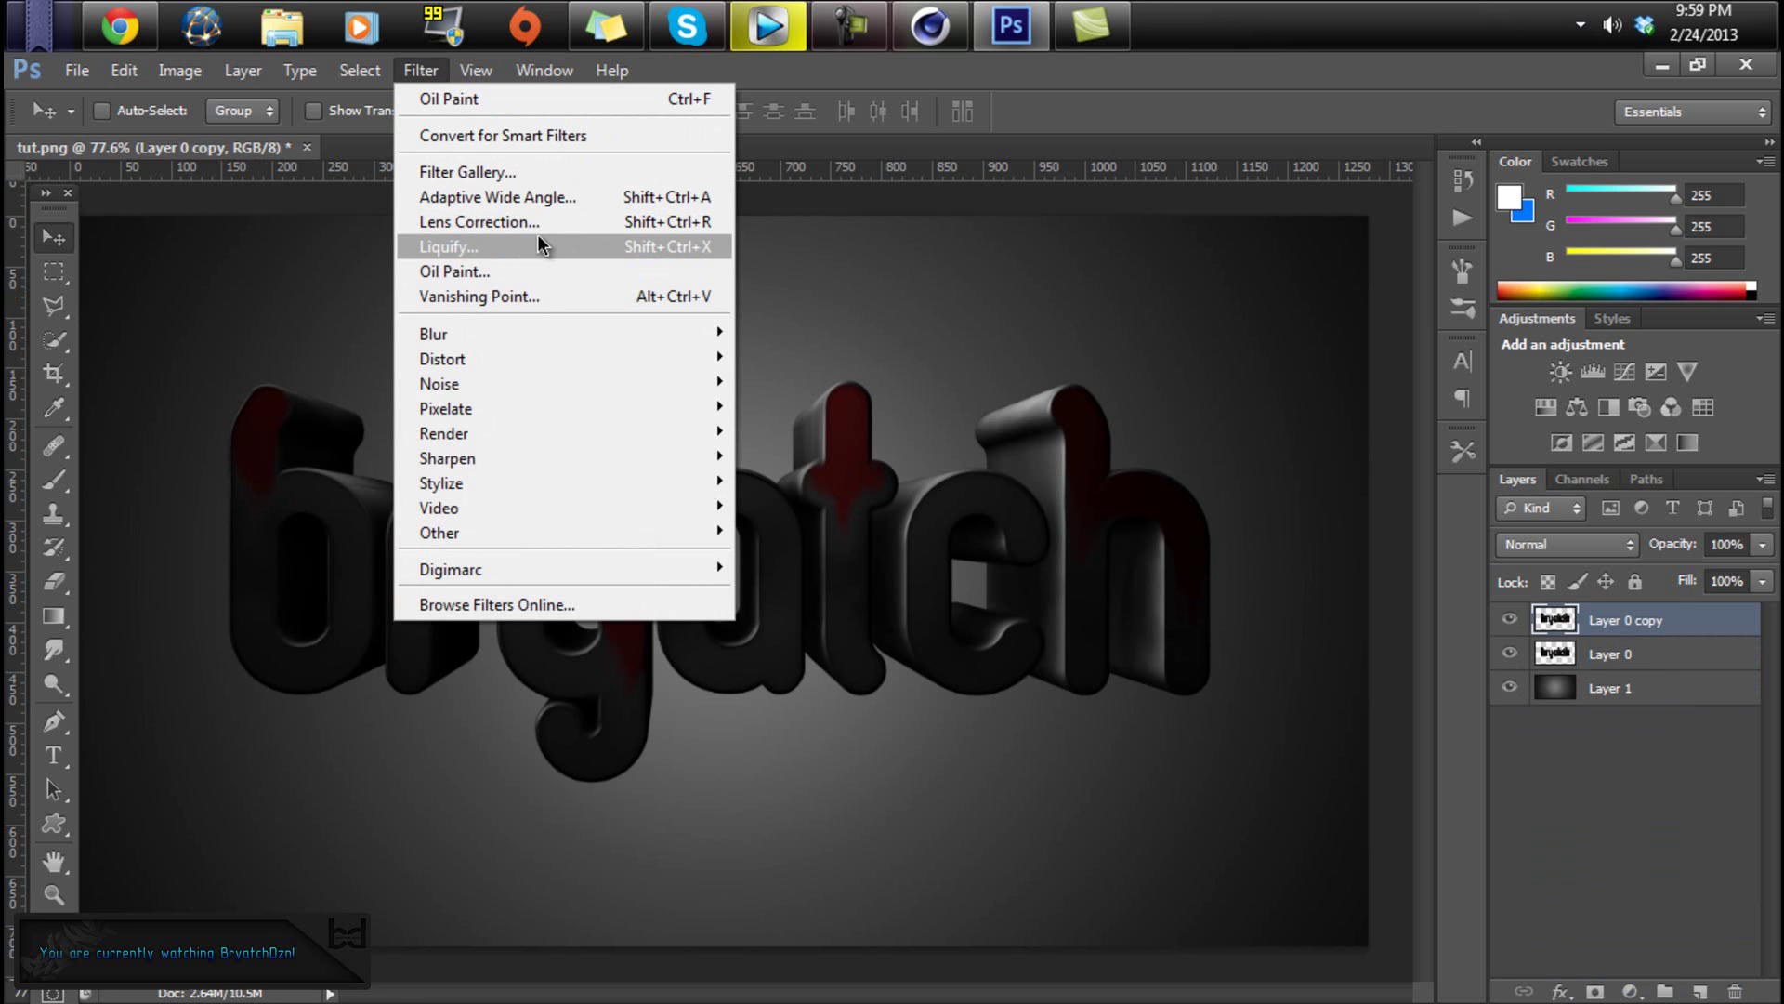
pyautogui.click(519, 169)
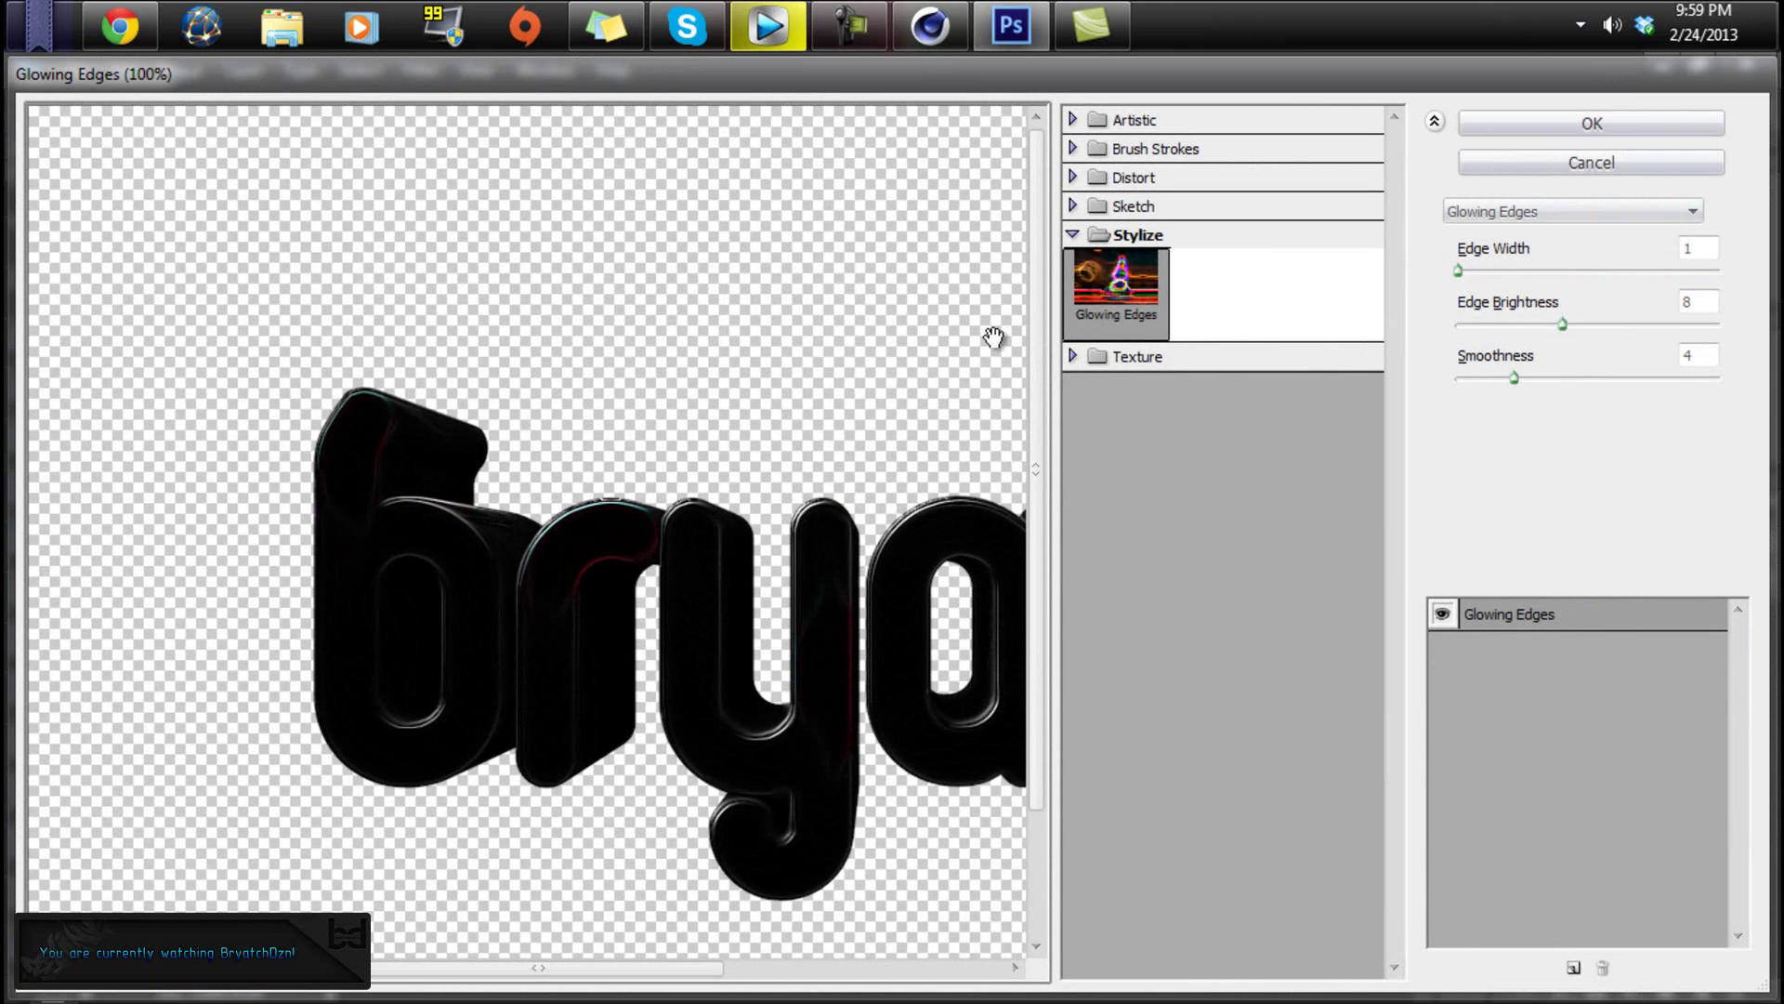
pyautogui.moveTo(707, 527); pyautogui.dragTo(329, 327)
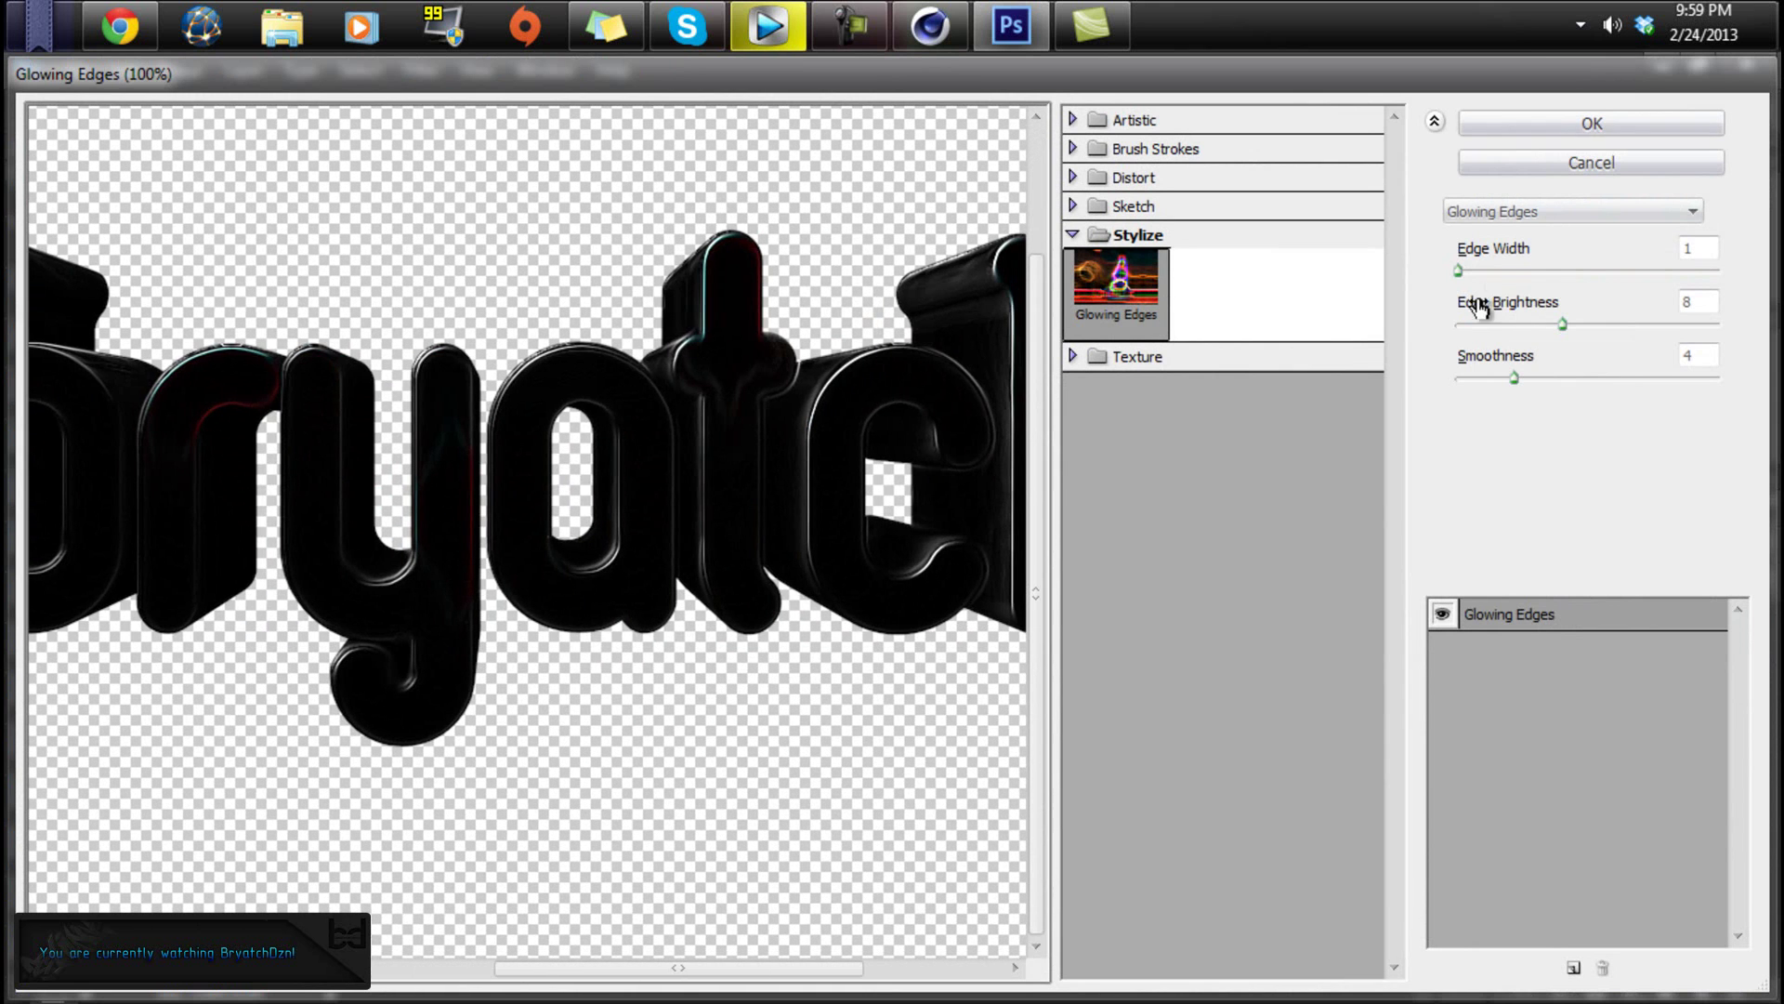
pyautogui.moveTo(1479, 270); pyautogui.dragTo(1484, 271)
pyautogui.moveTo(1572, 323); pyautogui.dragTo(1670, 323)
pyautogui.click(1571, 125)
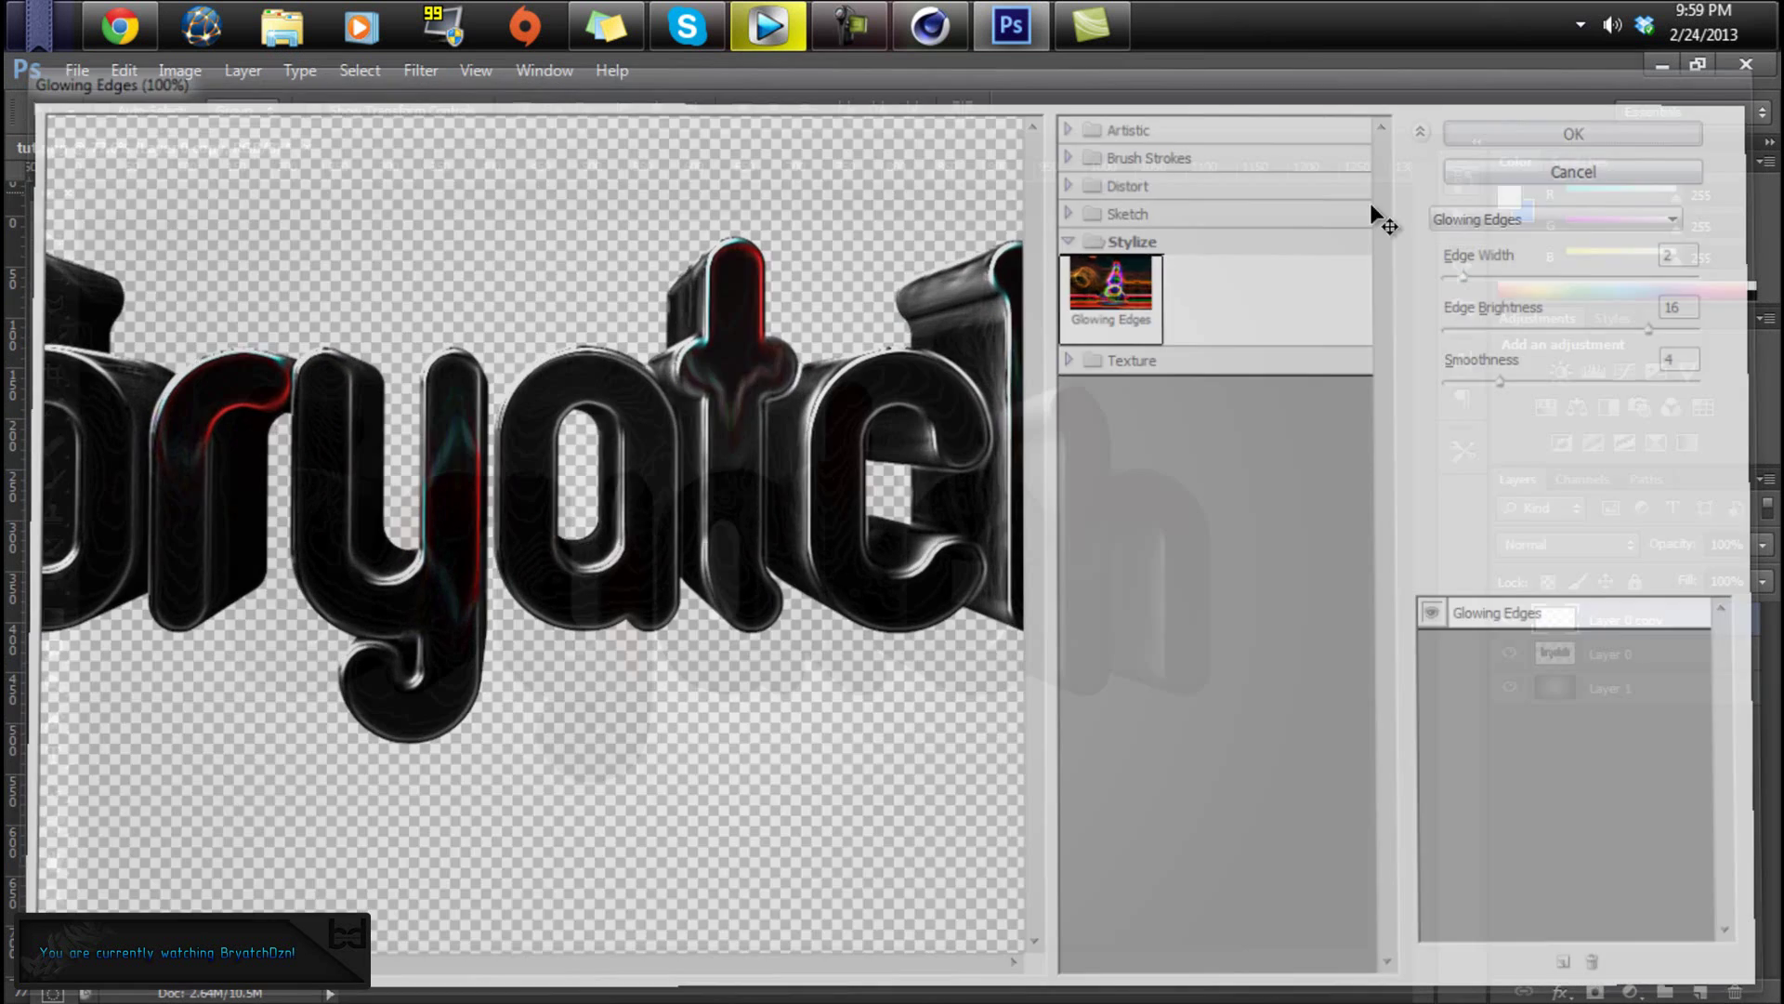
# - Lower the Layer 0 copy's opacity to 18% and inspect the softened edge highlights on the letters
pyautogui.moveTo(1673, 544); pyautogui.dragTo(1570, 549)
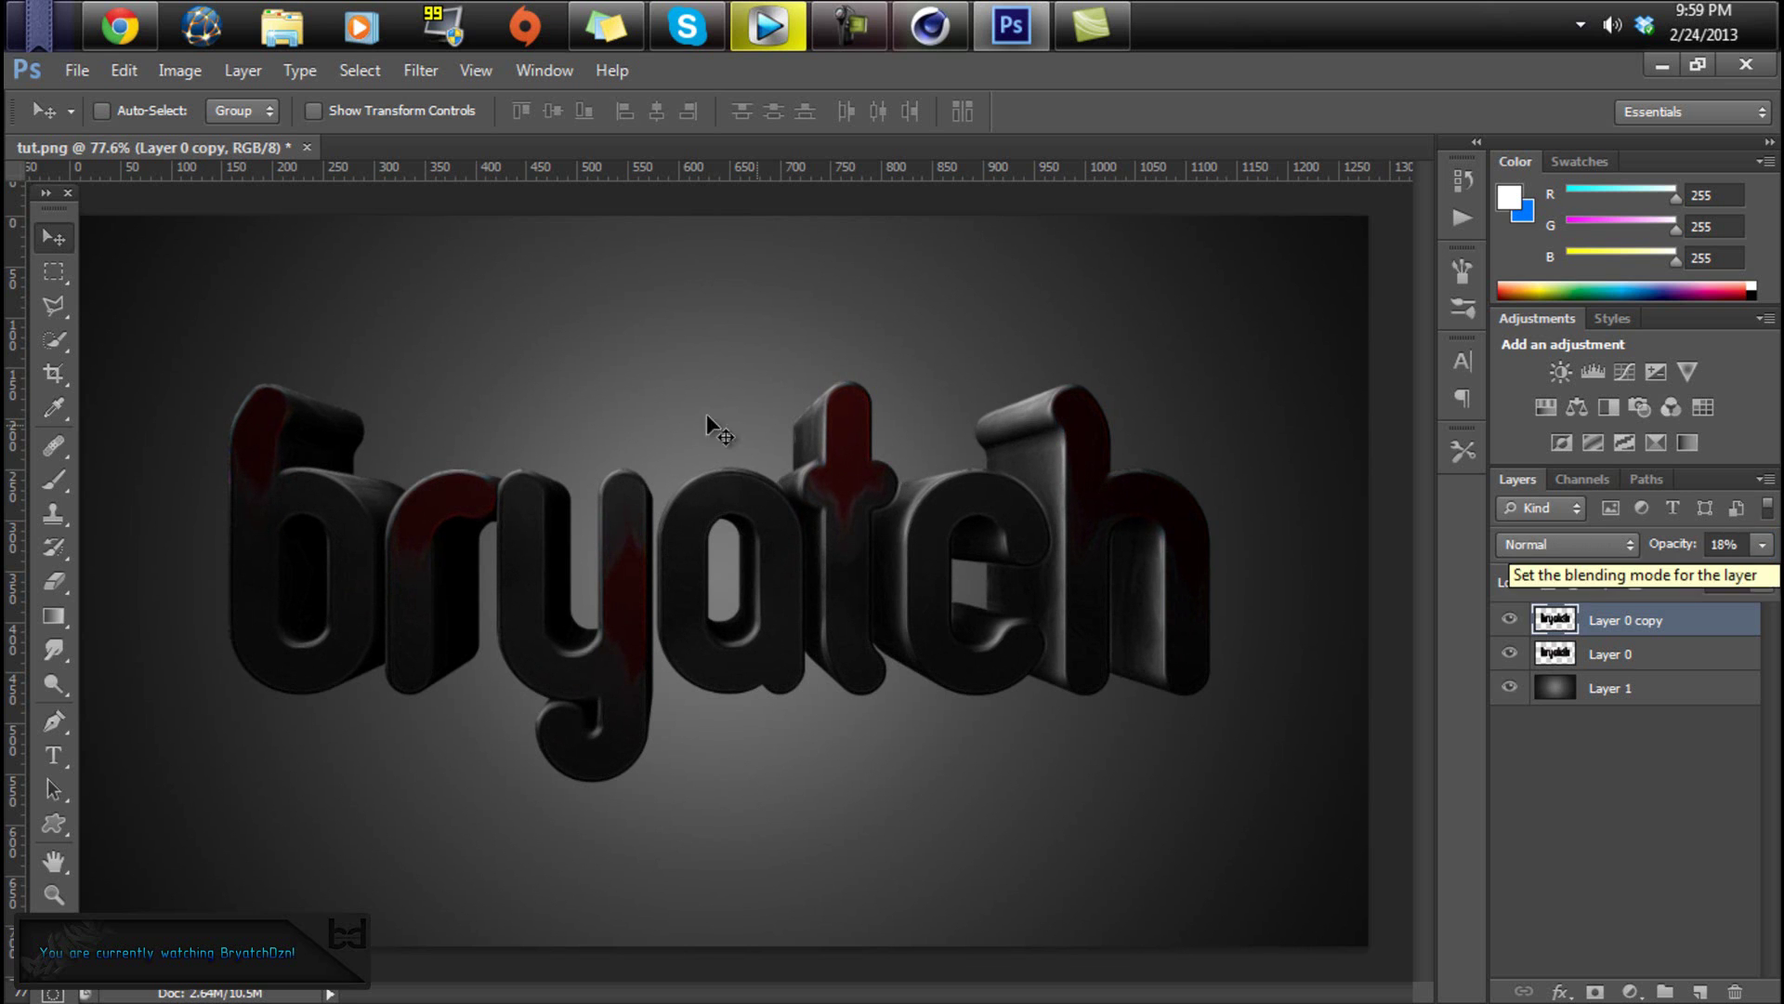
pyautogui.keyDown('alt'); pyautogui.scroll(2, 562, 405); pyautogui.keyUp('alt')
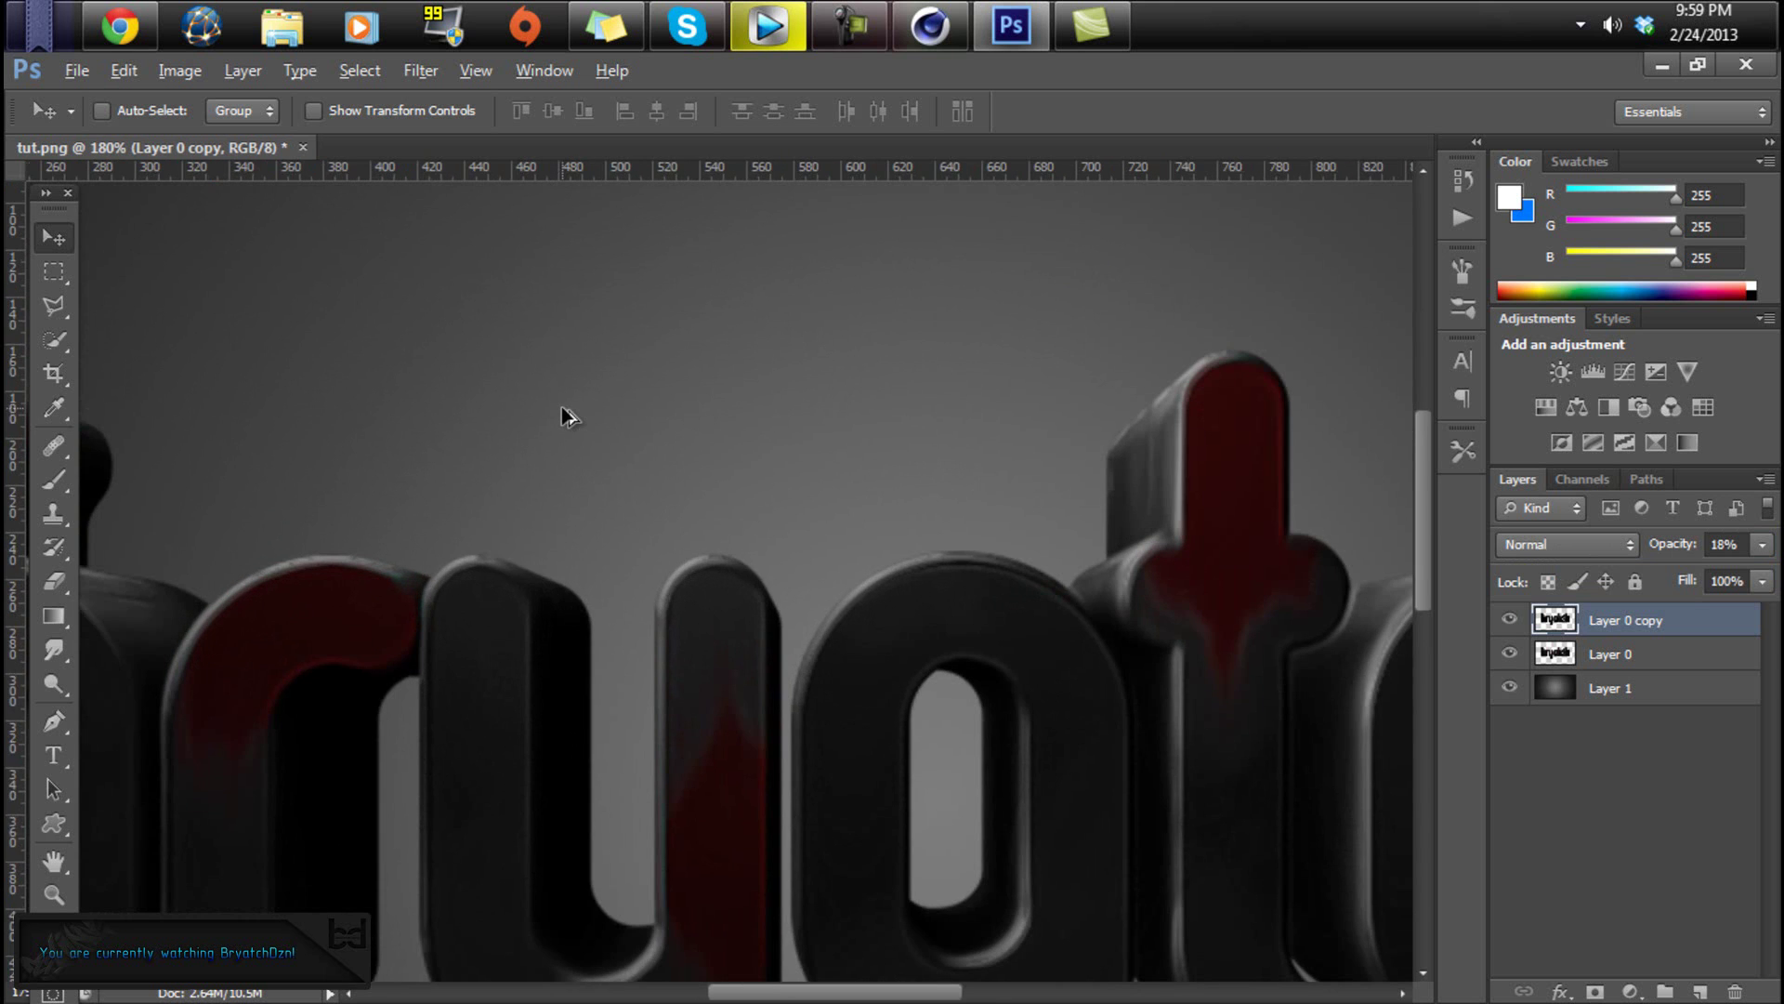
pyautogui.keyDown('alt'); pyautogui.scroll(-2, 1157, 506); pyautogui.keyUp('alt')
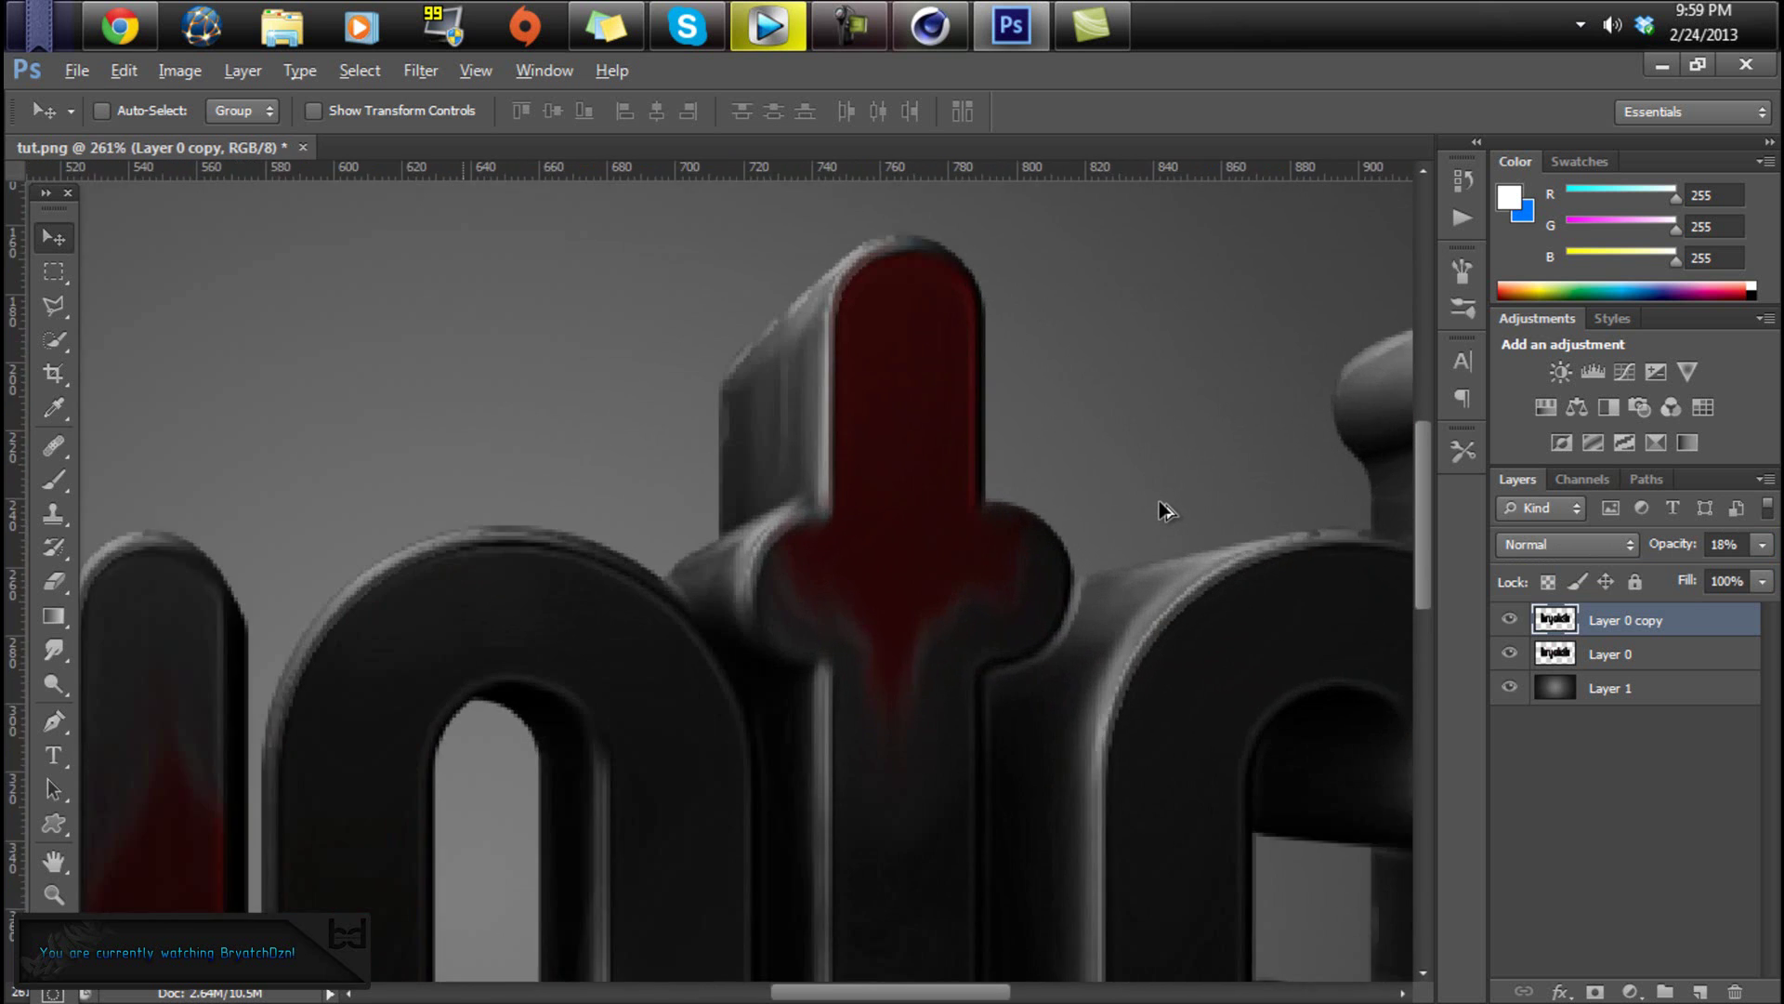
pyautogui.keyDown('alt'); pyautogui.scroll(-1, 1161, 509); pyautogui.keyUp('alt')
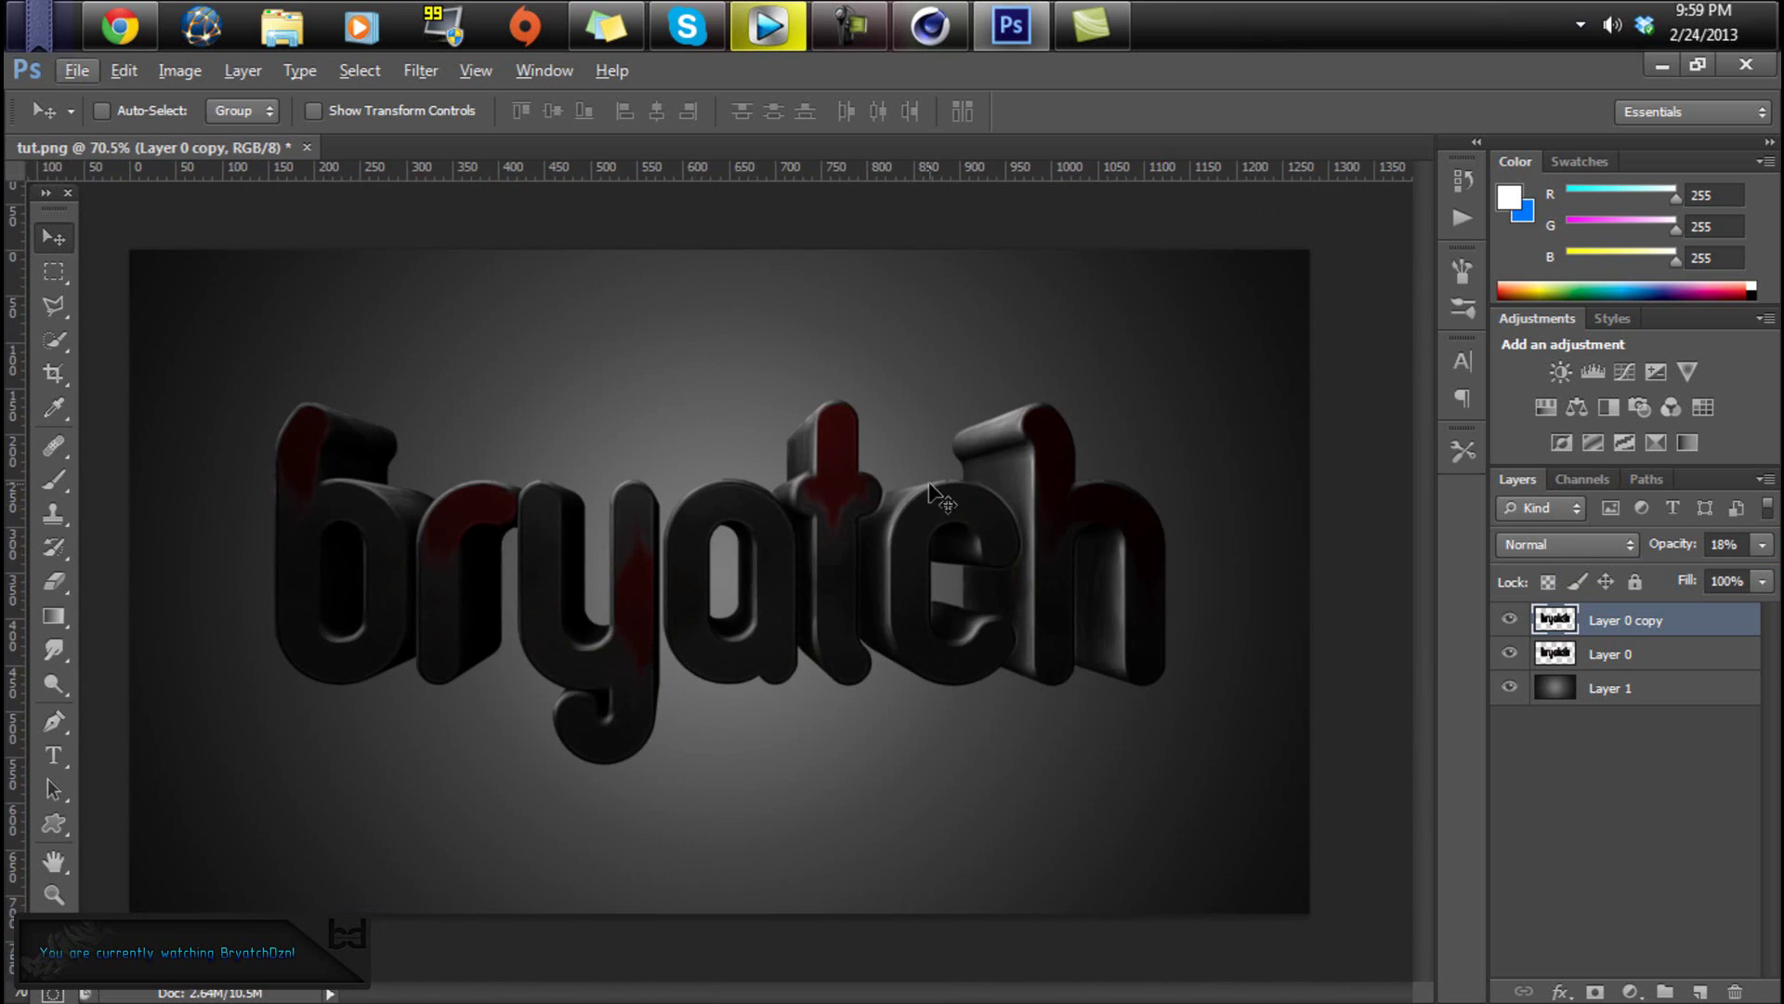
pyautogui.keyDown('alt'); pyautogui.scroll(2, 1126, 555); pyautogui.keyUp('alt')
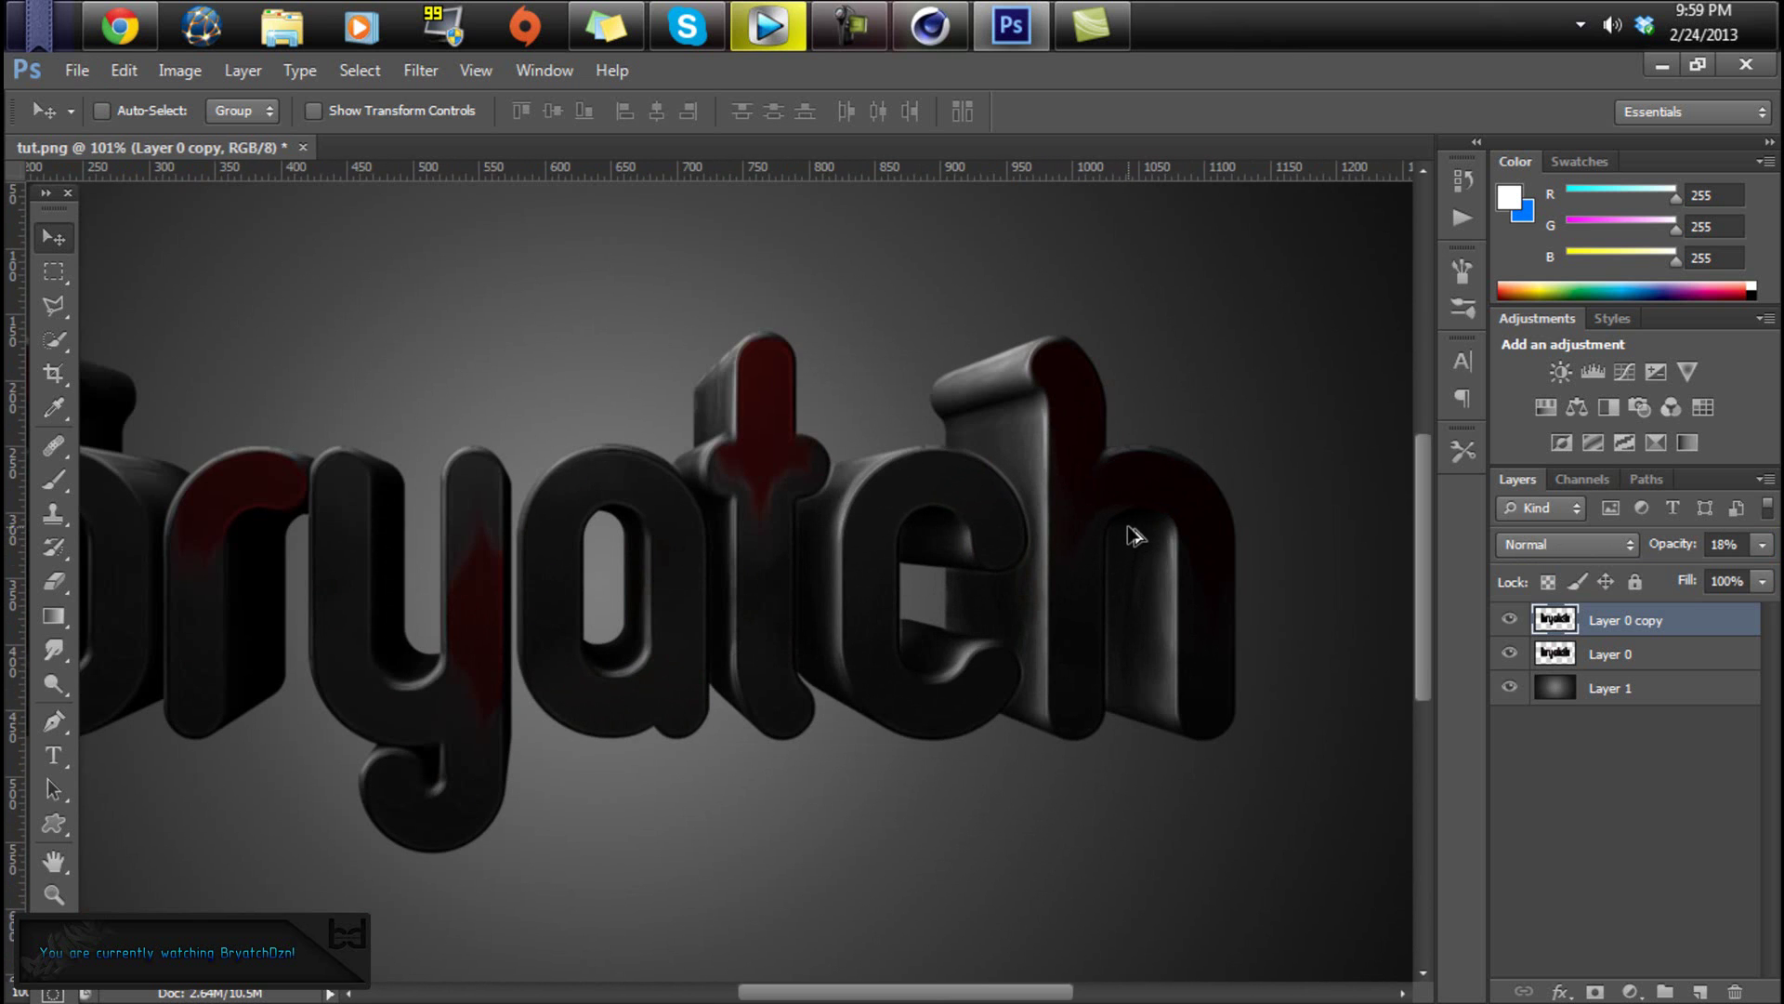
pyautogui.keyDown('alt'); pyautogui.scroll(-3, 1132, 534); pyautogui.keyUp('alt')
# - Dodge the red area of the letter h on Layer 0 with a 61 px brush, midtones range and 50% exposure
pyautogui.click(1630, 656)
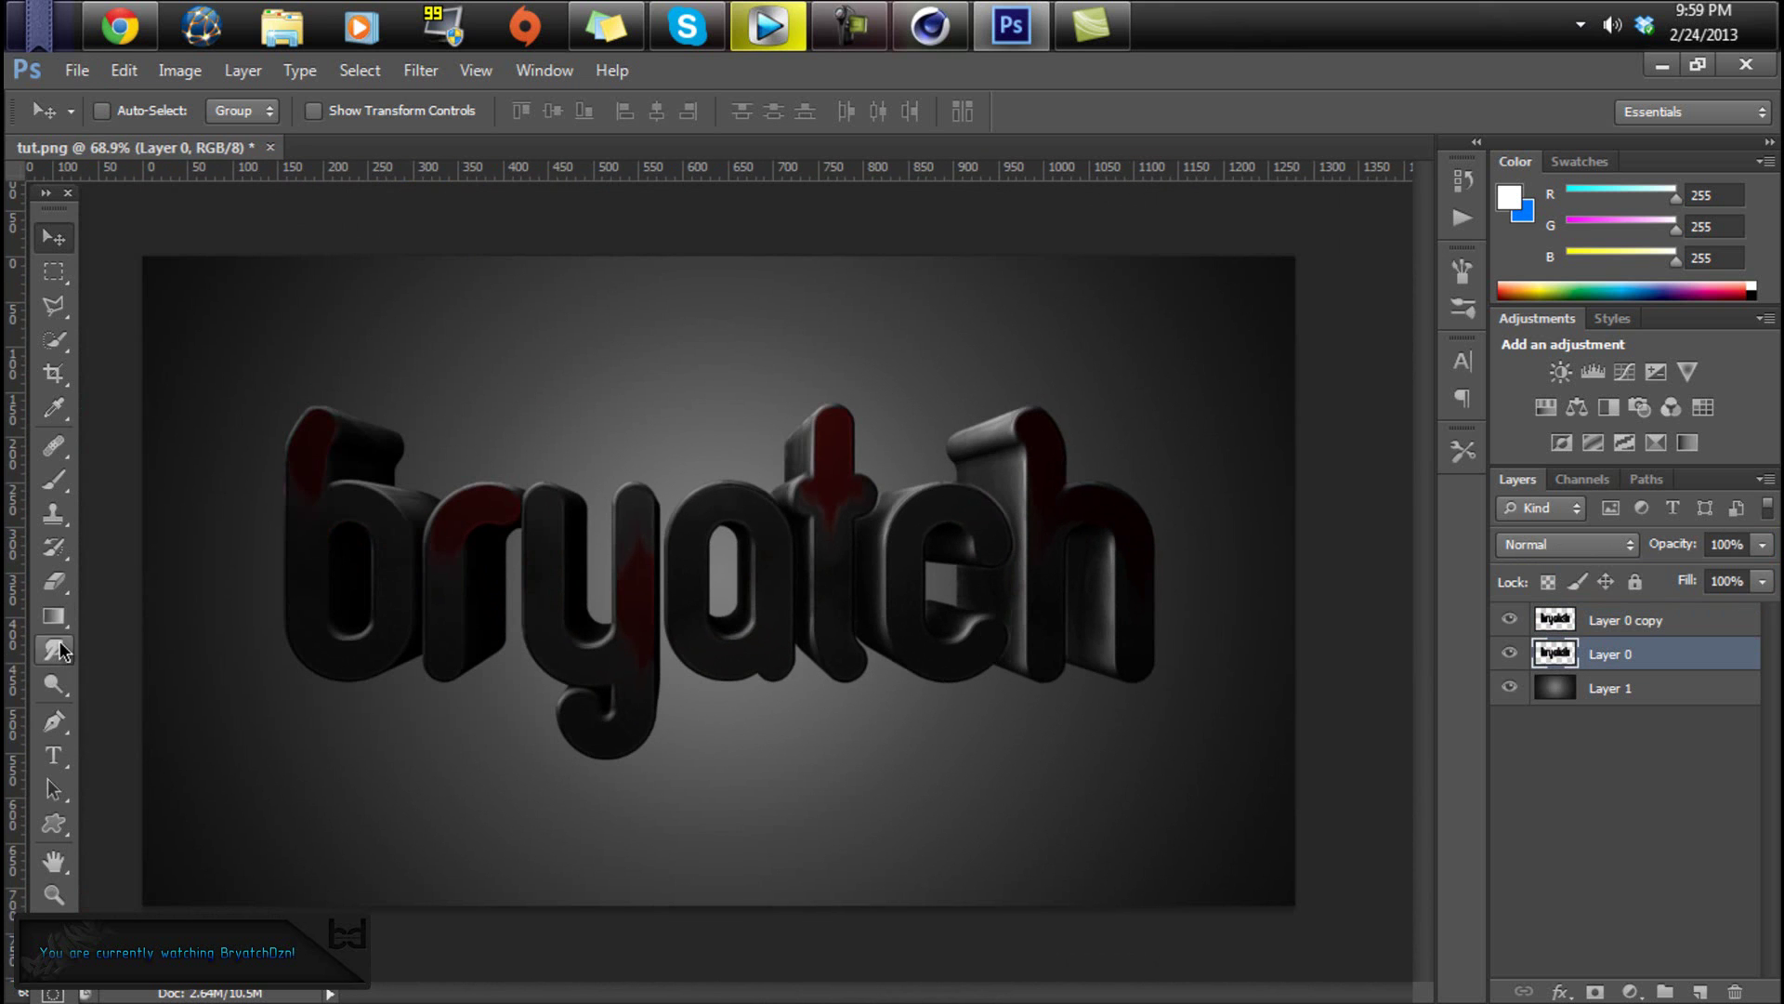
pyautogui.click(54, 581)
pyautogui.click(53, 684)
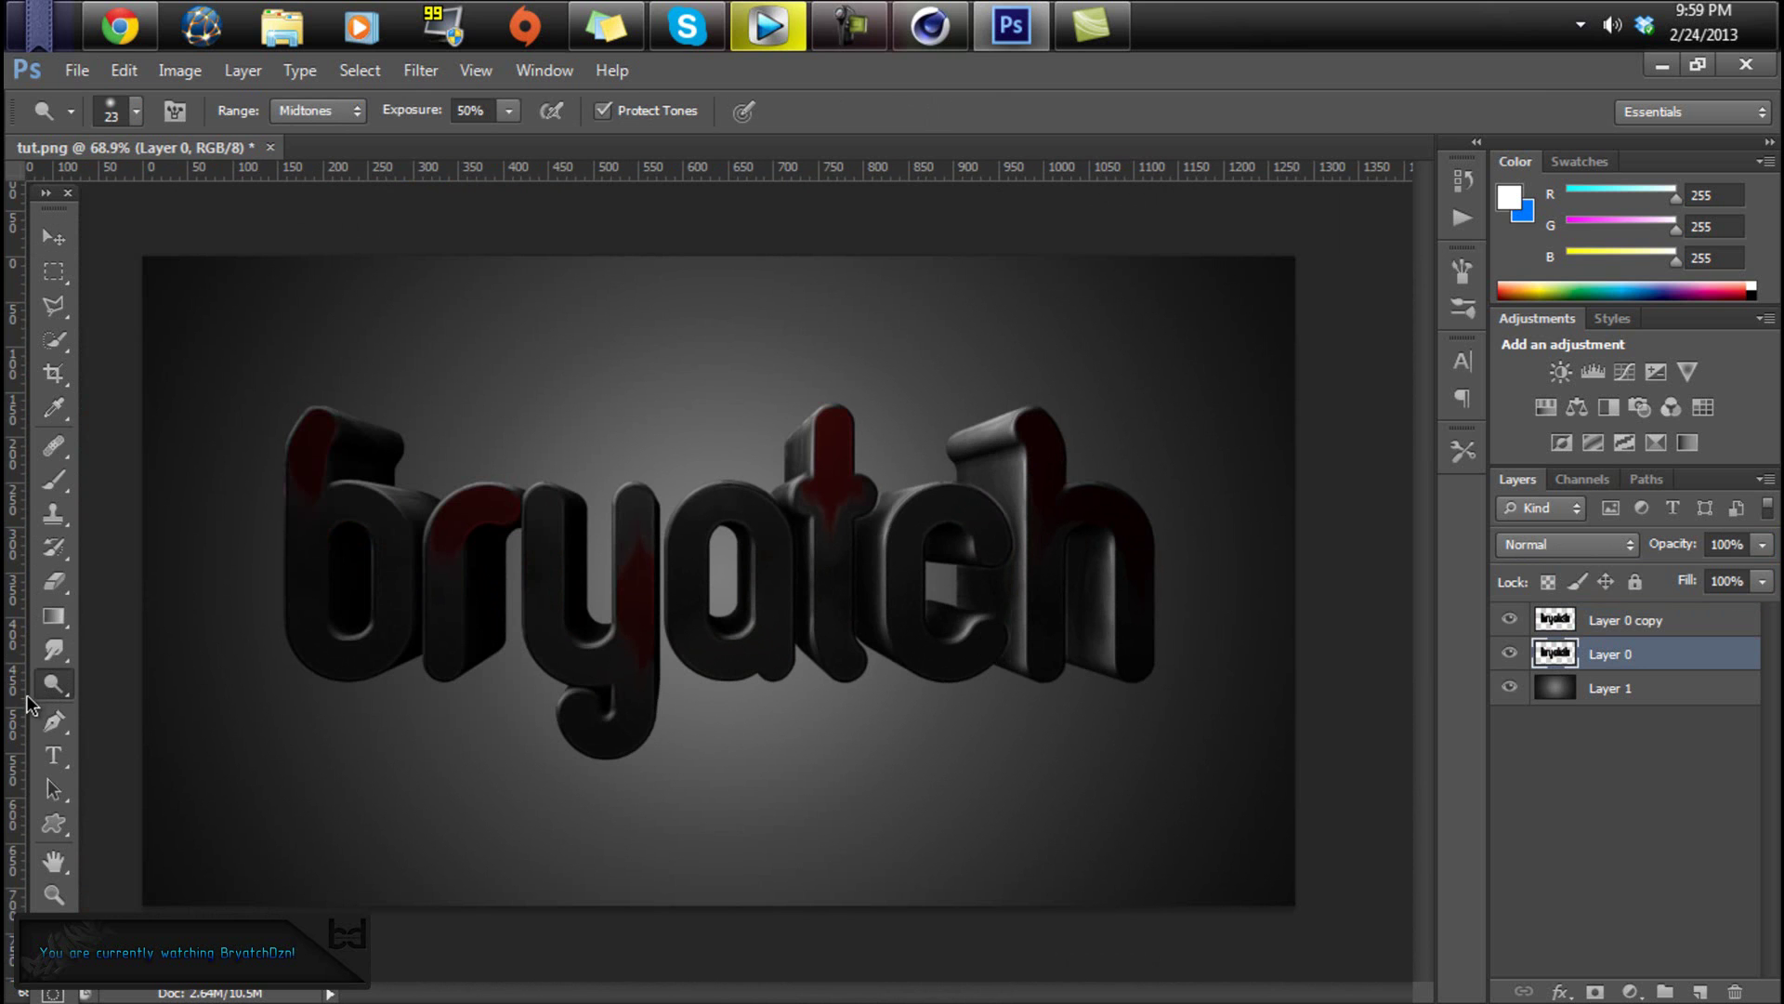
pyautogui.rightClick(1066, 502)
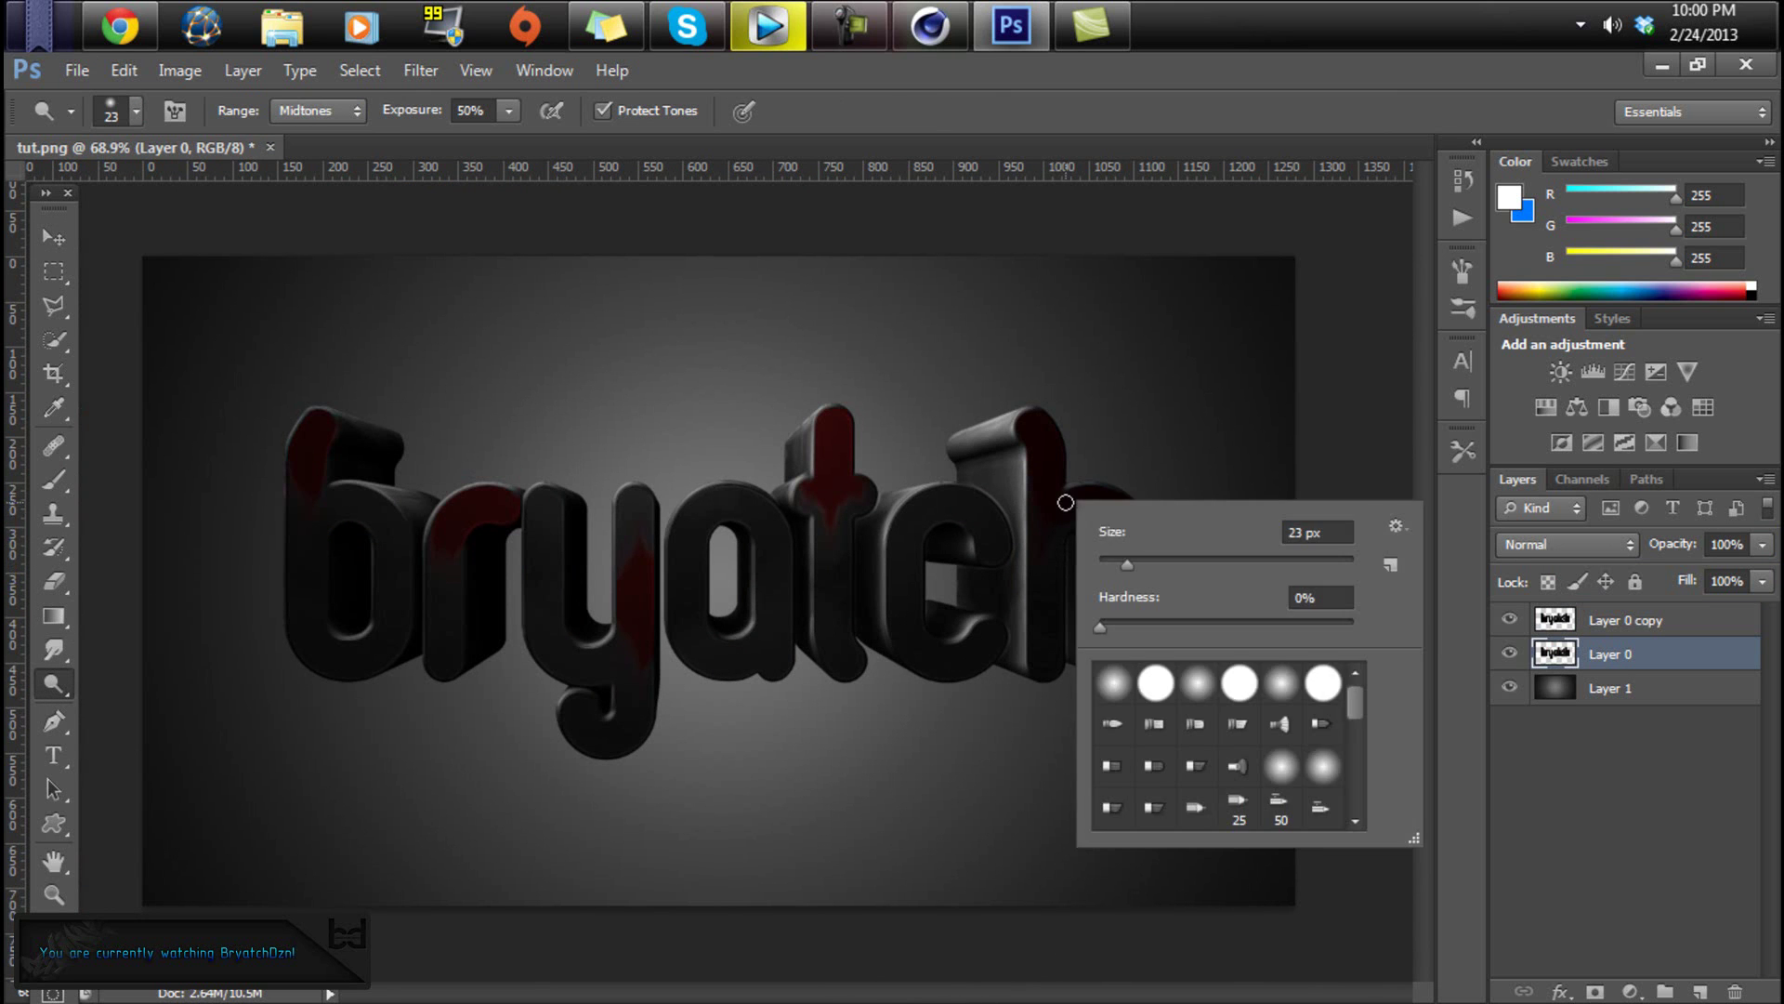
pyautogui.click(1165, 562)
pyautogui.moveTo(1045, 441); pyautogui.dragTo(1053, 529)
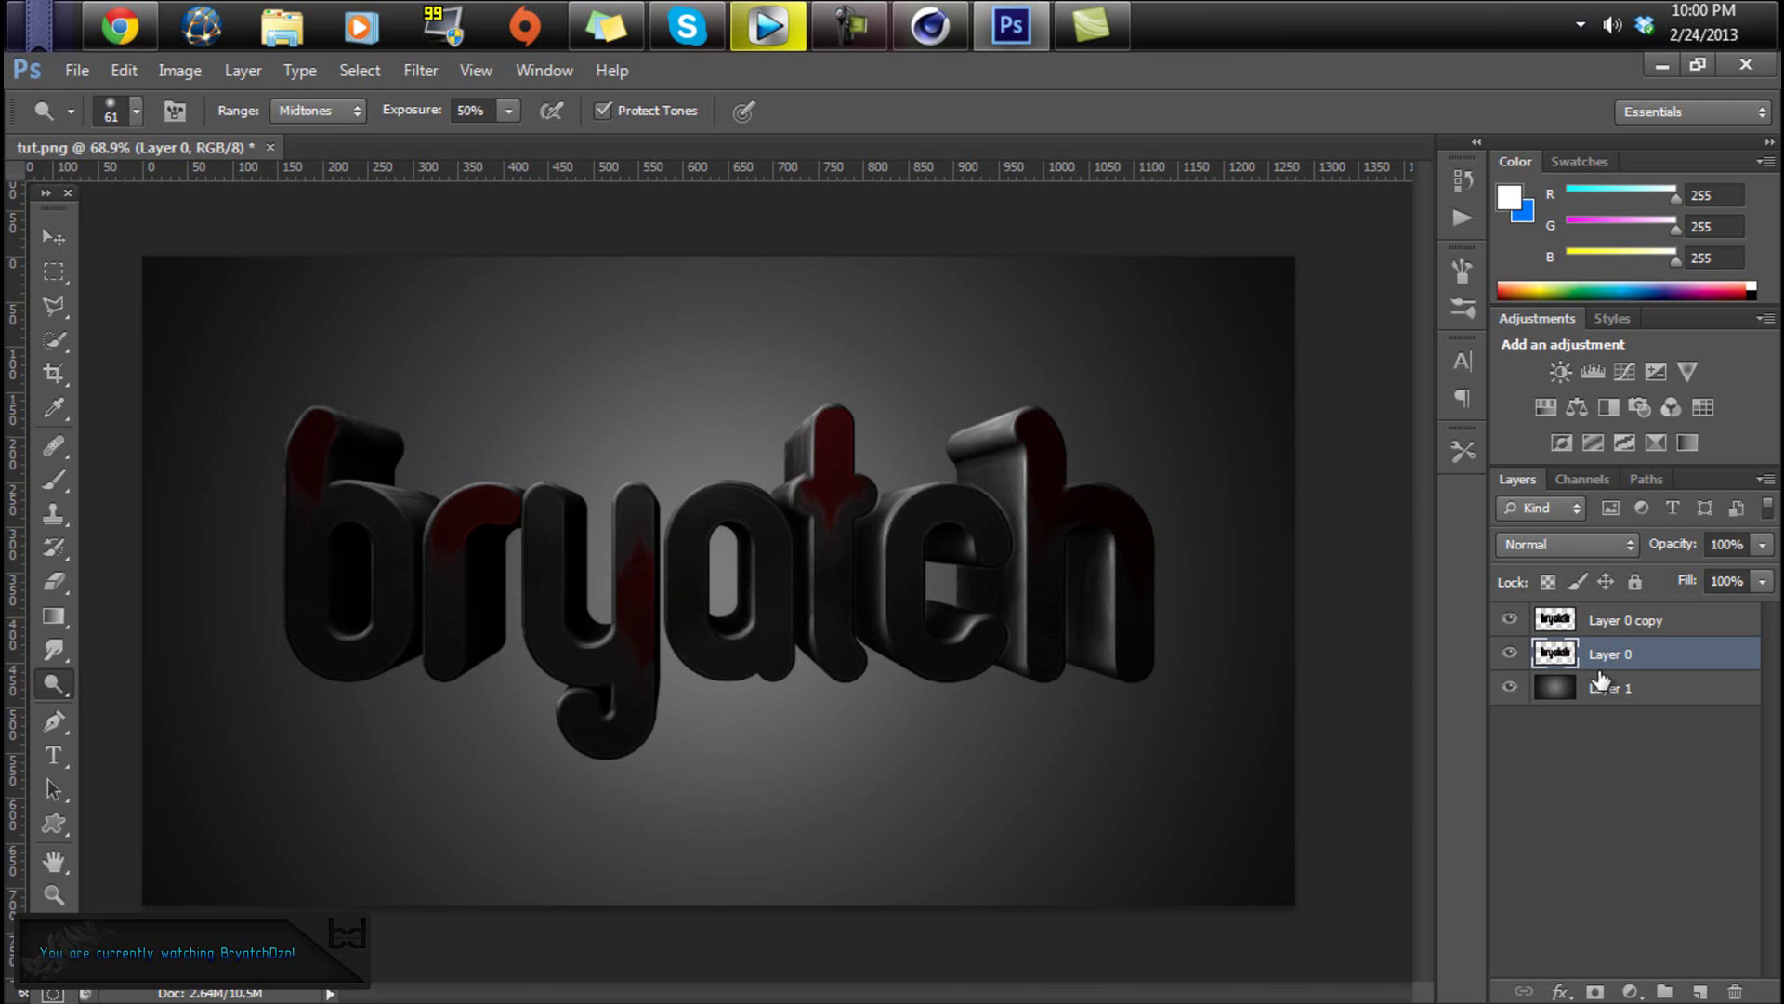
# - Add a new layer clipped to Layer 0 and ready the Brush tool with white (ffffff) as the foreground colour
pyautogui.click(1701, 992)
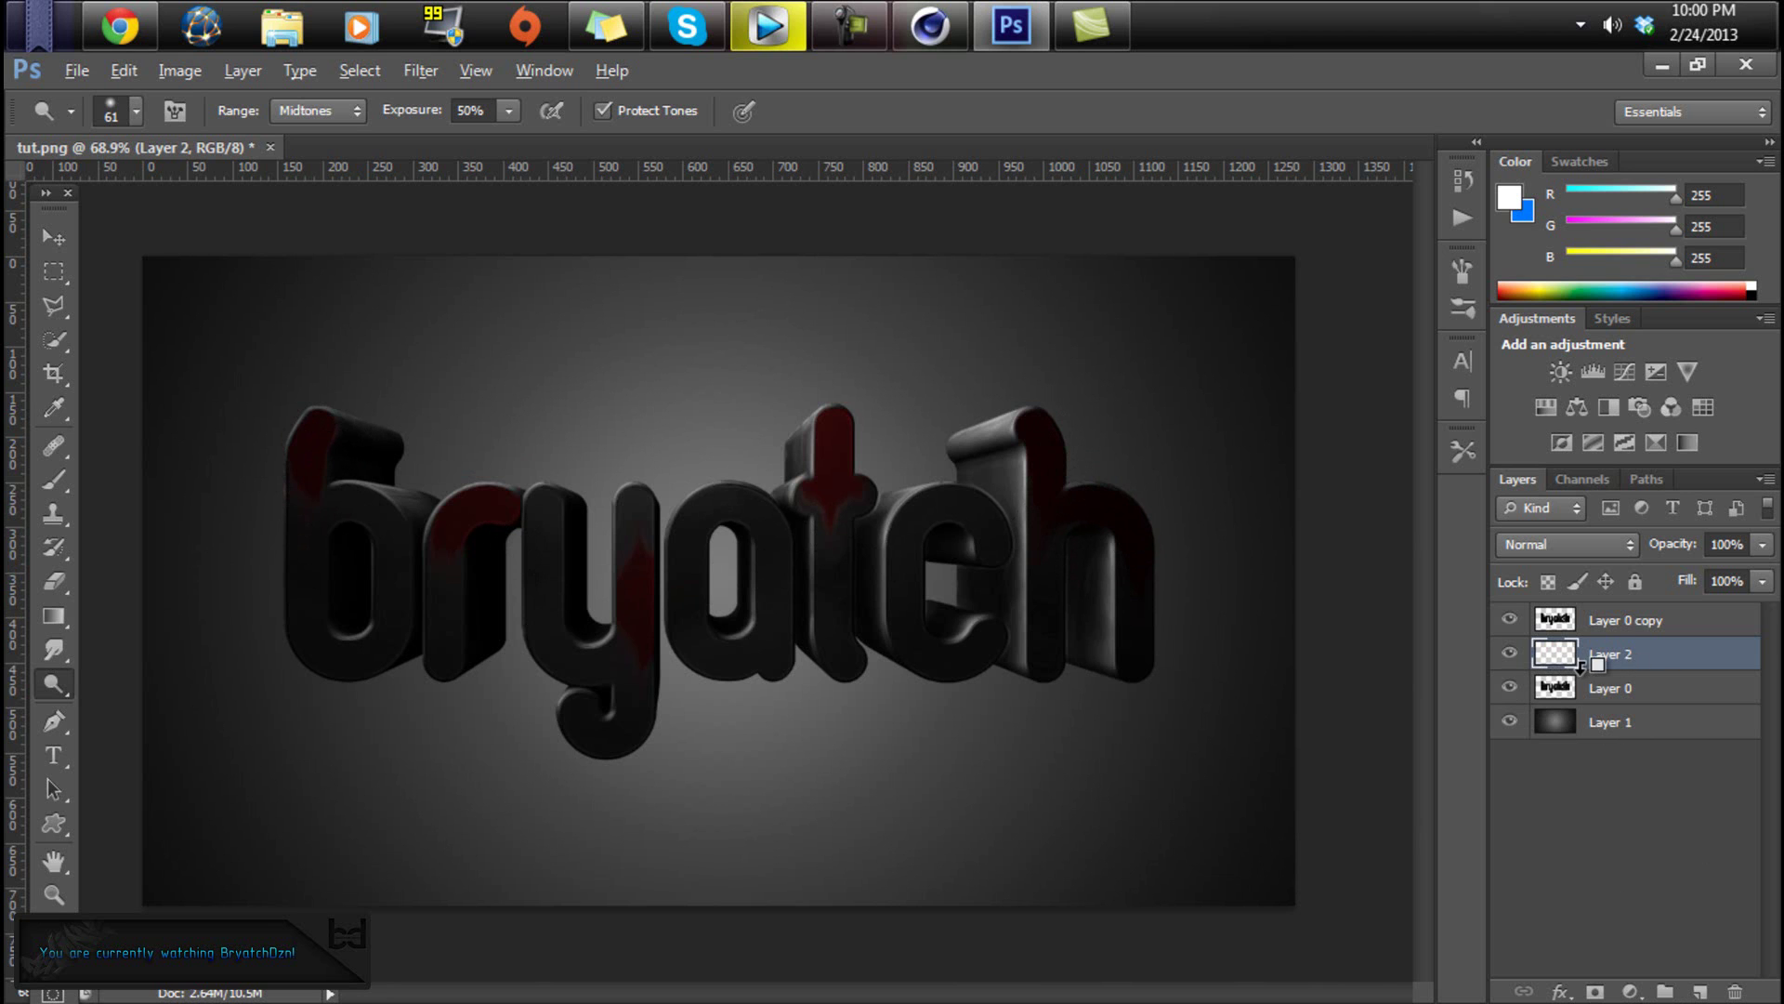
pyautogui.keyDown('alt'); pyautogui.click(1656, 668); pyautogui.keyUp('alt')
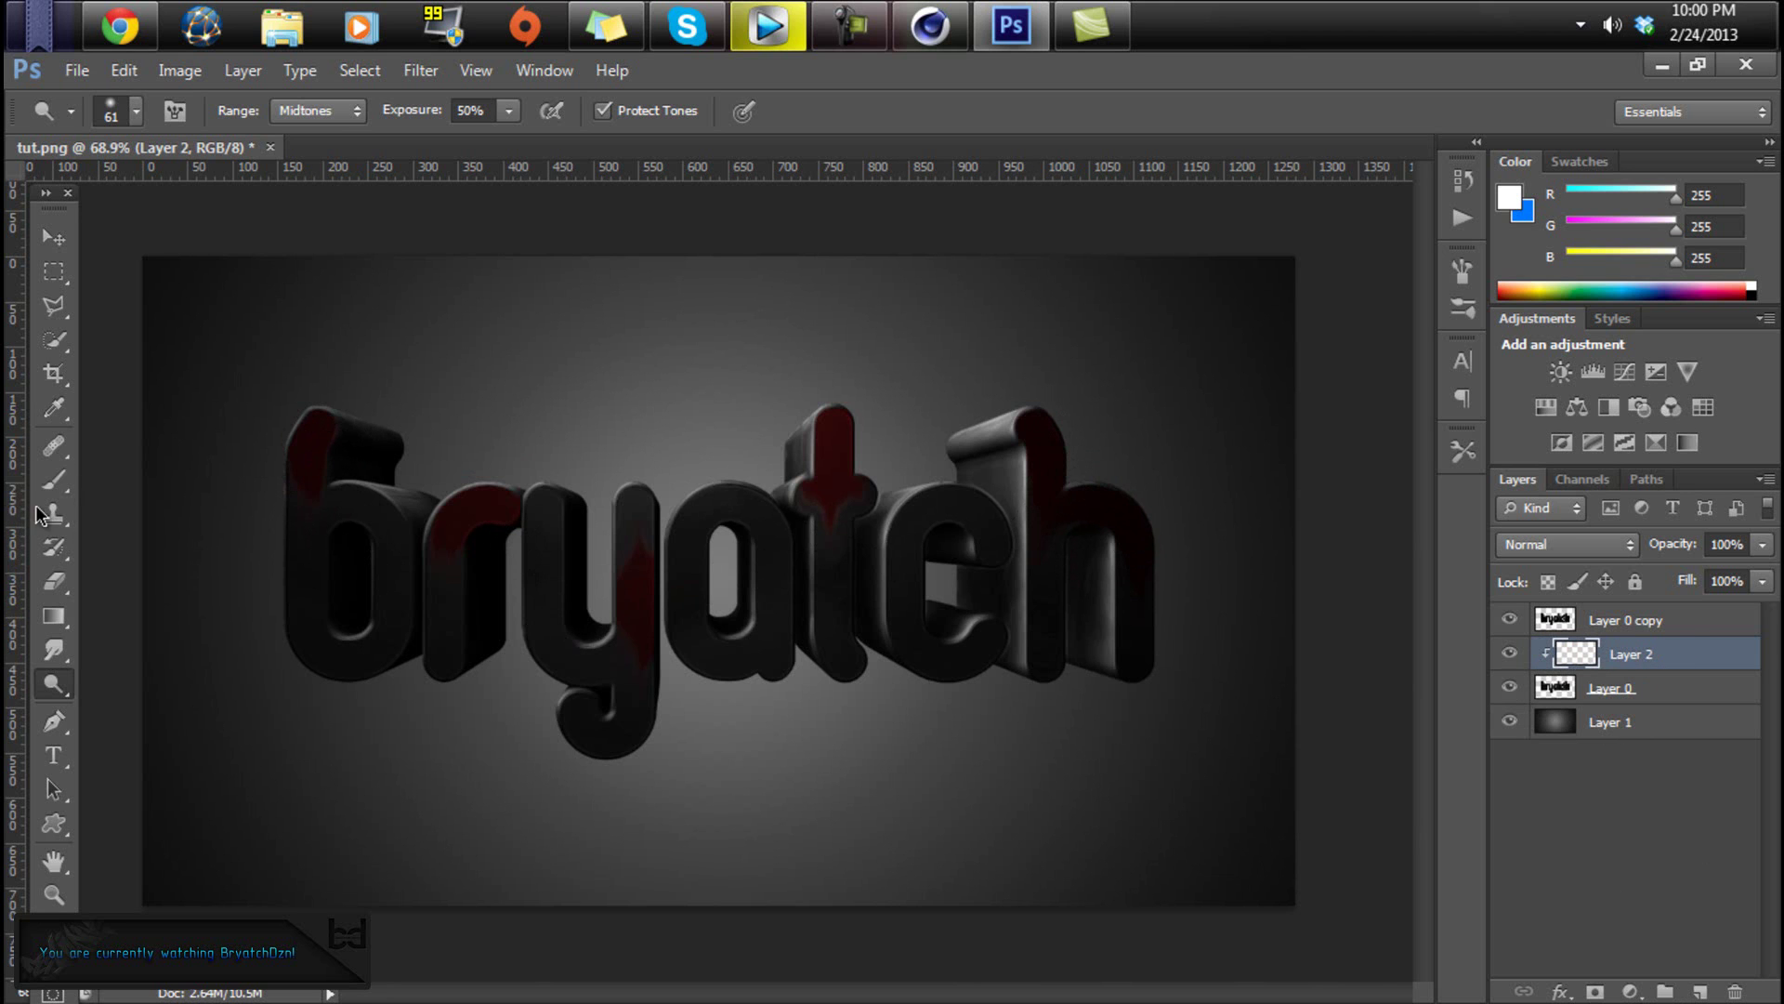
pyautogui.click(54, 481)
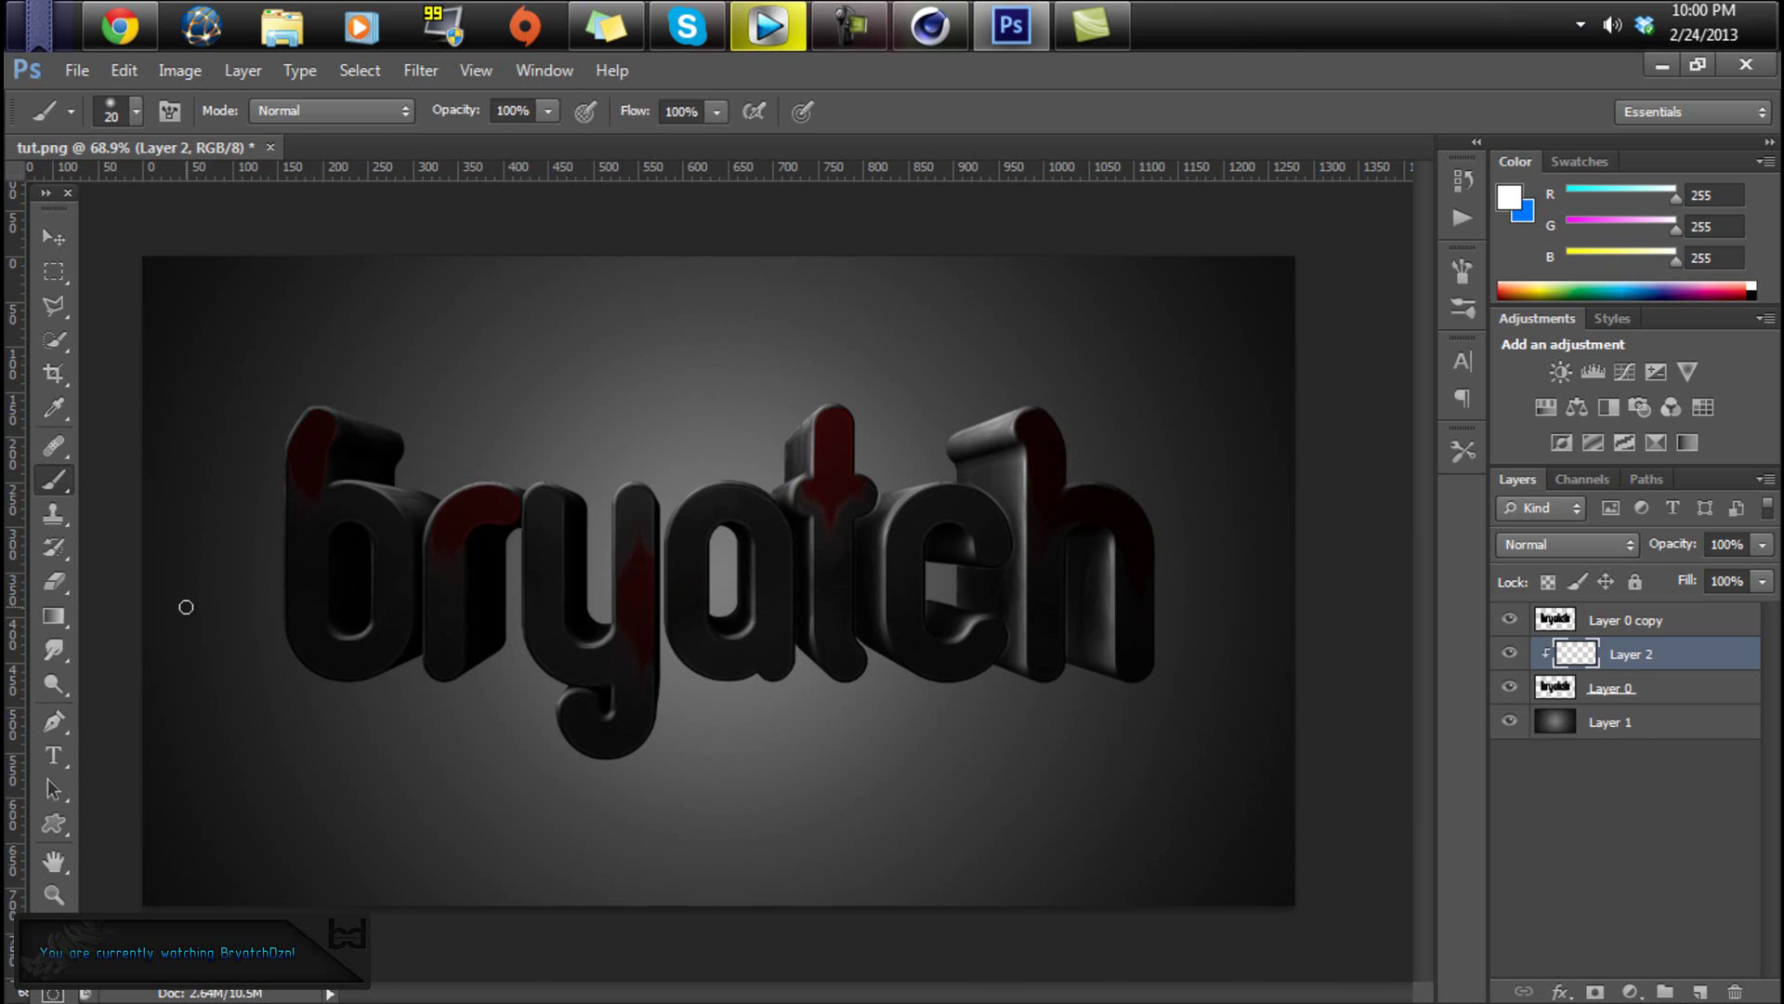
pyautogui.press('alt')
pyautogui.click(46, 940)
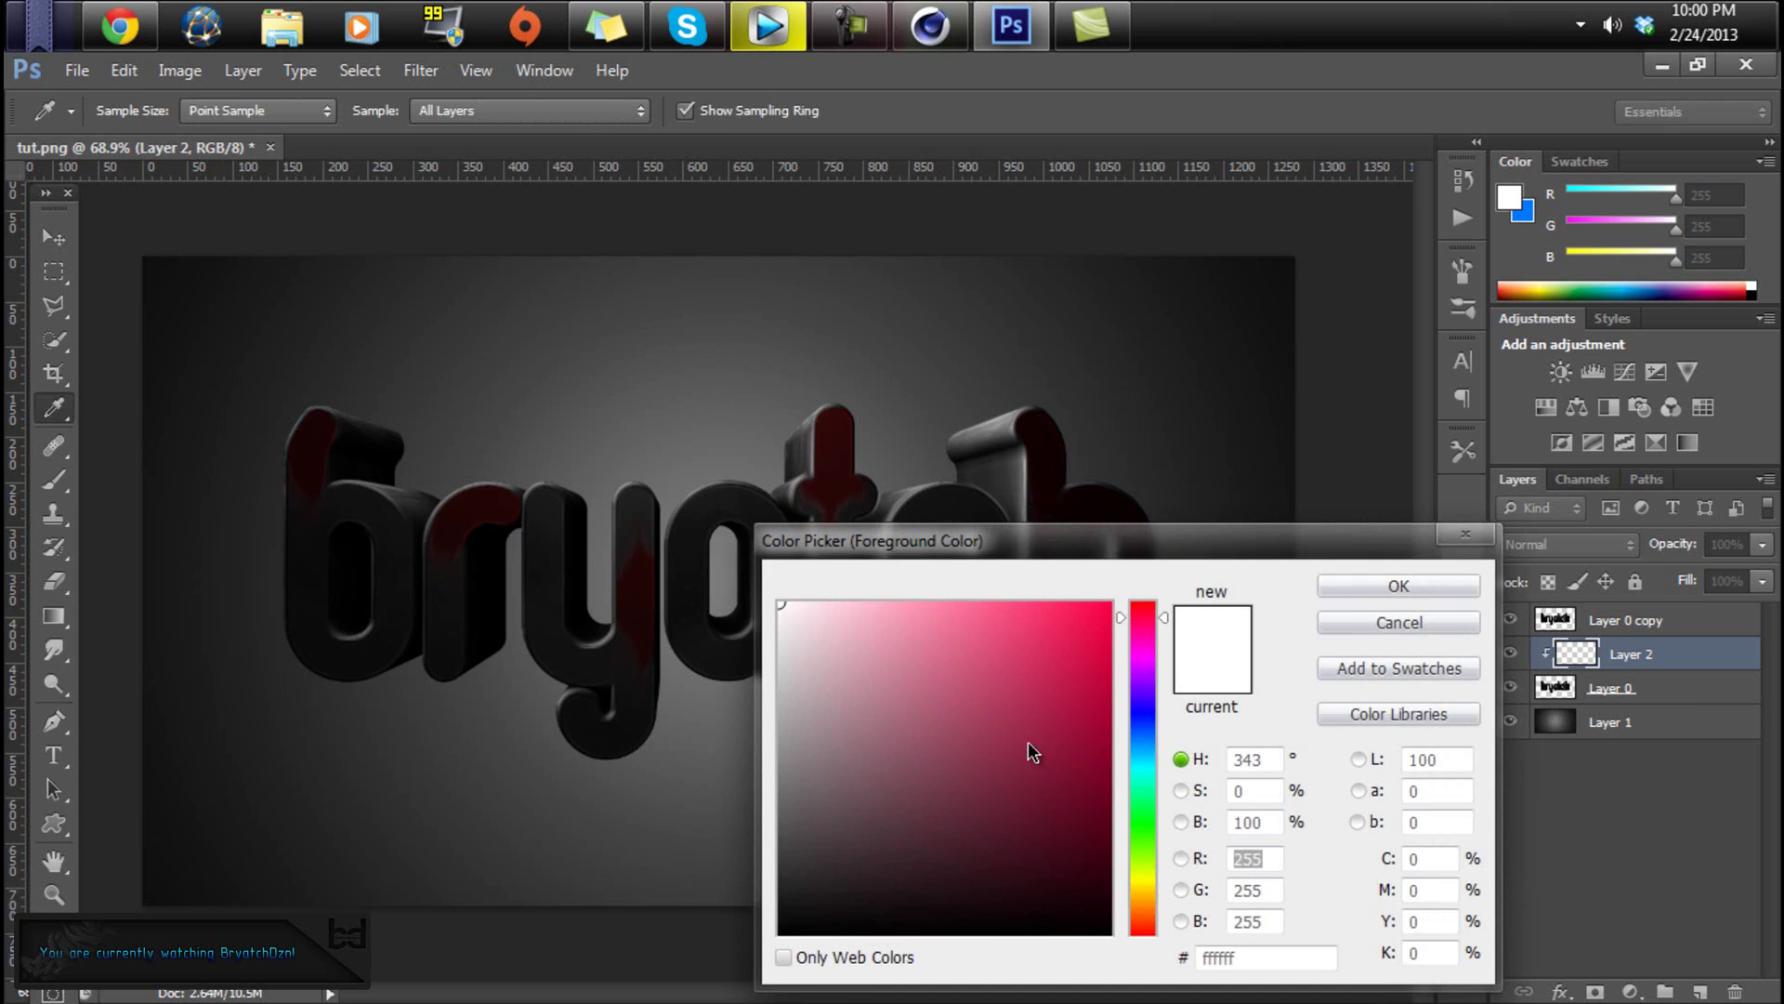
pyautogui.click(1336, 587)
# - Set the brush size to 52 px and try a white dab on the red top of the letter b
pyautogui.rightClick(484, 414)
pyautogui.click(584, 474)
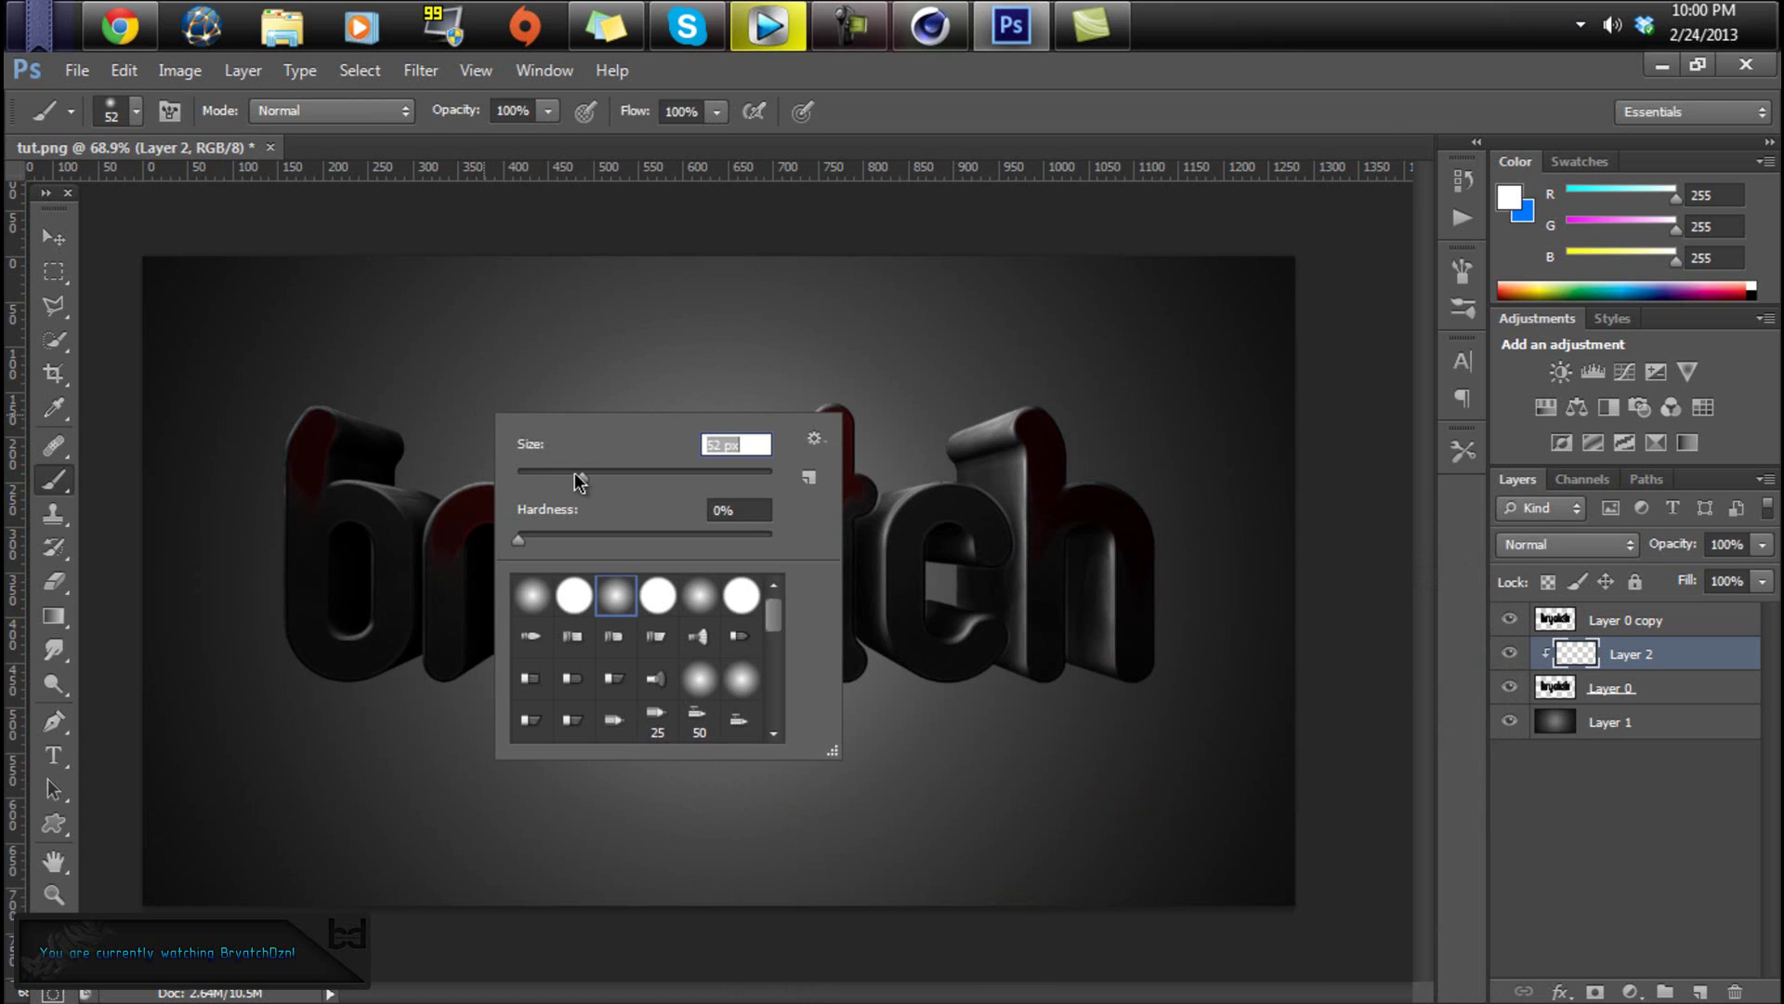
pyautogui.click(326, 437)
pyautogui.hotkey('ctrl', 'z')
# - Try Color Dodge as the blending mode of the clipped layer, and settle on Overlay
pyautogui.click(1554, 546)
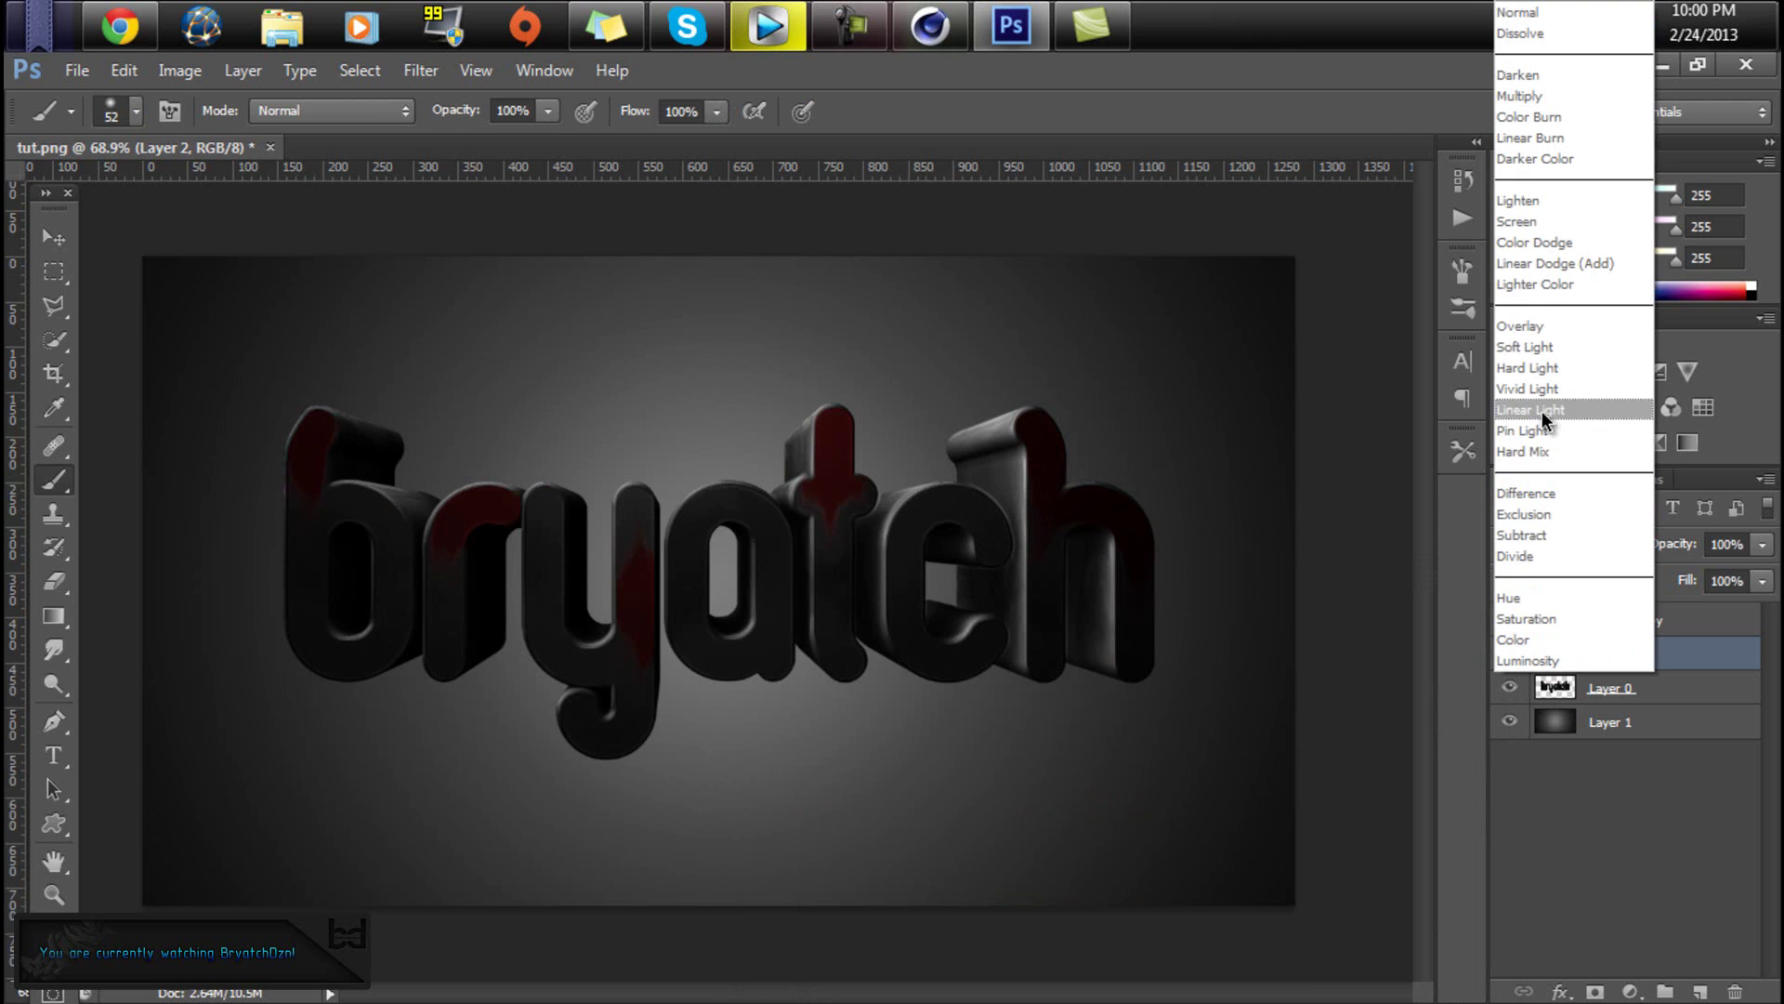
pyautogui.click(1556, 344)
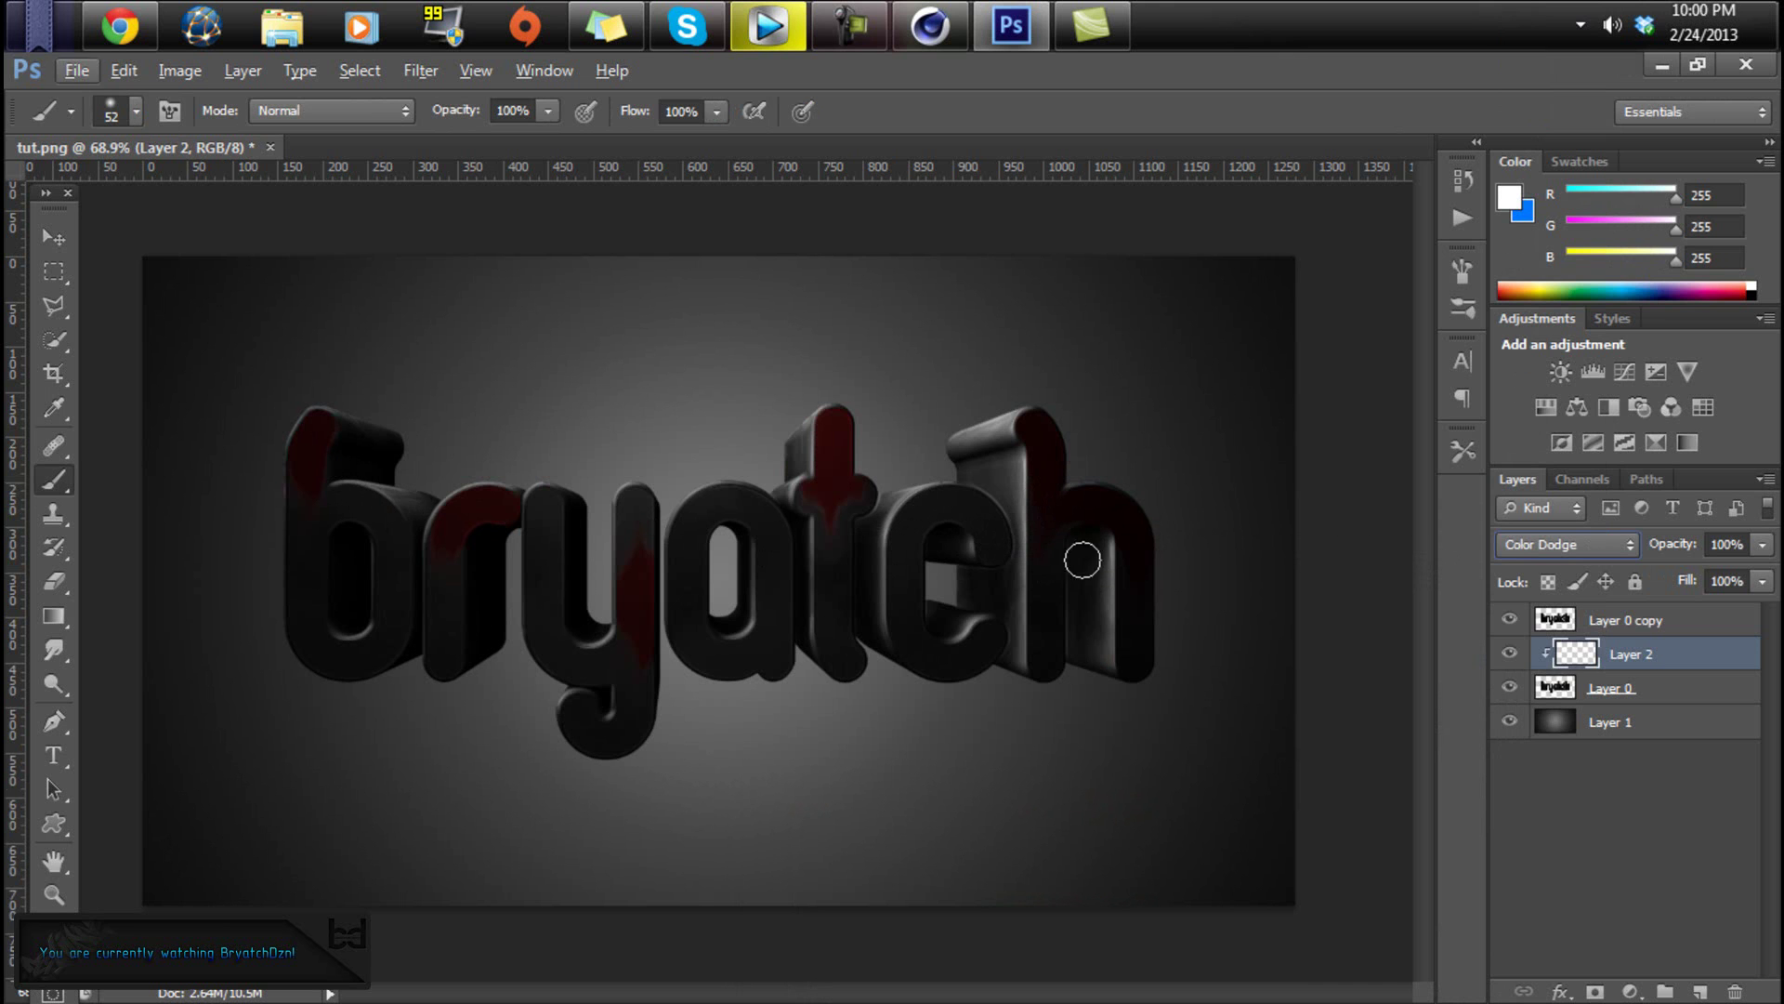
pyautogui.click(1528, 547)
pyautogui.click(1524, 343)
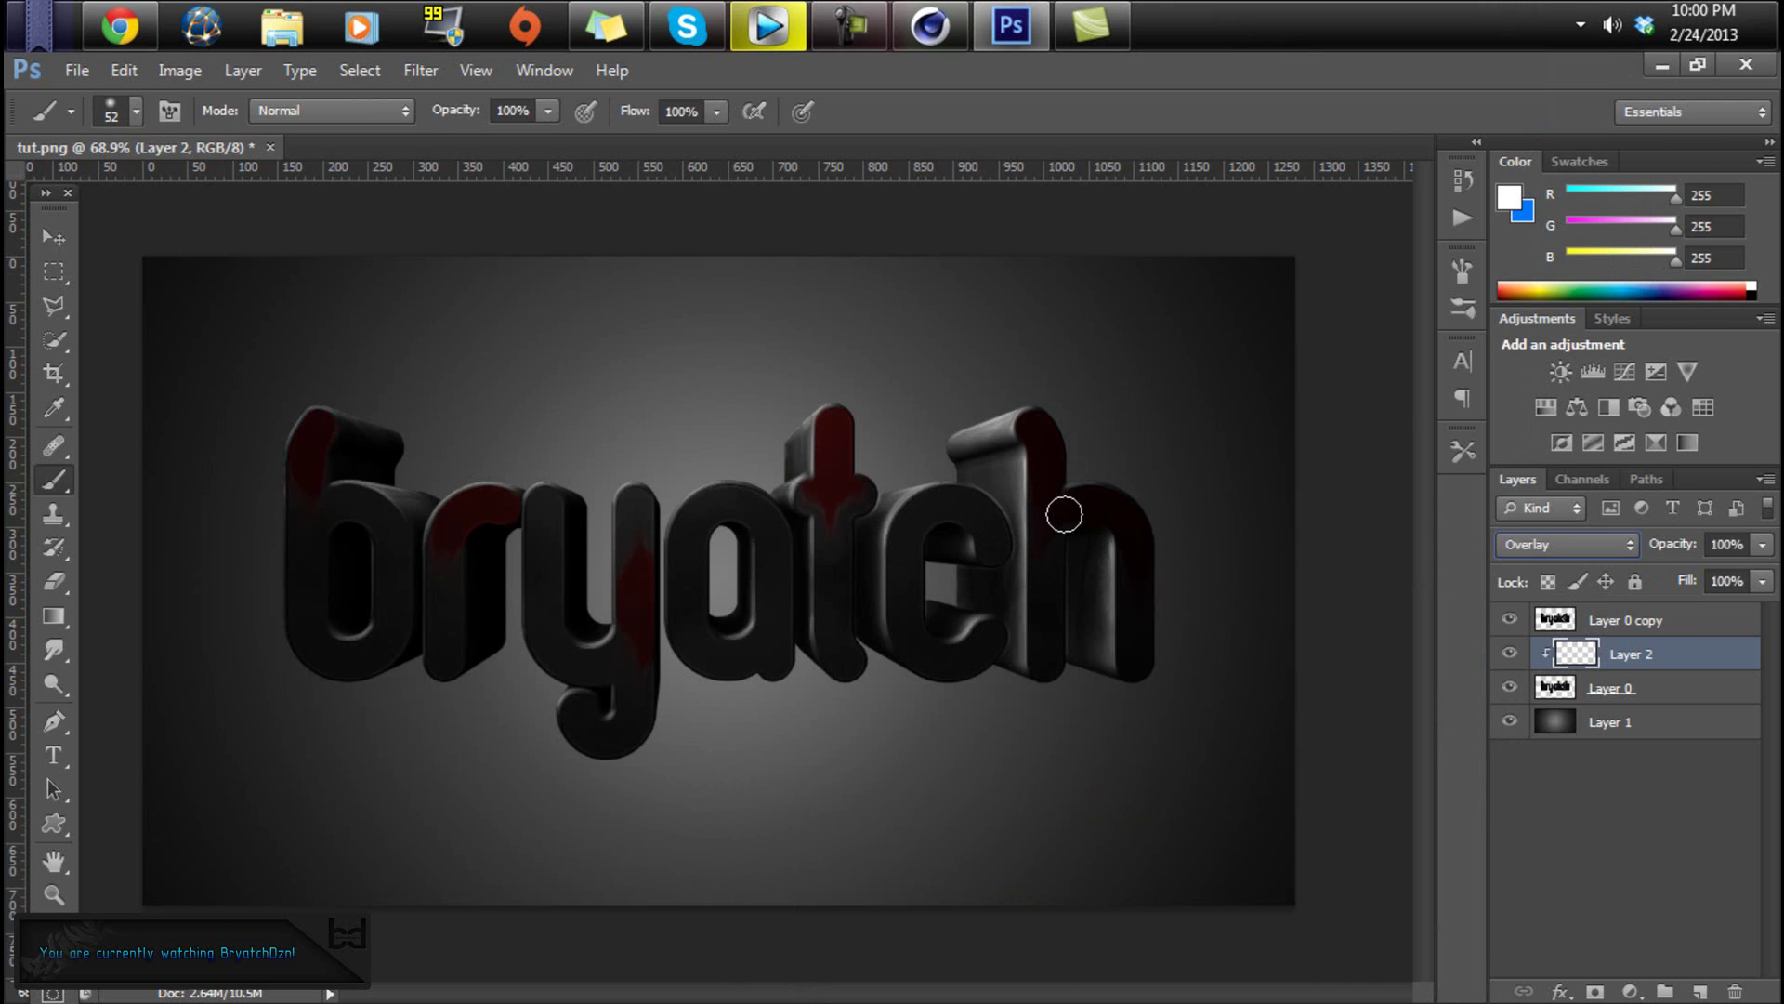
# - Brush white on the Overlay layer over the red areas of the letters h, r, b and t to brighten them
pyautogui.keyDown('alt'); pyautogui.scroll(1, 1076, 541); pyautogui.keyUp('alt')
pyautogui.scroll(1, 1143, 558)
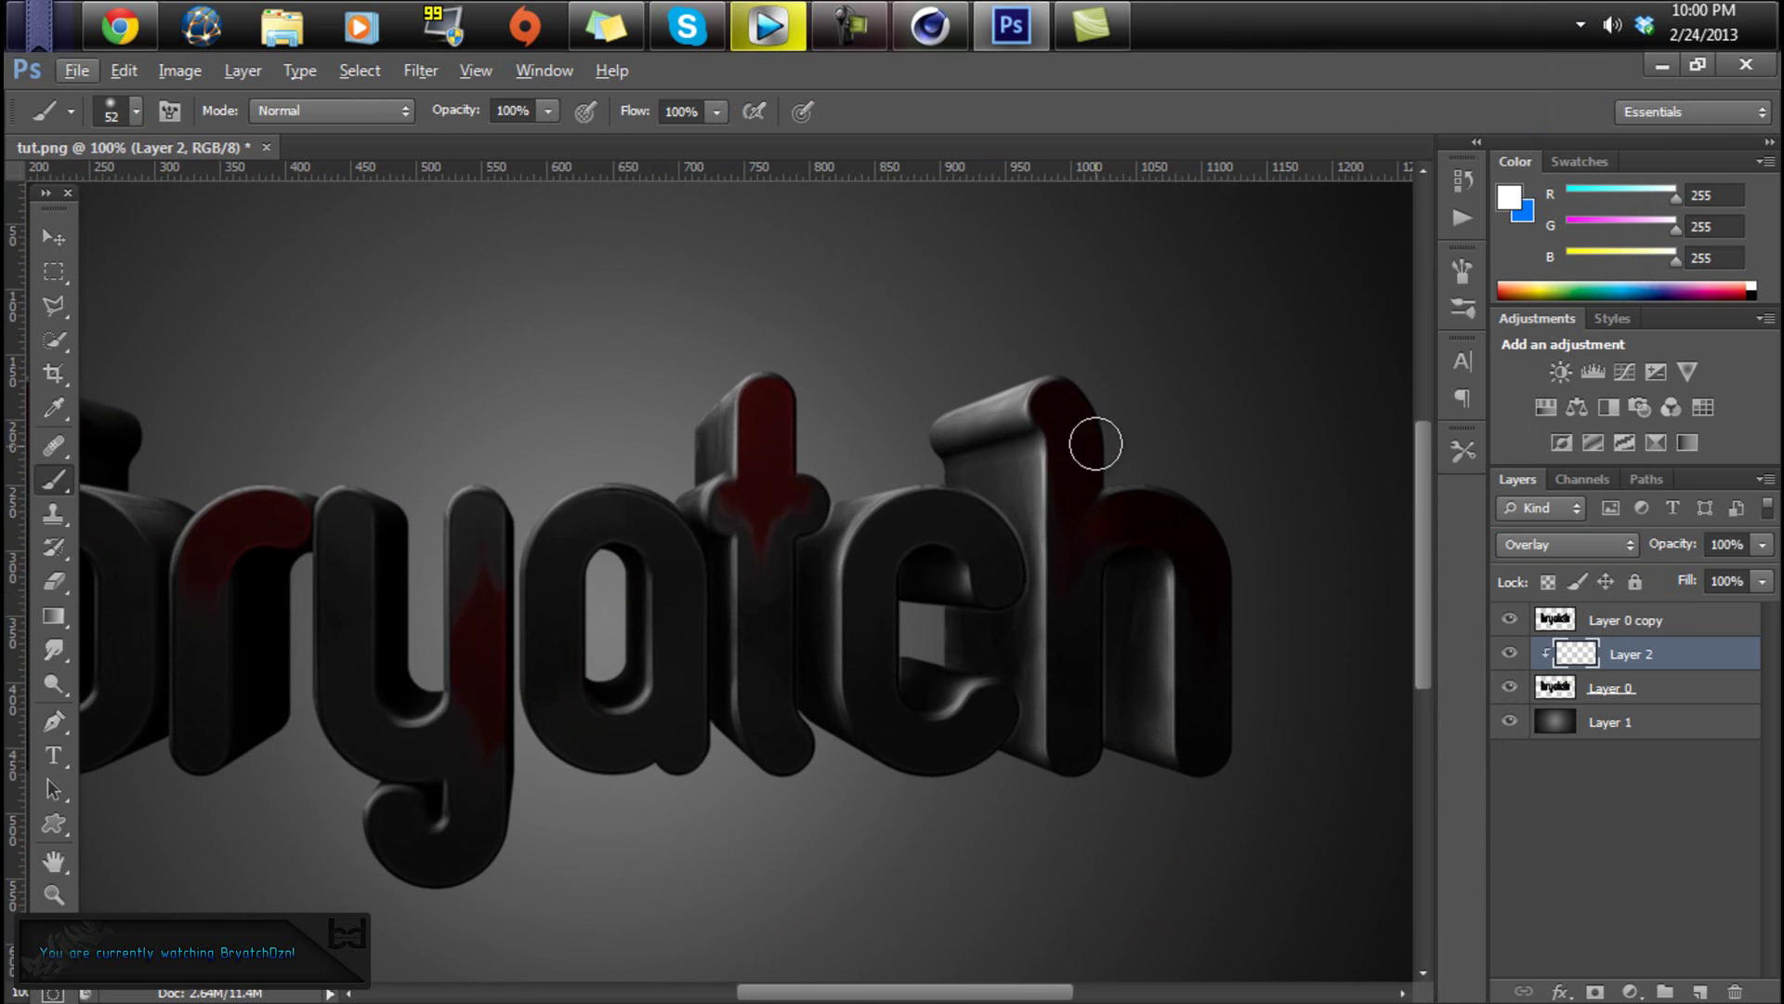
pyautogui.moveTo(1057, 400); pyautogui.dragTo(1076, 554)
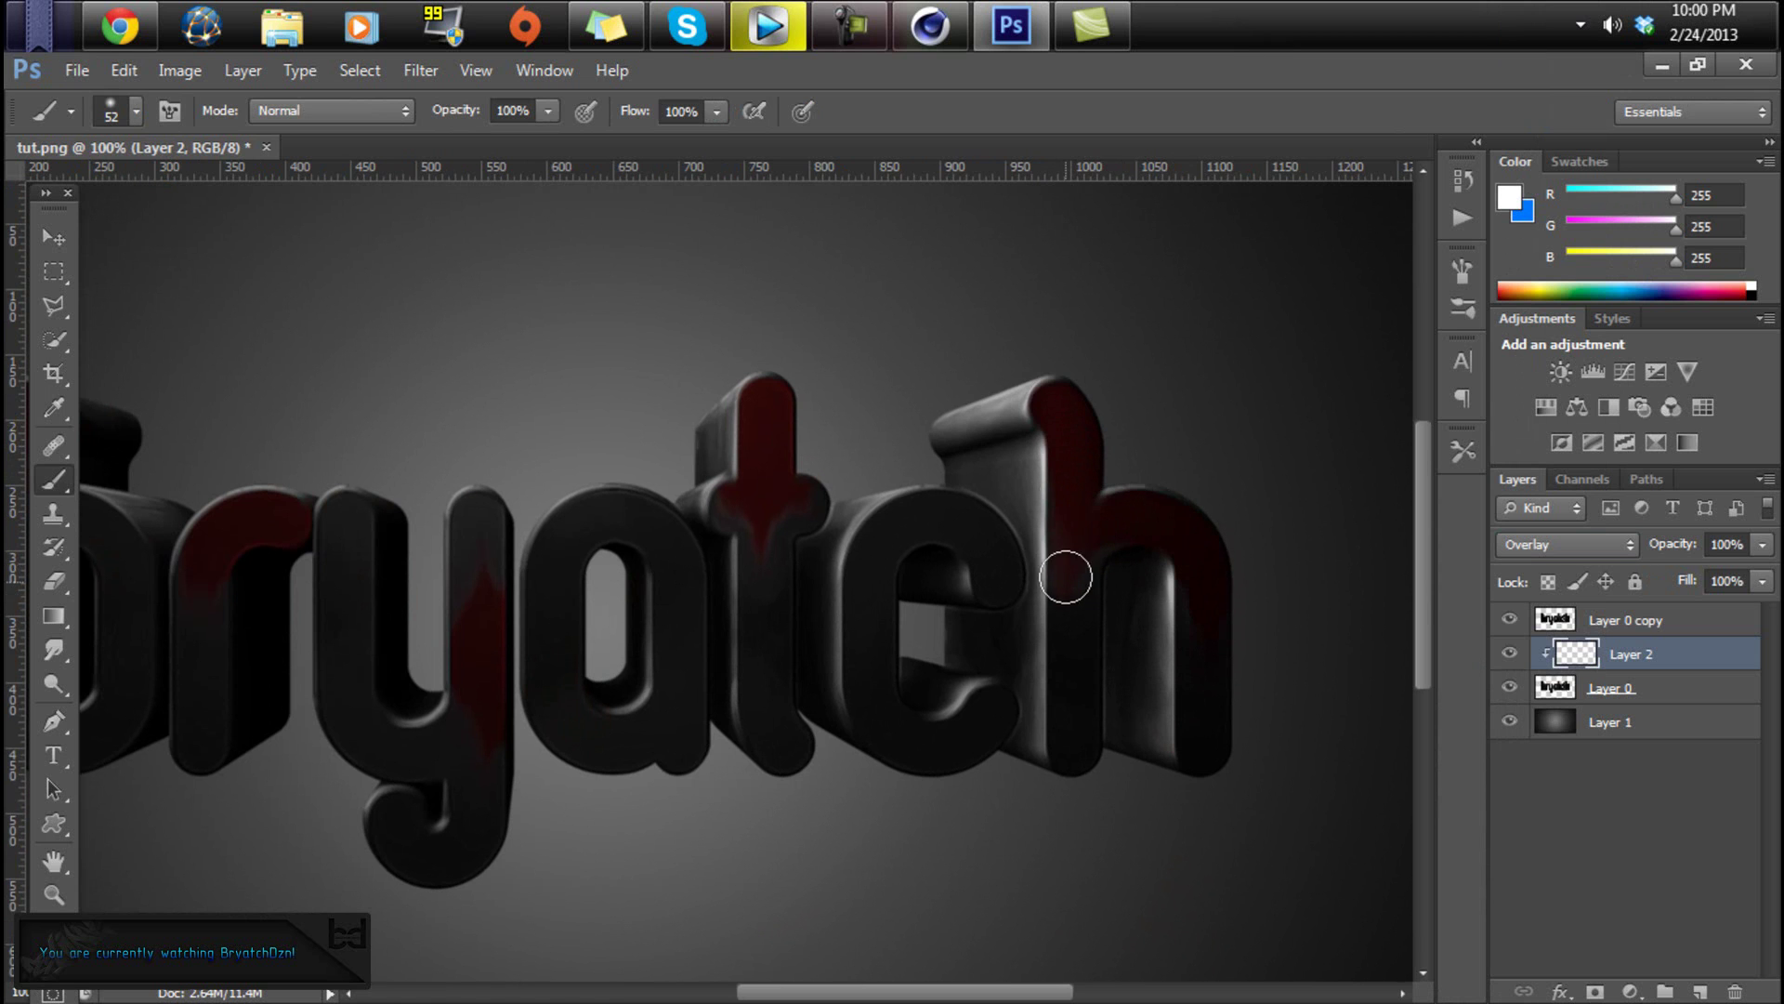
pyautogui.click(1058, 407)
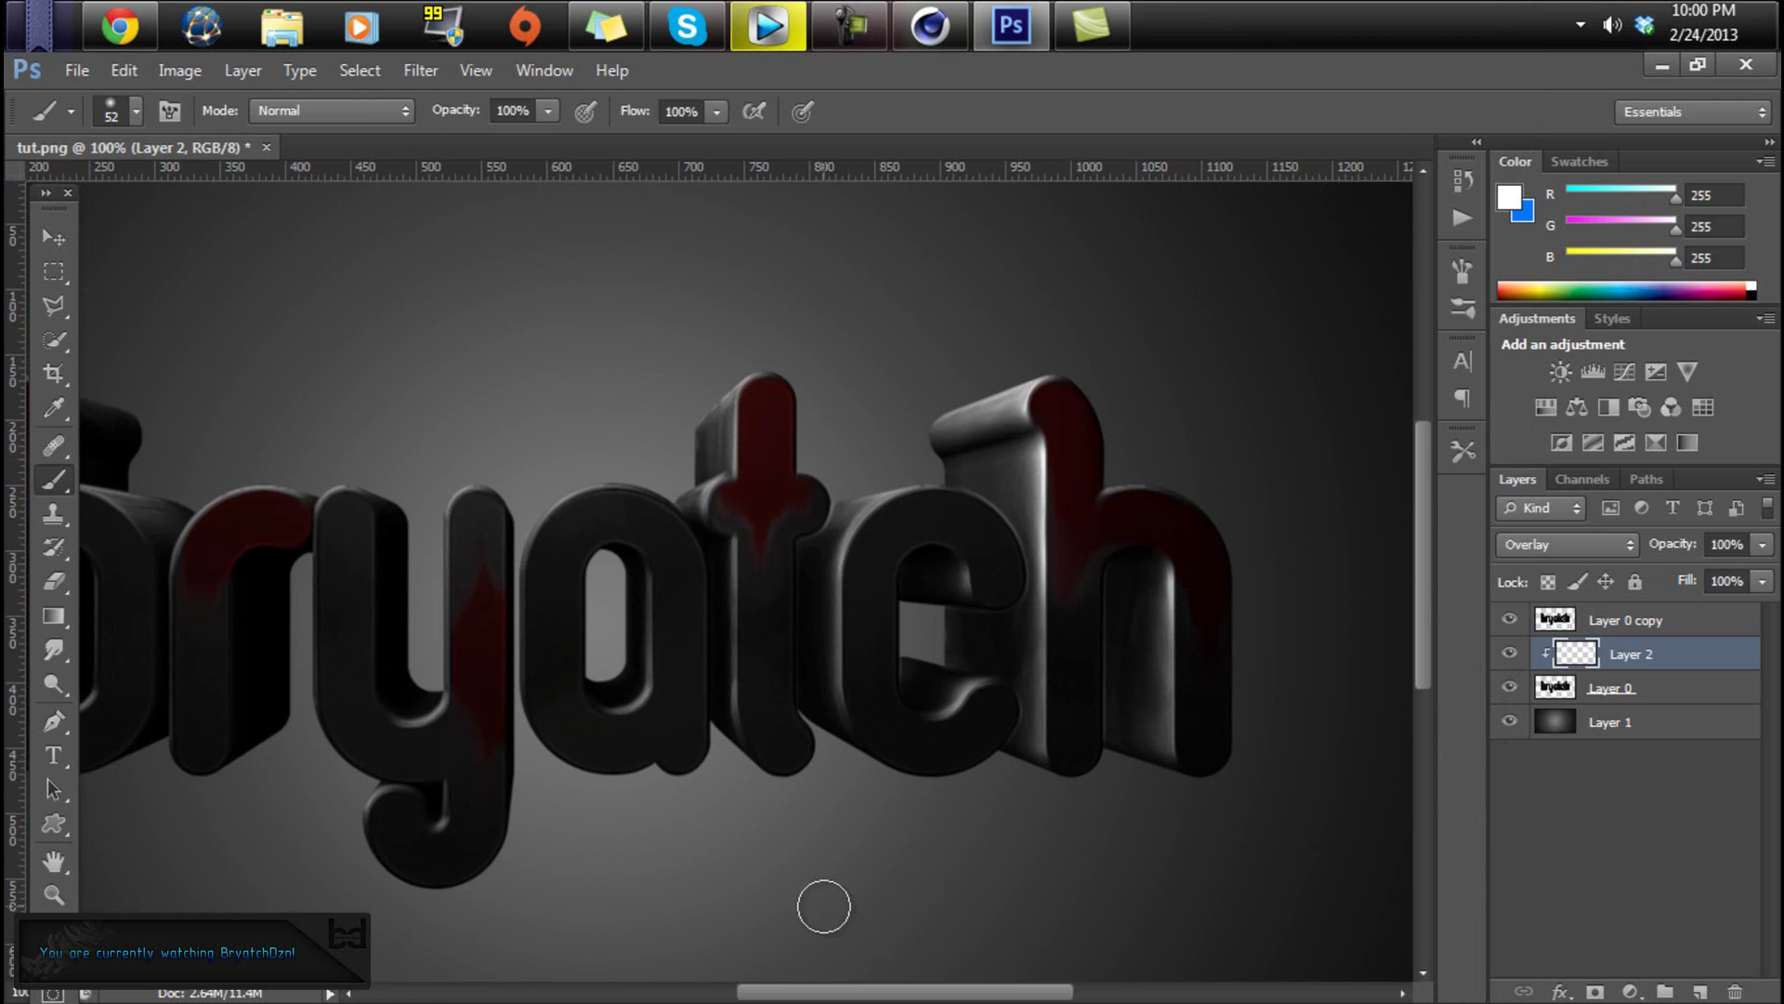
pyautogui.moveTo(818, 999); pyautogui.dragTo(722, 999)
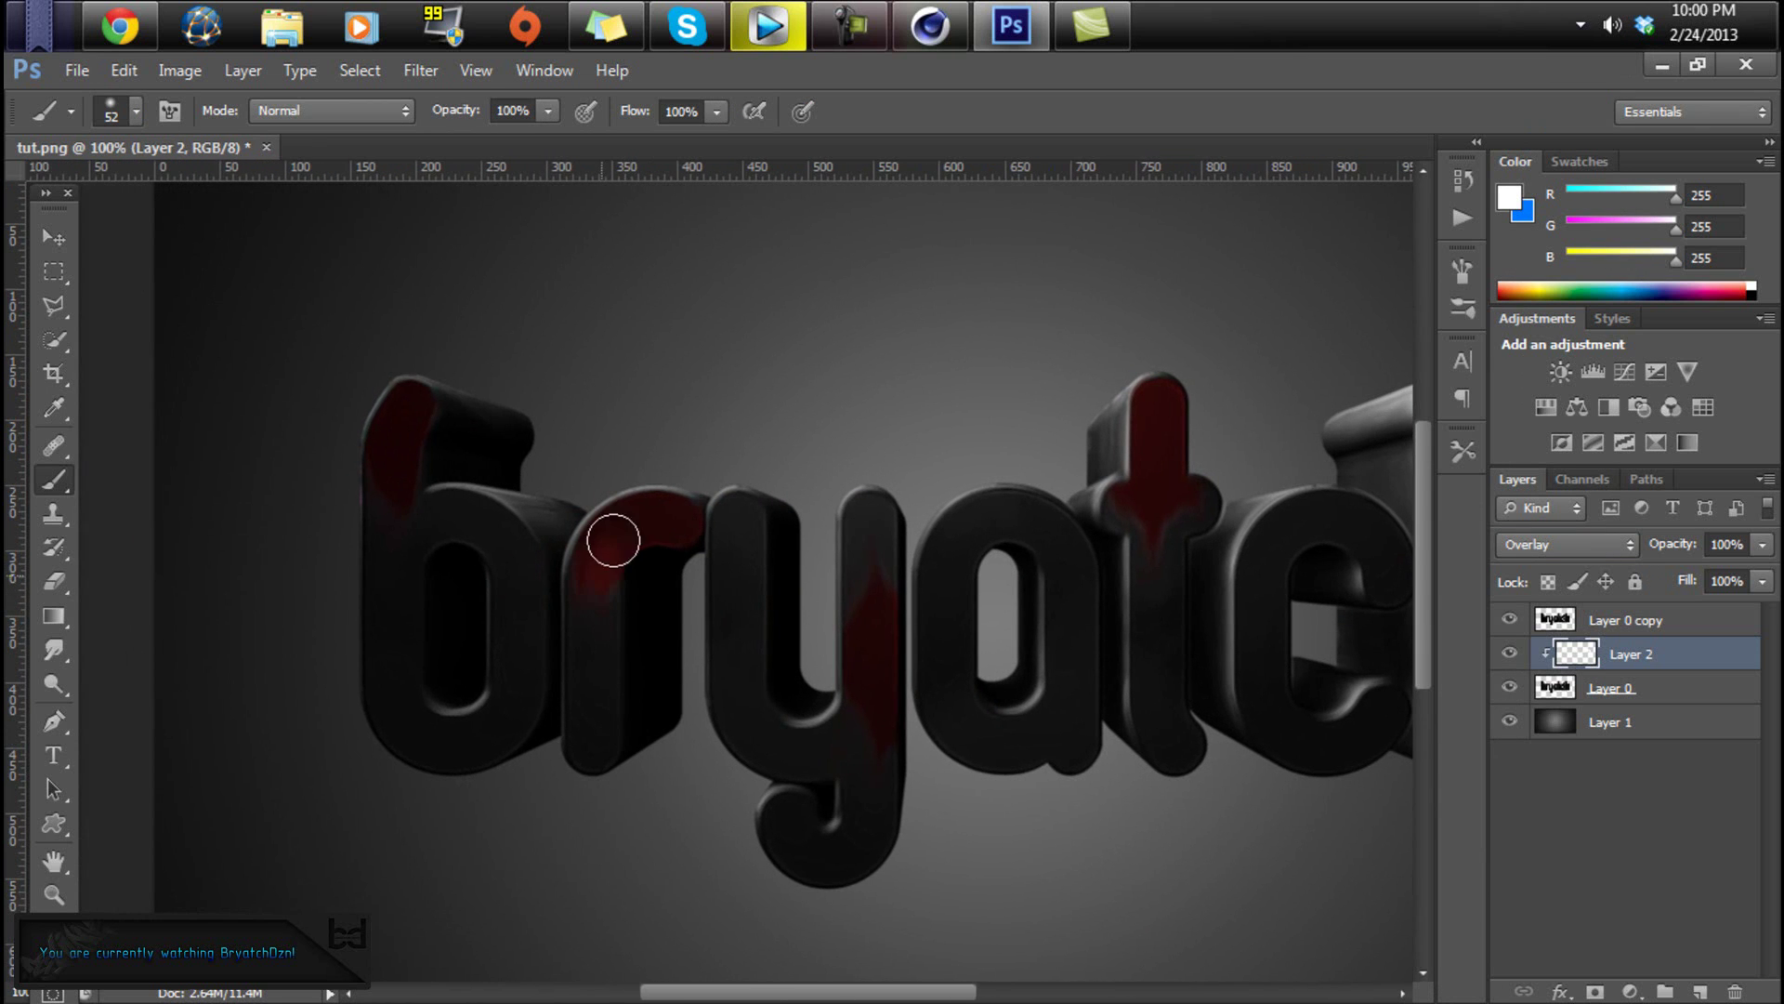
pyautogui.moveTo(400, 409); pyautogui.dragTo(389, 483)
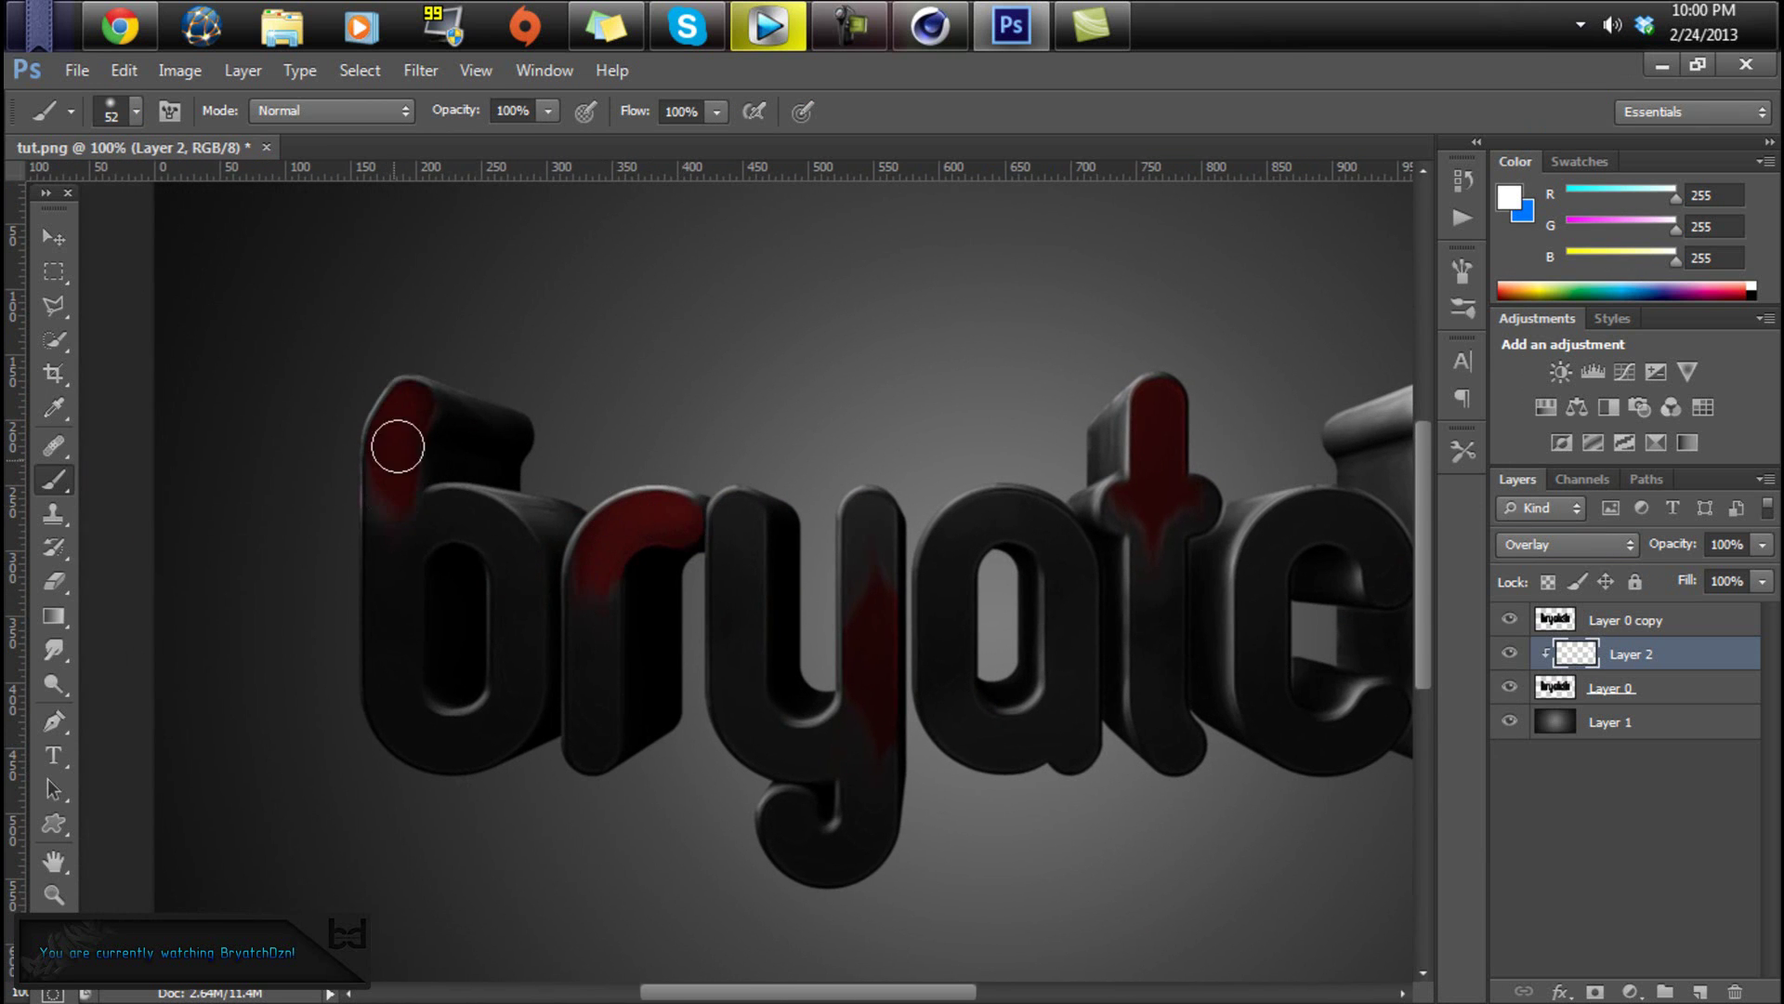
# - Try brightening the red area of the letter y with the white brush, and undo the stroke
pyautogui.keyDown('alt'); pyautogui.scroll(-2, 823, 809); pyautogui.keyUp('alt')
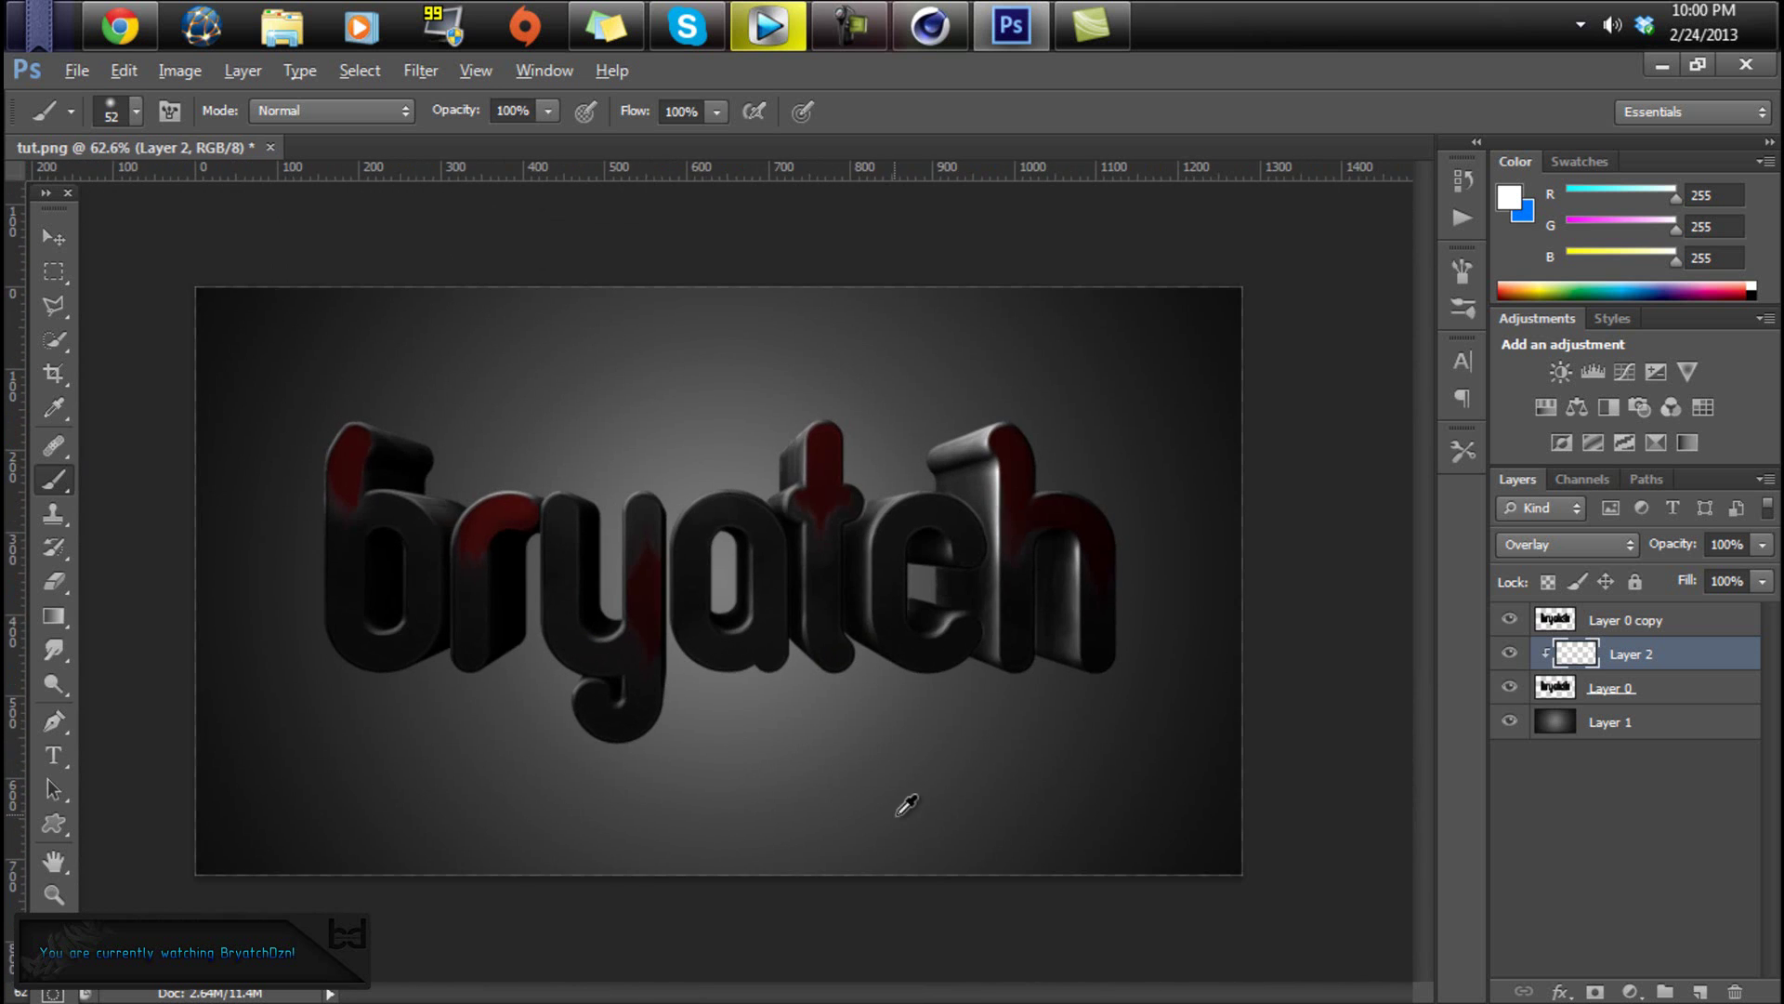
pyautogui.keyDown('alt'); pyautogui.scroll(3, 701, 702); pyautogui.keyUp('alt')
pyautogui.moveTo(611, 582); pyautogui.dragTo(622, 652)
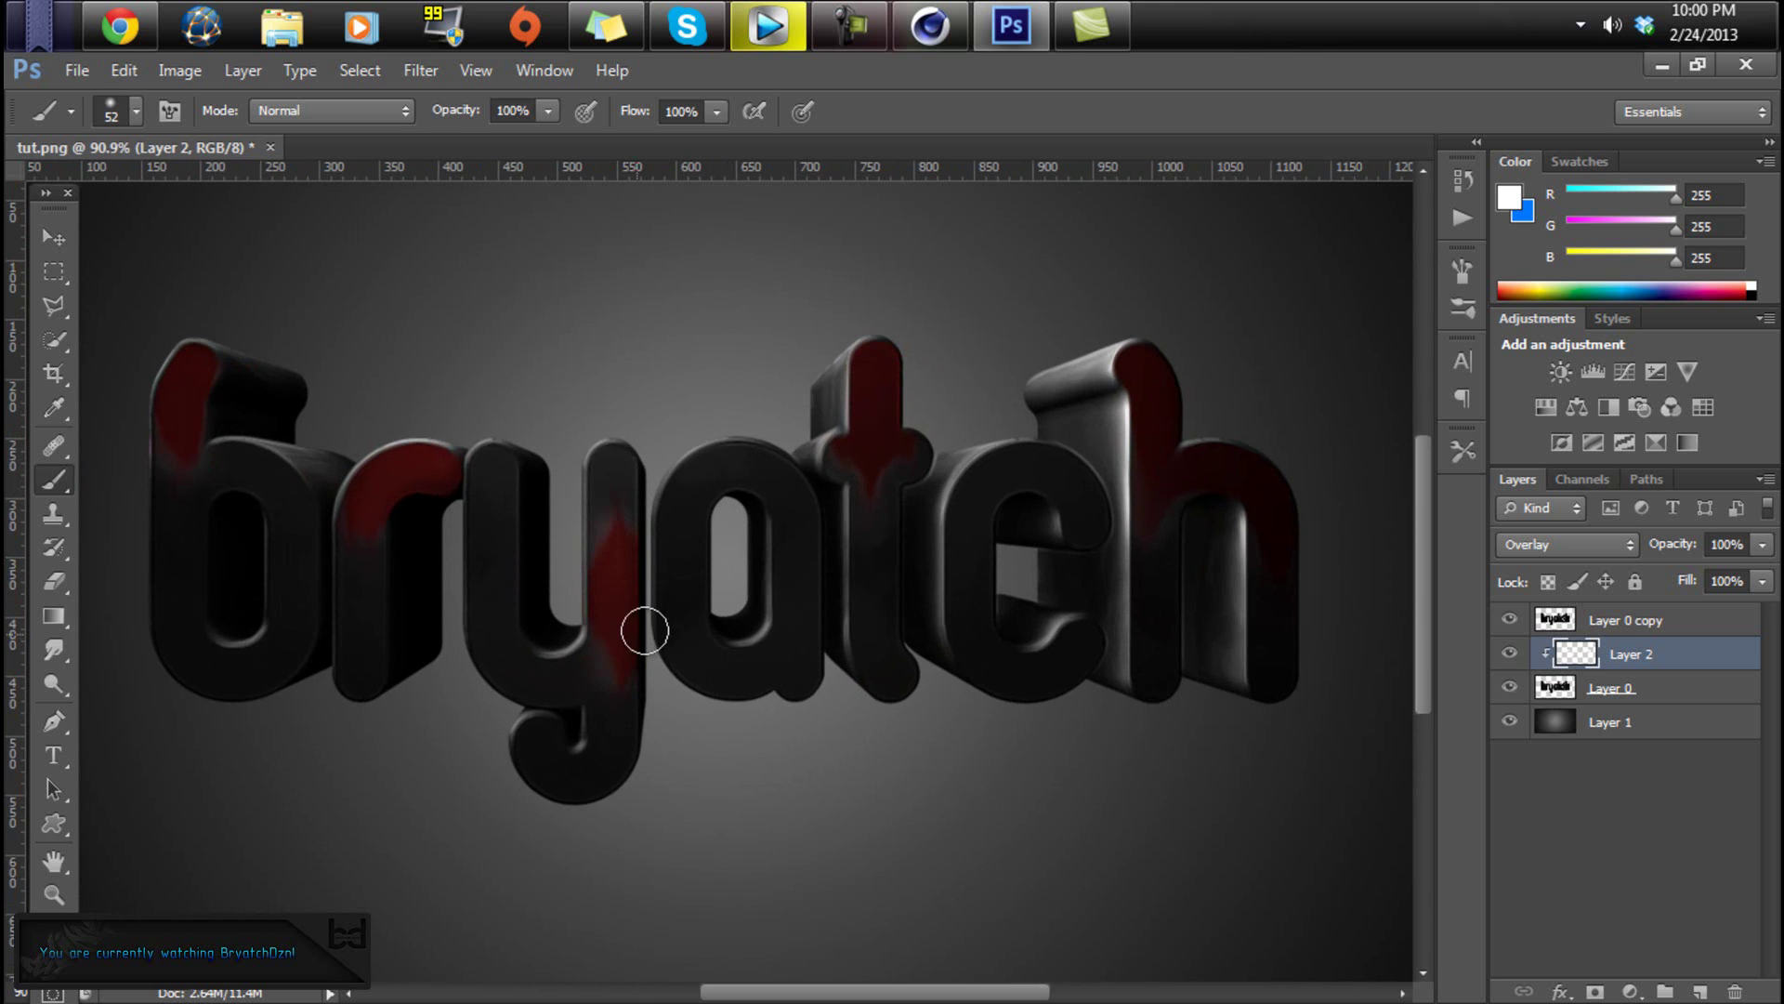
pyautogui.hotkey('ctrl', 'z')
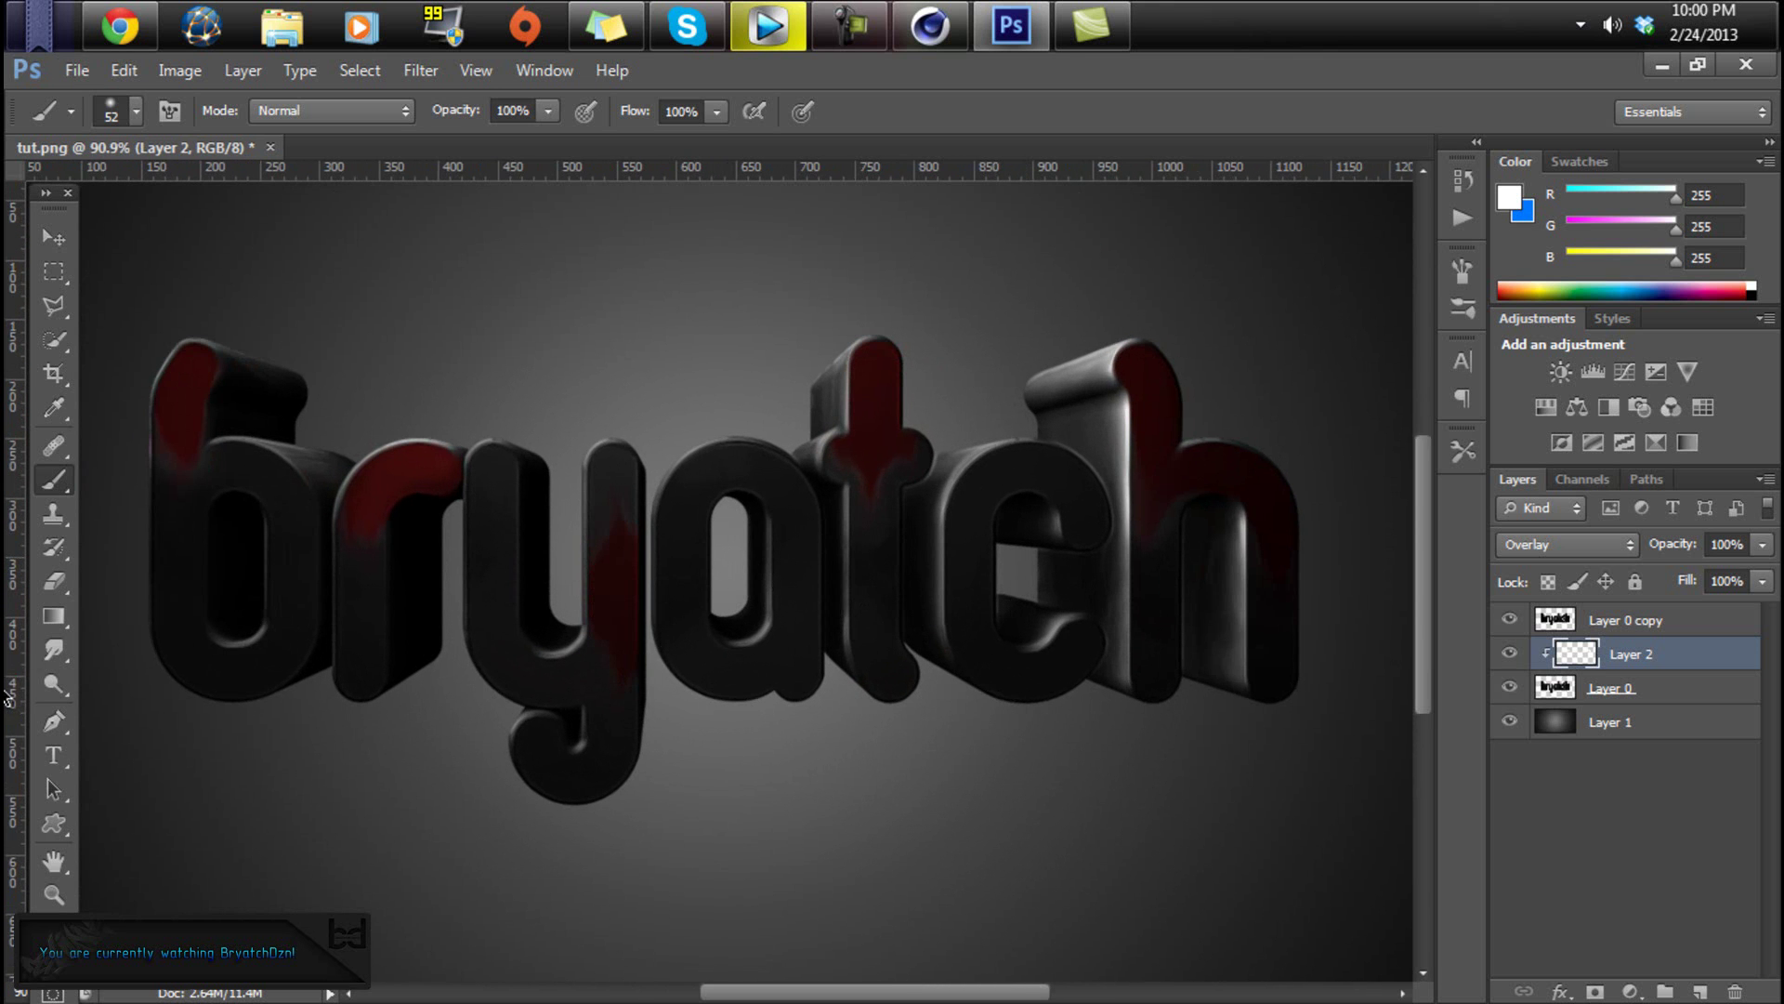
# - Dodge the red area of the letter h on Layer 0, brightening its stem and arch with Midtones range at 50% exposure
pyautogui.click(54, 684)
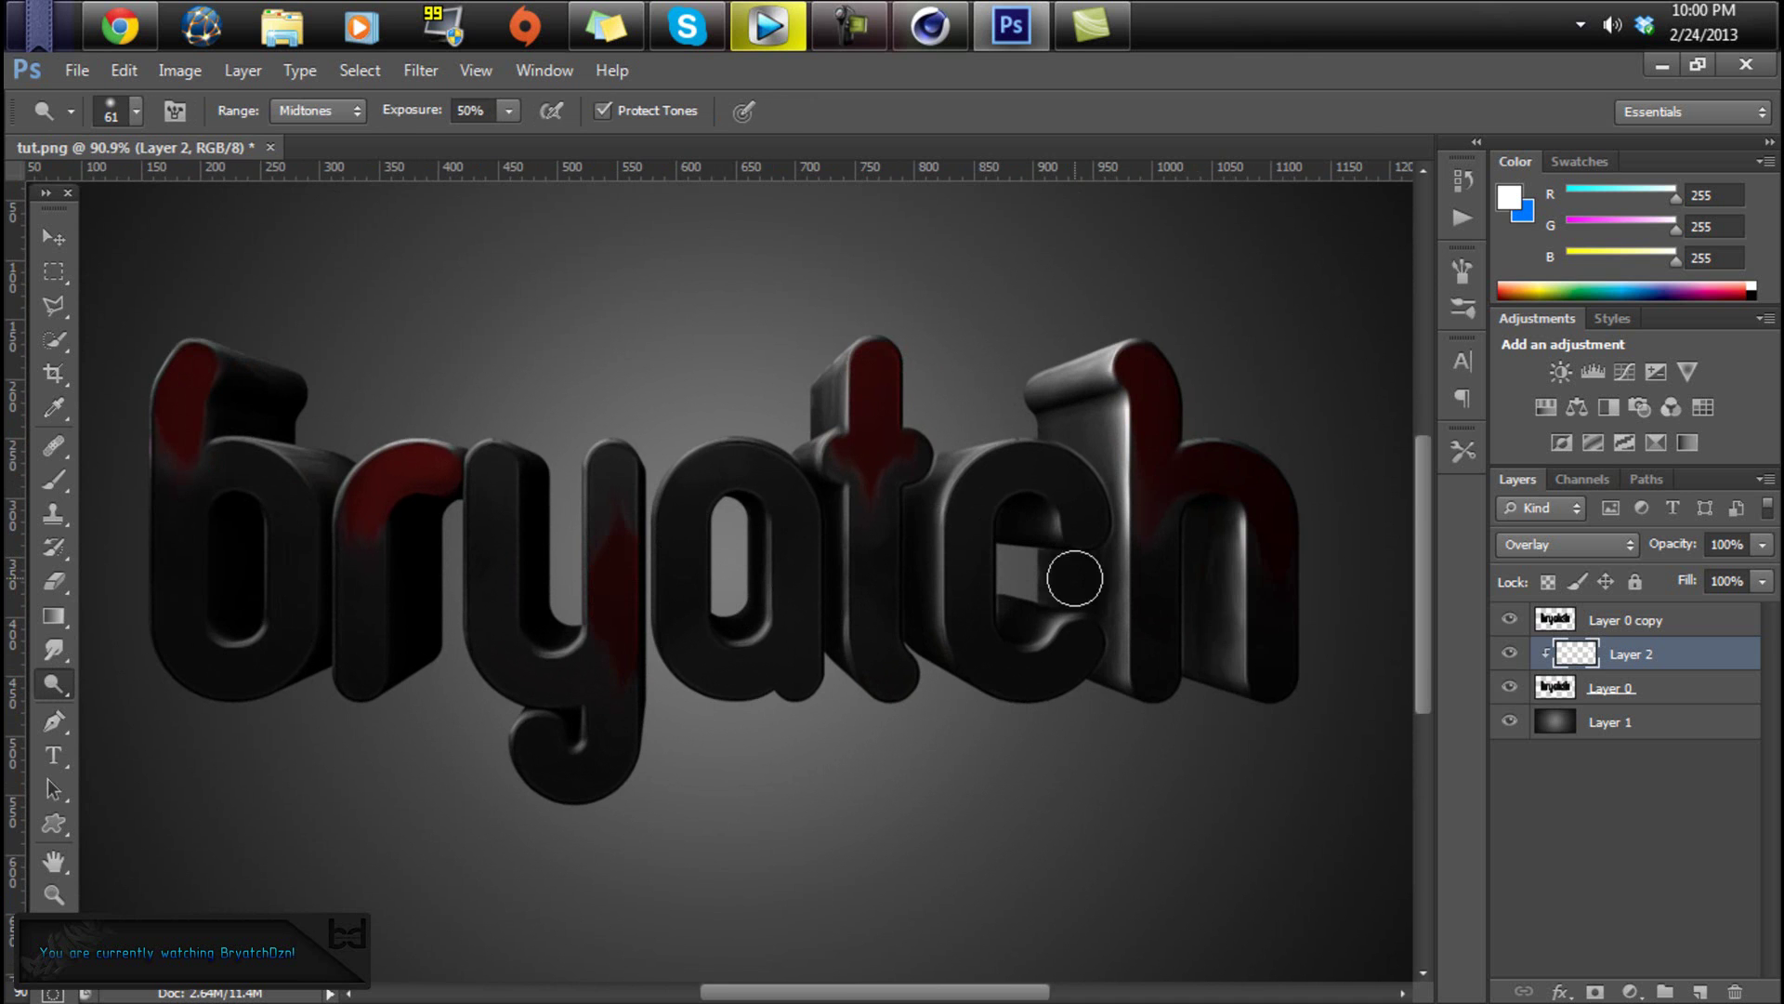
pyautogui.click(1624, 688)
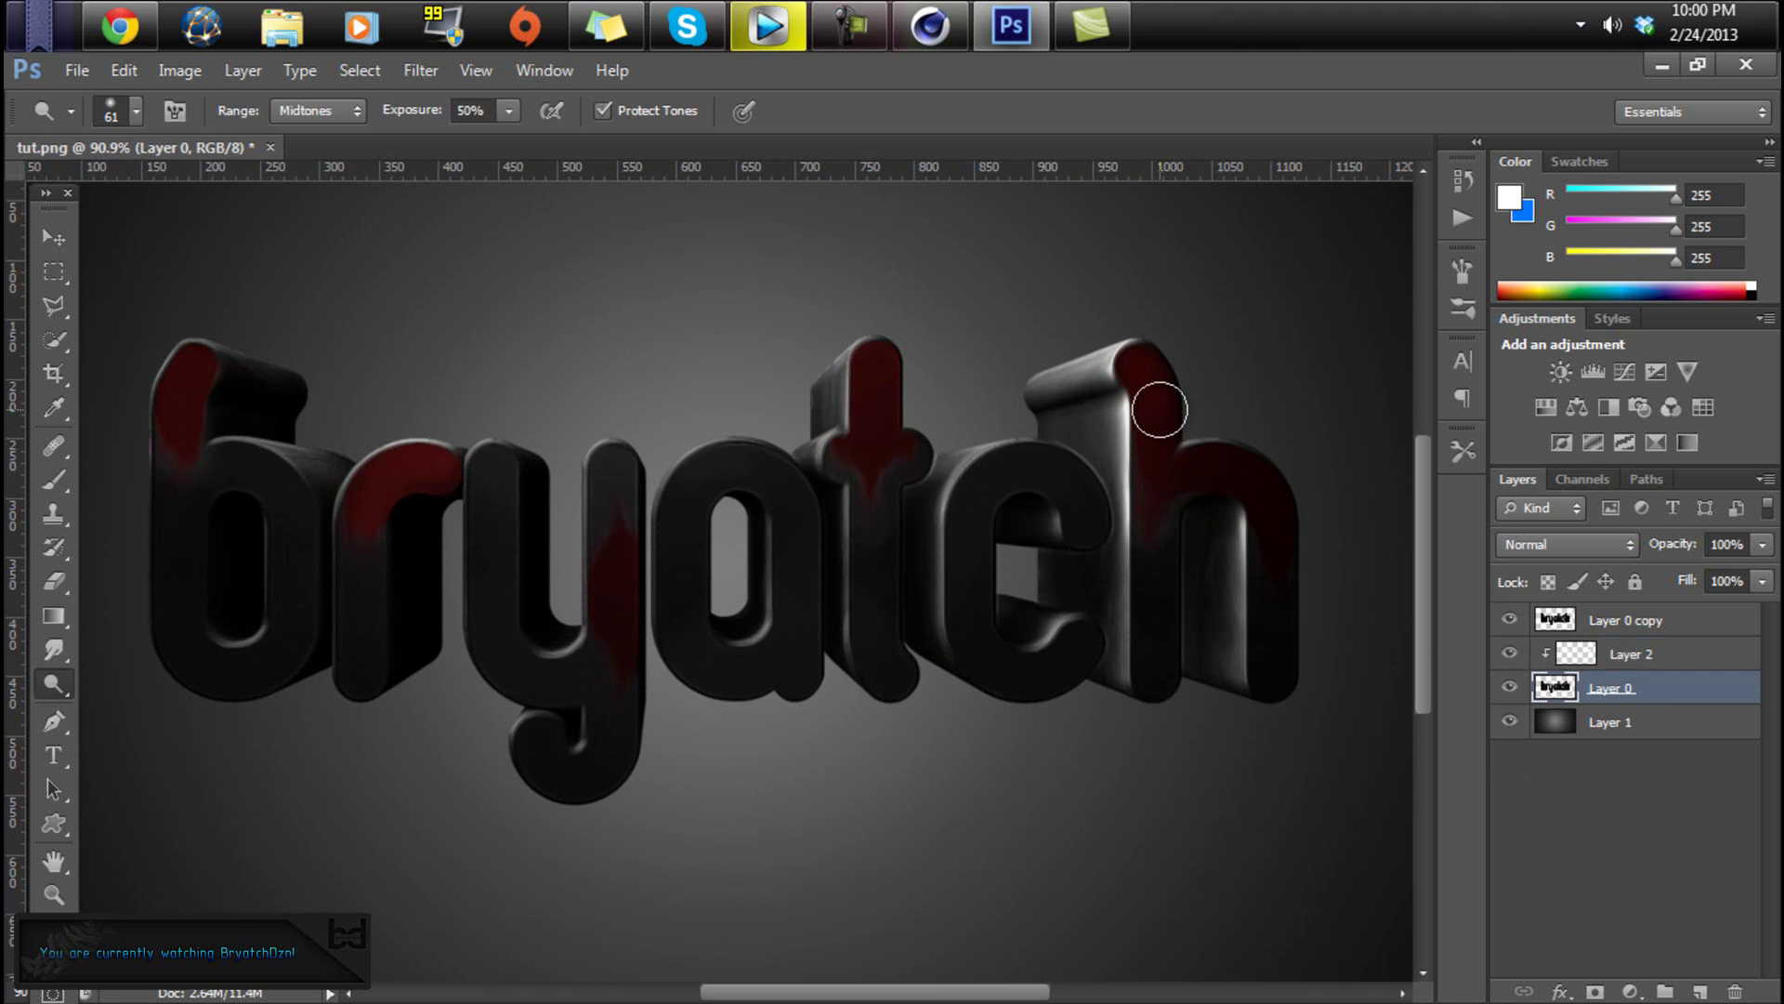
pyautogui.keyDown('alt'); pyautogui.scroll(5, 1159, 410); pyautogui.keyUp('alt')
pyautogui.scroll(1, 1183, 510)
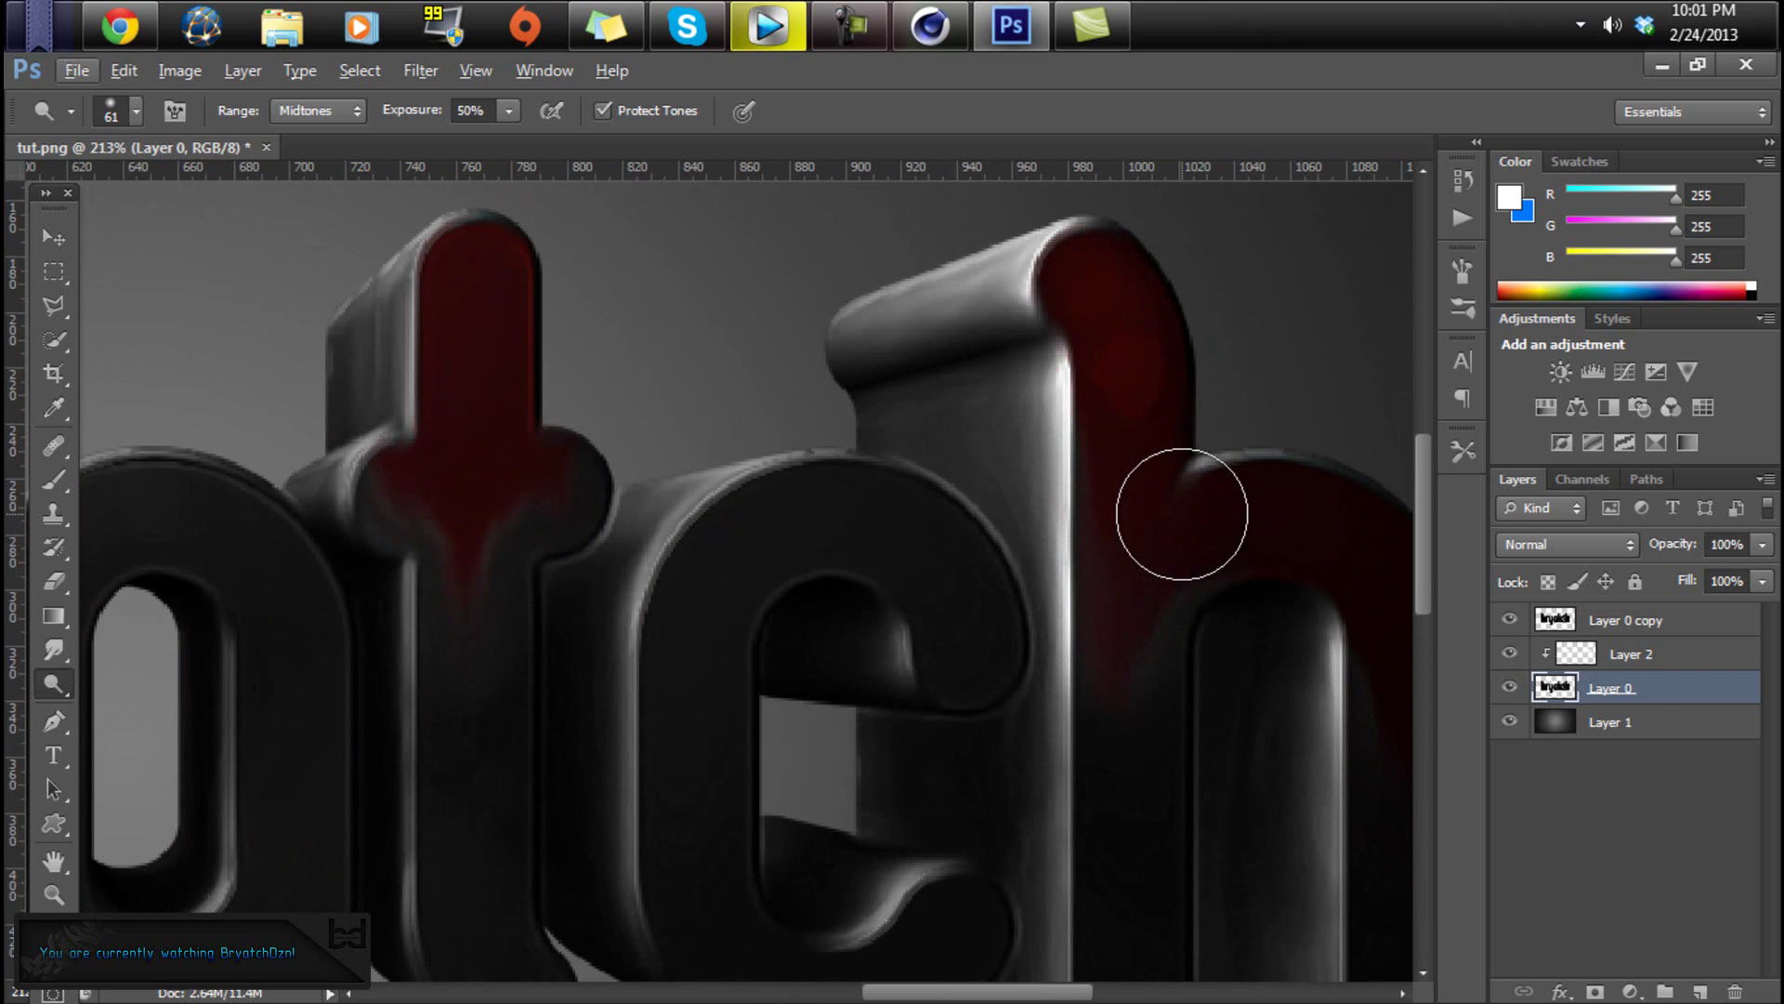
pyautogui.moveTo(1137, 382)
pyautogui.mouseDown()
pyautogui.moveTo(1118, 346)
pyautogui.moveTo(1128, 386)
pyautogui.mouseUp()
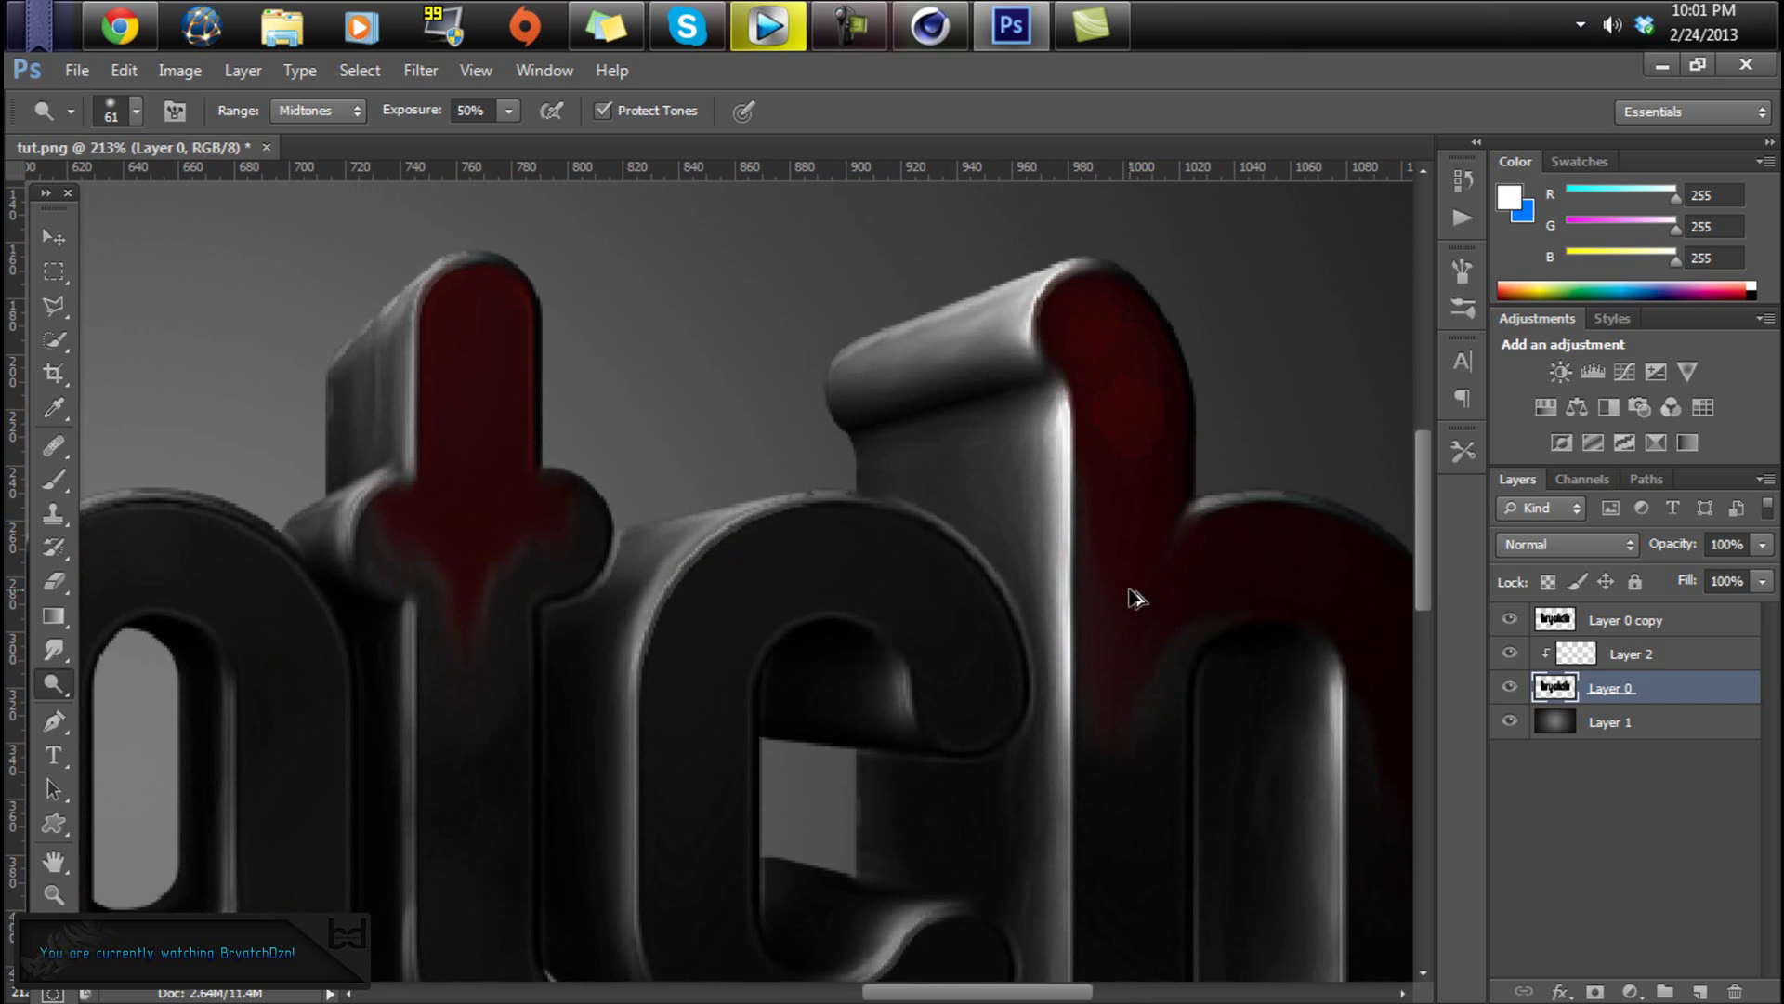
pyautogui.moveTo(1129, 589)
pyautogui.mouseDown()
pyautogui.moveTo(1124, 338)
pyautogui.moveTo(1135, 638)
pyautogui.moveTo(1124, 592)
pyautogui.moveTo(1155, 613)
pyautogui.moveTo(1122, 666)
pyautogui.moveTo(1153, 558)
pyautogui.moveTo(1144, 595)
pyautogui.moveTo(1124, 501)
pyautogui.moveTo(1132, 622)
pyautogui.moveTo(1152, 492)
pyautogui.moveTo(1266, 671)
pyautogui.moveTo(1005, 674)
pyautogui.mouseUp()
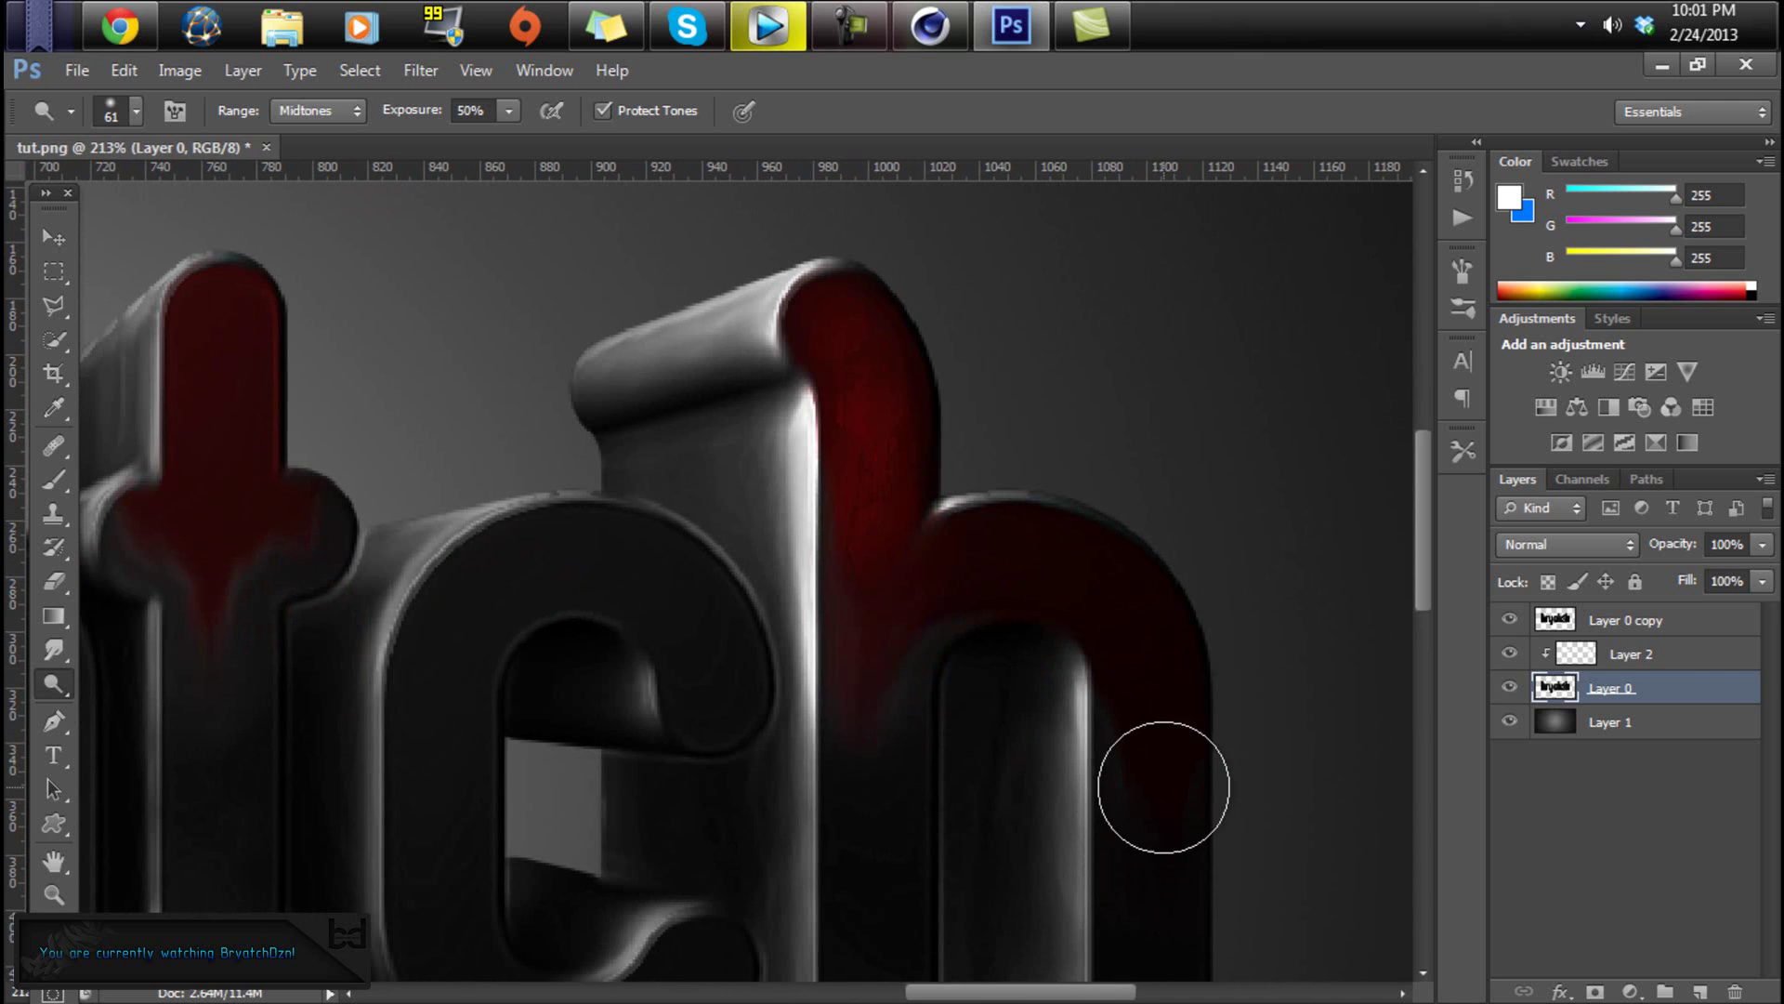
pyautogui.moveTo(1149, 691)
pyautogui.mouseDown()
pyautogui.moveTo(1124, 605)
pyautogui.moveTo(1097, 587)
pyautogui.mouseUp()
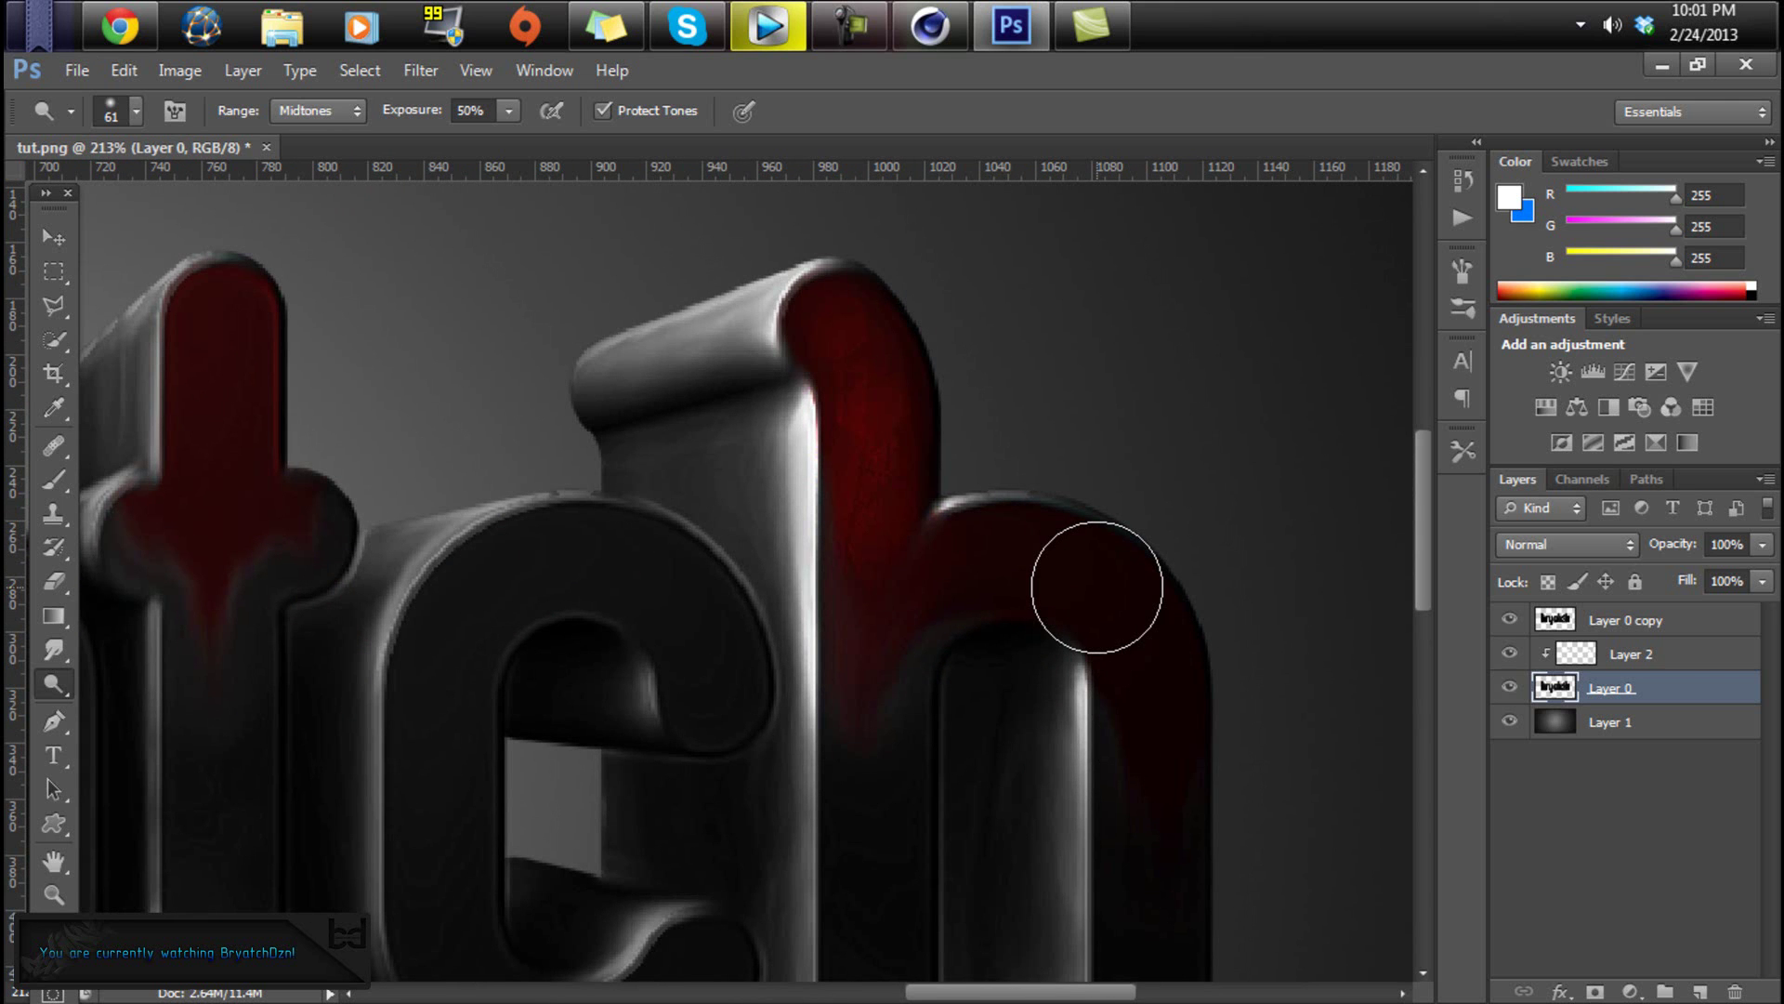
pyautogui.moveTo(1096, 587)
pyautogui.mouseDown()
pyautogui.moveTo(1028, 574)
pyautogui.moveTo(1143, 645)
pyautogui.moveTo(1041, 543)
pyautogui.moveTo(908, 558)
pyautogui.moveTo(960, 549)
pyautogui.moveTo(1143, 597)
pyautogui.moveTo(1165, 731)
pyautogui.mouseUp()
# - Dodge the red areas of the letters t, y, r and b on Layer 0, and check the whole composition
pyautogui.keyDown('alt'); pyautogui.scroll(-5, 1164, 731); pyautogui.keyUp('alt')
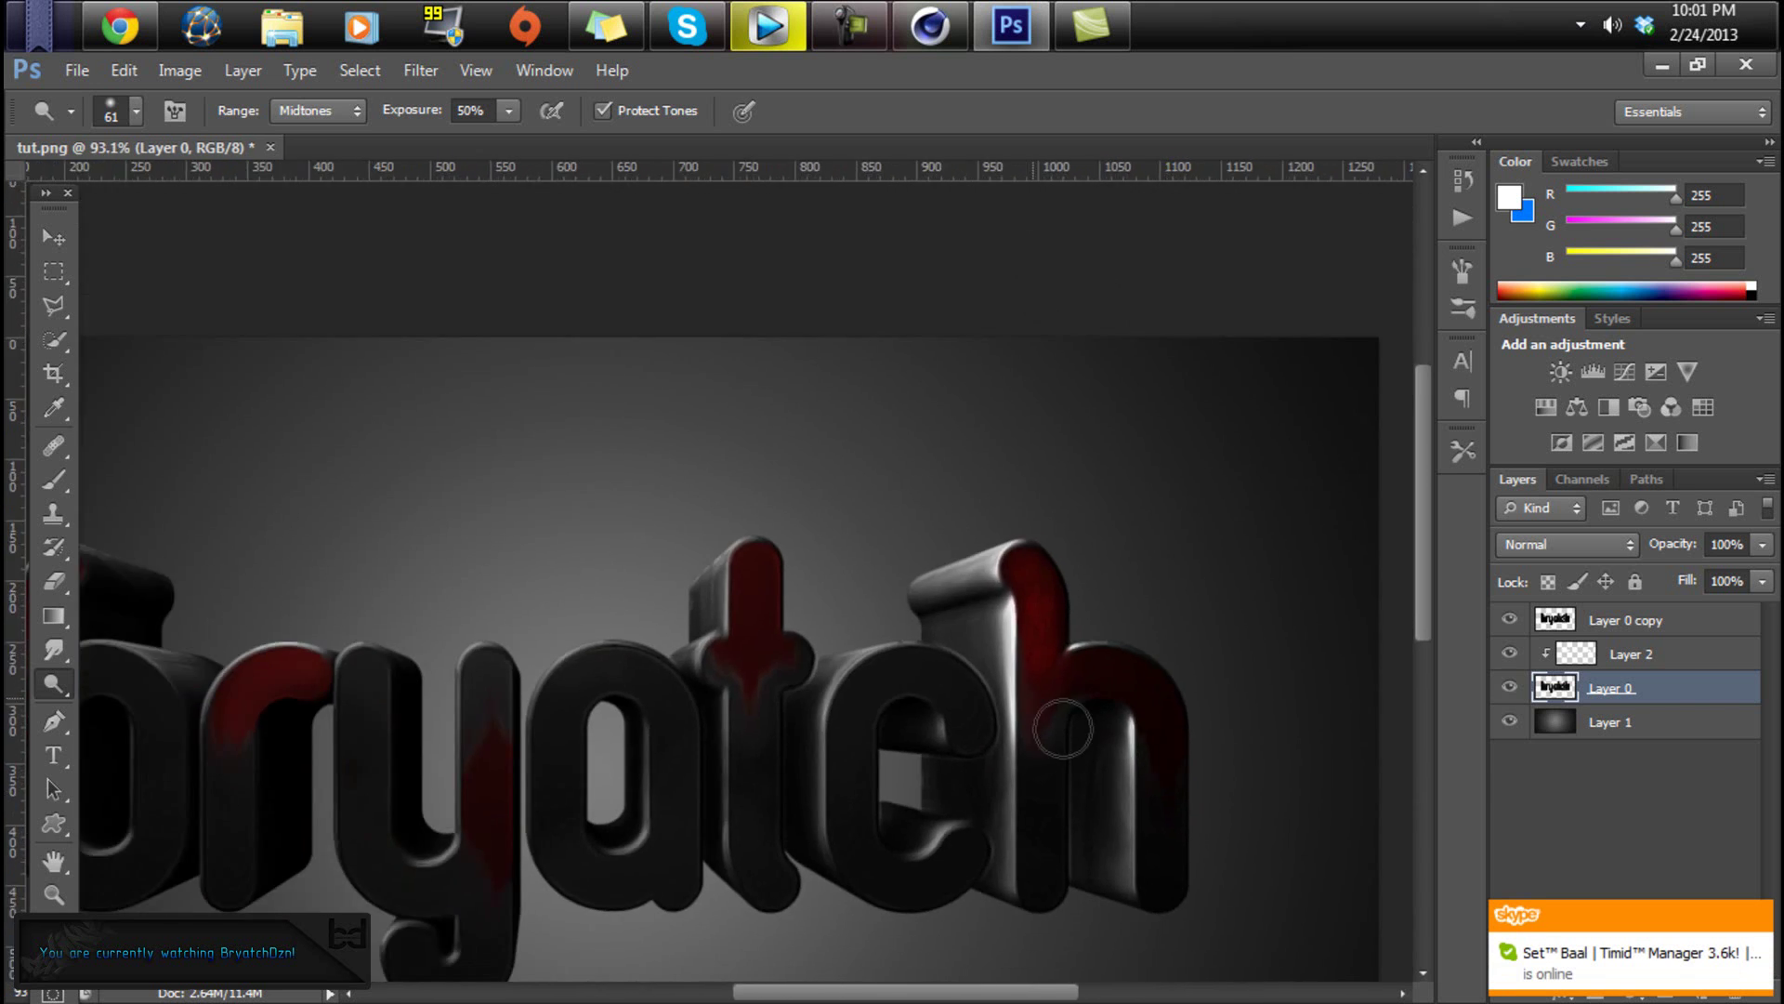
pyautogui.moveTo(765, 598)
pyautogui.mouseDown()
pyautogui.moveTo(753, 581)
pyautogui.moveTo(740, 676)
pyautogui.mouseUp()
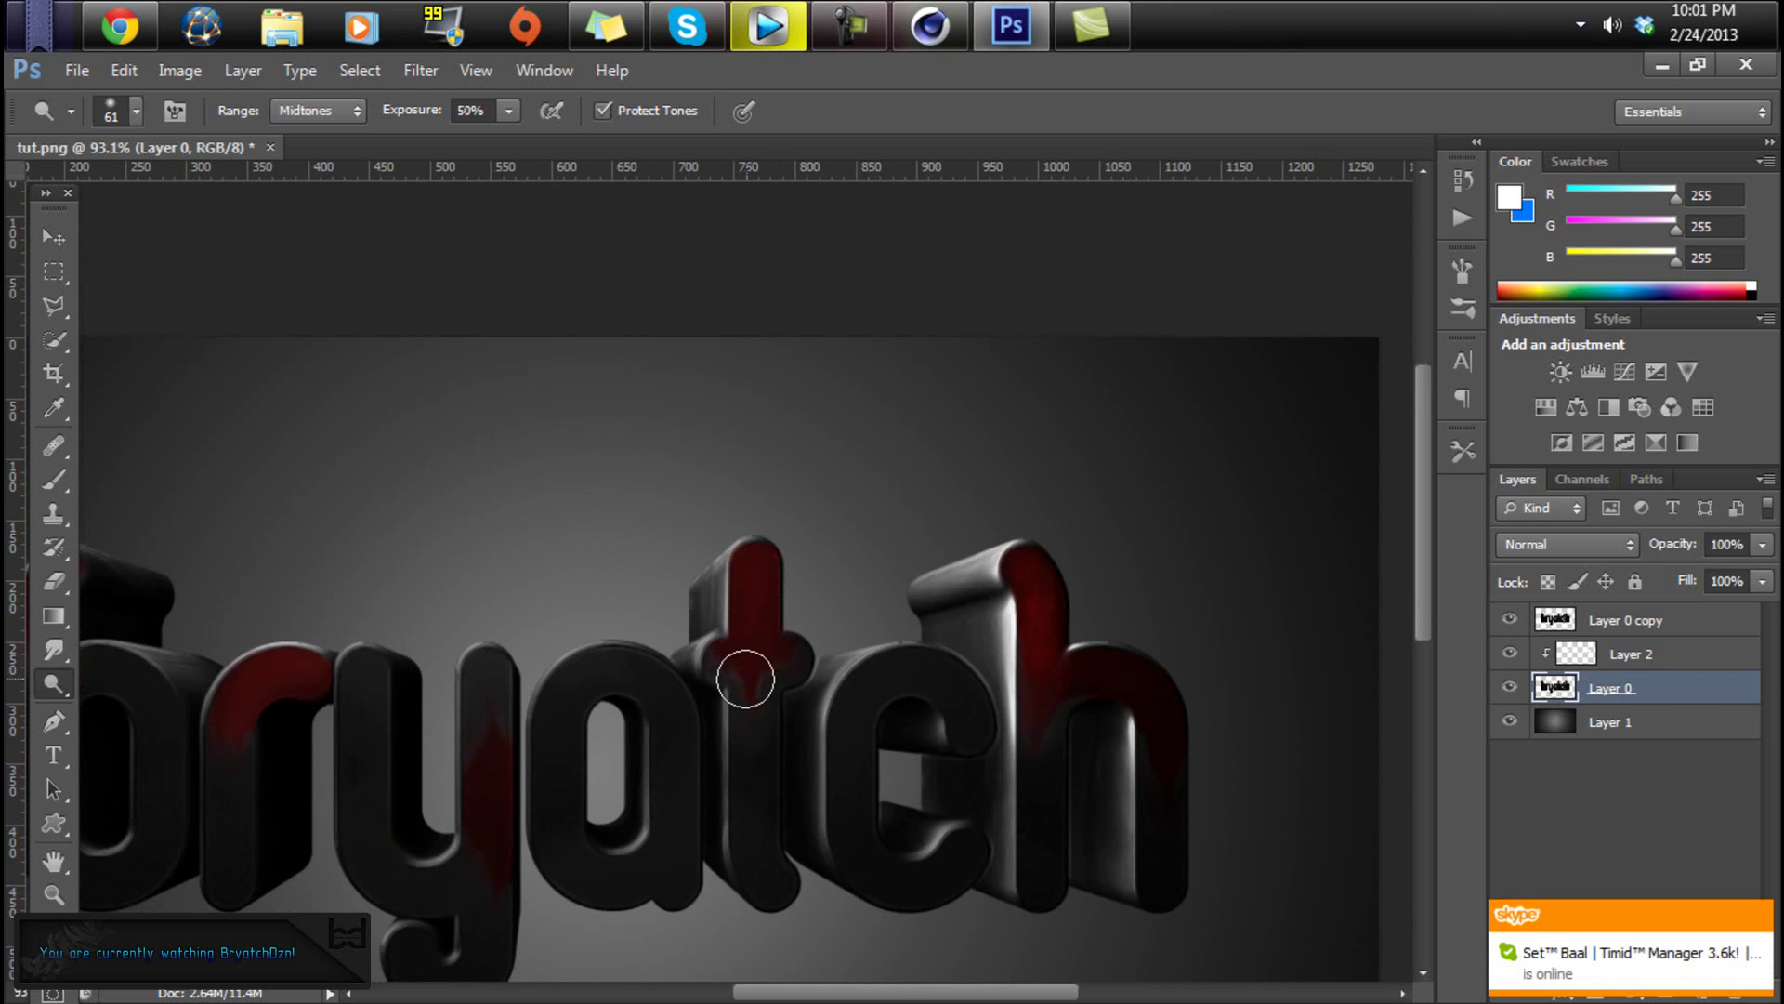
pyautogui.keyDown('alt'); pyautogui.scroll(-2, 777, 836); pyautogui.keyUp('alt')
pyautogui.keyDown('alt'); pyautogui.scroll(4, 605, 666); pyautogui.keyUp('alt')
pyautogui.moveTo(607, 667)
pyautogui.mouseDown()
pyautogui.moveTo(654, 477)
pyautogui.moveTo(638, 558)
pyautogui.moveTo(652, 592)
pyautogui.moveTo(657, 537)
pyautogui.mouseUp()
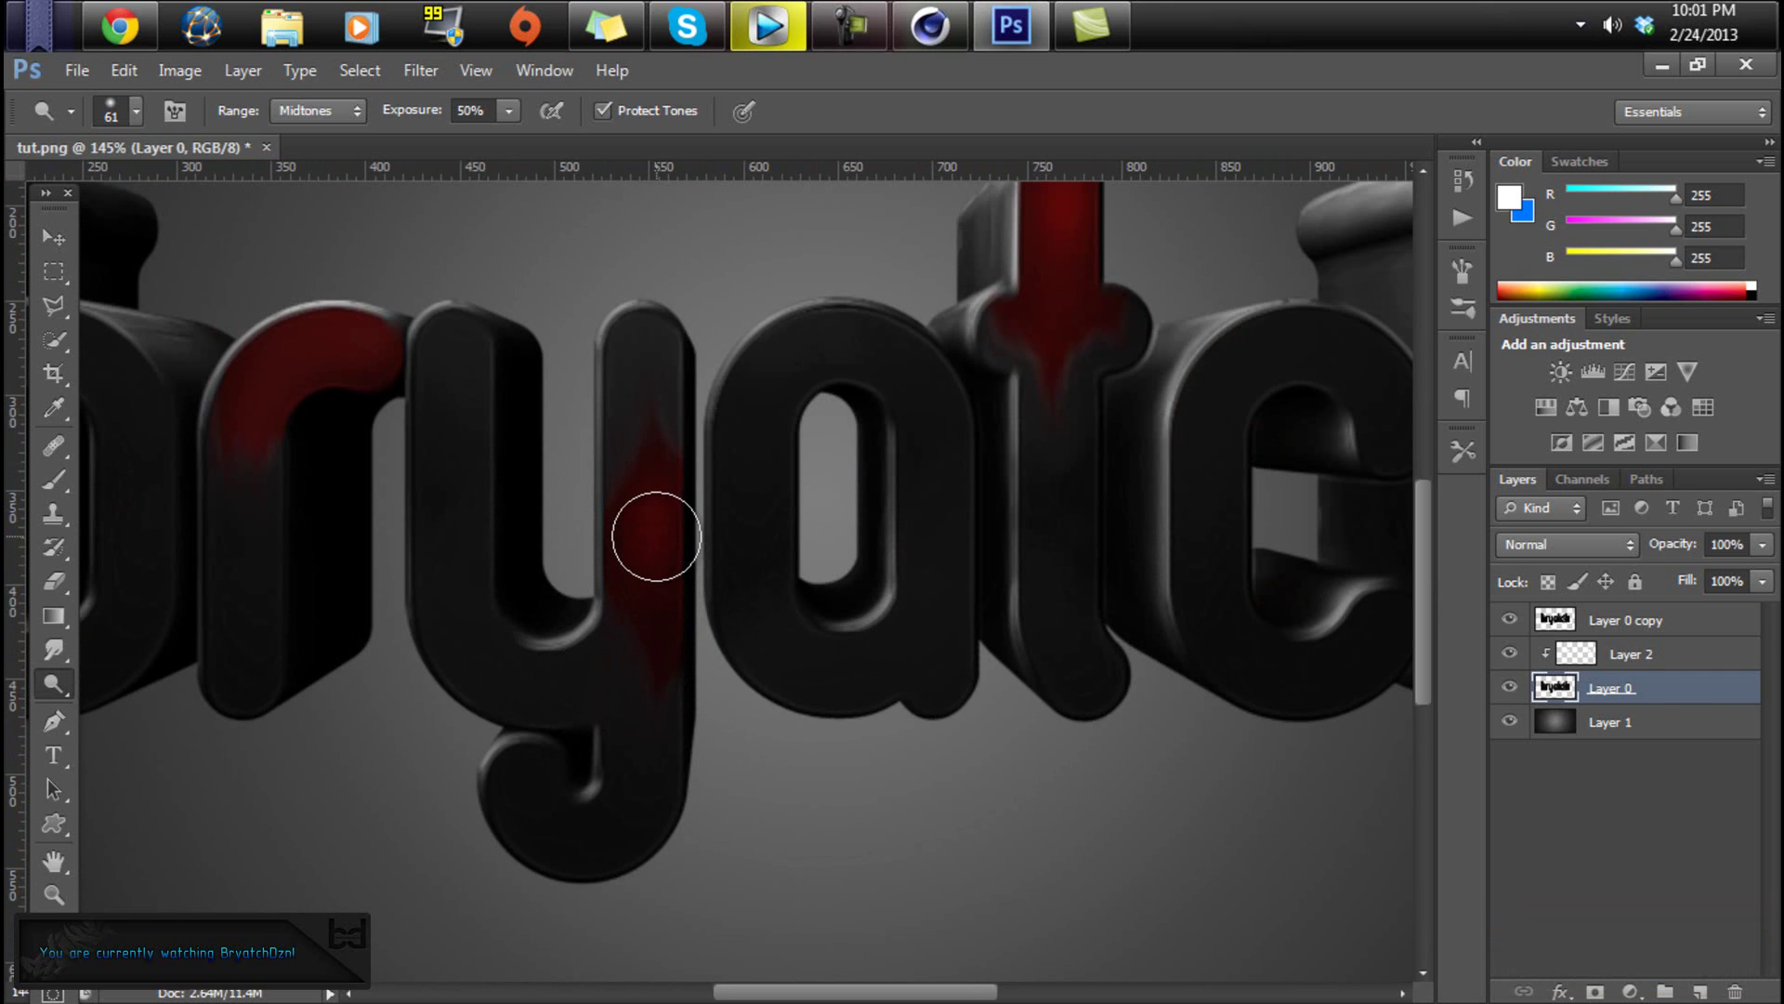
pyautogui.moveTo(883, 997); pyautogui.dragTo(805, 998)
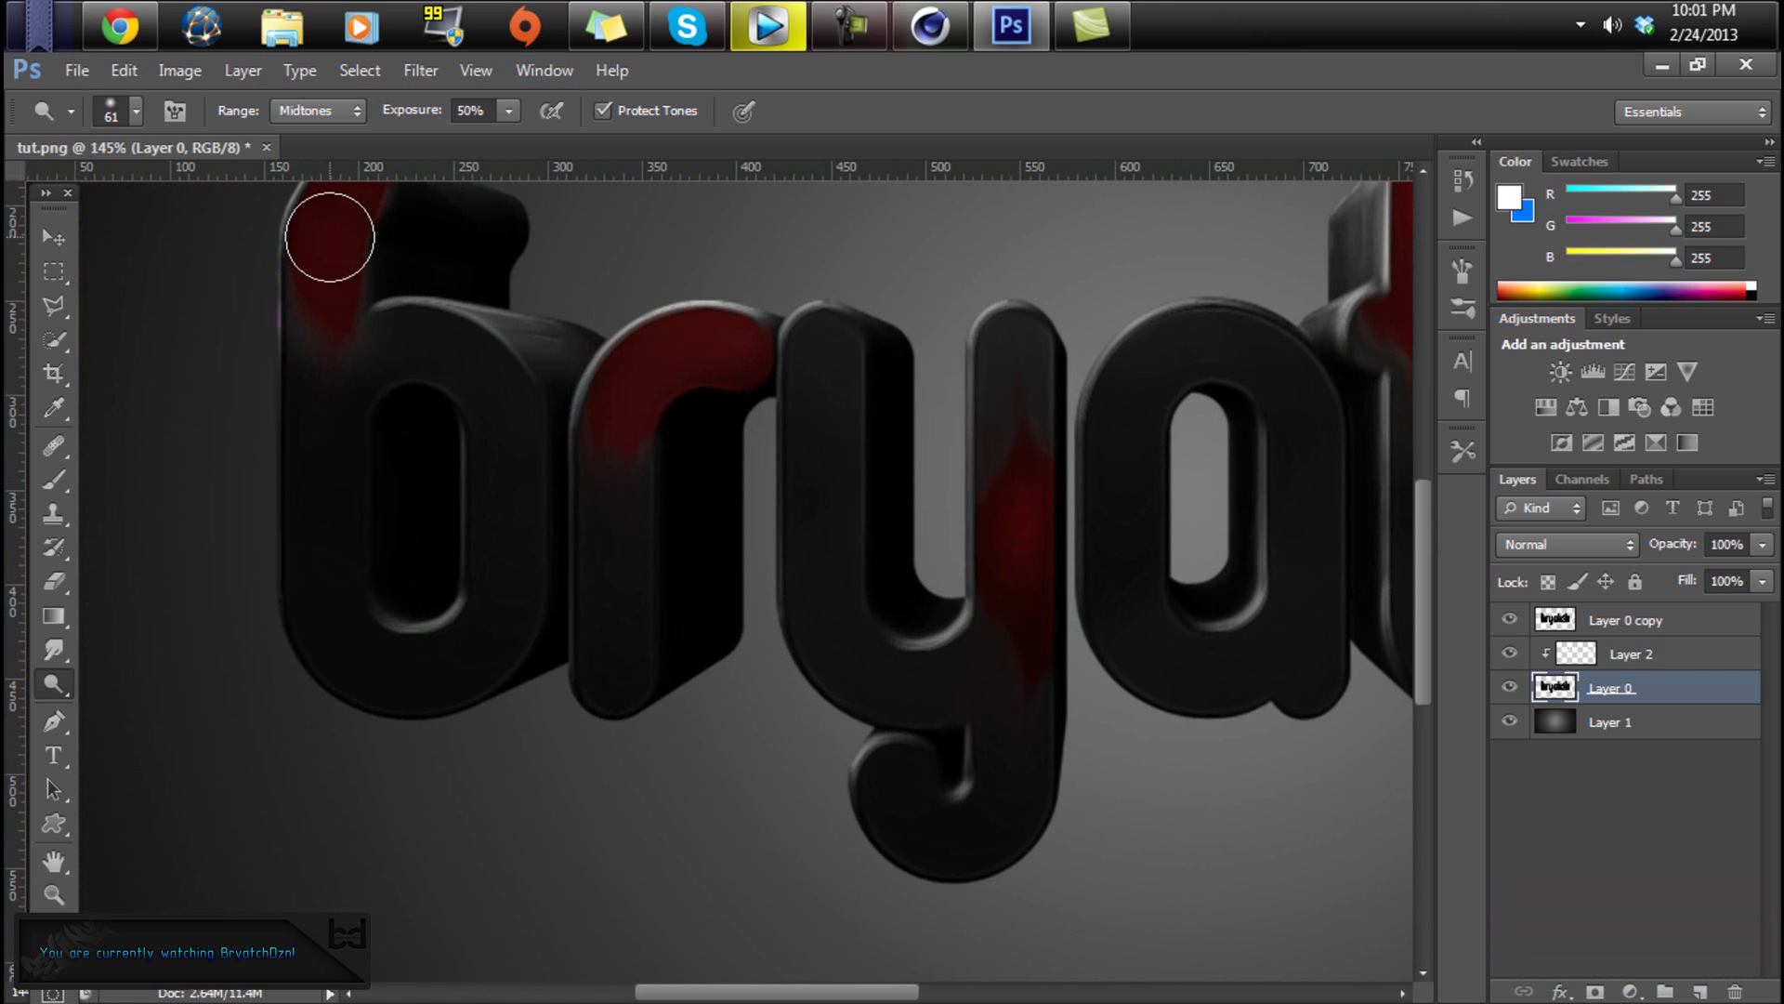
pyautogui.scroll(2, 595, 558)
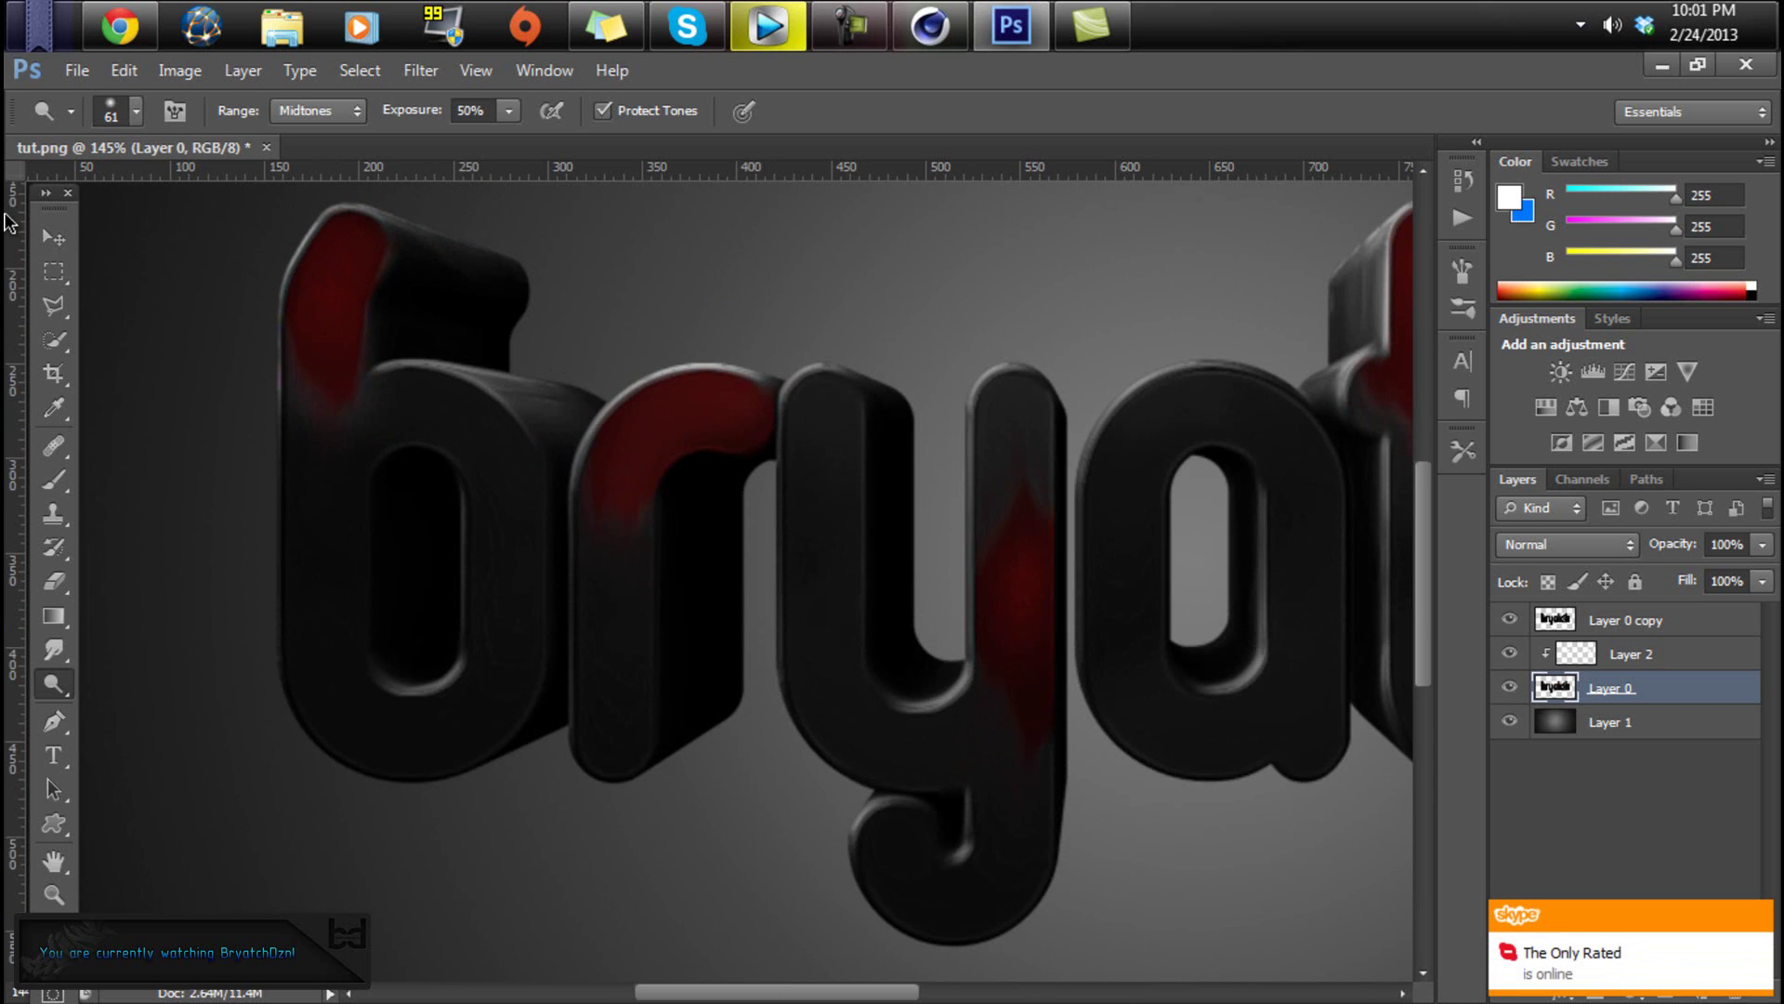
pyautogui.click(56, 238)
pyautogui.keyDown('alt'); pyautogui.scroll(-5, 911, 471); pyautogui.keyUp('alt')
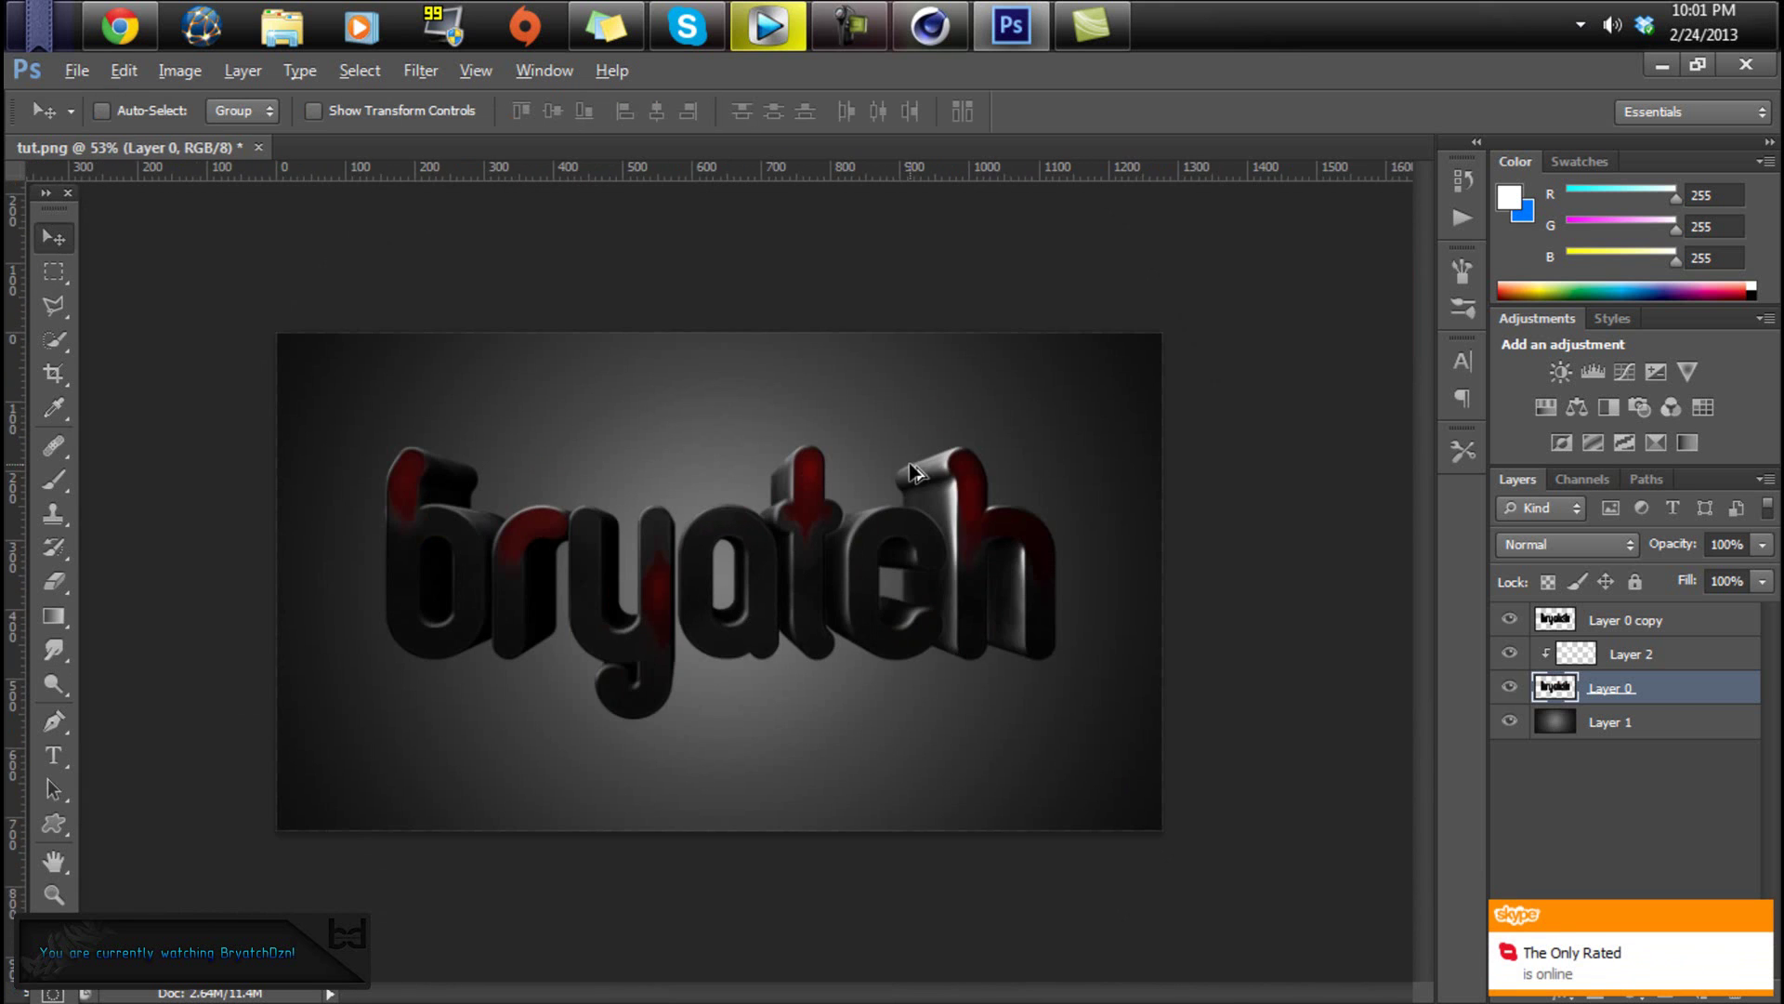
pyautogui.keyDown('alt'); pyautogui.scroll(2, 766, 548); pyautogui.keyUp('alt')
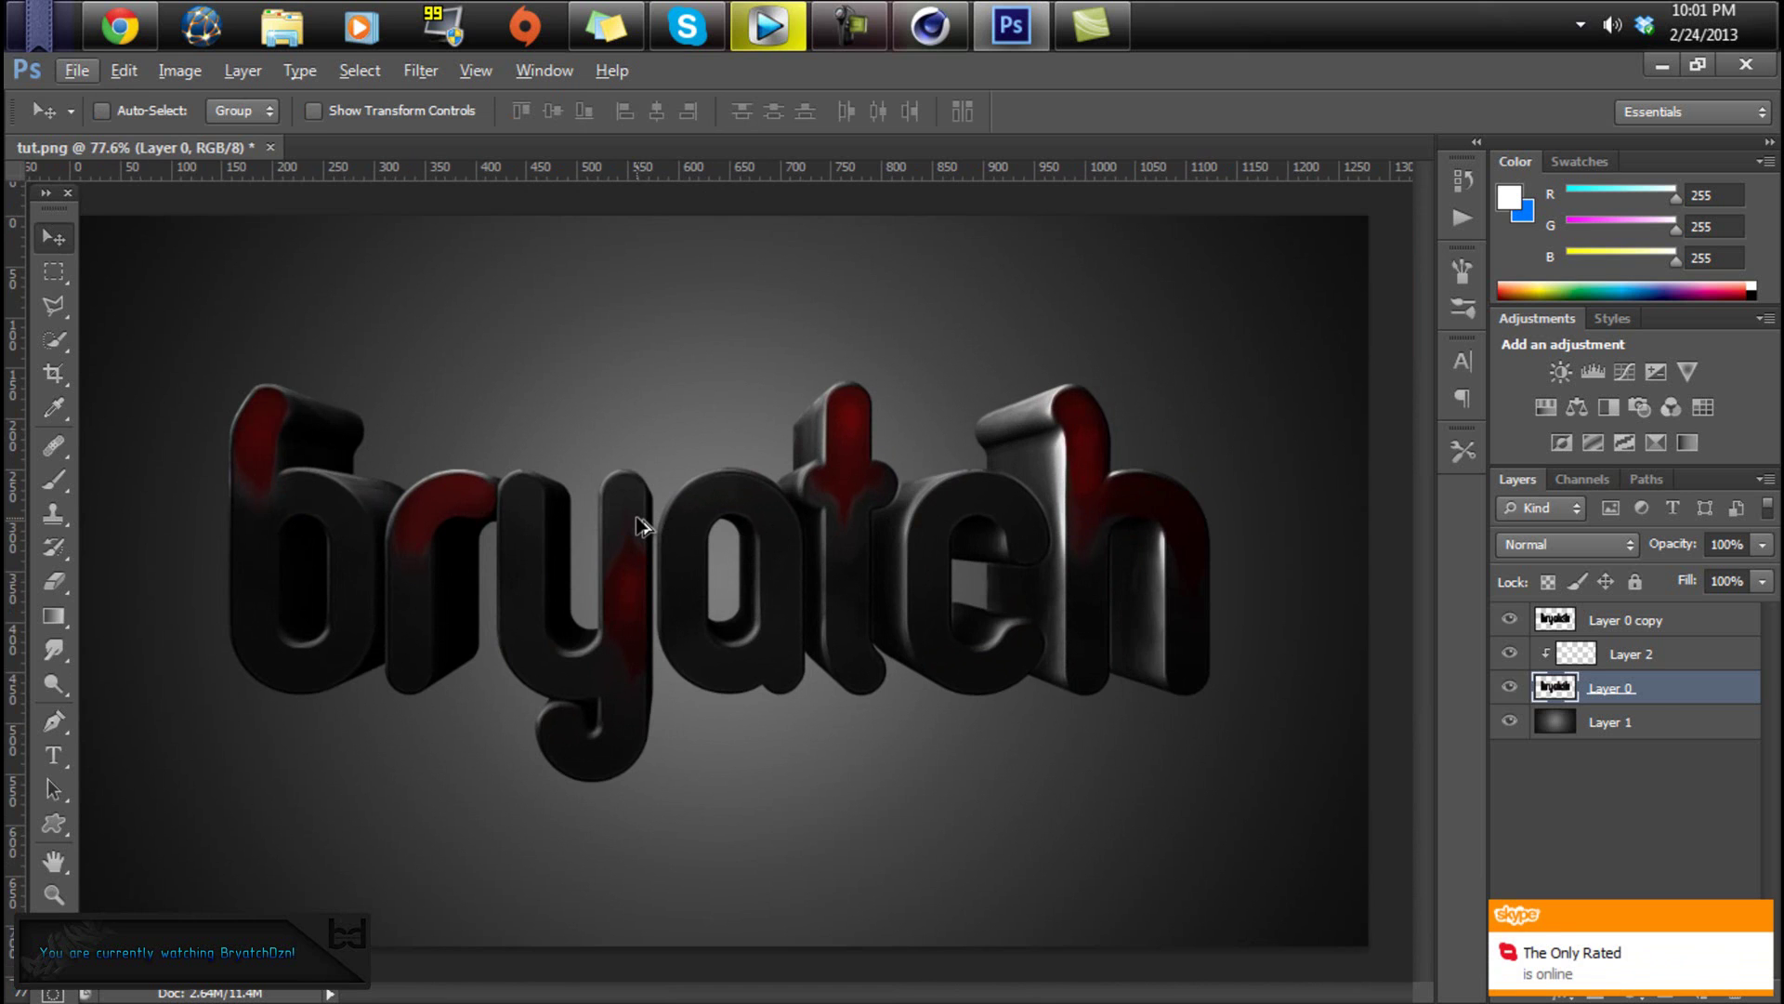